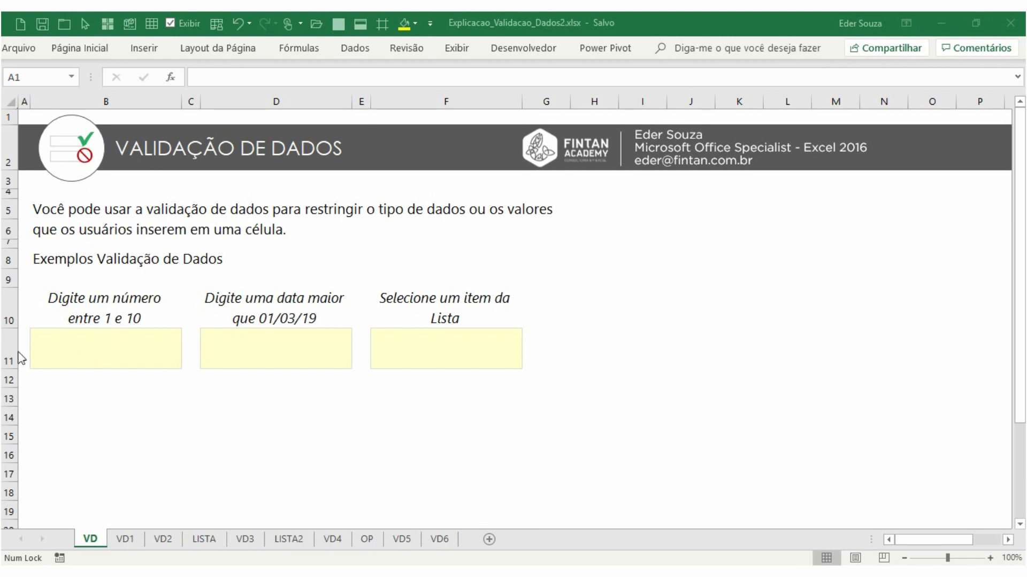
Enter 5 and then 9 in the cell for a number between 1 and 10
{"action": "left_click", "coordinate": [96, 348]}
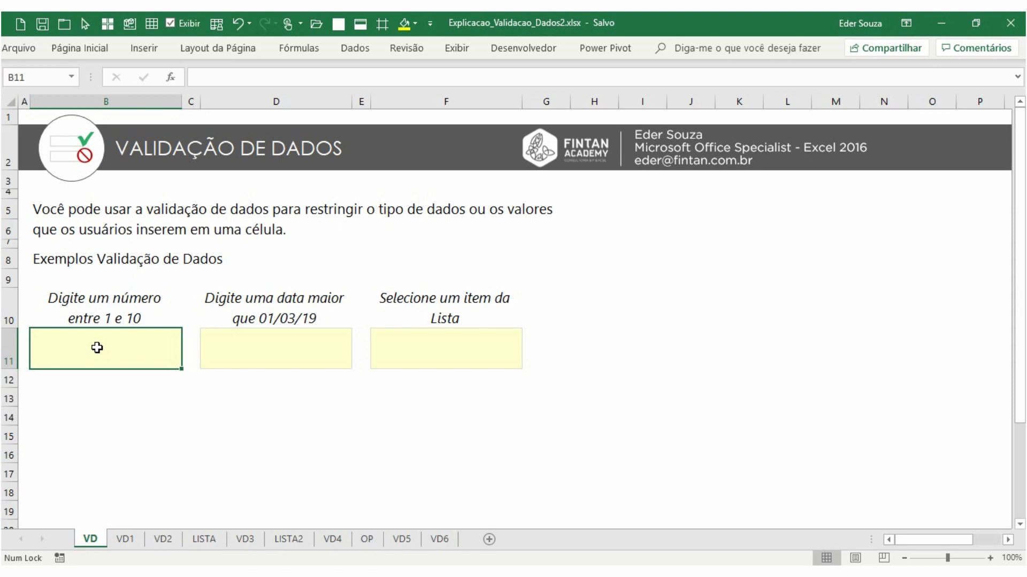
{"action": "type", "text": "5"}
{"action": "key", "text": "Return"}
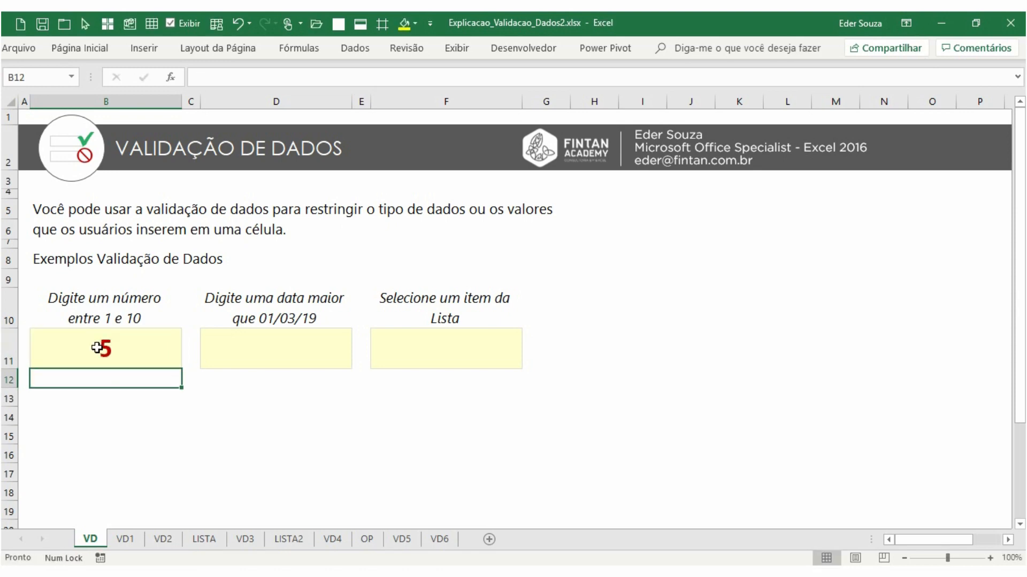
{"action": "left_click", "coordinate": [97, 348]}
{"action": "type", "text": "9"}
{"action": "key", "text": "Return"}
Try entering 0 in the number cell and cancel the entry
{"action": "left_click", "coordinate": [97, 348]}
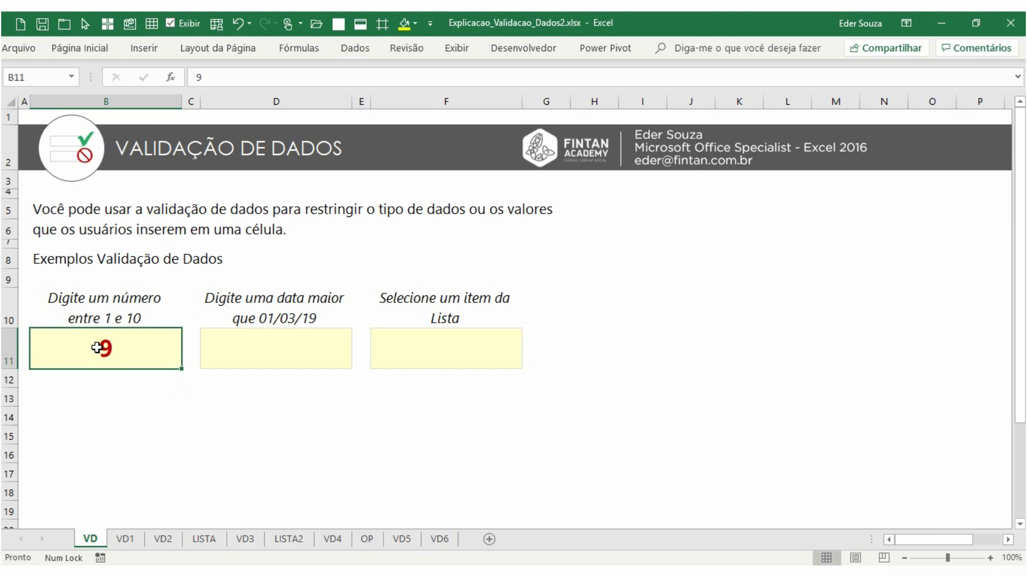
{"action": "type", "text": "0"}
{"action": "key", "text": "Return"}
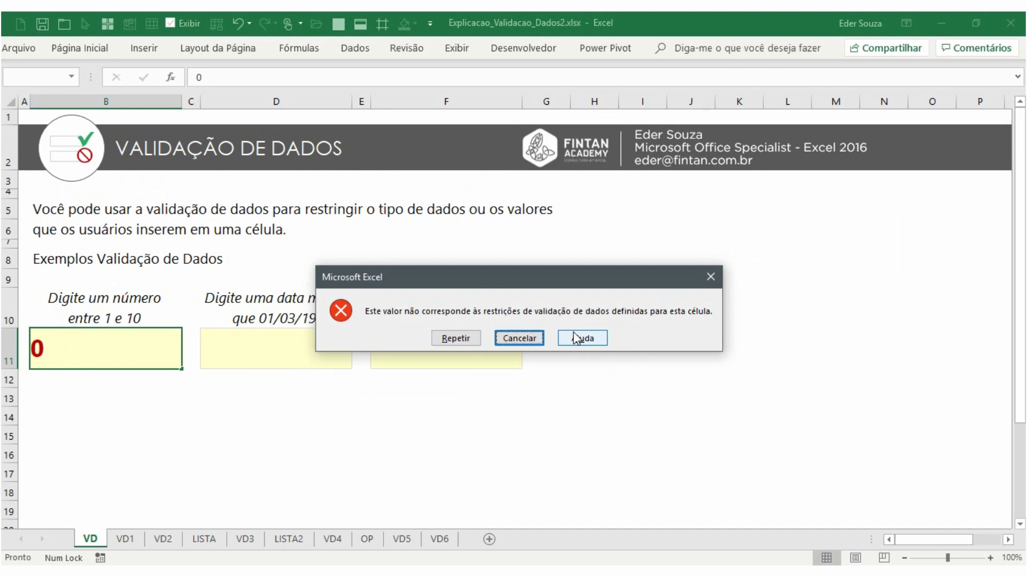
{"action": "key", "text": "Escape"}
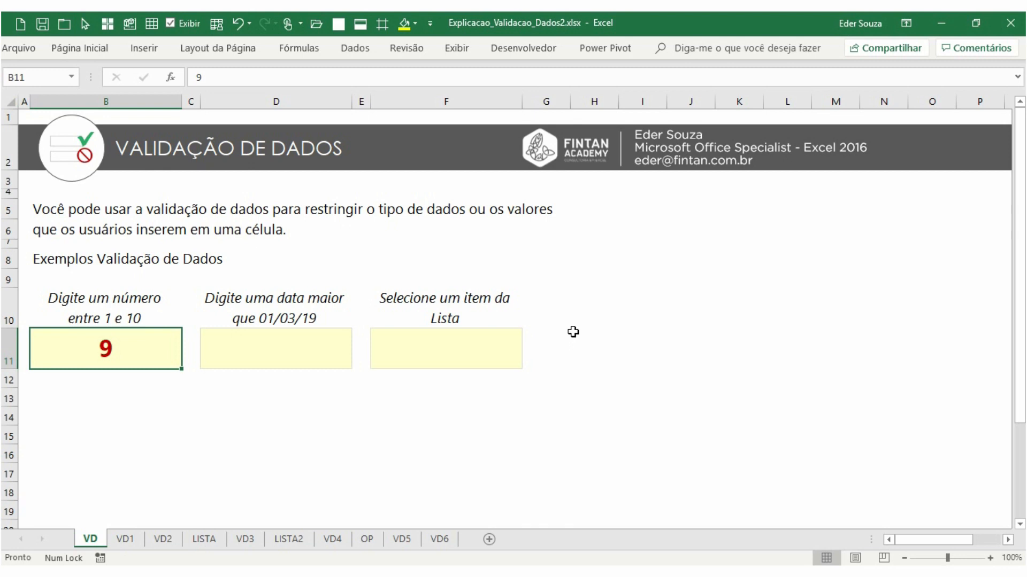
Try entering 90, 85 and 63 in the number cell, retrying each time, then enter 2
{"action": "type", "text": "90"}
{"action": "key", "text": "Return"}
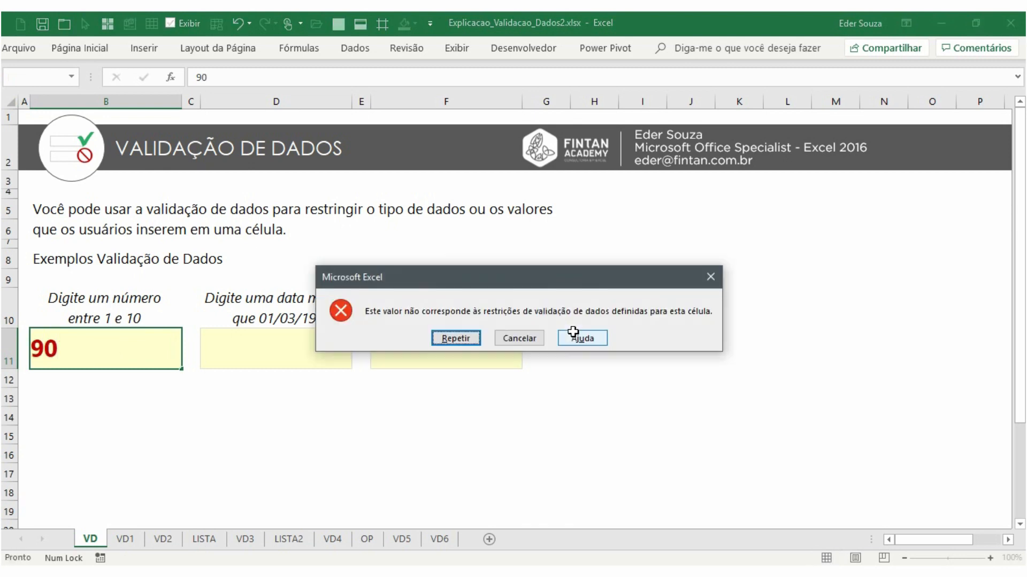
{"action": "key", "text": "Return"}
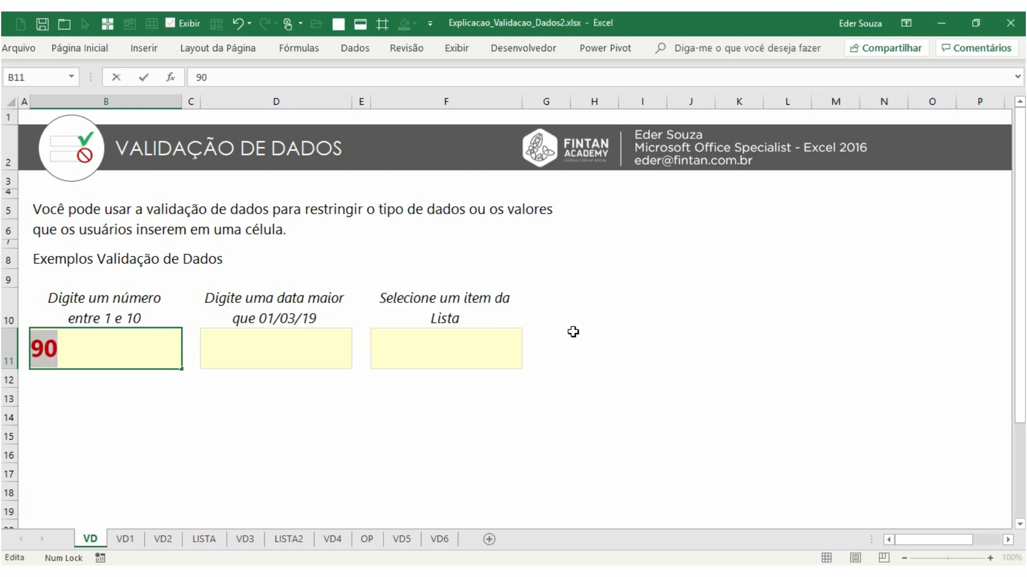
{"action": "type", "text": "85"}
{"action": "key", "text": "Return"}
{"action": "key", "text": "Return"}
{"action": "type", "text": "63"}
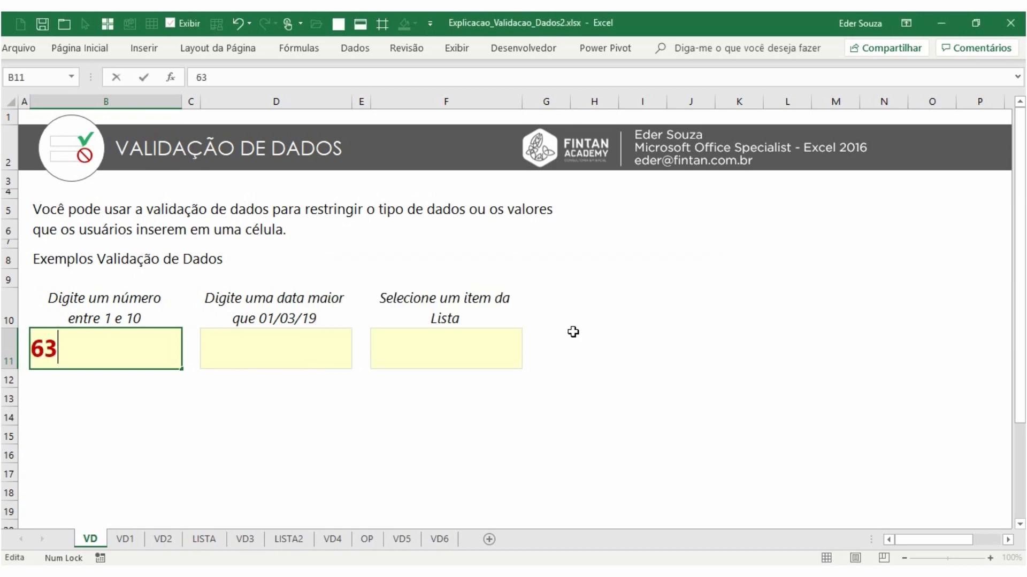
{"action": "key", "text": "Return"}
{"action": "key", "text": "Return"}
{"action": "type", "text": "2"}
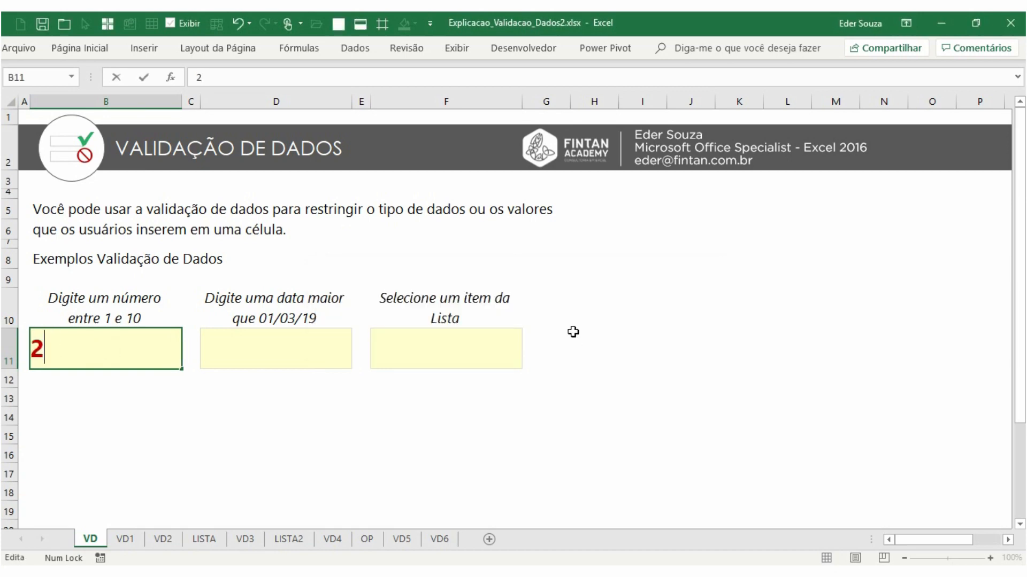
{"action": "key", "text": "Return"}
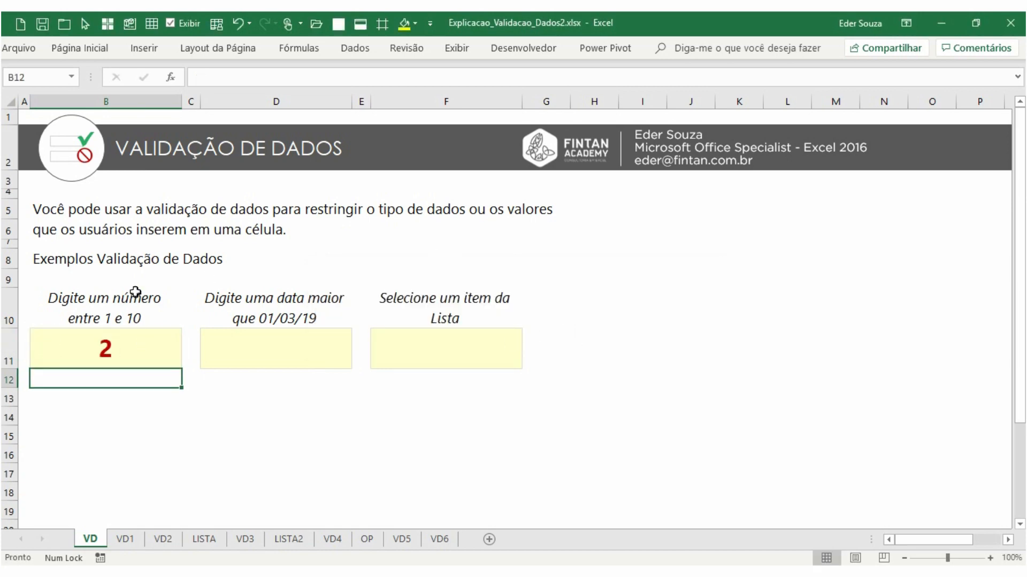
Enter the date 1/4/19 in the cell for a date after 01/03/19
{"action": "left_click", "coordinate": [255, 362]}
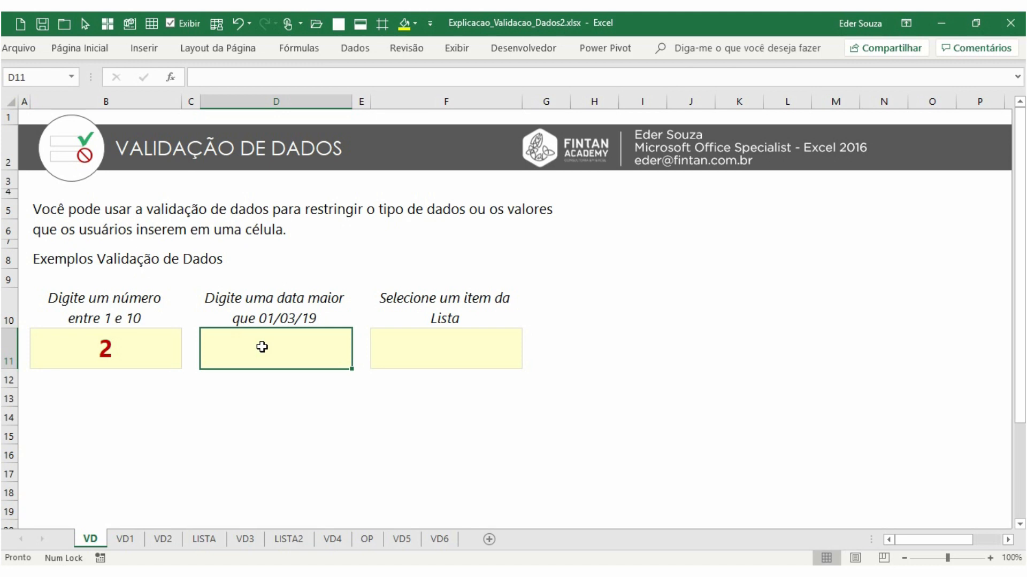
{"action": "type", "text": "1/4/19"}
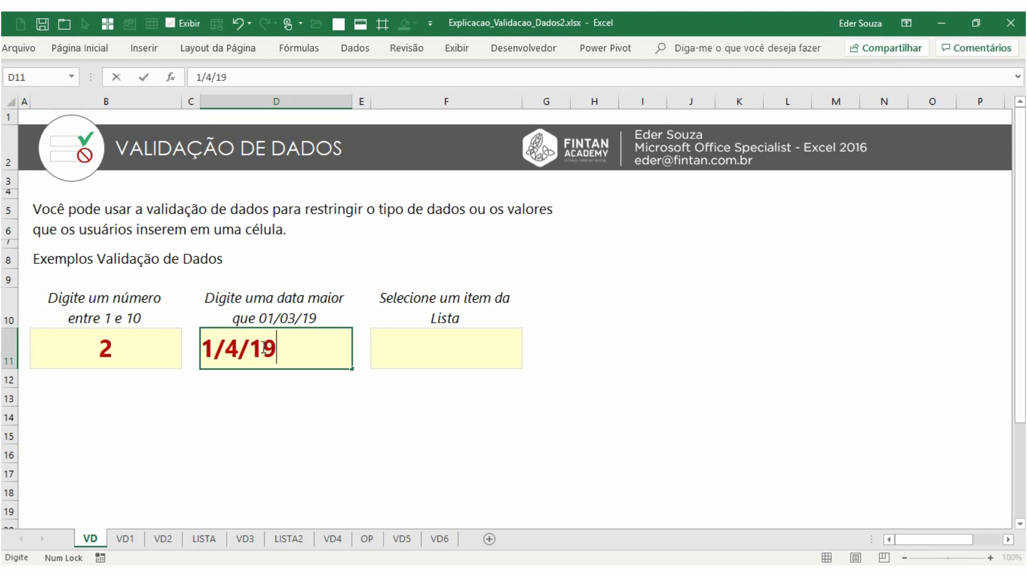
{"action": "key", "text": "Return"}
{"action": "left_click", "coordinate": [262, 347]}
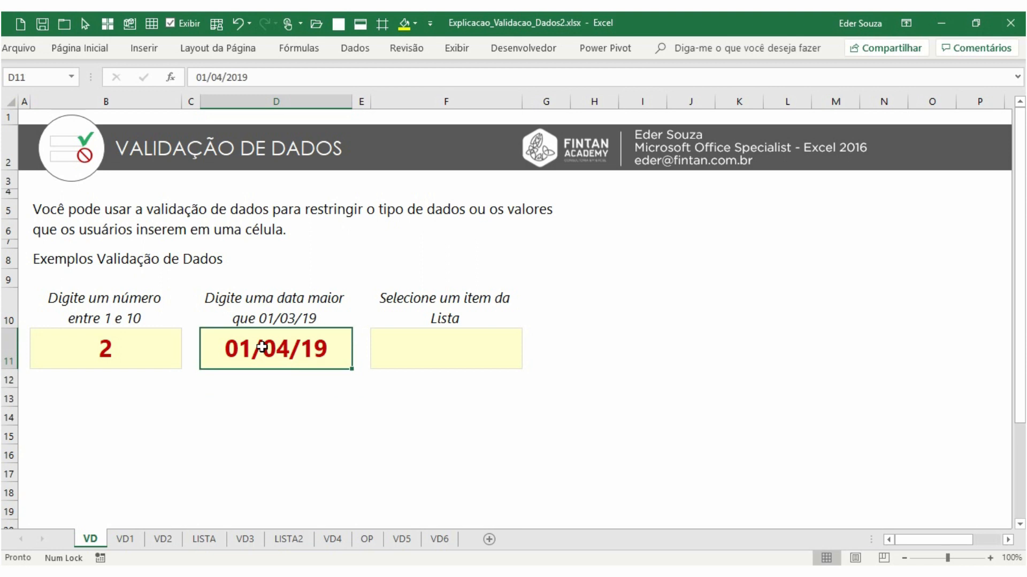
Try the dates 22/2/19, 6//5/18 and 1/3/19 in the date cell, retrying each, then enter 8/05/19
{"action": "type", "text": "22/2/19"}
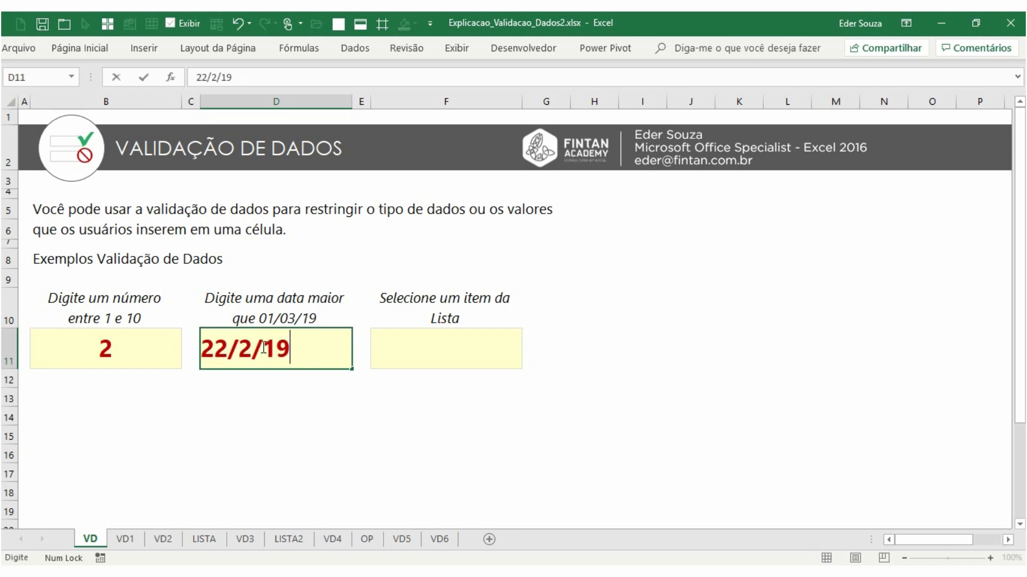
{"action": "key", "text": "Return"}
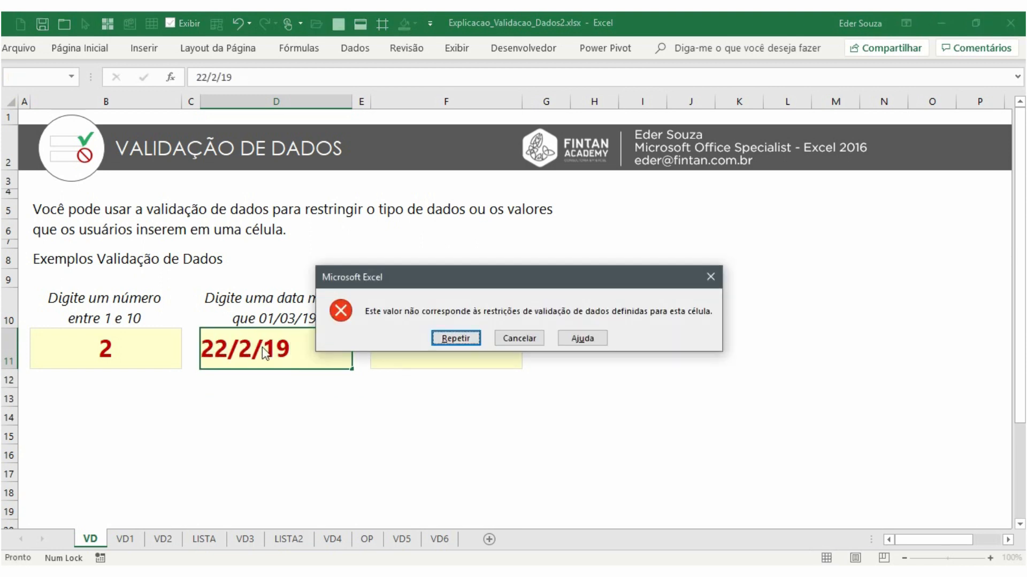
{"action": "key", "text": "Return"}
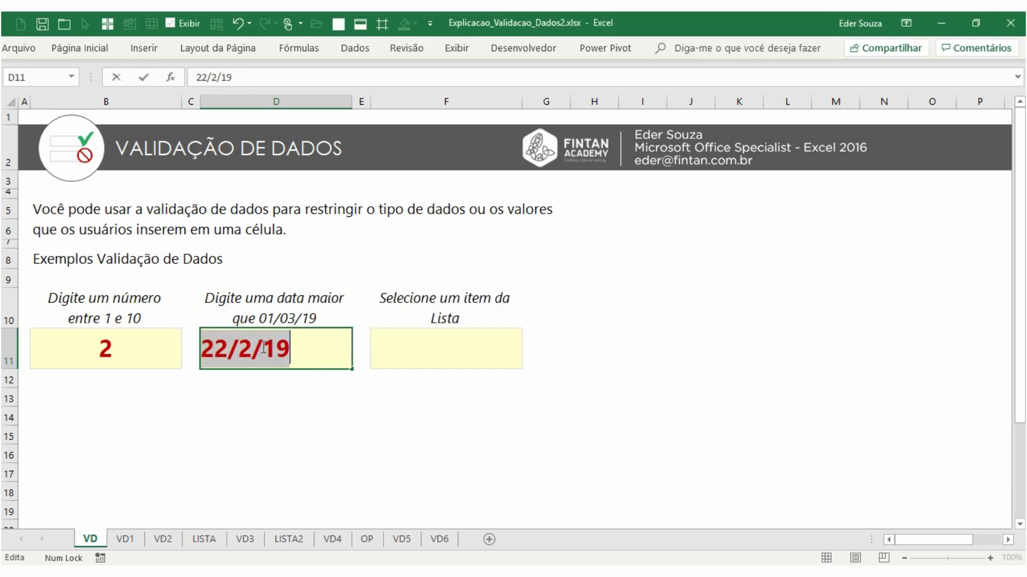
{"action": "type", "text": "6/"}
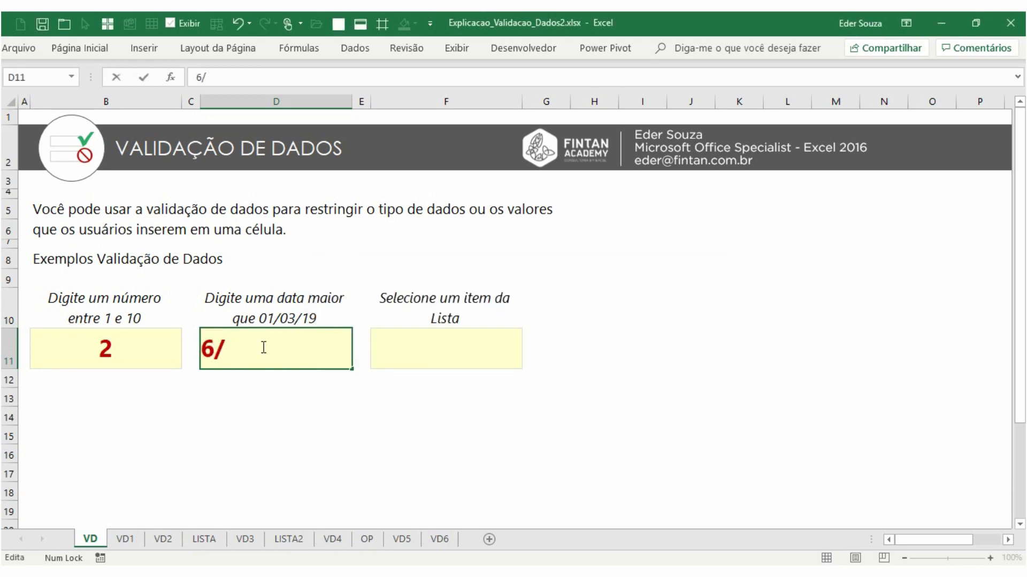
{"action": "type", "text": "/5/18"}
{"action": "key", "text": "Return"}
{"action": "key", "text": "Return"}
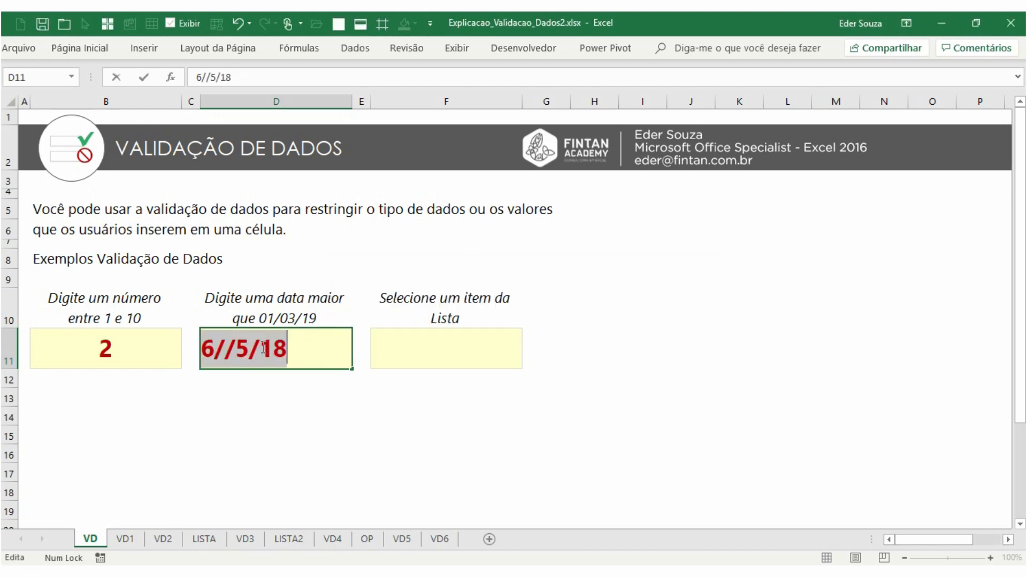
{"action": "type", "text": "1/3/19"}
{"action": "key", "text": "Return"}
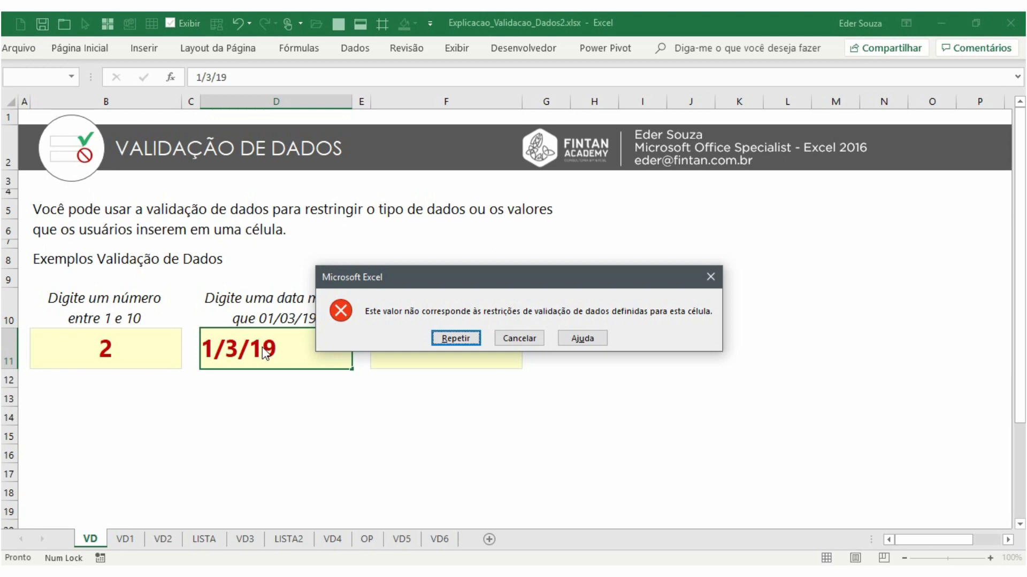
{"action": "key", "text": "Return"}
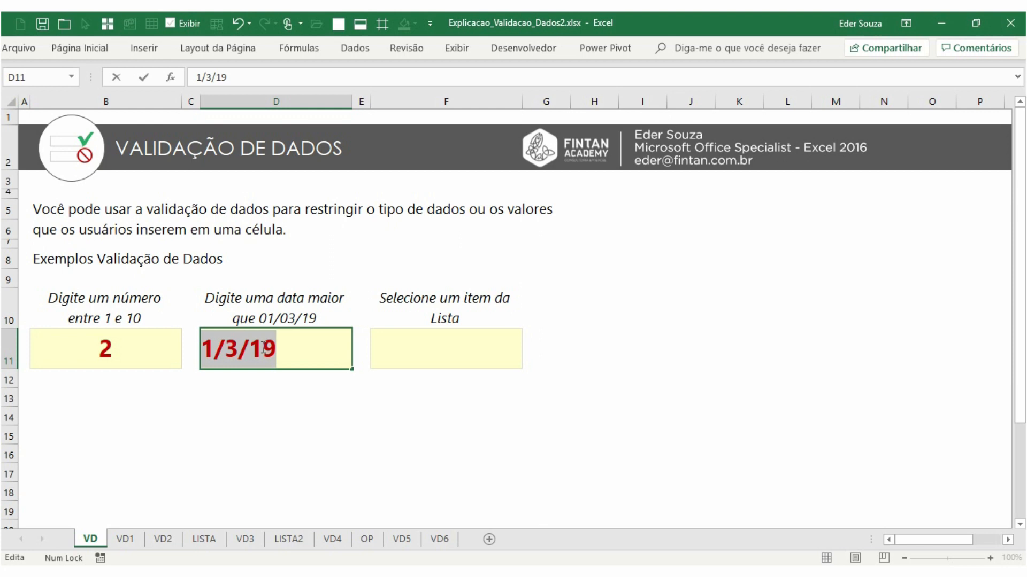
{"action": "type", "text": "8/05/19"}
{"action": "key", "text": "Return"}
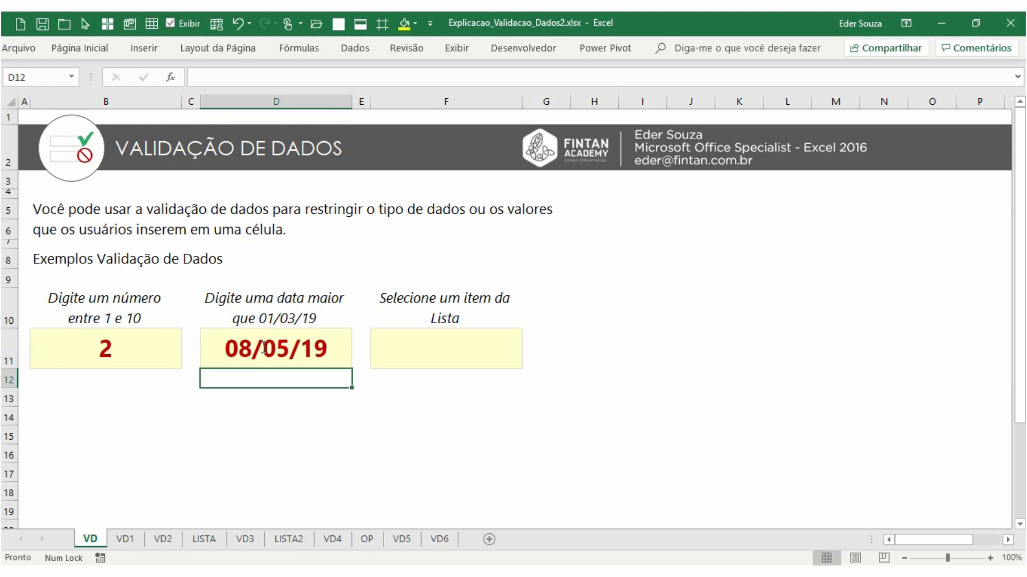
Pick Excel from the list cell's dropdown, then replace it by entering Word
{"action": "left_click", "coordinate": [473, 360]}
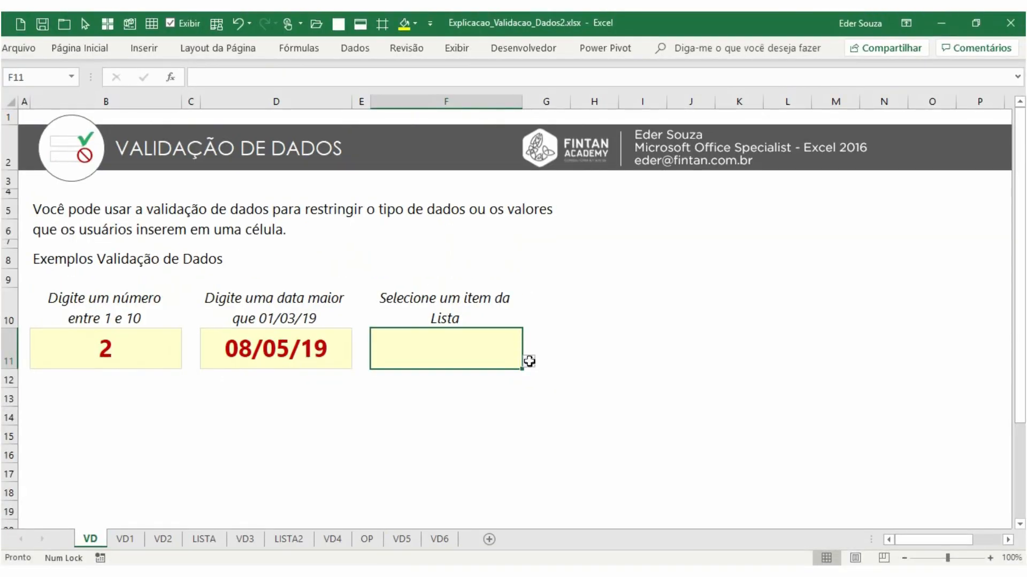
{"action": "left_click", "coordinate": [565, 364]}
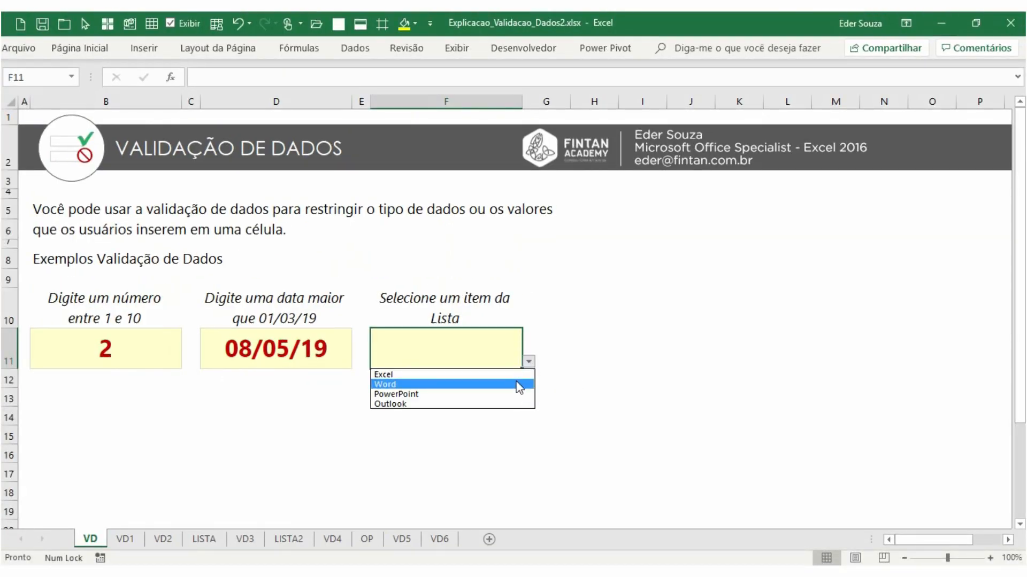
{"action": "left_click", "coordinate": [516, 375]}
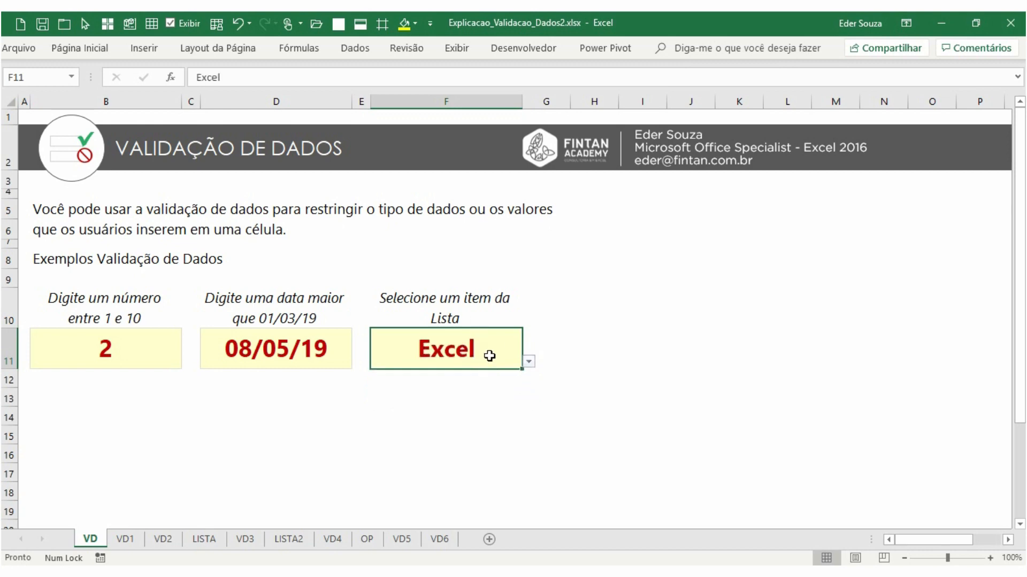
{"action": "type", "text": "Word"}
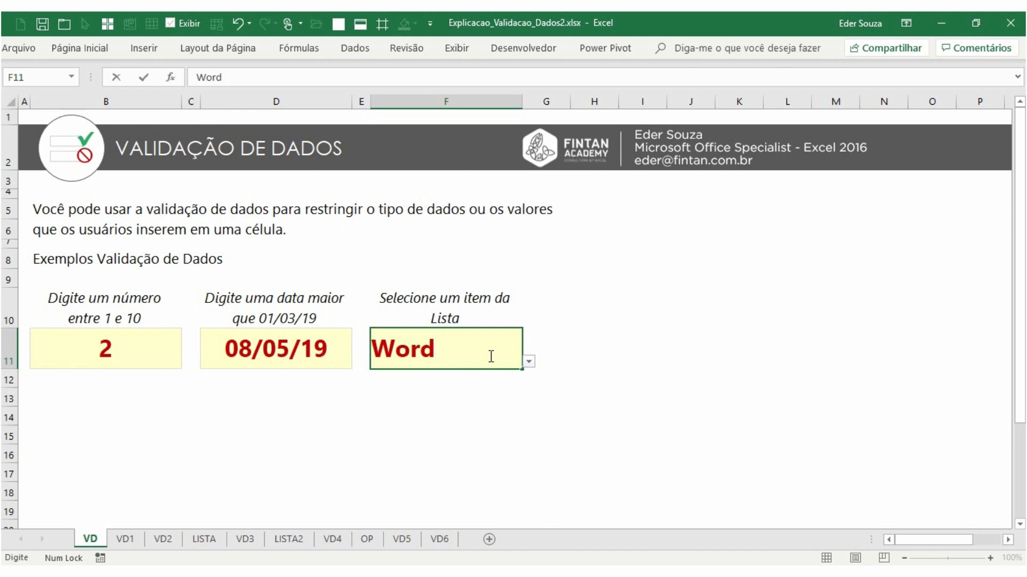
{"action": "key", "text": "Return"}
Try entering Ooooo in the list cell and cancel the entry
{"action": "left_click", "coordinate": [490, 356]}
{"action": "left_click", "coordinate": [528, 362]}
{"action": "left_click", "coordinate": [530, 364]}
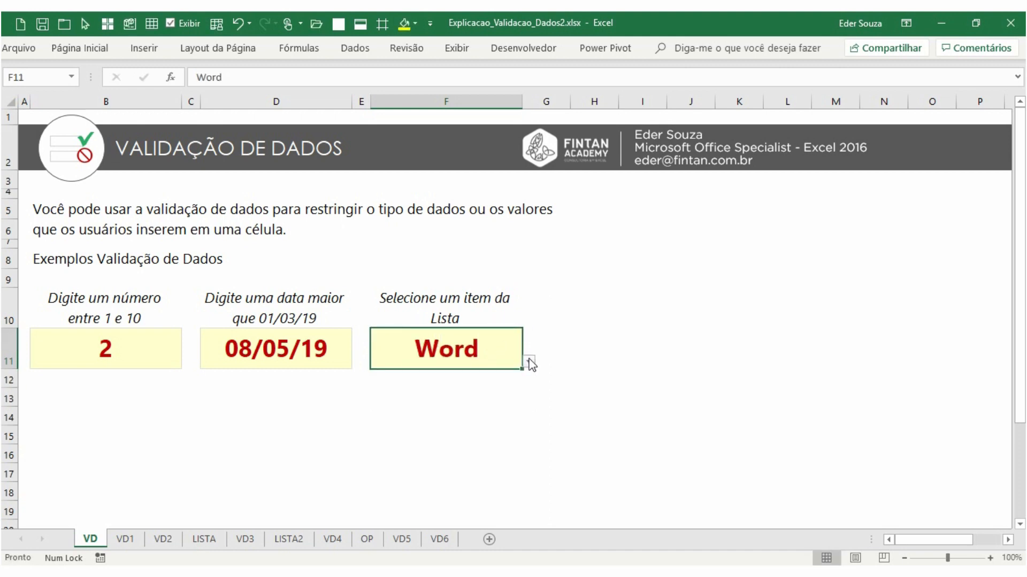
{"action": "type", "text": "Ooooo"}
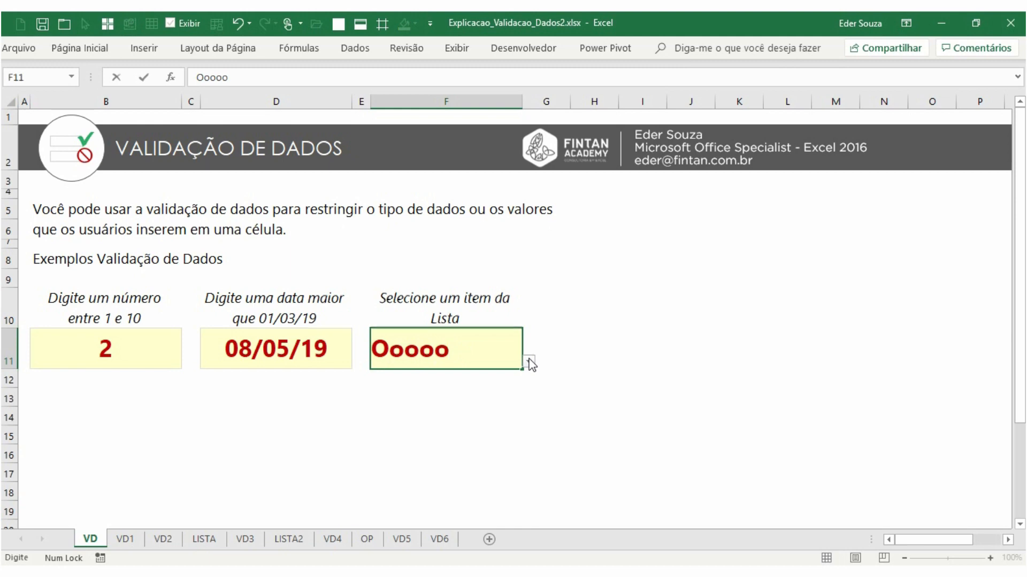
{"action": "key", "text": "Return"}
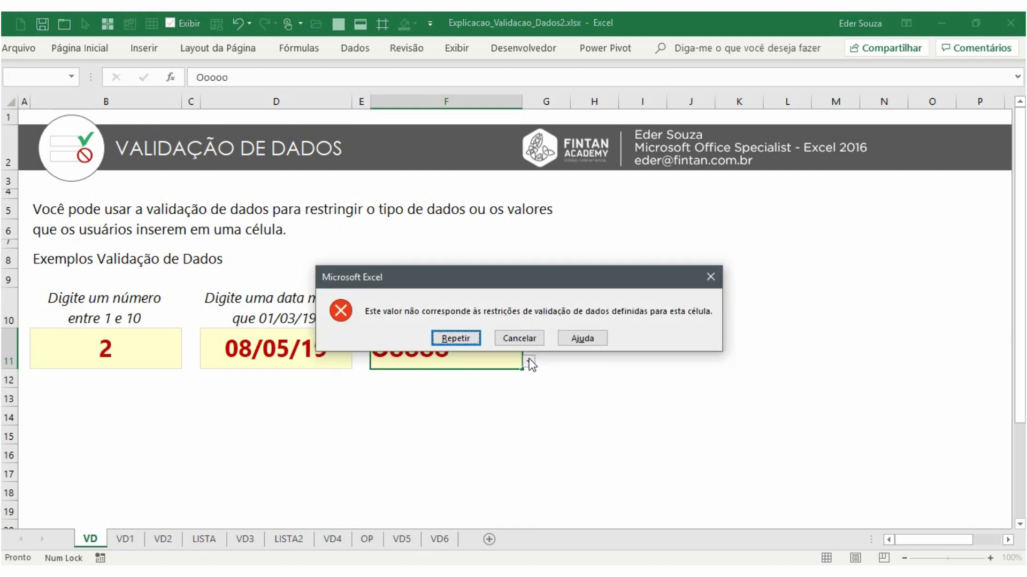
{"action": "key", "text": "Tab"}
{"action": "key", "text": "Return"}
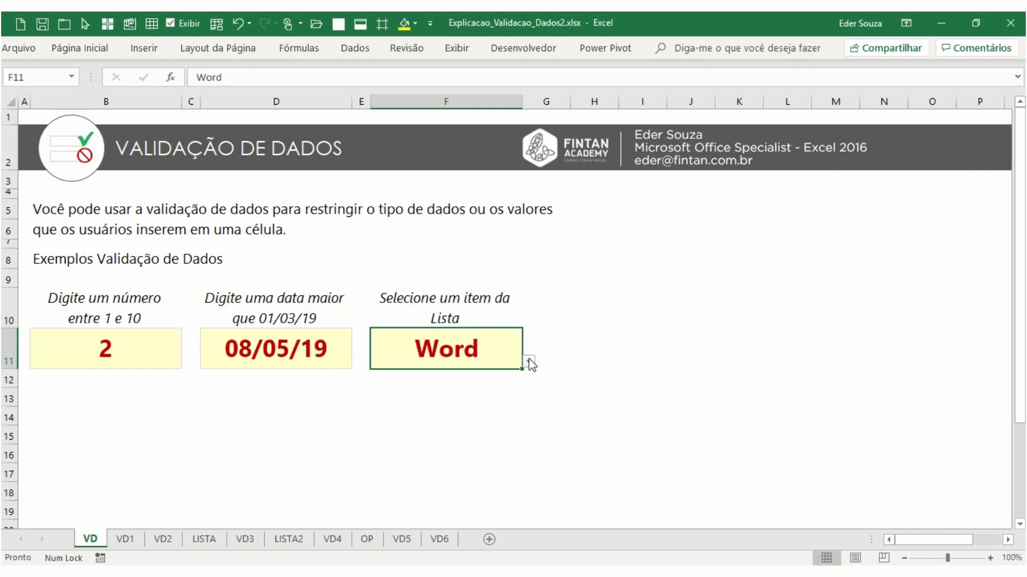
Open the VD1 sheet and examine its empty number, date and column input cells
{"action": "left_click", "coordinate": [126, 540]}
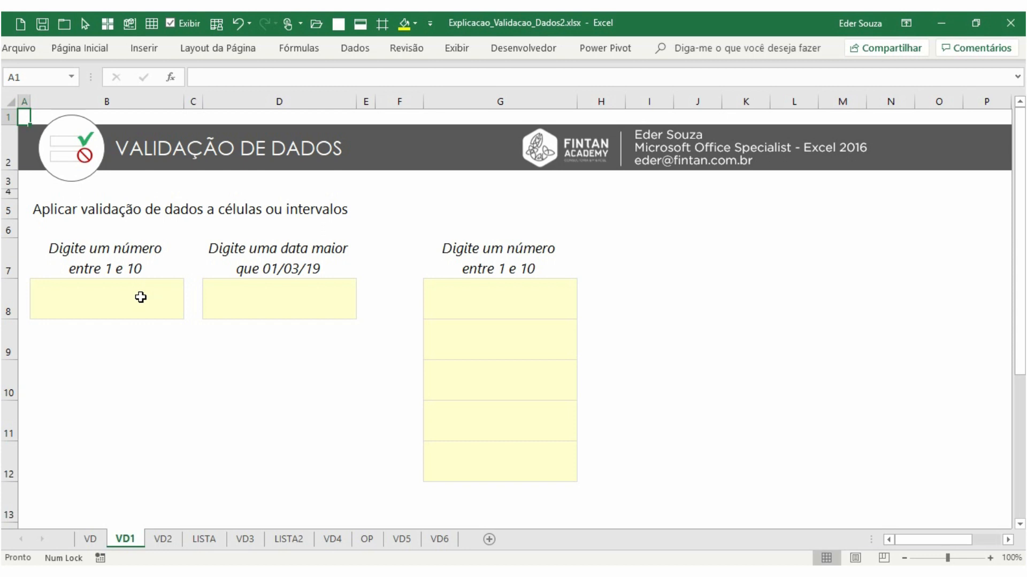
{"action": "left_click", "coordinate": [141, 297]}
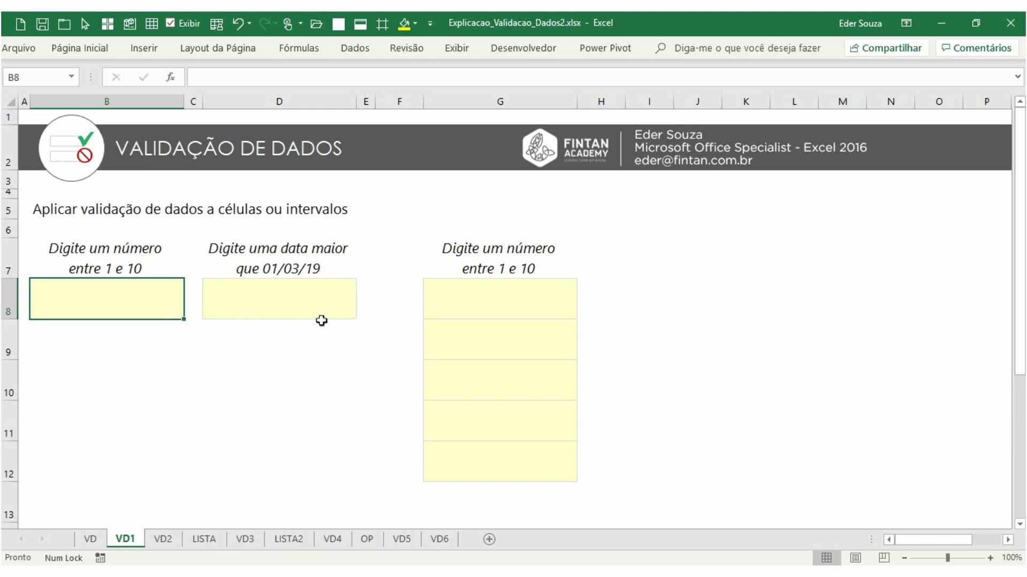
{"action": "left_click_drag", "start_coordinate": [463, 297], "coordinate": [467, 458]}
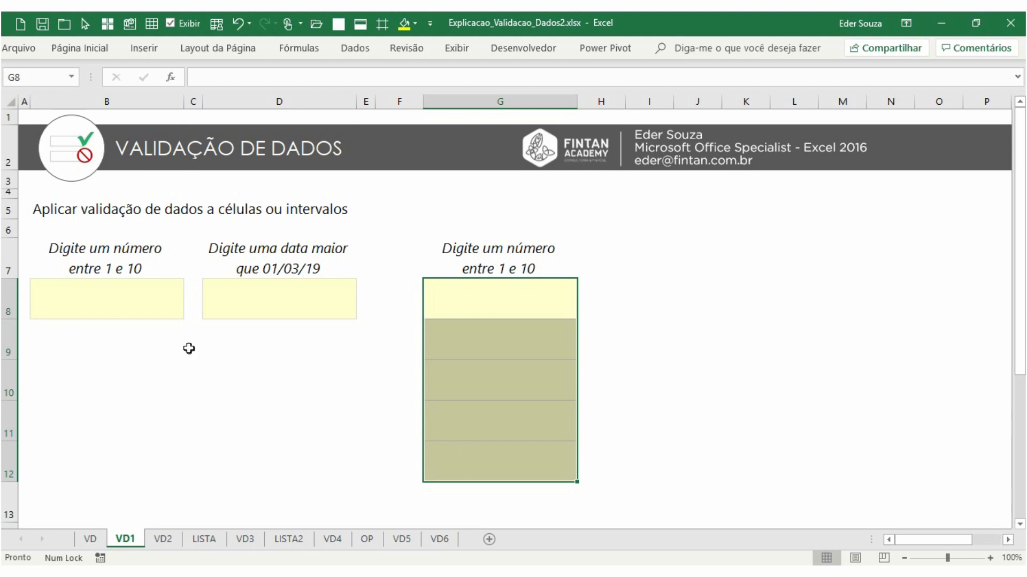
Open the Data Validation dialog for the number cell B8
{"action": "left_click", "coordinate": [141, 301]}
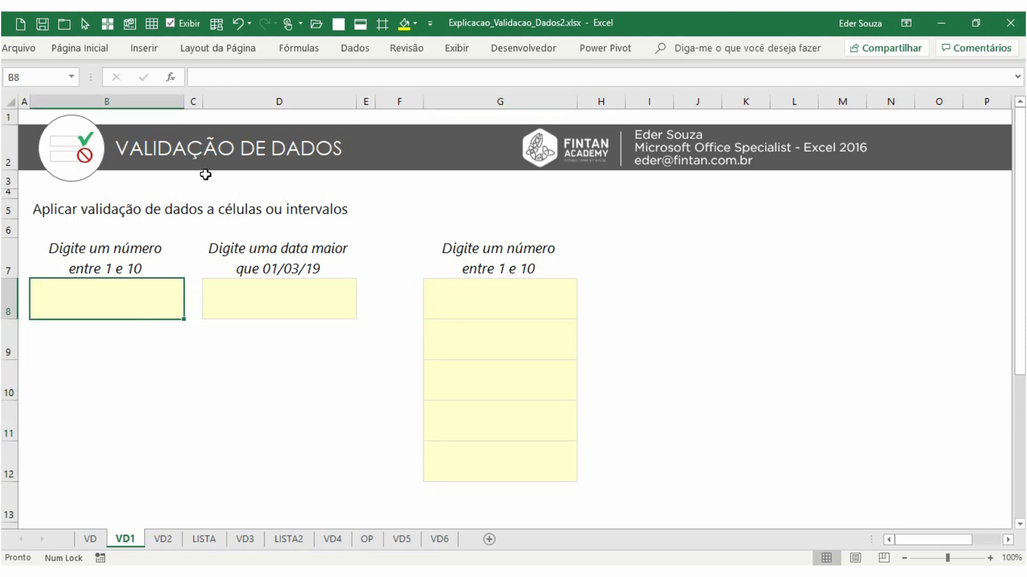
{"action": "left_click", "coordinate": [354, 49]}
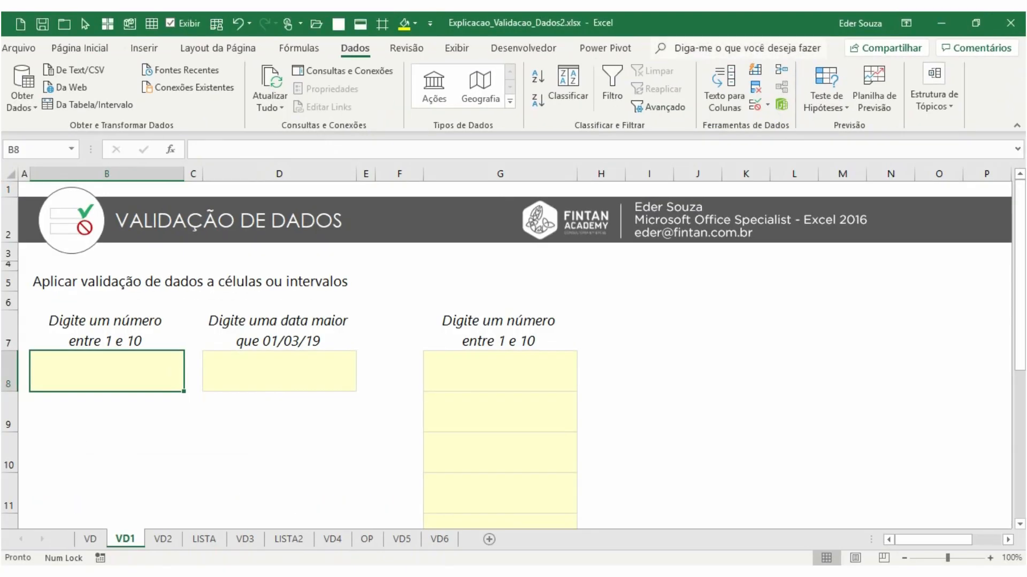
{"action": "left_click", "coordinate": [767, 106]}
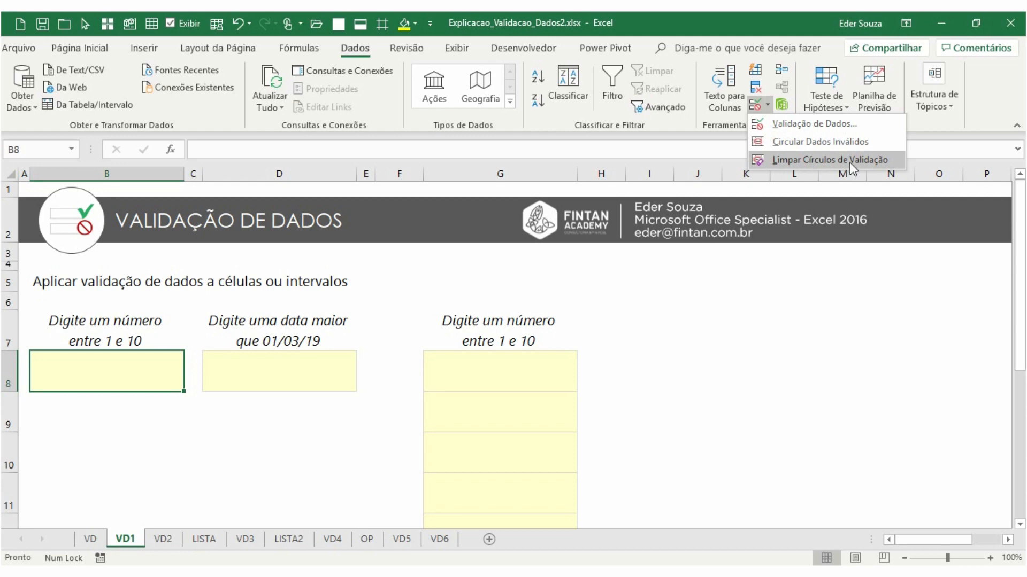
{"action": "left_click", "coordinate": [782, 127]}
{"action": "left_click_drag", "start_coordinate": [427, 153], "coordinate": [309, 206]}
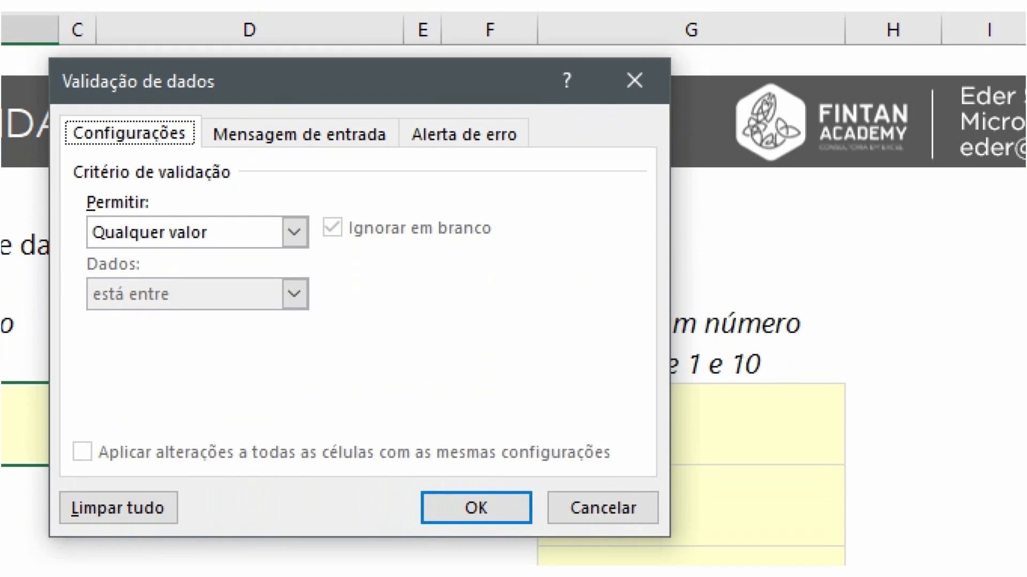
{"action": "mouse_move", "coordinate": [53, 109]}
{"action": "left_mouse_down"}
{"action": "mouse_move", "coordinate": [82, 144]}
{"action": "mouse_move", "coordinate": [208, 158]}
{"action": "left_mouse_up"}
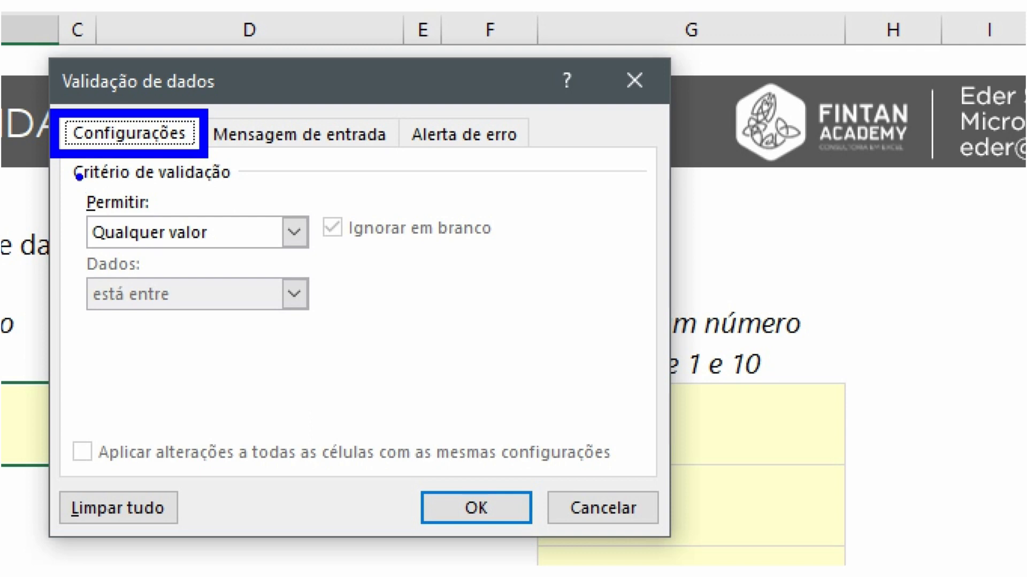
{"action": "left_click_drag", "start_coordinate": [68, 191], "coordinate": [237, 261]}
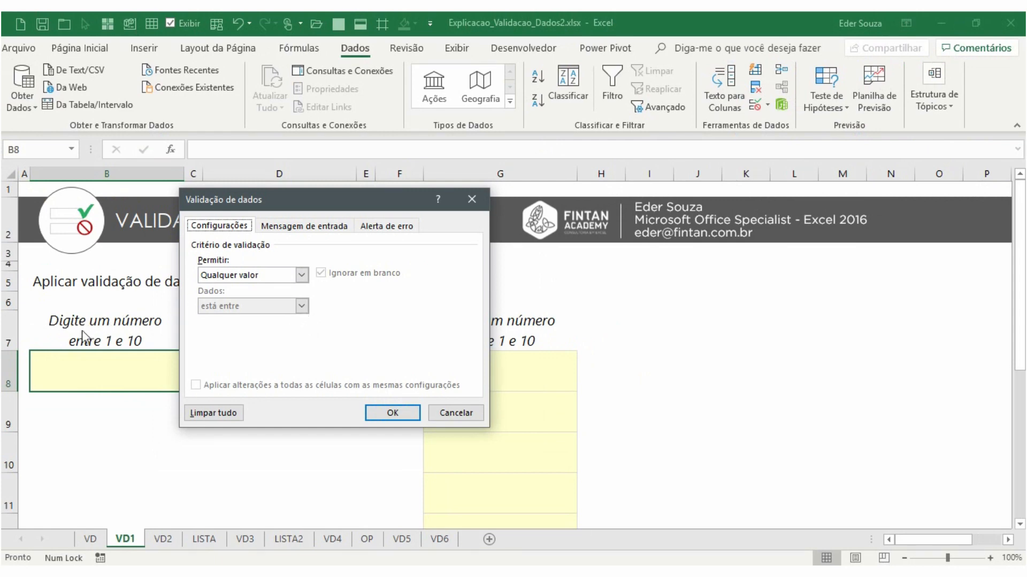
Restrict B8 to whole numbers between 1 and 10 and confirm the rule
{"action": "left_click", "coordinate": [302, 275]}
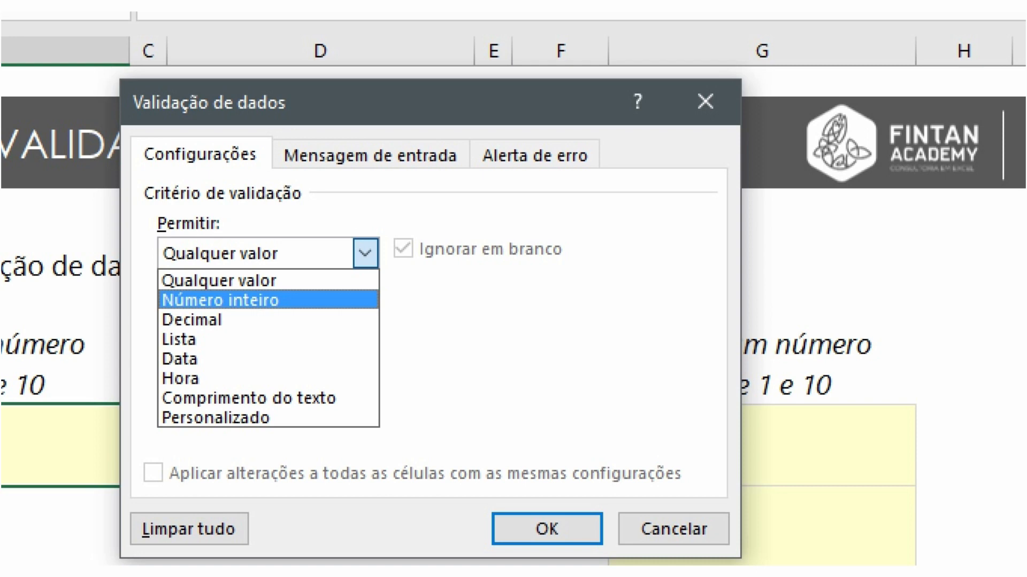
{"action": "left_click", "coordinate": [241, 302]}
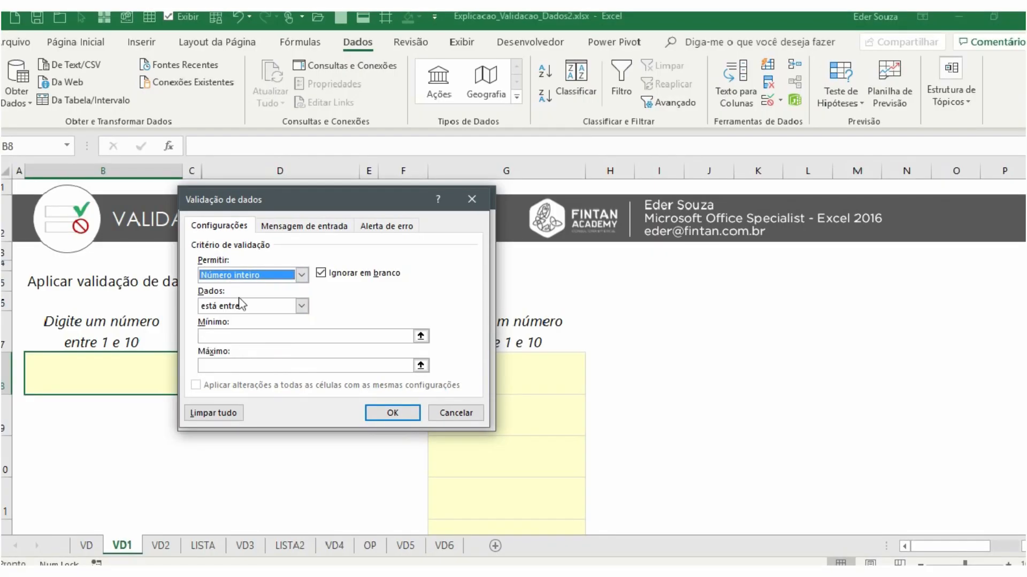
{"action": "left_click", "coordinate": [264, 257]}
{"action": "left_click", "coordinate": [264, 299]}
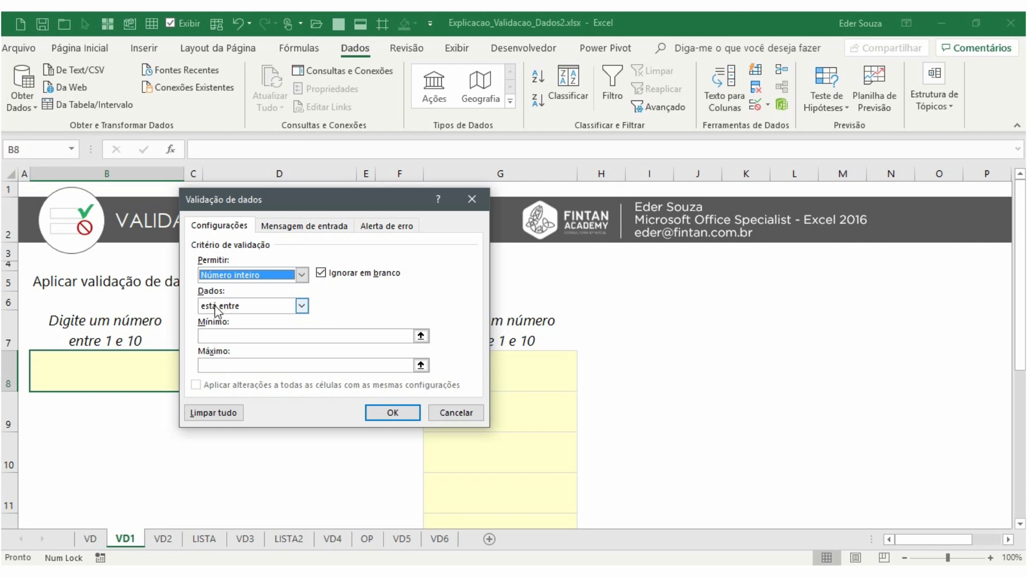
{"action": "left_click", "coordinate": [232, 309]}
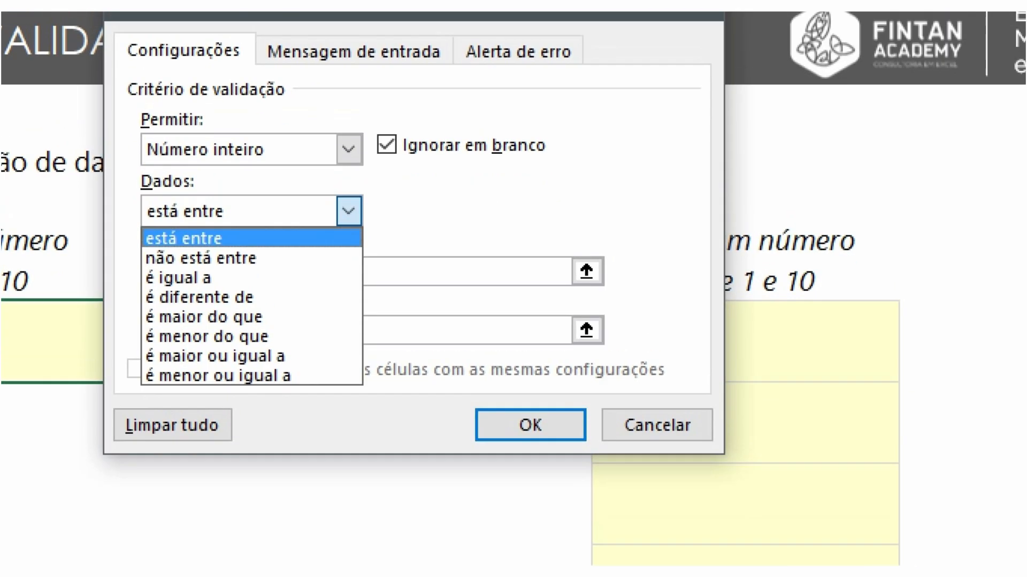
{"action": "mouse_move", "coordinate": [131, 294]}
{"action": "left_mouse_down"}
{"action": "mouse_move", "coordinate": [197, 328]}
{"action": "mouse_move", "coordinate": [274, 338]}
{"action": "left_mouse_up"}
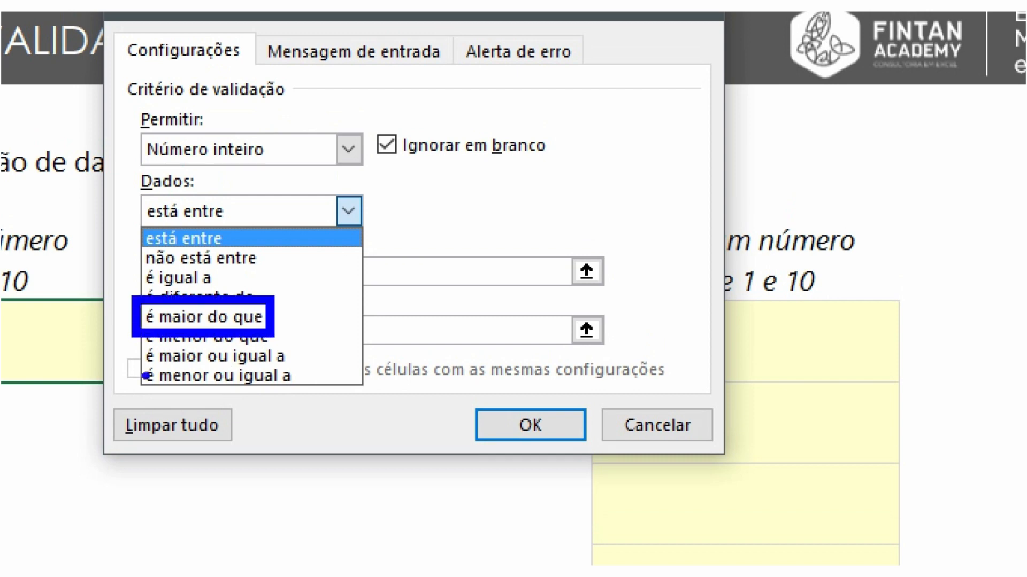
{"action": "left_click_drag", "start_coordinate": [125, 338], "coordinate": [294, 373]}
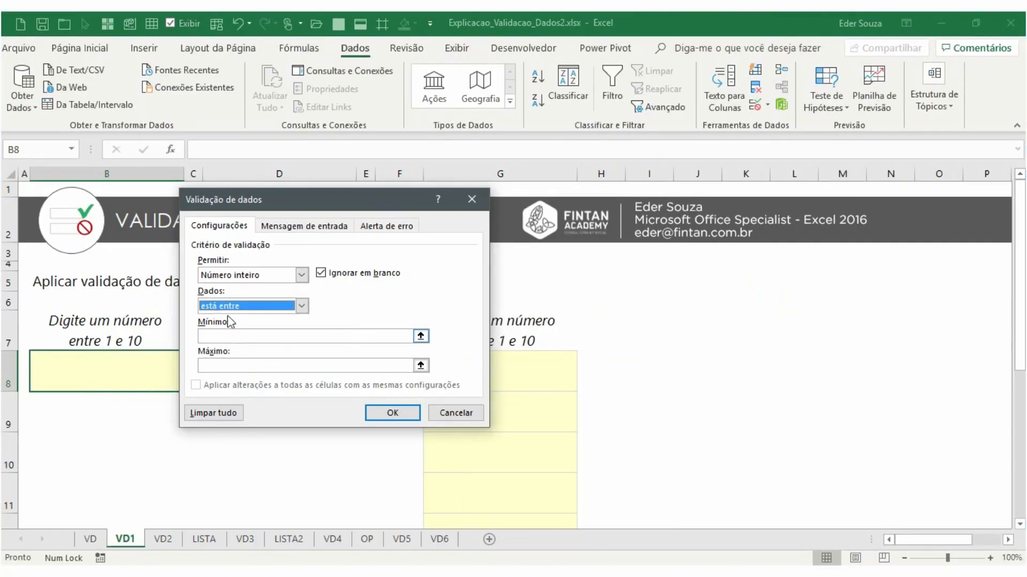
{"action": "left_click", "coordinate": [232, 335]}
{"action": "type", "text": "1"}
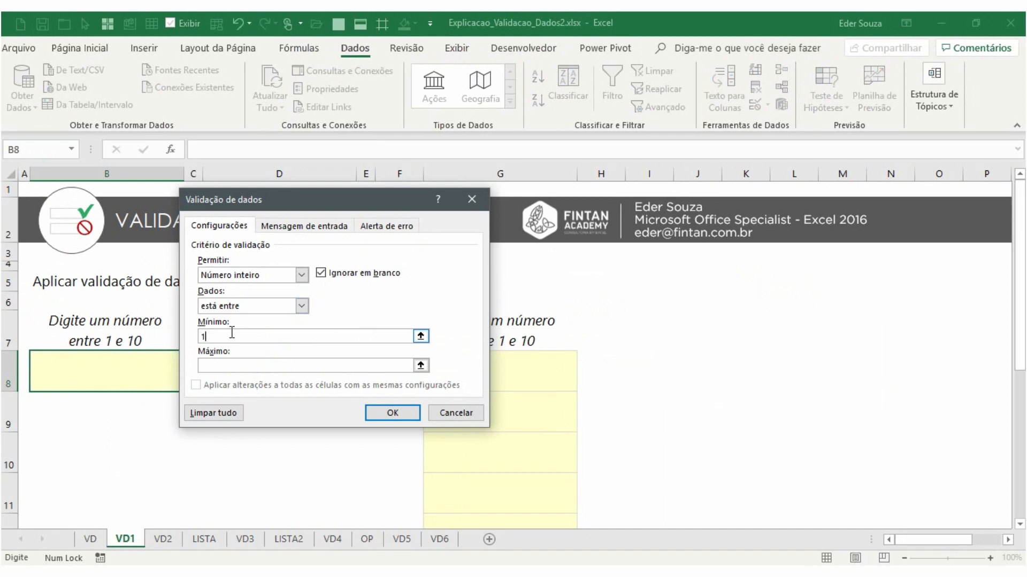
{"action": "left_click", "coordinate": [236, 365]}
{"action": "type", "text": "10"}
{"action": "left_click", "coordinate": [385, 416]}
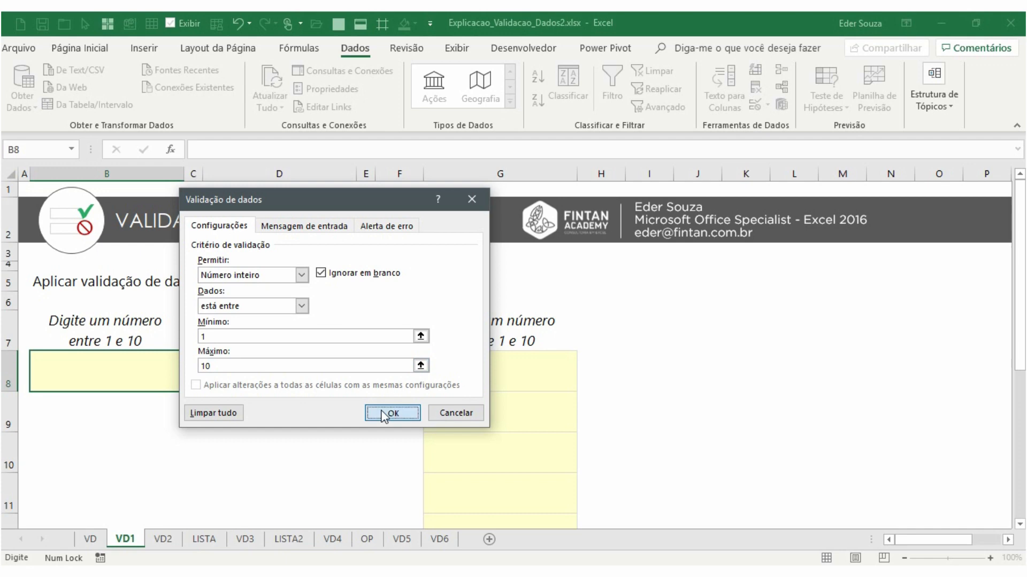
Test B8's validation by entering 5, trying 99, then retrying with 2
{"action": "type", "text": "5"}
{"action": "key", "text": "Return"}
{"action": "left_click", "coordinate": [115, 382]}
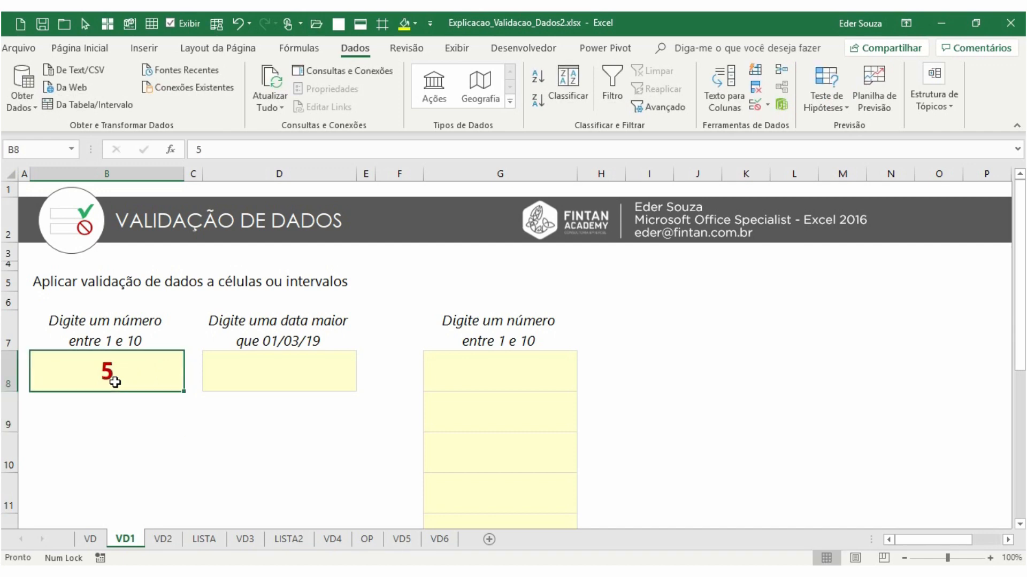
{"action": "type", "text": "99"}
{"action": "key", "text": "Return"}
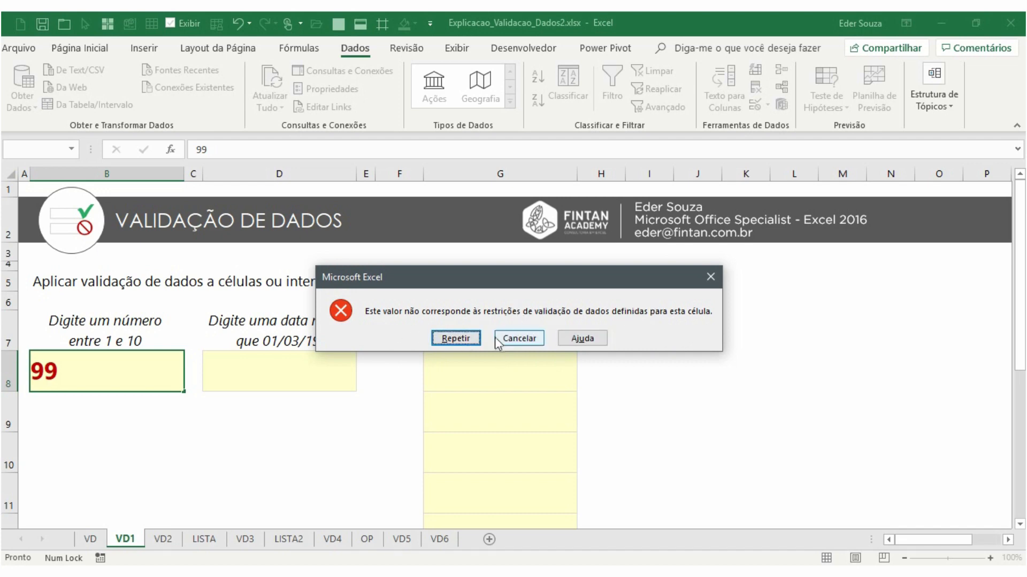
{"action": "left_click", "coordinate": [471, 339]}
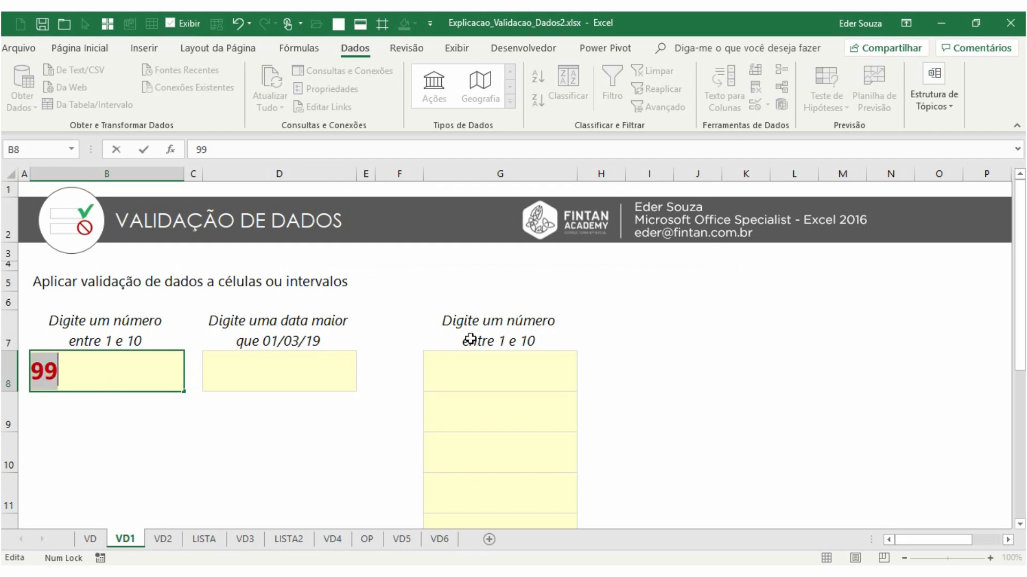
{"action": "type", "text": "2"}
{"action": "key", "text": "Return"}
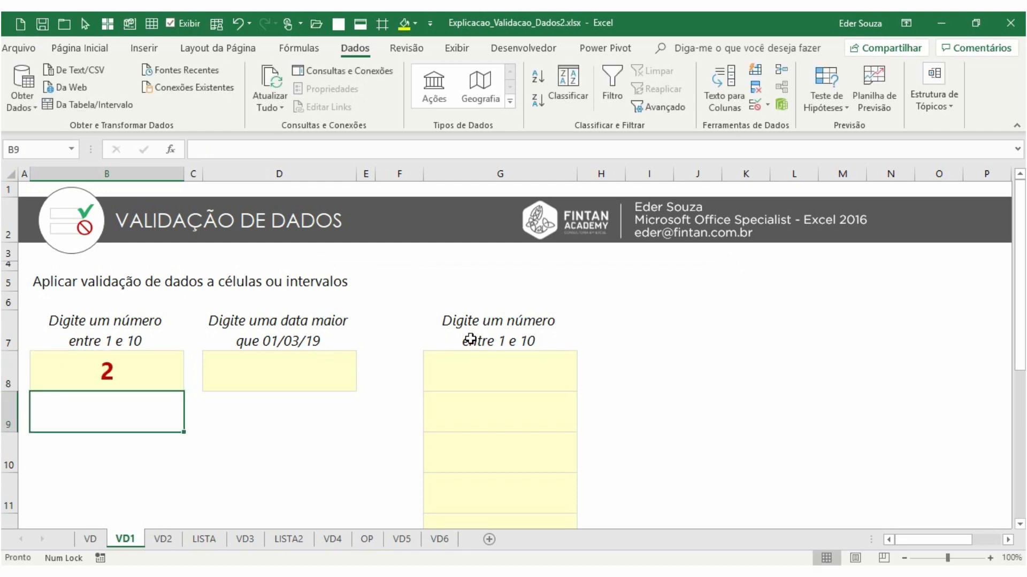
Restrict date cell D8 to dates greater than or equal to 01/03/2019
{"action": "left_click", "coordinate": [304, 362]}
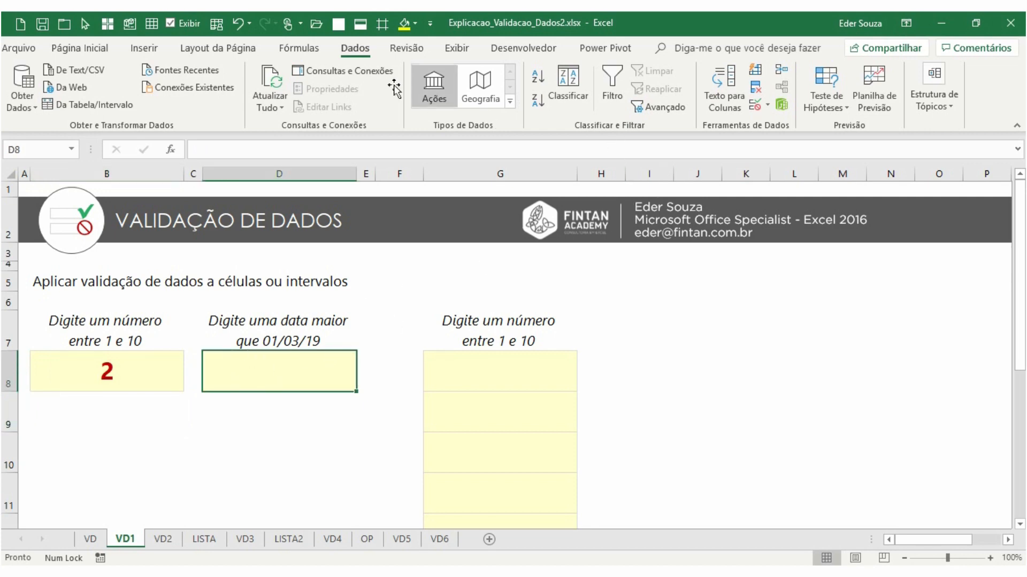
{"action": "left_click", "coordinate": [756, 107]}
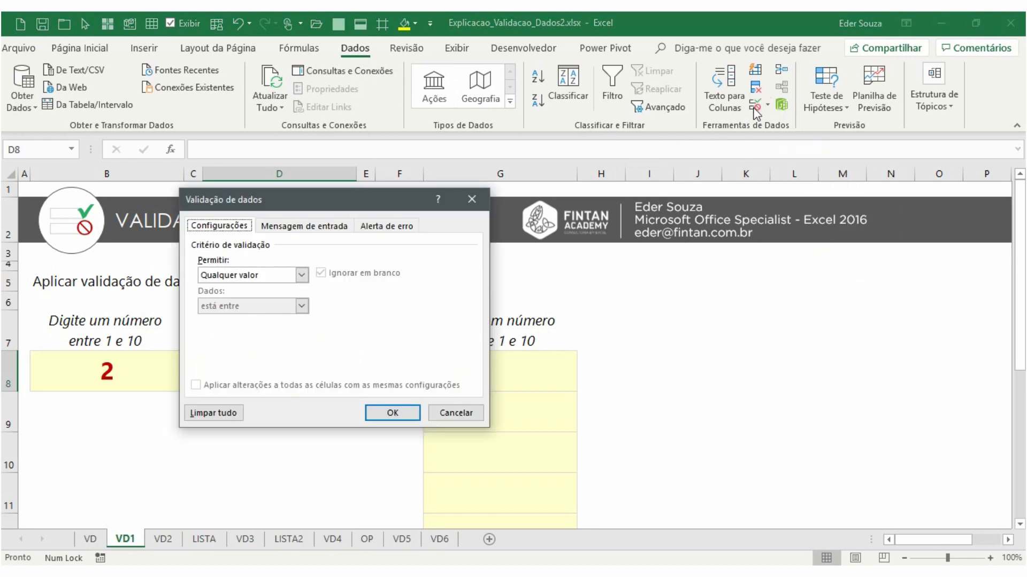
{"action": "left_click", "coordinate": [234, 275]}
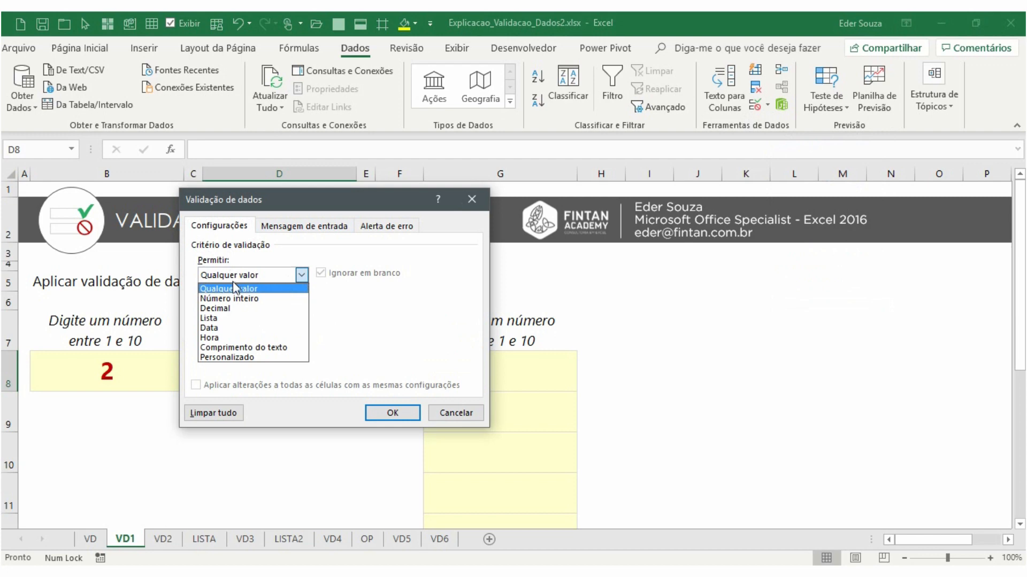
{"action": "left_click", "coordinate": [229, 328]}
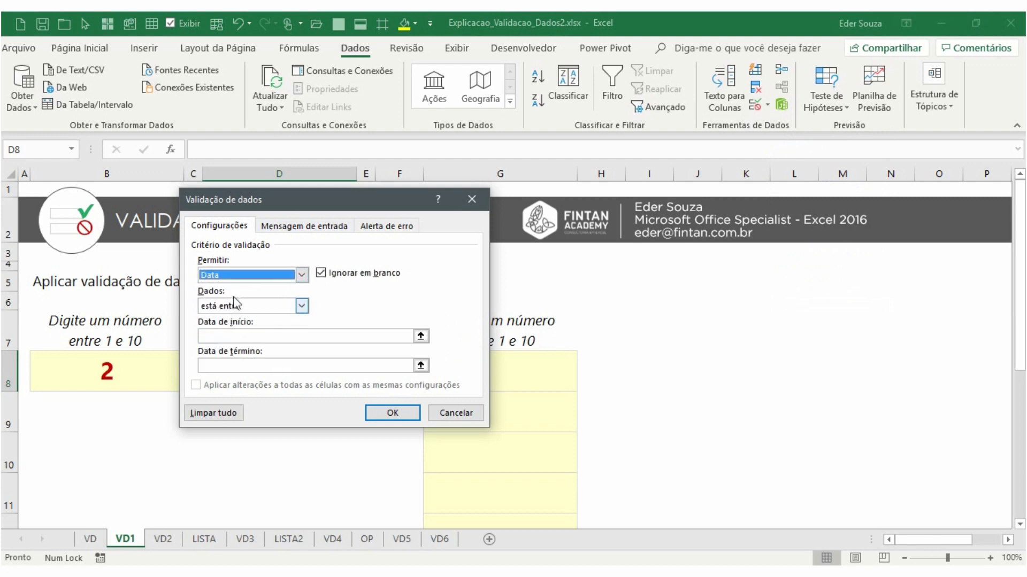
{"action": "left_click", "coordinate": [225, 309]}
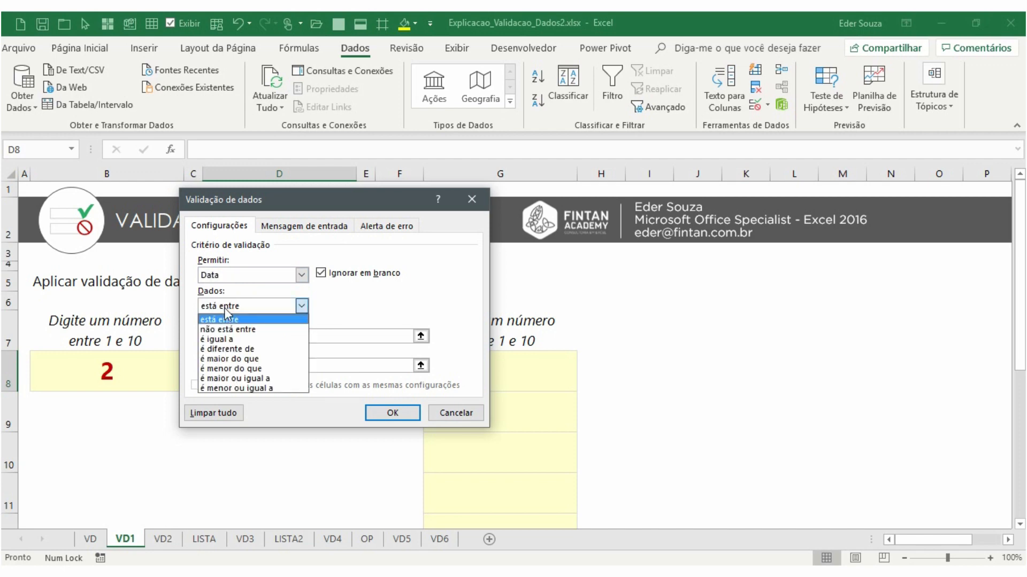
{"action": "left_click", "coordinate": [235, 378]}
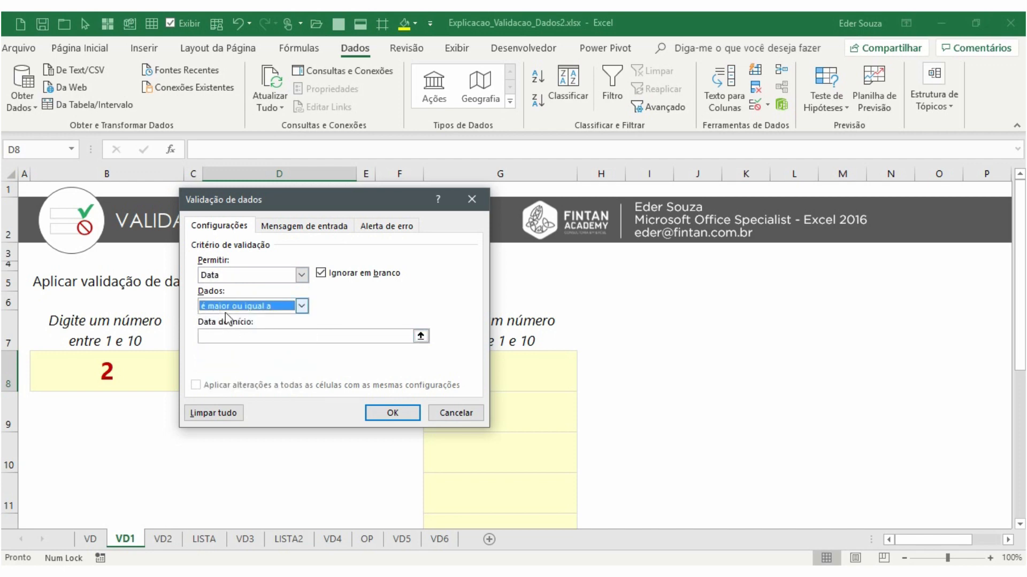
{"action": "left_click", "coordinate": [257, 338]}
{"action": "type", "text": "01/03/2019"}
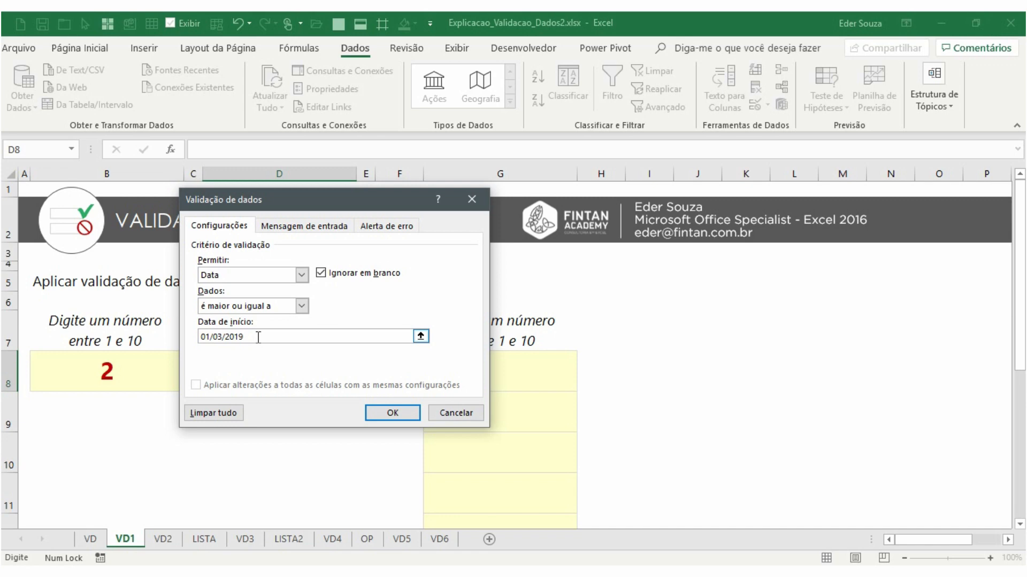
Add the input message 'Digite uma data maior ou igual a 01/03/2019' to D8's validation
{"action": "left_click", "coordinate": [297, 227]}
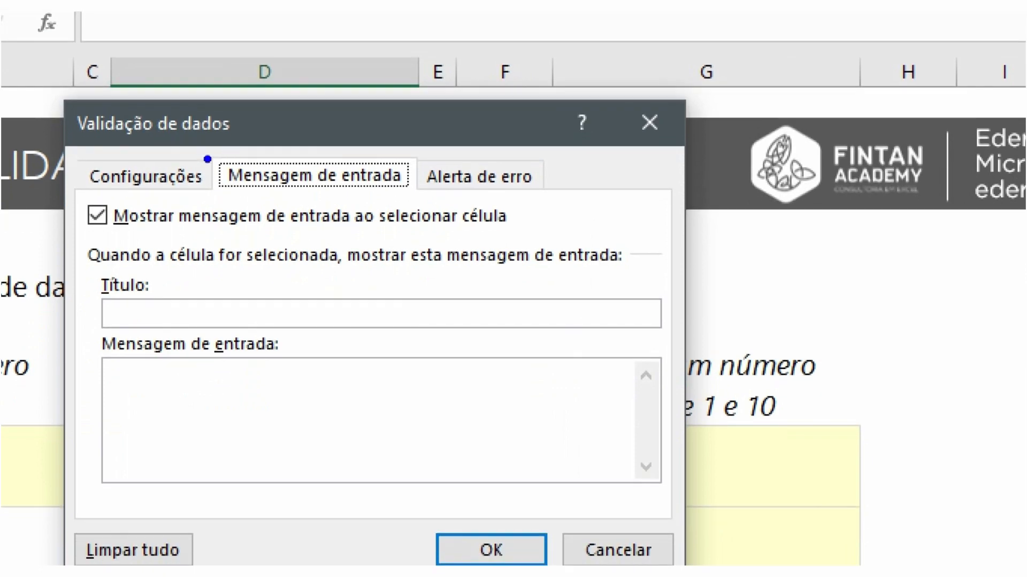
{"action": "left_click_drag", "start_coordinate": [207, 159], "coordinate": [426, 198]}
{"action": "mouse_move", "coordinate": [98, 338]}
{"action": "left_mouse_down"}
{"action": "mouse_move", "coordinate": [167, 373]}
{"action": "mouse_move", "coordinate": [310, 396]}
{"action": "mouse_move", "coordinate": [325, 429]}
{"action": "left_mouse_up"}
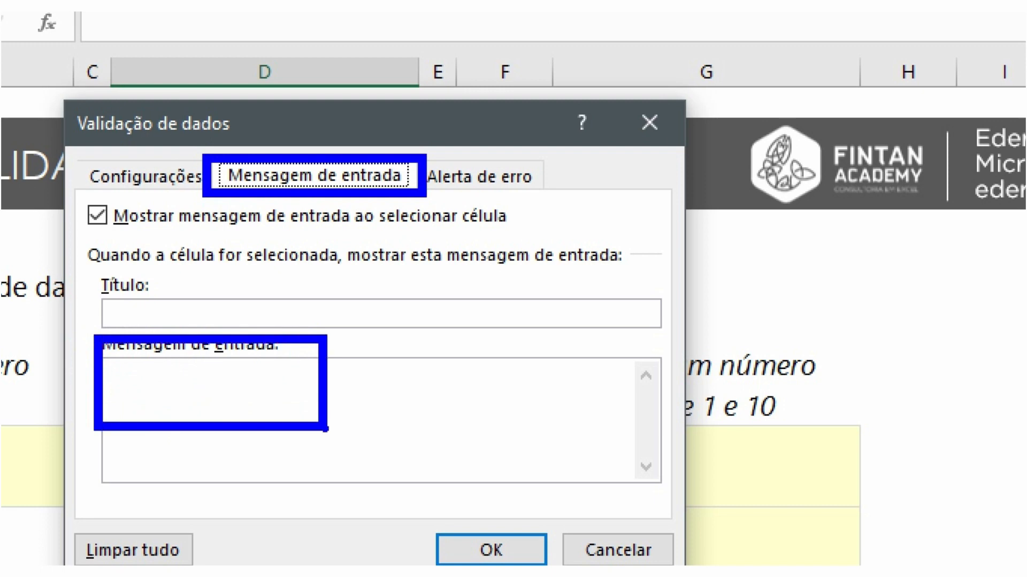
{"action": "key", "text": "Escape"}
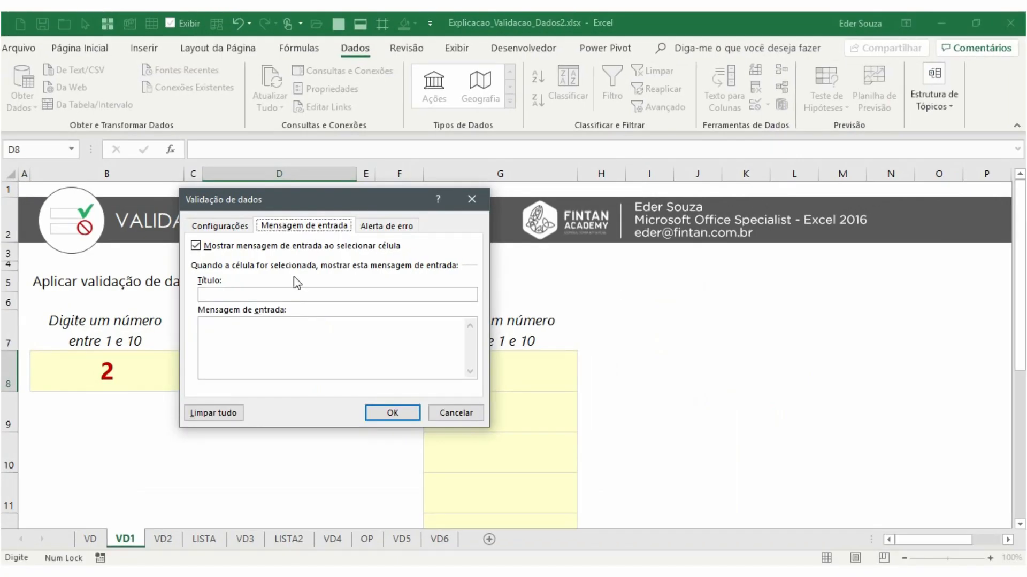
{"action": "left_click", "coordinate": [277, 346]}
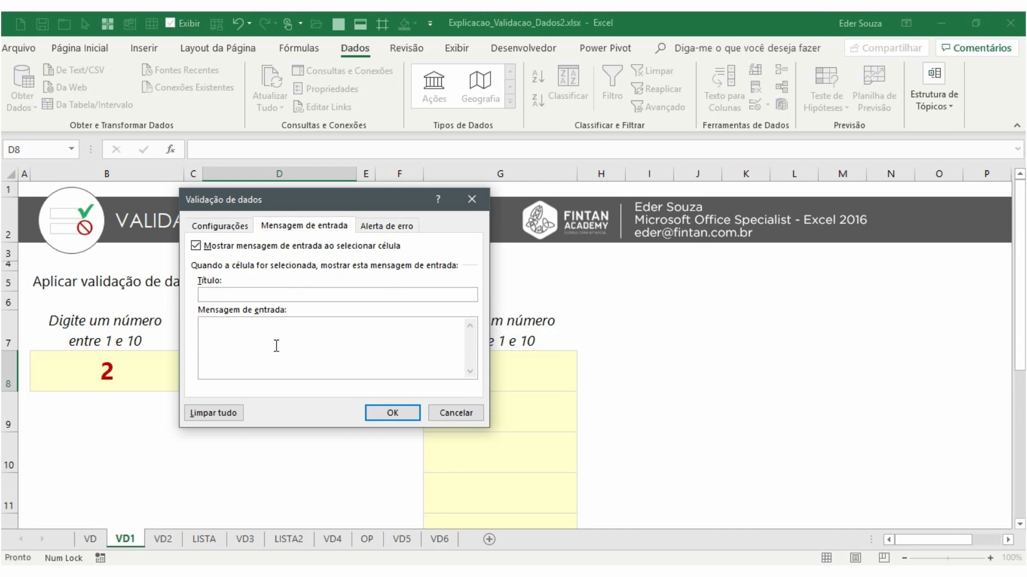
{"action": "type", "text": "Digite uma data maior o"}
{"action": "key", "text": "BackSpace"}
{"action": "key", "text": "BackSpace"}
{"action": "type", "text": "or ou igual a 01"}
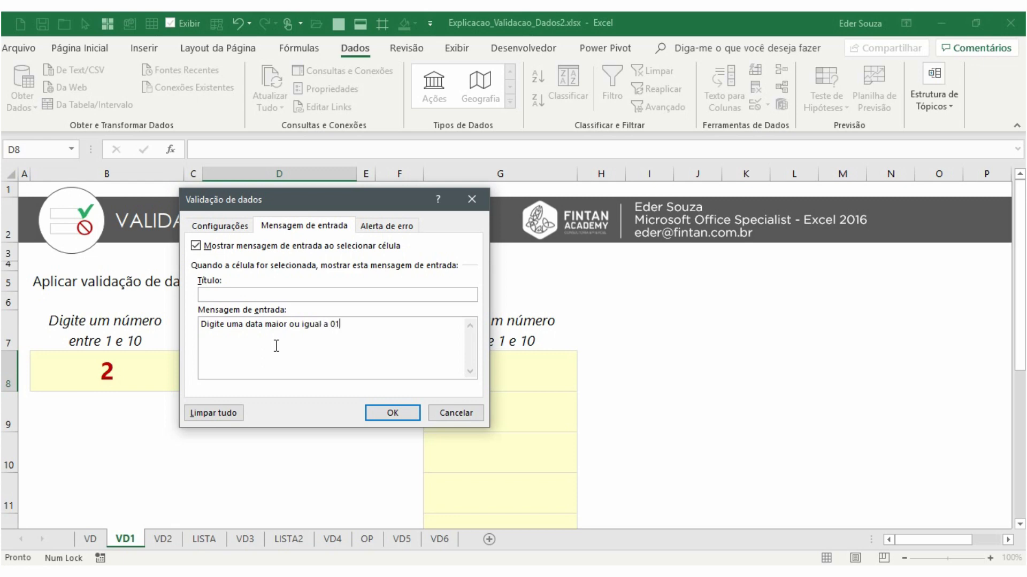
{"action": "type", "text": "/03/2019"}
Set the input message title to Mensagem
{"action": "left_click", "coordinate": [299, 295]}
{"action": "type", "text": "Mensam"}
{"action": "key", "text": "BackSpace"}
{"action": "key", "text": "BackSpace"}
{"action": "type", "text": "agem"}
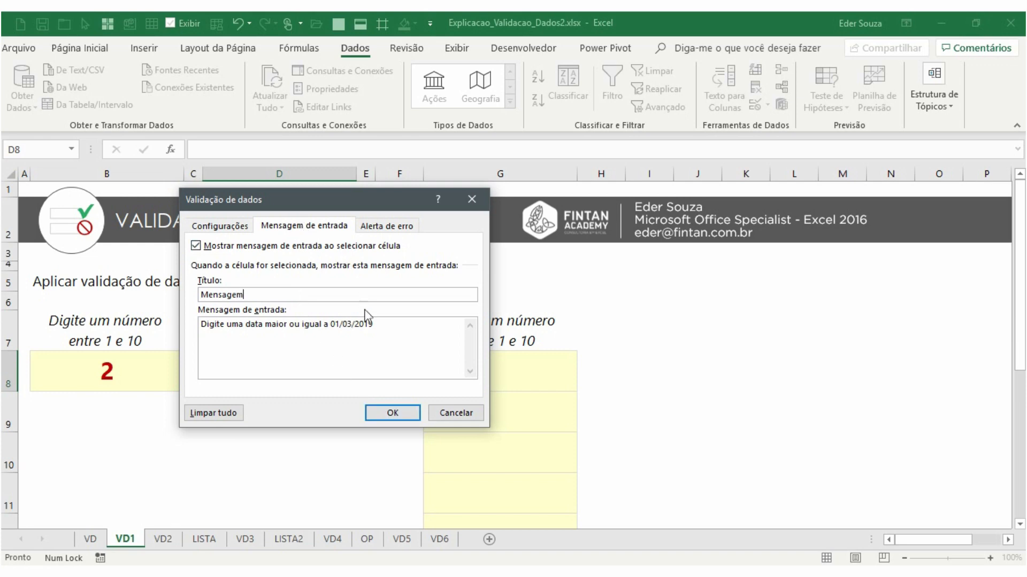
Apply D8's date validation and enter the date 2/03/2019 in D8 to test it
{"action": "left_click", "coordinate": [390, 413]}
{"action": "left_click", "coordinate": [119, 365]}
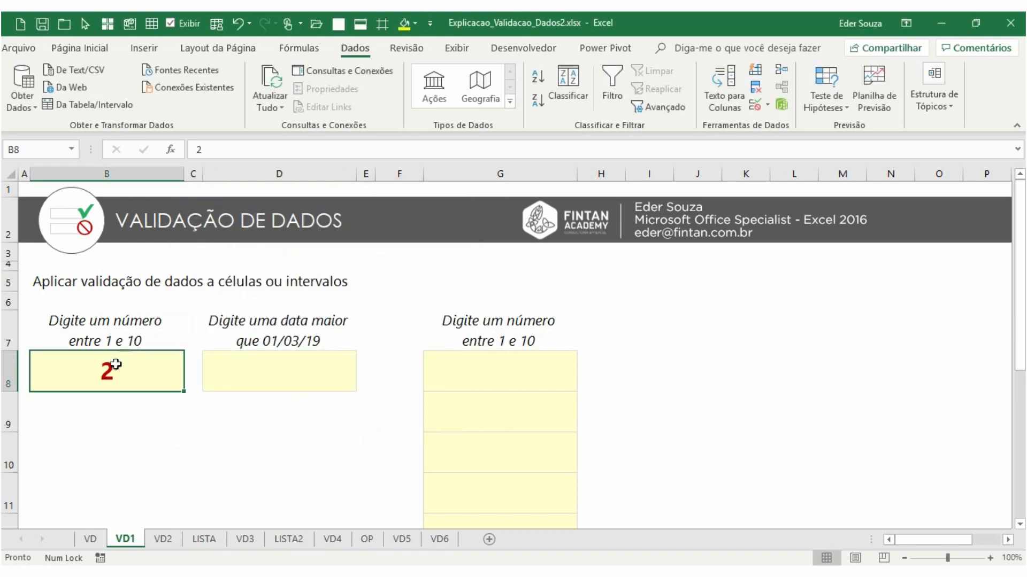
{"action": "left_click", "coordinate": [264, 376]}
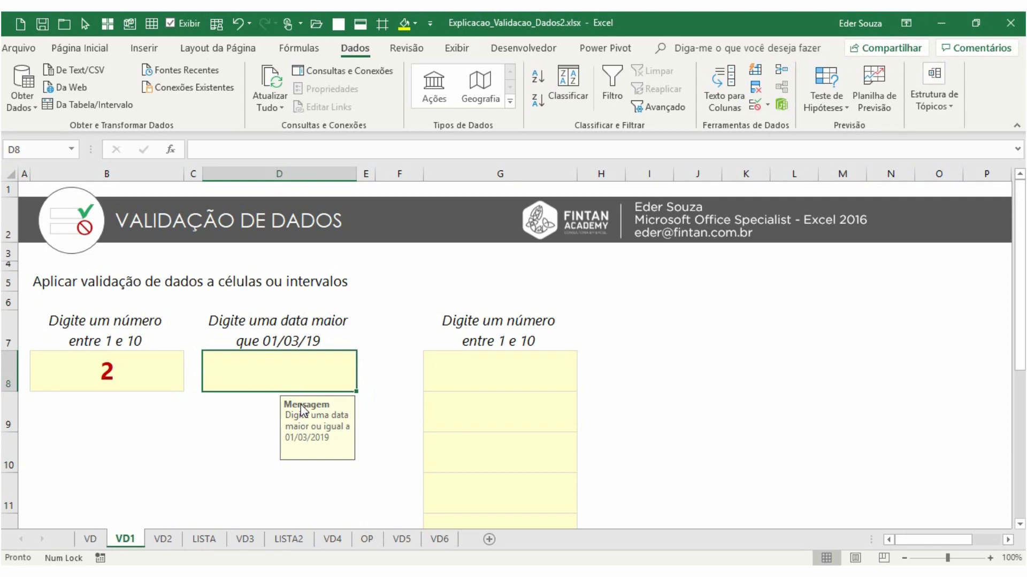
{"action": "type", "text": "2"}
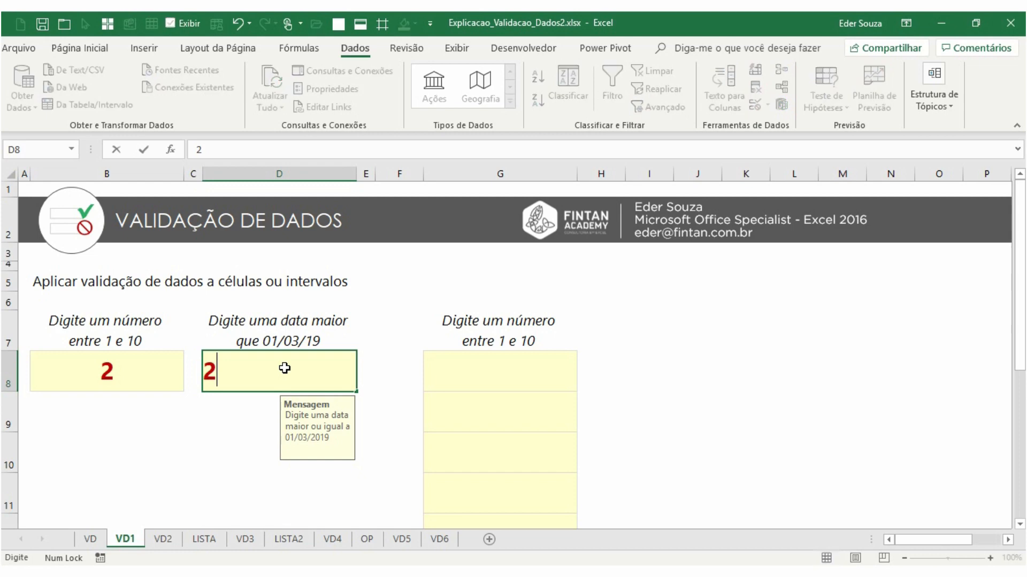
{"action": "type", "text": "/03/2019"}
{"action": "key", "text": "Return"}
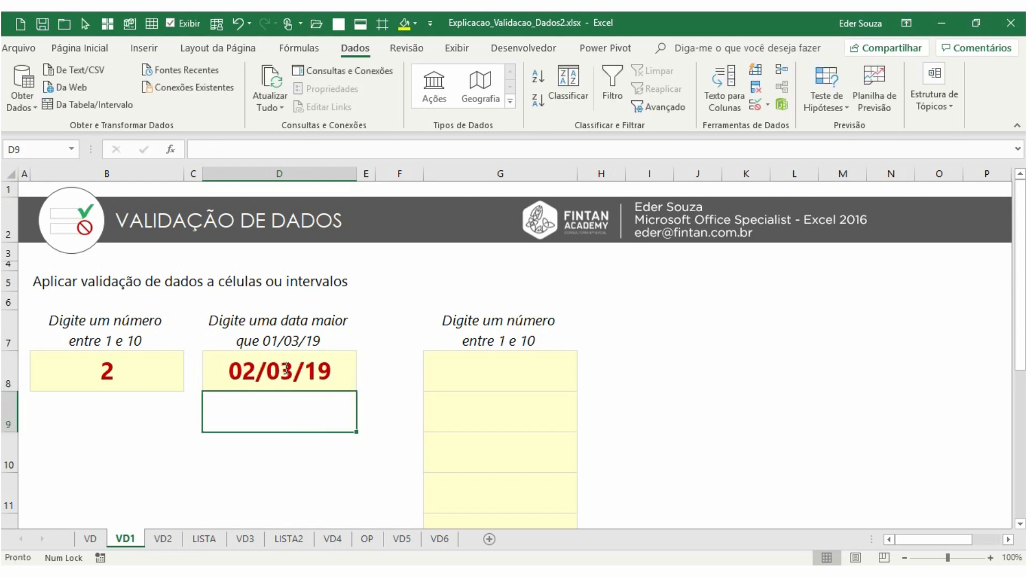
Try entering 1/2/18 in D8 and cancel the rejected entry
{"action": "left_click", "coordinate": [284, 368]}
{"action": "double_click", "coordinate": [284, 368]}
{"action": "type", "text": "1/"}
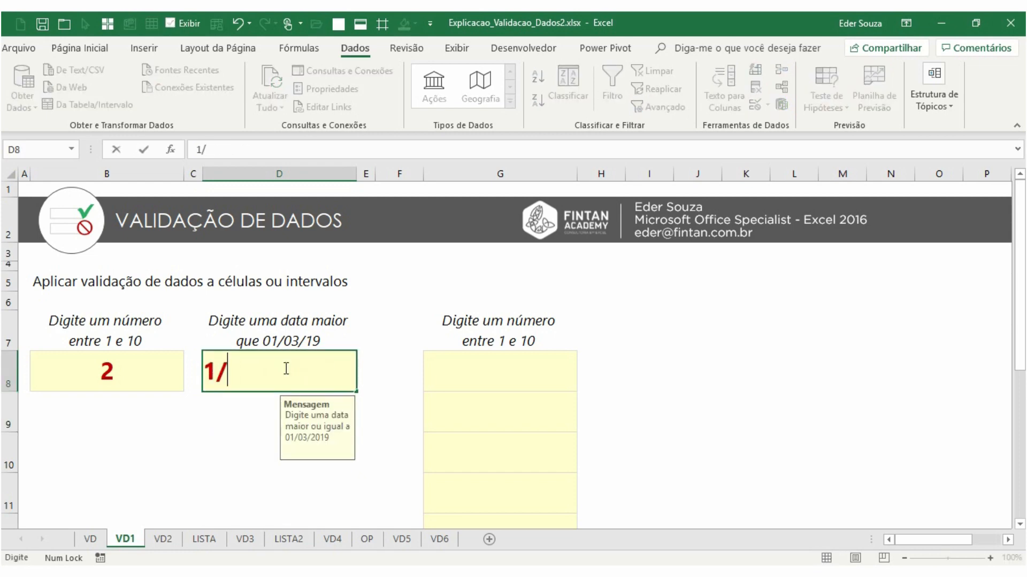
{"action": "type", "text": "2/18"}
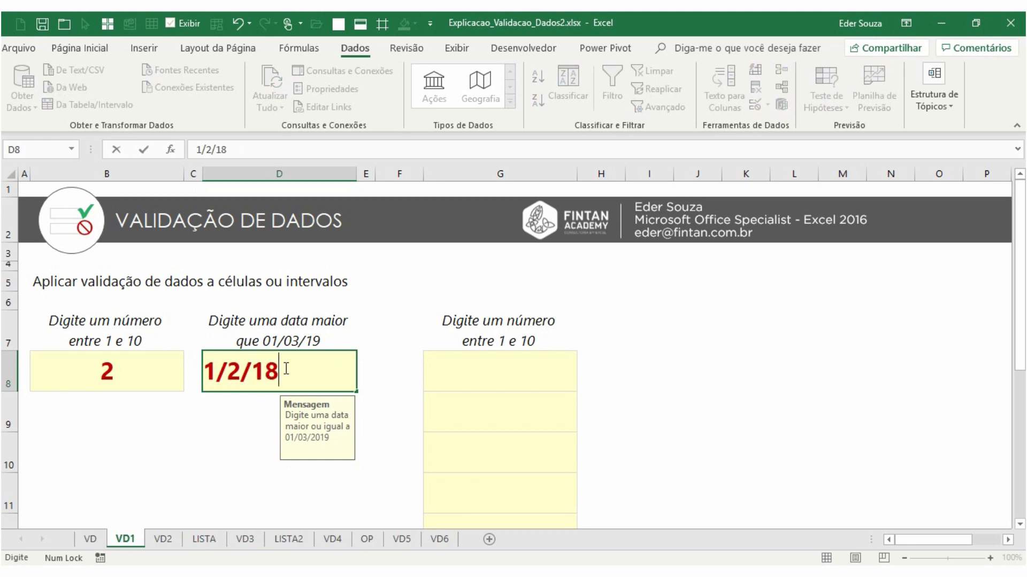
{"action": "key", "text": "Return"}
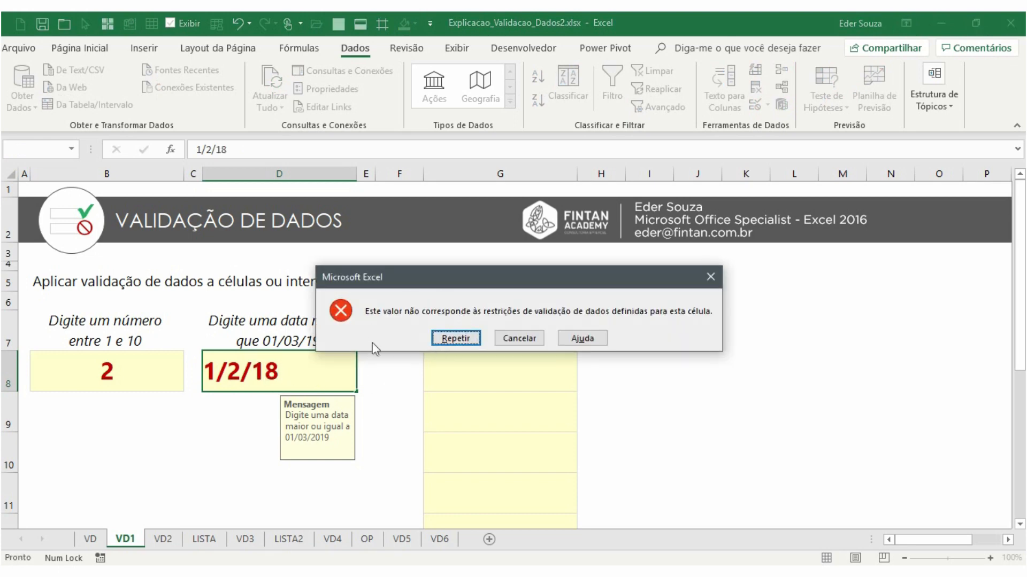
{"action": "left_click", "coordinate": [528, 334]}
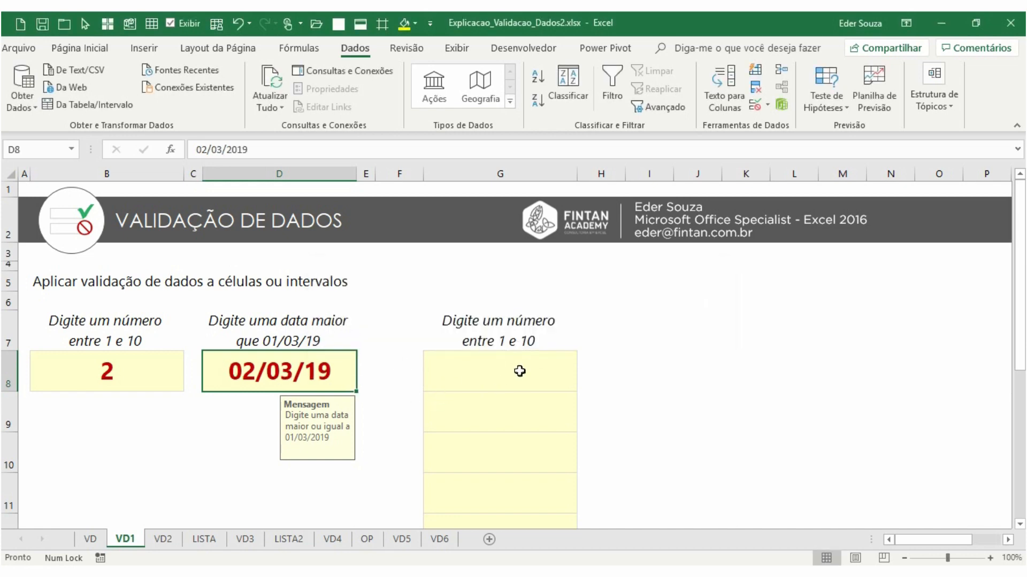
Restrict G8:G12 to whole numbers between 1 and 10 with data validation
{"action": "double_click", "coordinate": [355, 50]}
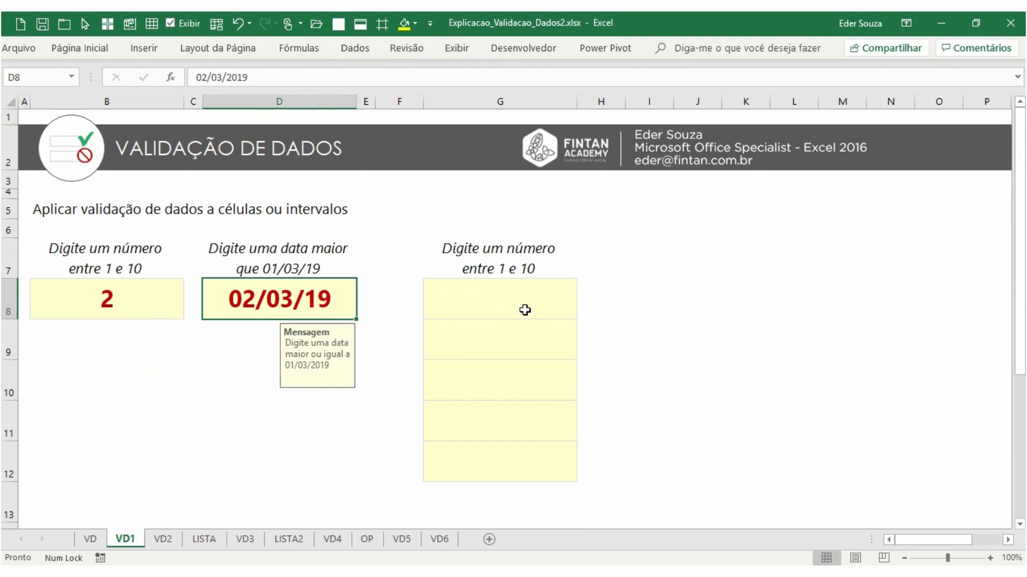
{"action": "left_click_drag", "start_coordinate": [520, 301], "coordinate": [524, 460]}
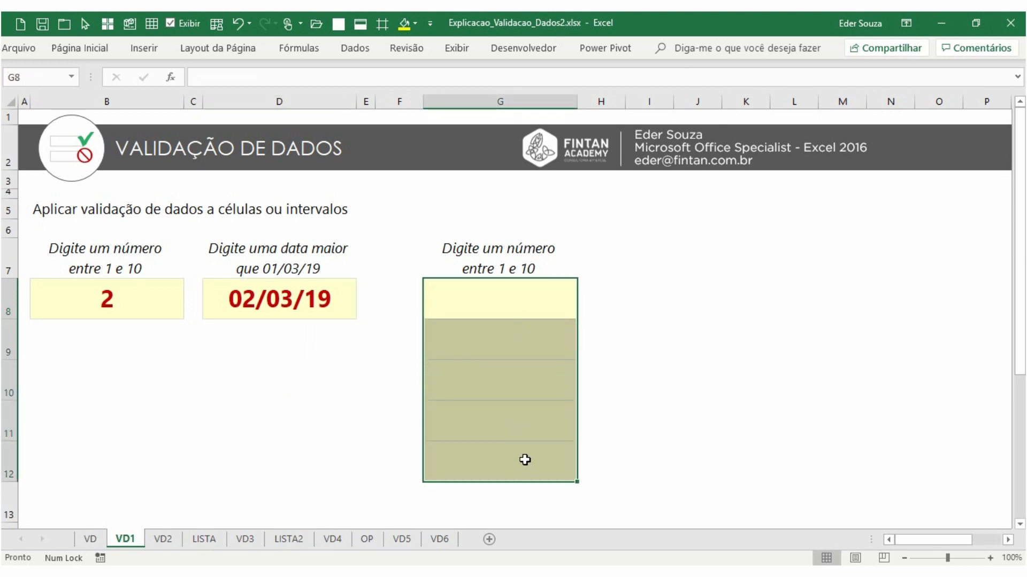
{"action": "left_click", "coordinate": [353, 50]}
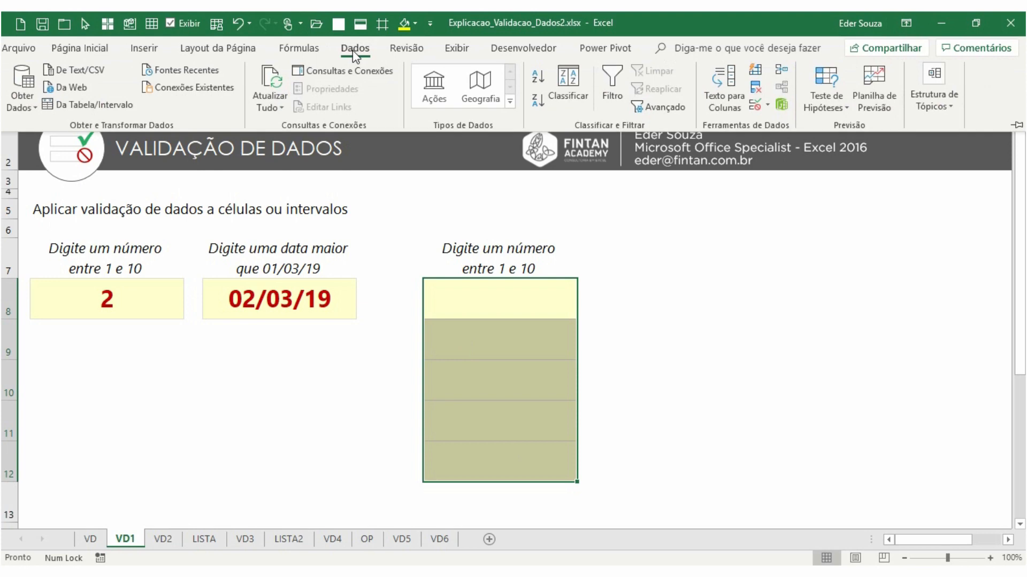
{"action": "left_click", "coordinate": [757, 110]}
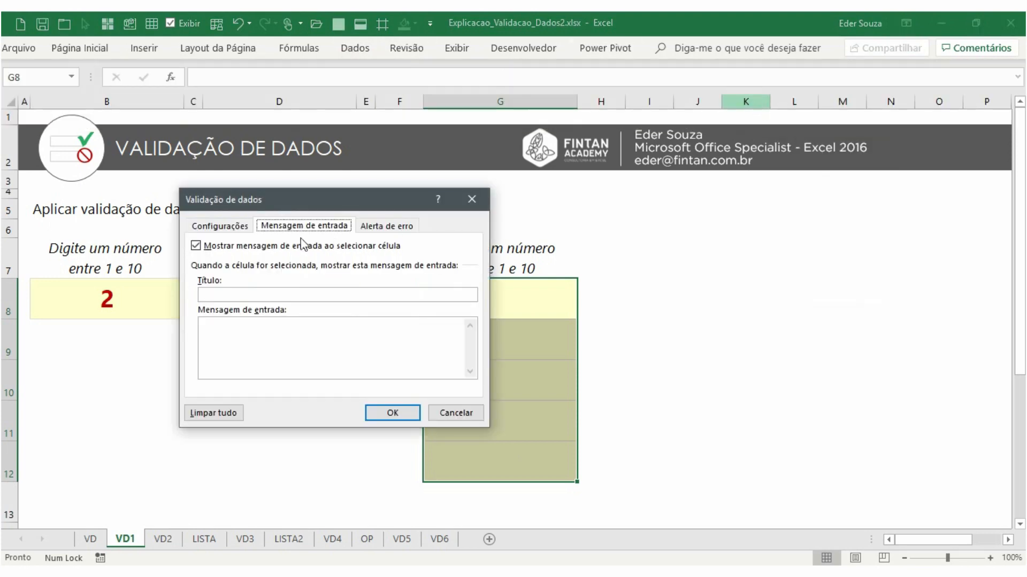
{"action": "left_click", "coordinate": [224, 230]}
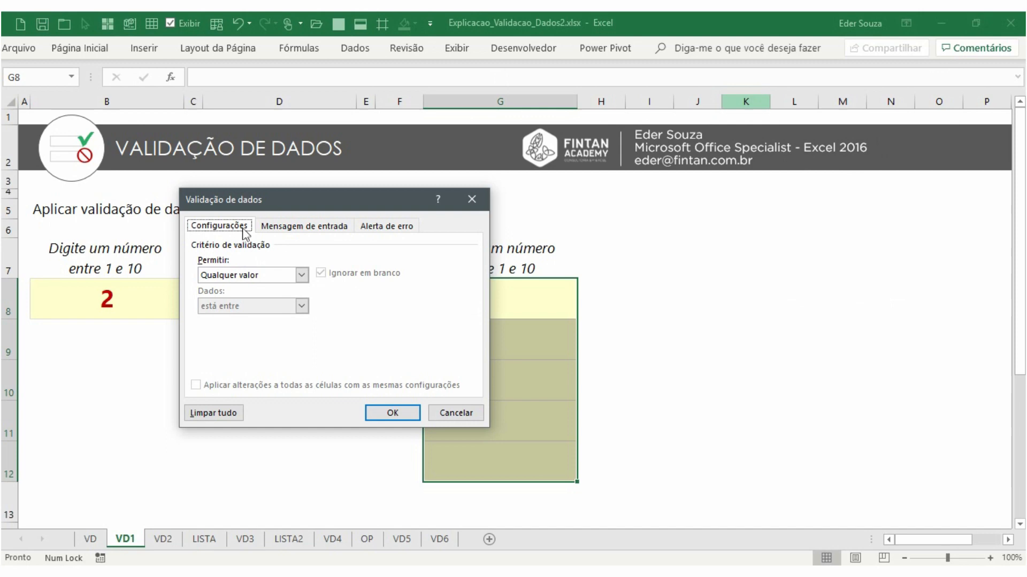
{"action": "left_click", "coordinate": [302, 275]}
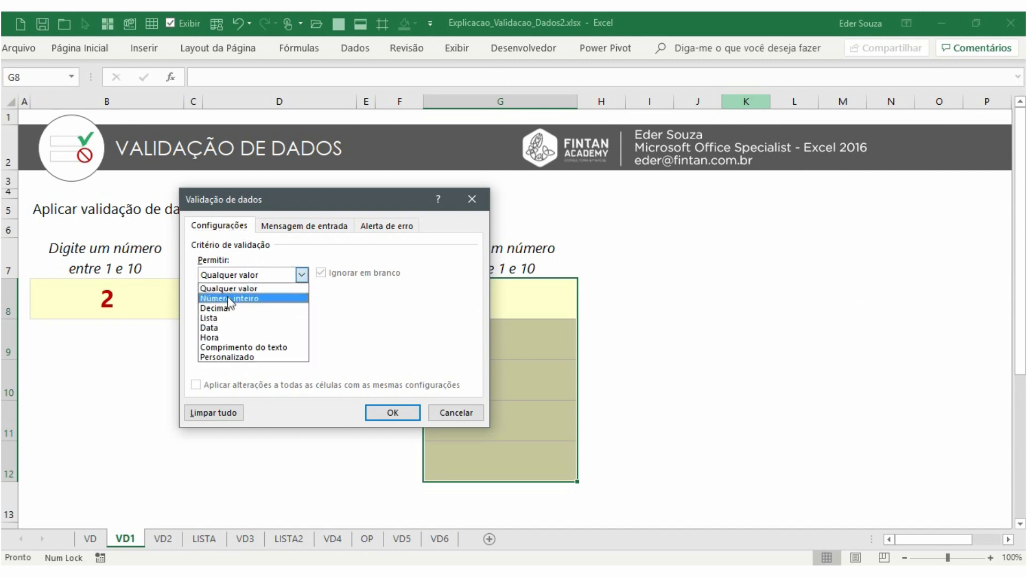
{"action": "left_click", "coordinate": [231, 298]}
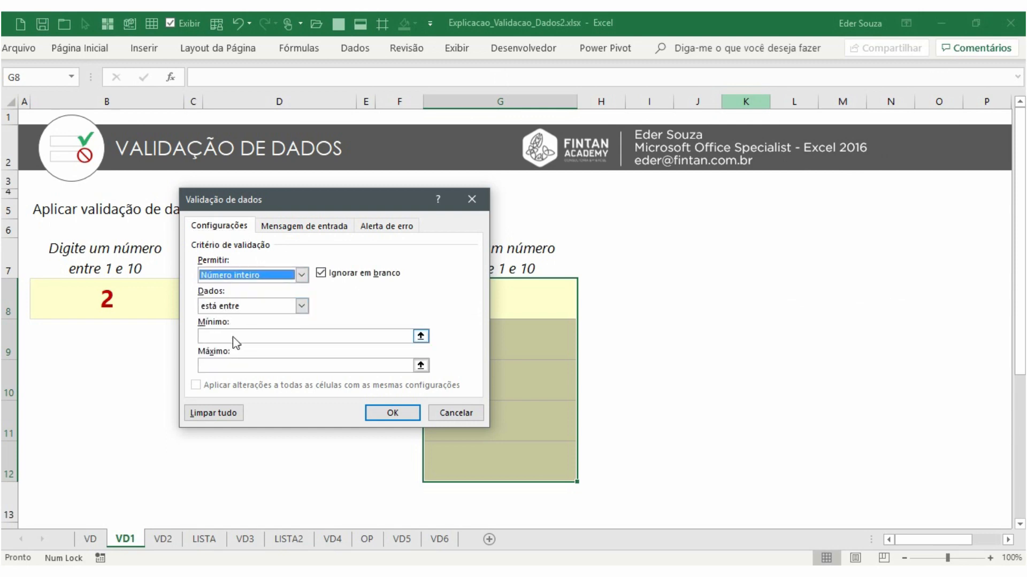
{"action": "left_click", "coordinate": [235, 337]}
{"action": "type", "text": "1"}
{"action": "left_click", "coordinate": [250, 365]}
{"action": "type", "text": "10"}
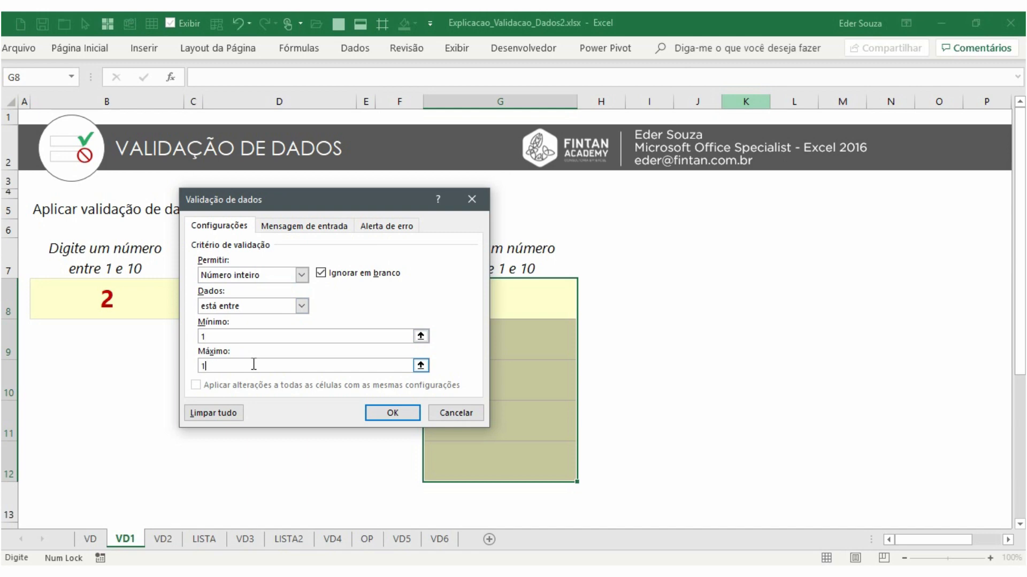
Examine the error alert style options Parar, Aviso and Informações, leaving the style at Parar
{"action": "left_click", "coordinate": [306, 227]}
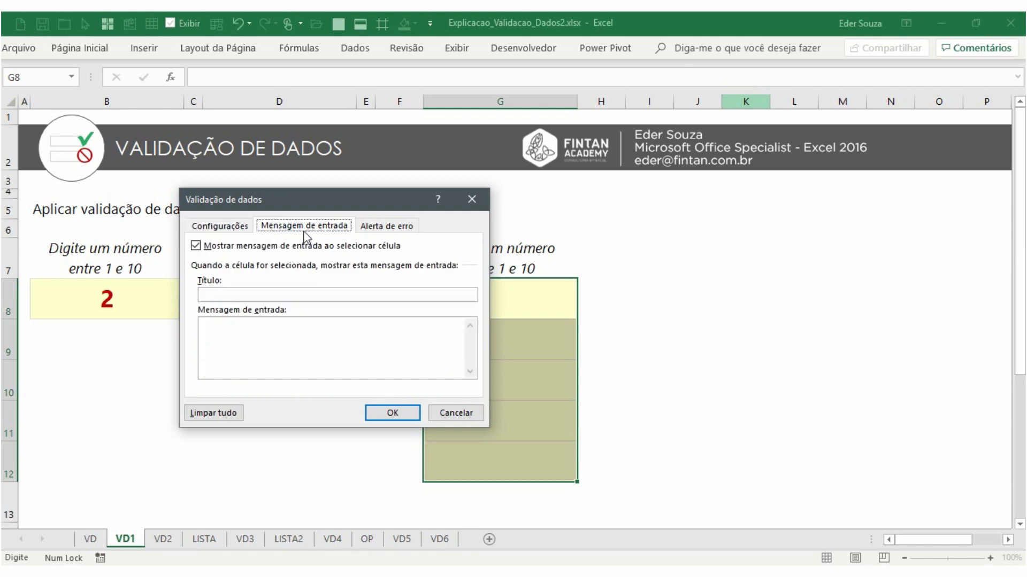
{"action": "left_click", "coordinate": [378, 232]}
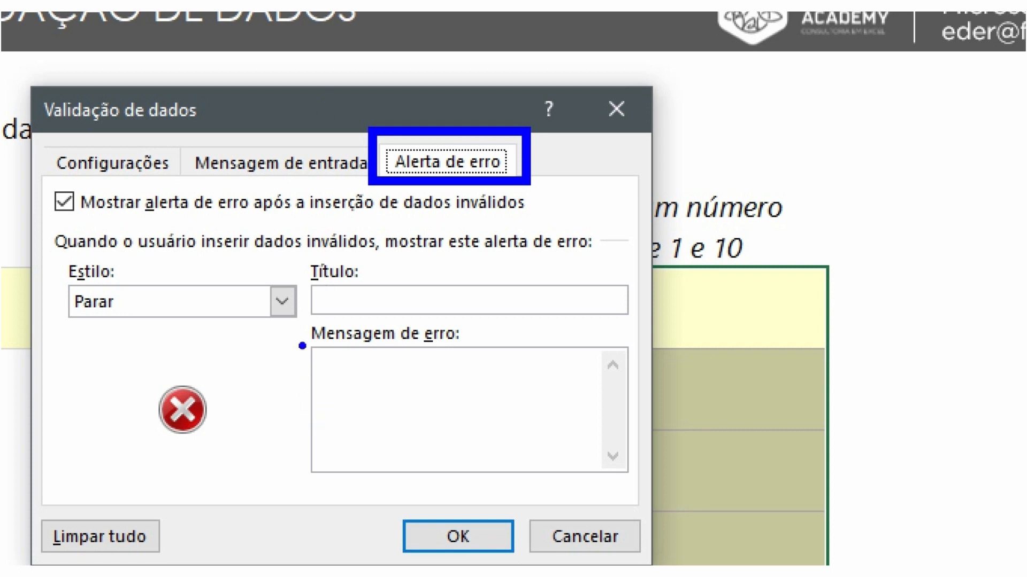
{"action": "left_click_drag", "start_coordinate": [303, 312], "coordinate": [497, 414]}
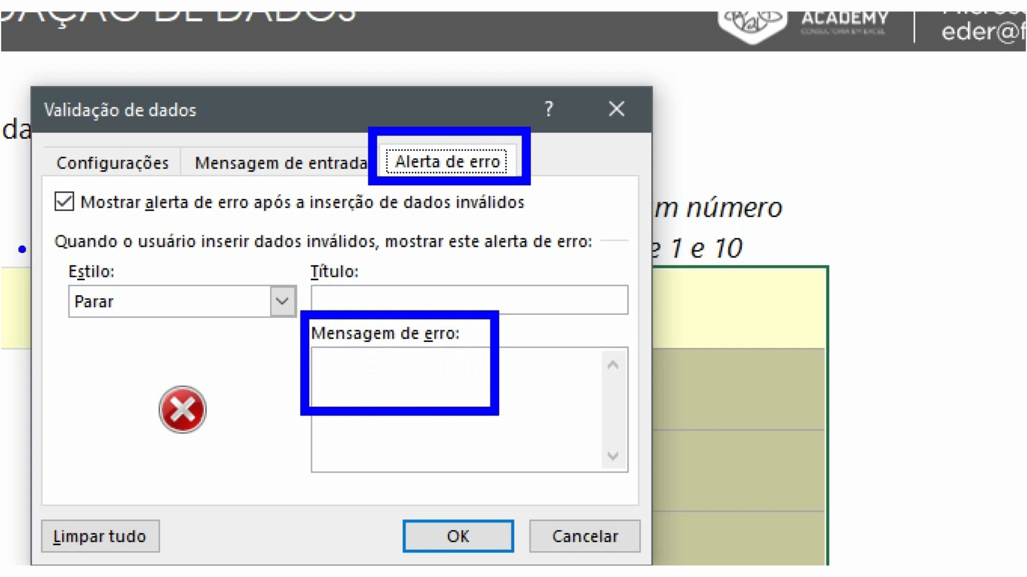
{"action": "left_click_drag", "start_coordinate": [59, 259], "coordinate": [153, 331]}
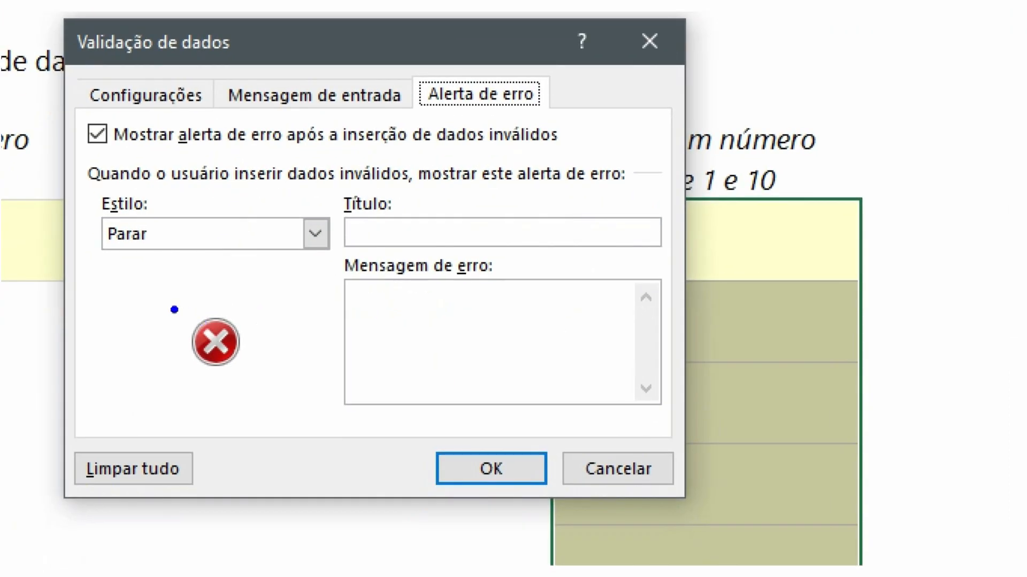
{"action": "mouse_move", "coordinate": [231, 329]}
{"action": "left_mouse_down"}
{"action": "mouse_move", "coordinate": [276, 372]}
{"action": "mouse_move", "coordinate": [257, 385]}
{"action": "left_mouse_up"}
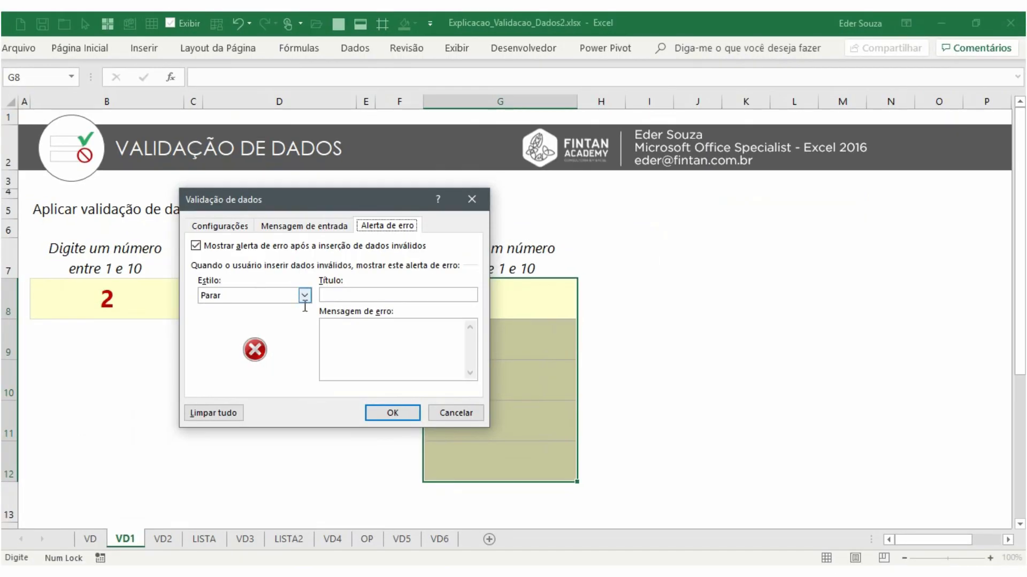
{"action": "left_click", "coordinate": [316, 234]}
{"action": "left_click", "coordinate": [304, 319]}
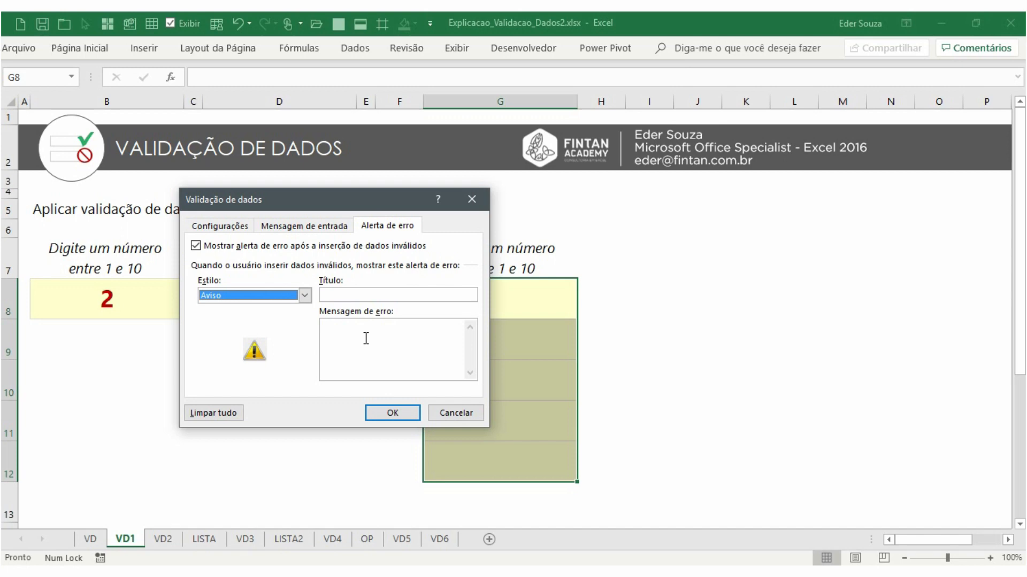
{"action": "left_click", "coordinate": [305, 295]}
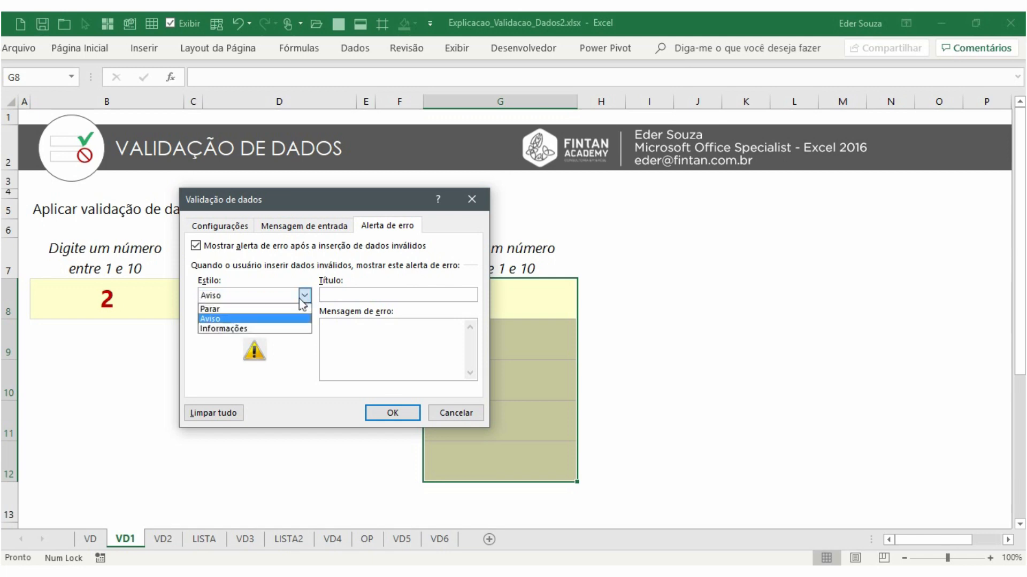
{"action": "left_click", "coordinate": [281, 328]}
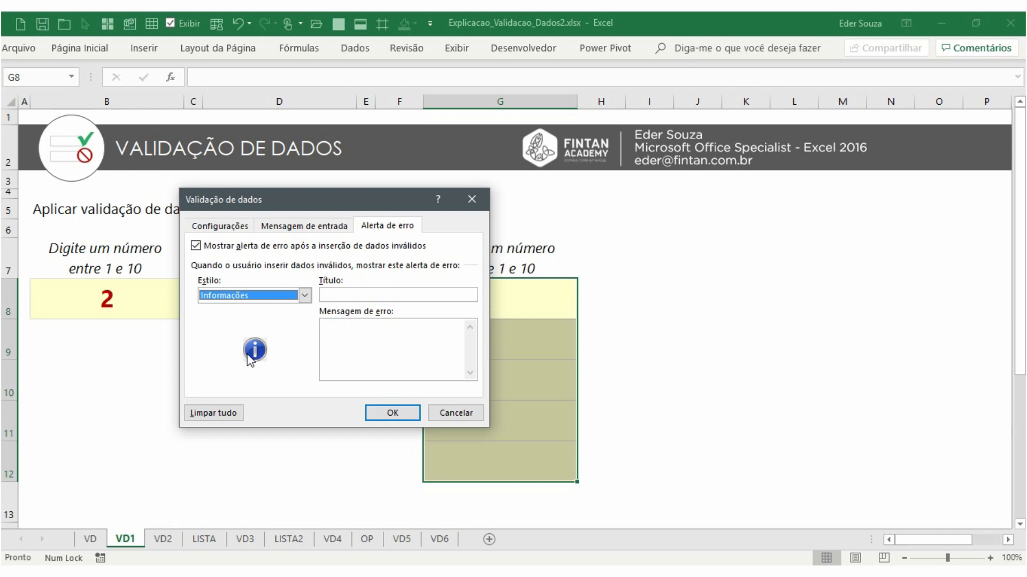
{"action": "left_click", "coordinate": [265, 298]}
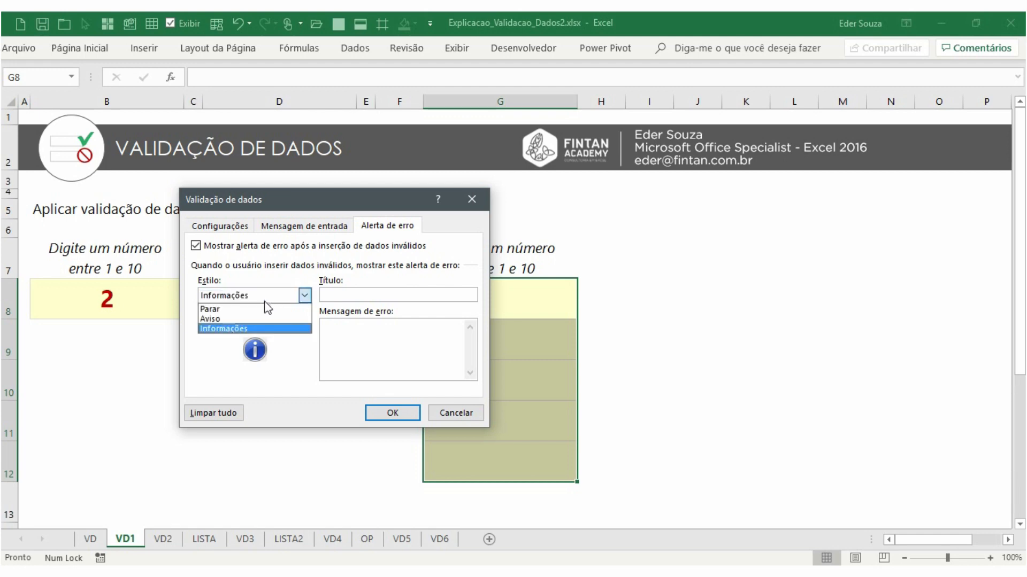
{"action": "left_click", "coordinate": [266, 310]}
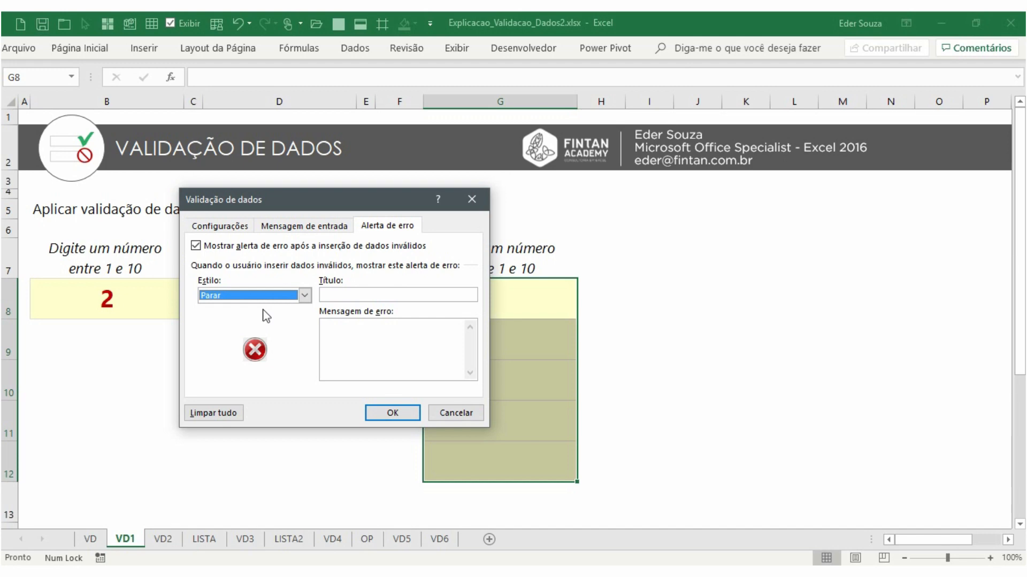
Set the error alert message to 'Favor digitar um número entre 1 e 10' with title ERRO and apply
{"action": "left_click", "coordinate": [345, 326]}
{"action": "type", "text": "Favor digitar um"}
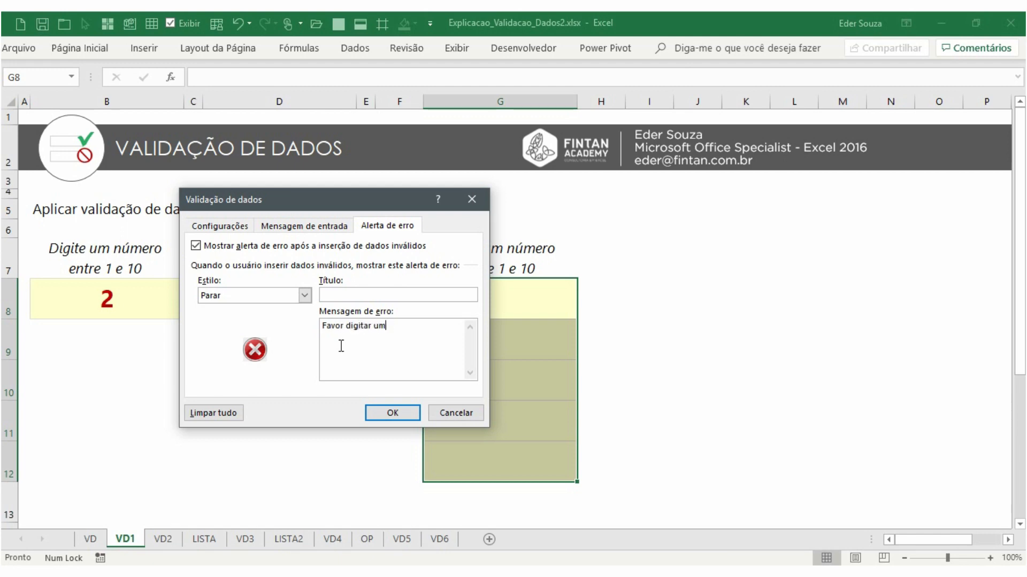
{"action": "type", "text": "nnúmero entre 1 e 10"}
{"action": "left_click", "coordinate": [347, 295]}
{"action": "type", "text": "ERRO"}
{"action": "left_click", "coordinate": [393, 413]}
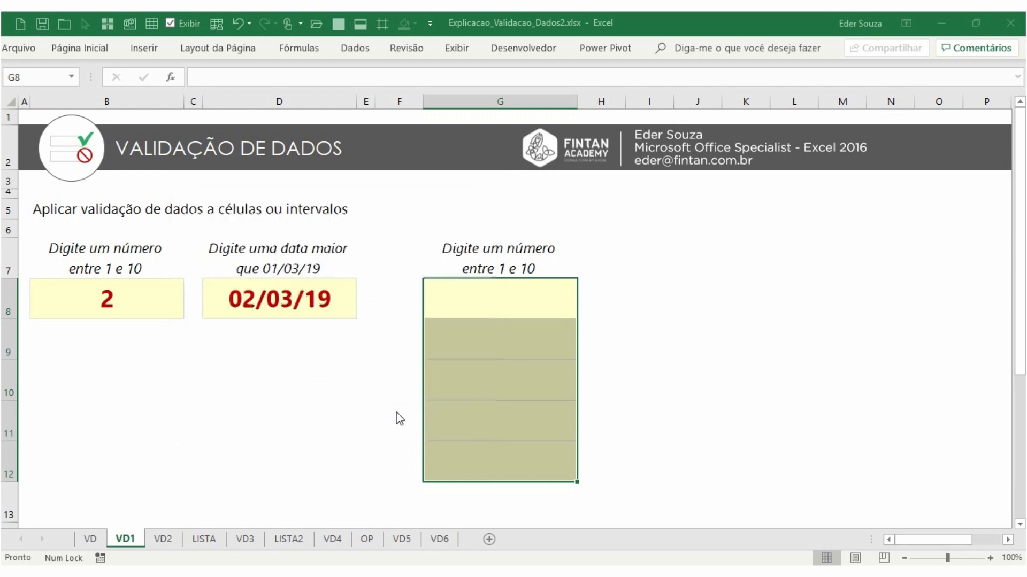
Test G8:G12's validation by entering 1, 5 and 63 down the column
{"action": "left_click", "coordinate": [491, 303]}
{"action": "type", "text": "1"}
{"action": "key", "text": "Return"}
{"action": "type", "text": "5"}
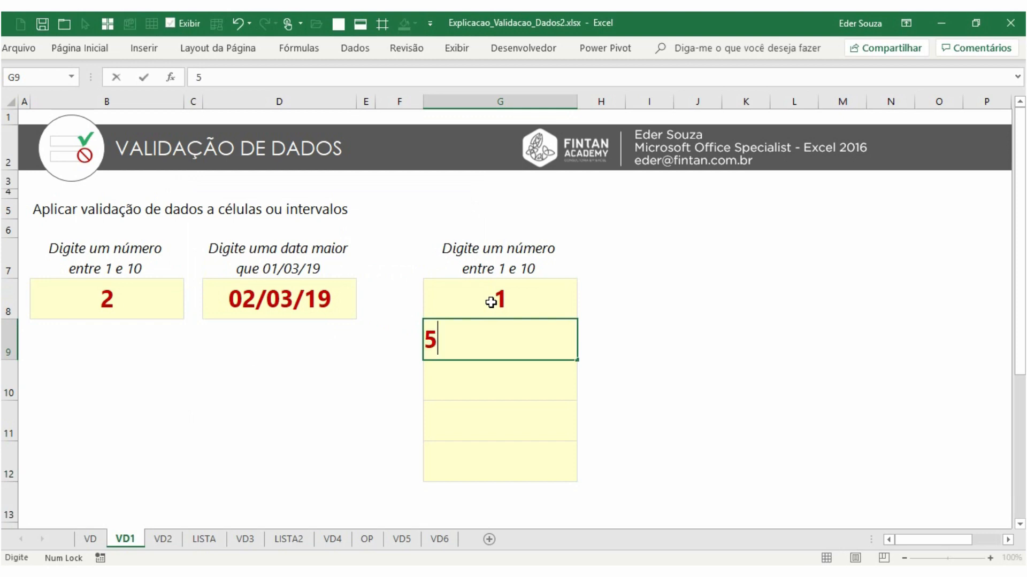
{"action": "key", "text": "Return"}
{"action": "type", "text": "63"}
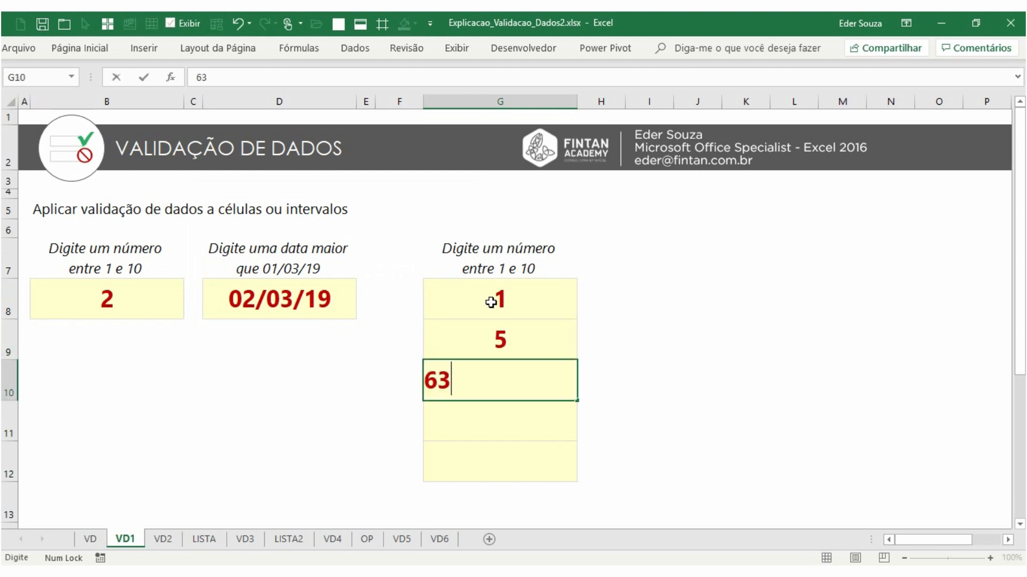
{"action": "key", "text": "Return"}
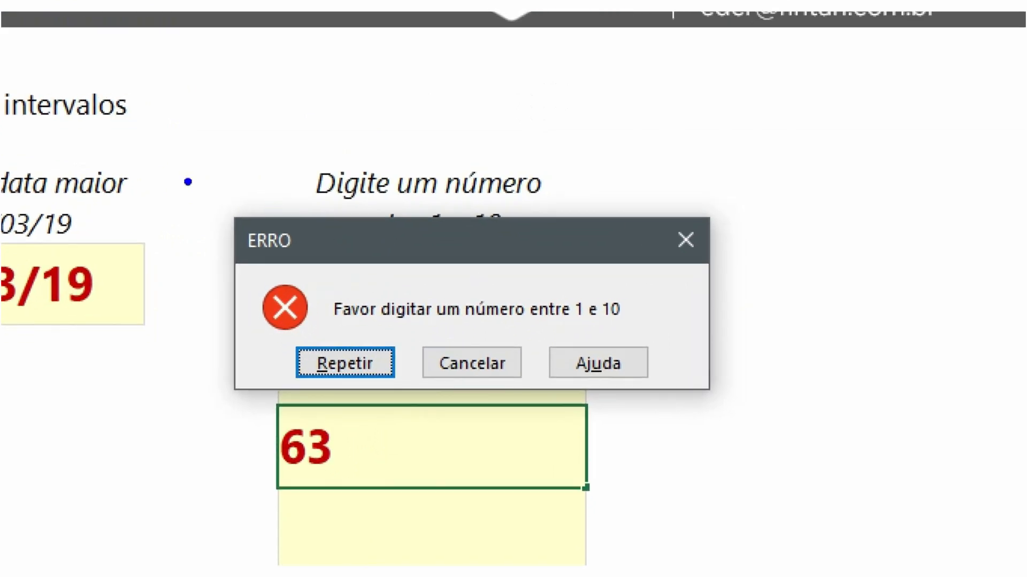
Retry the rejected G10 entry with 55
{"action": "mouse_move", "coordinate": [218, 203]}
{"action": "left_mouse_down"}
{"action": "mouse_move", "coordinate": [568, 367]}
{"action": "mouse_move", "coordinate": [743, 414]}
{"action": "left_mouse_up"}
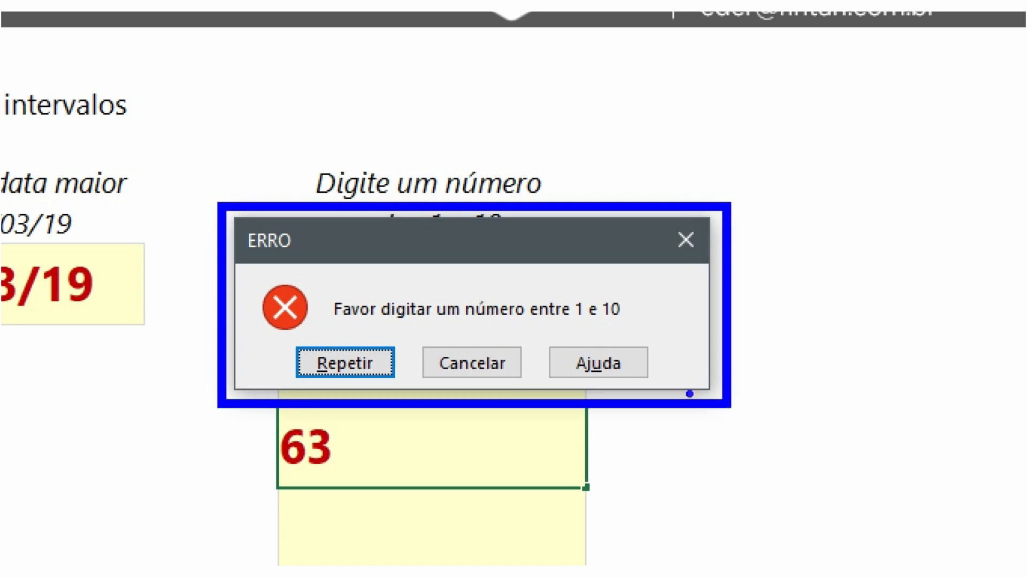
{"action": "mouse_move", "coordinate": [234, 218]}
{"action": "left_mouse_down"}
{"action": "mouse_move", "coordinate": [309, 262]}
{"action": "mouse_move", "coordinate": [623, 322]}
{"action": "mouse_move", "coordinate": [641, 336]}
{"action": "left_mouse_up"}
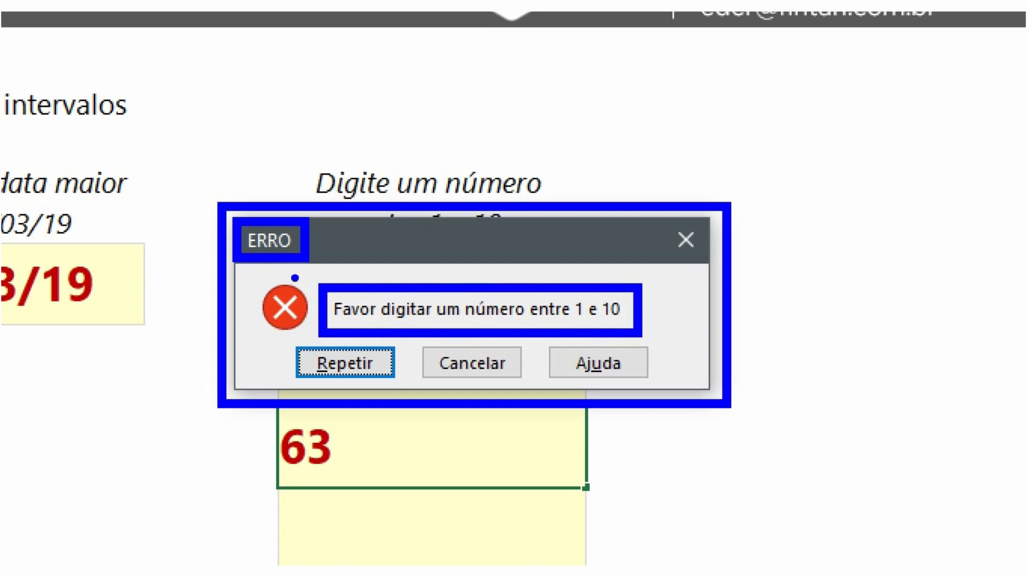
{"action": "key", "text": "Escape"}
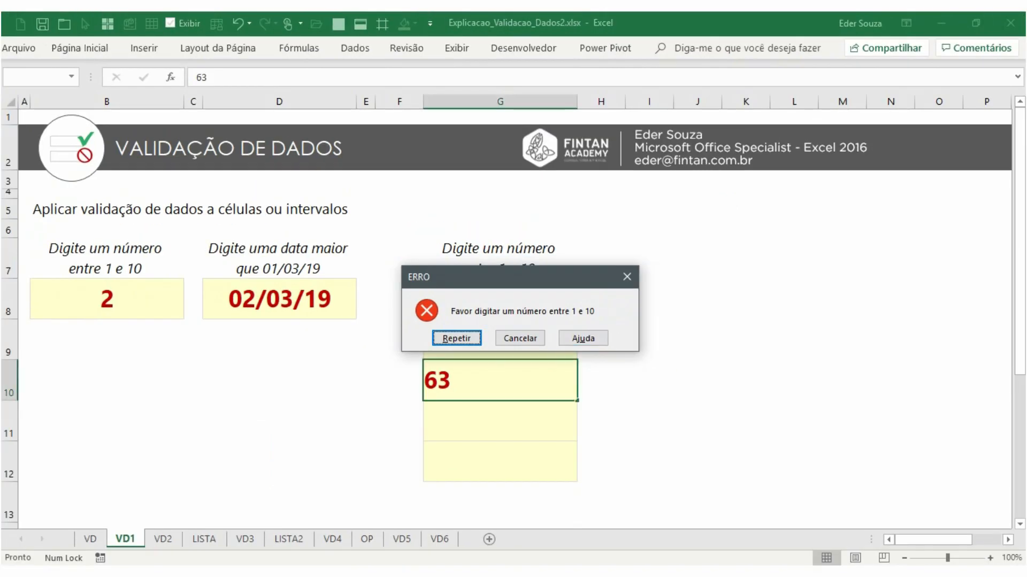
{"action": "left_click", "coordinate": [477, 341]}
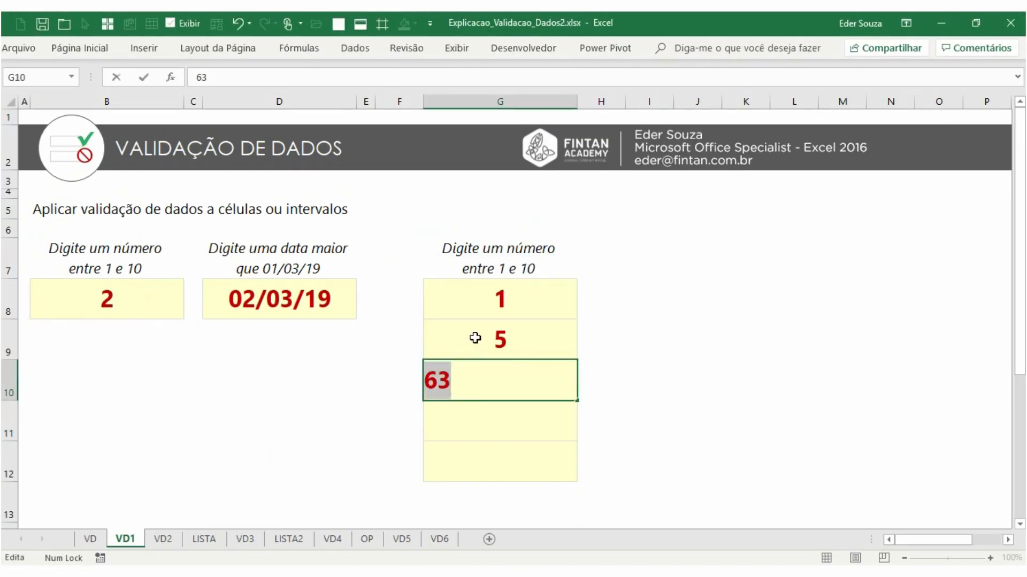
{"action": "type", "text": "55"}
{"action": "key", "text": "Return"}
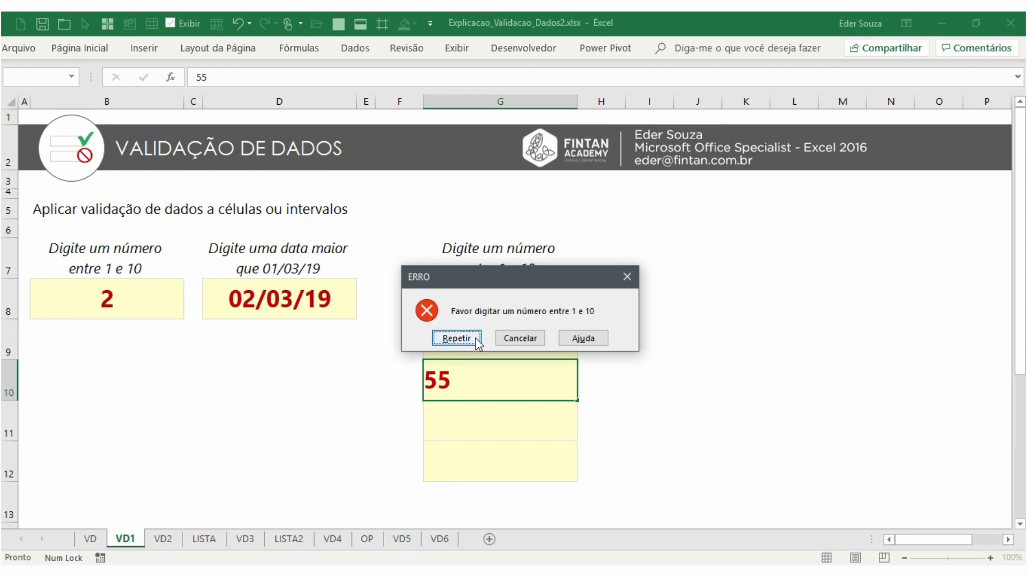
Cancel the rejected G10 entry and switch to the VD2 sheet
{"action": "left_click", "coordinate": [518, 338]}
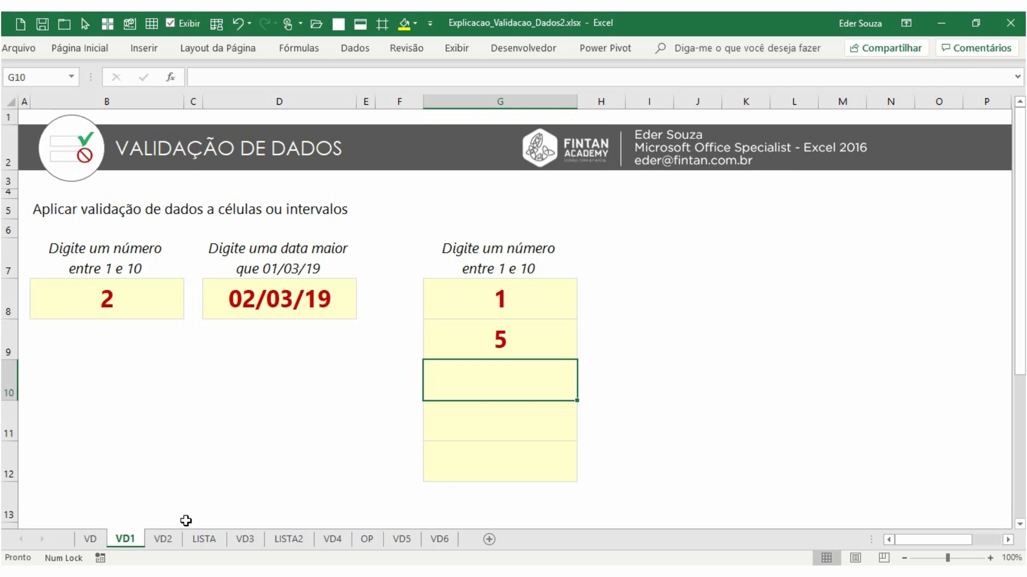
{"action": "left_click", "coordinate": [163, 538]}
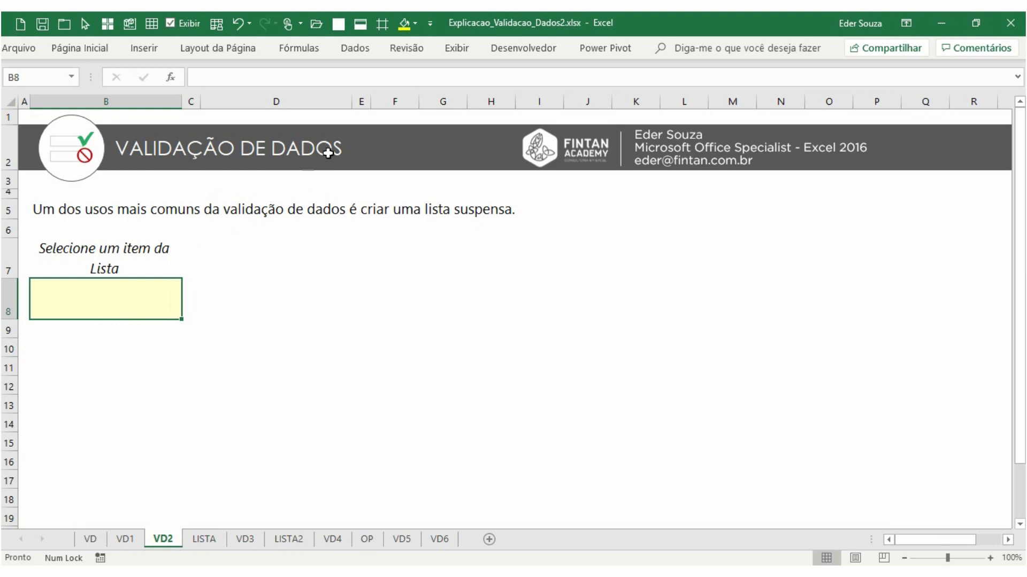
Add data validation to B8 allowing a list with the source Sim;Não;Talvez
{"action": "left_click", "coordinate": [355, 49]}
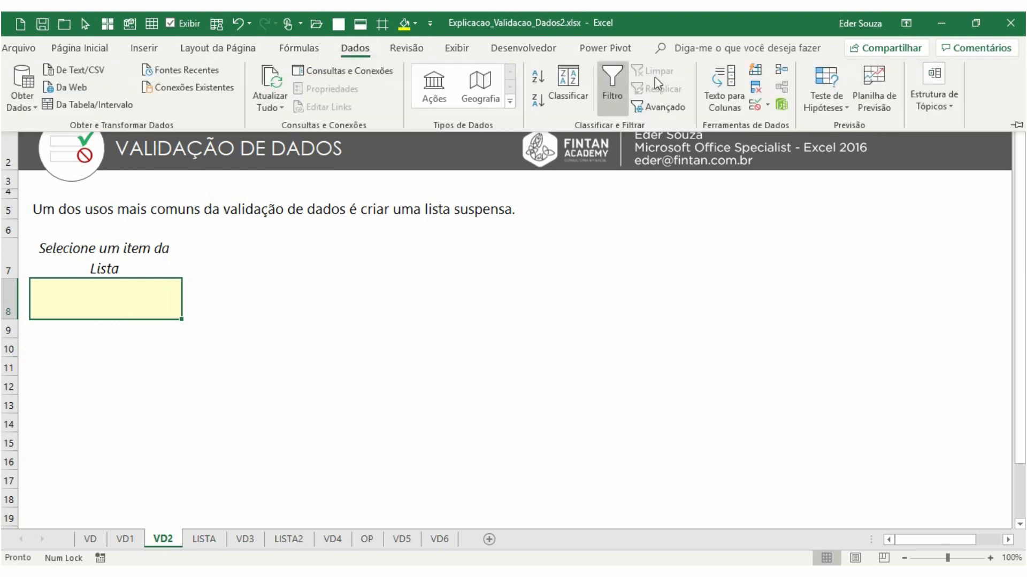
{"action": "left_click", "coordinate": [754, 107]}
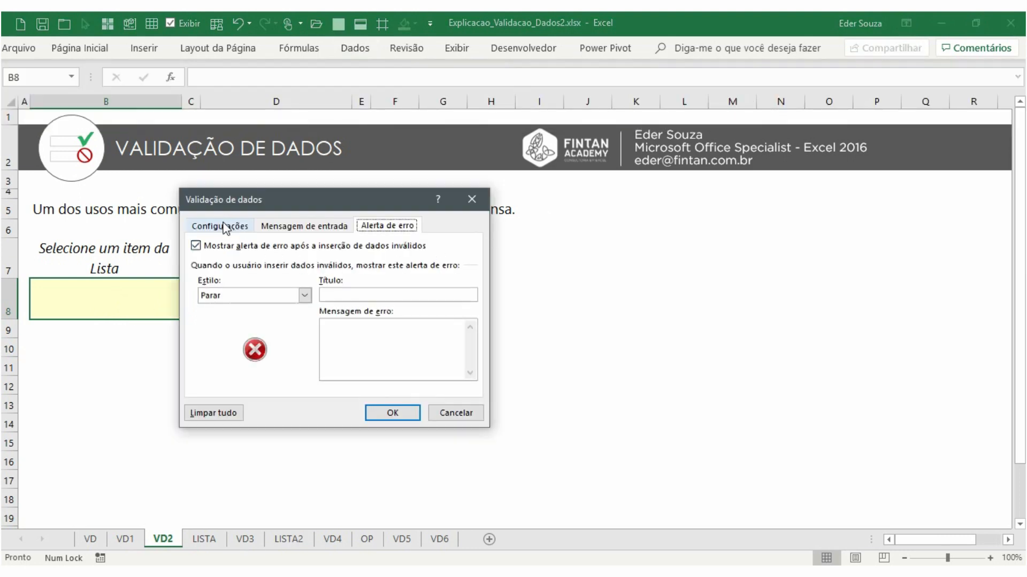
{"action": "left_click", "coordinate": [226, 227]}
{"action": "left_click", "coordinate": [243, 275]}
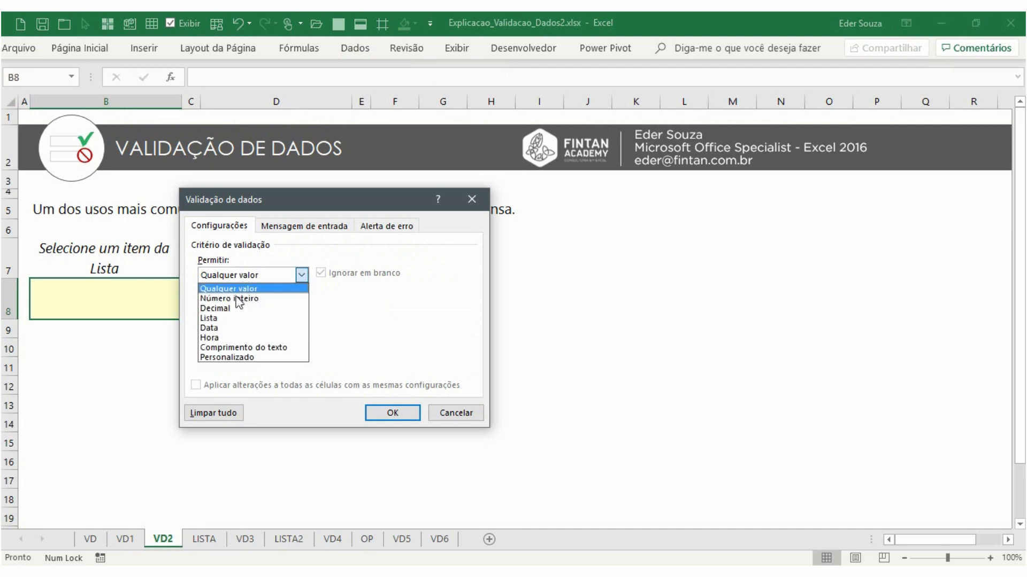
{"action": "left_click", "coordinate": [234, 320]}
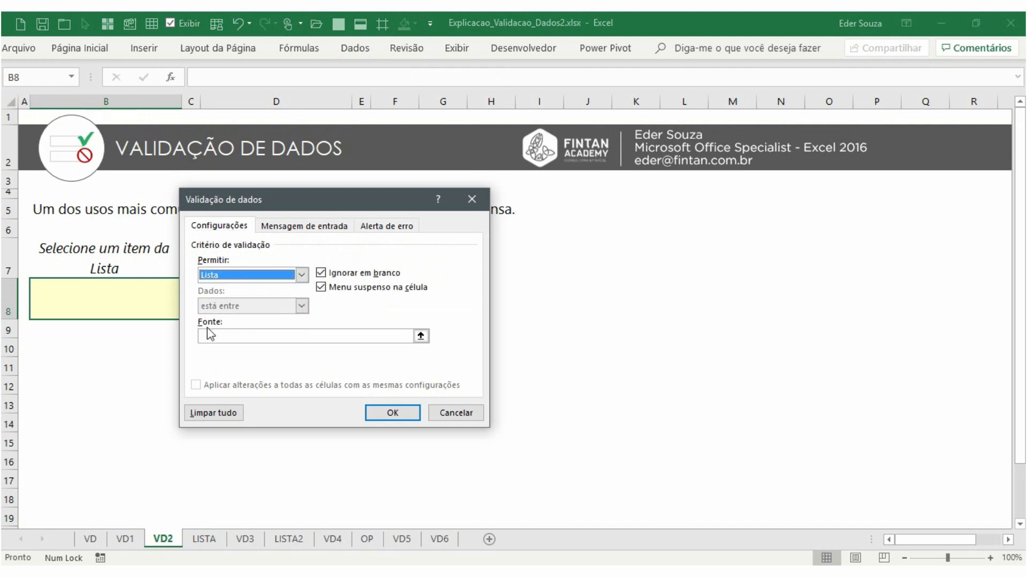
{"action": "key", "text": "ctrl+1"}
{"action": "left_click", "coordinate": [243, 348]}
{"action": "left_click_drag", "start_coordinate": [136, 275], "coordinate": [242, 357]}
{"action": "mouse_move", "coordinate": [167, 313]}
{"action": "left_mouse_down"}
{"action": "mouse_move", "coordinate": [160, 329]}
{"action": "mouse_move", "coordinate": [189, 314]}
{"action": "mouse_move", "coordinate": [169, 310]}
{"action": "left_mouse_up"}
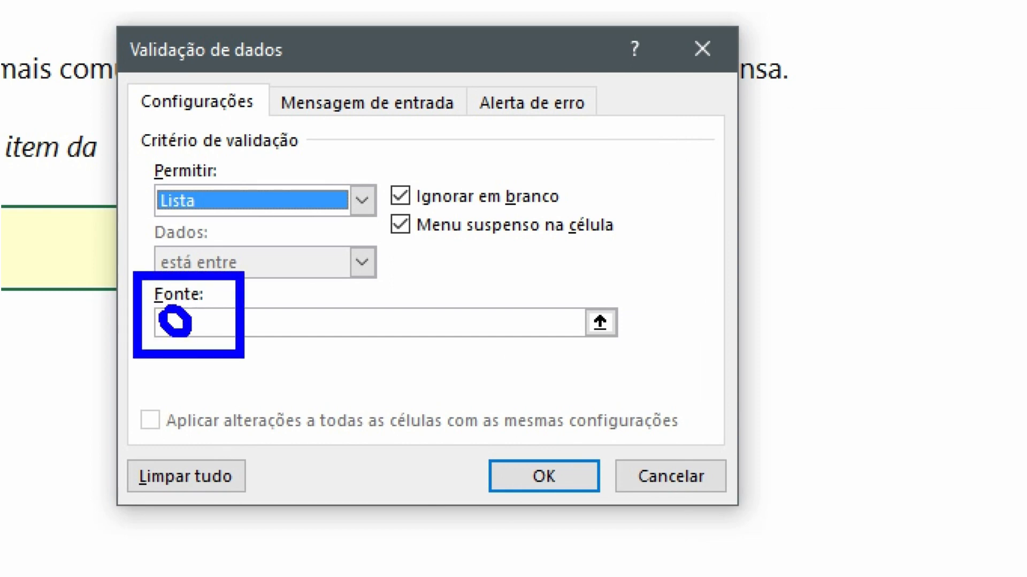
{"action": "key", "text": "Escape"}
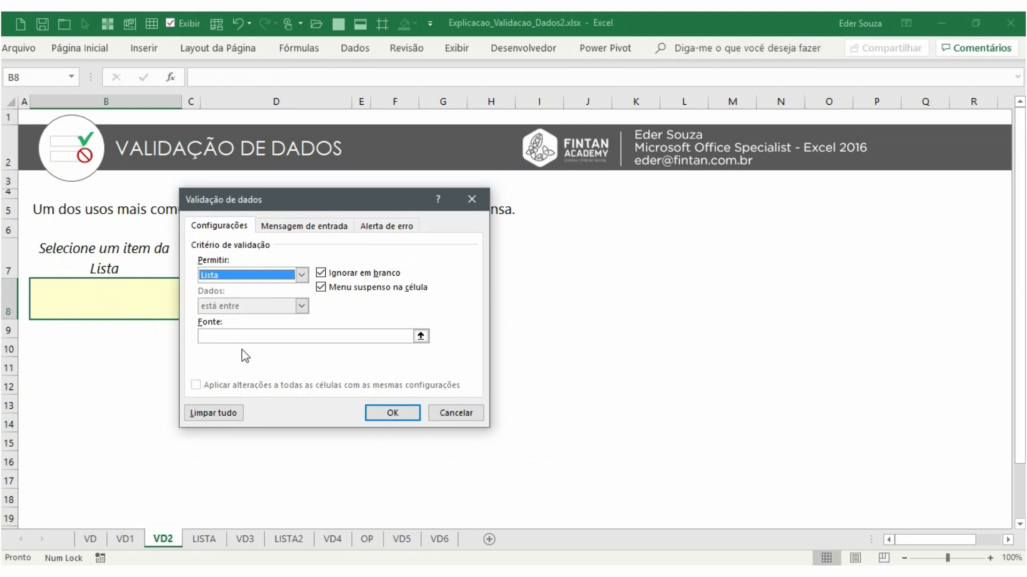
{"action": "left_click", "coordinate": [245, 336]}
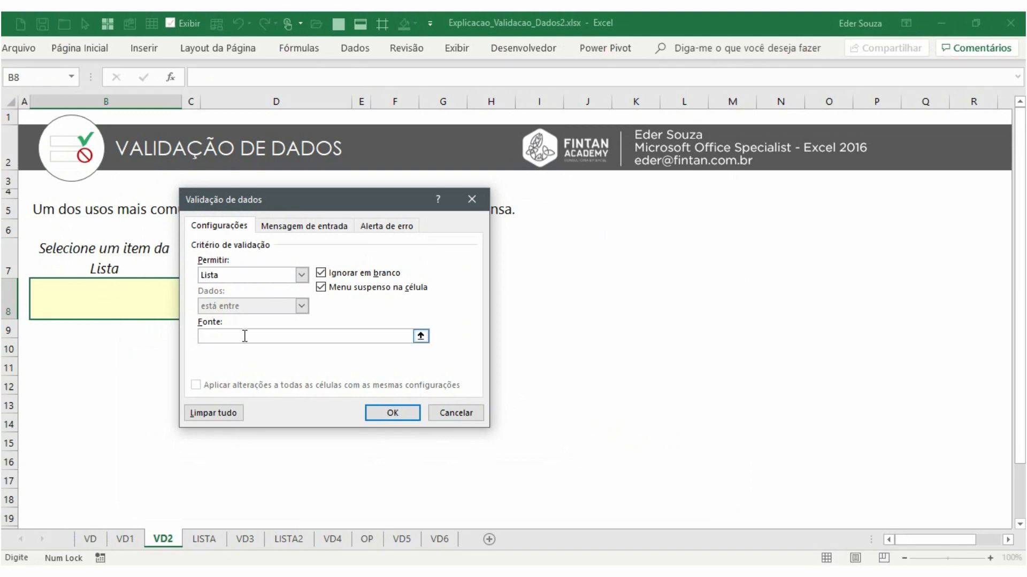
{"action": "type", "text": "Sim;Não;Talvez"}
{"action": "left_click", "coordinate": [389, 416]}
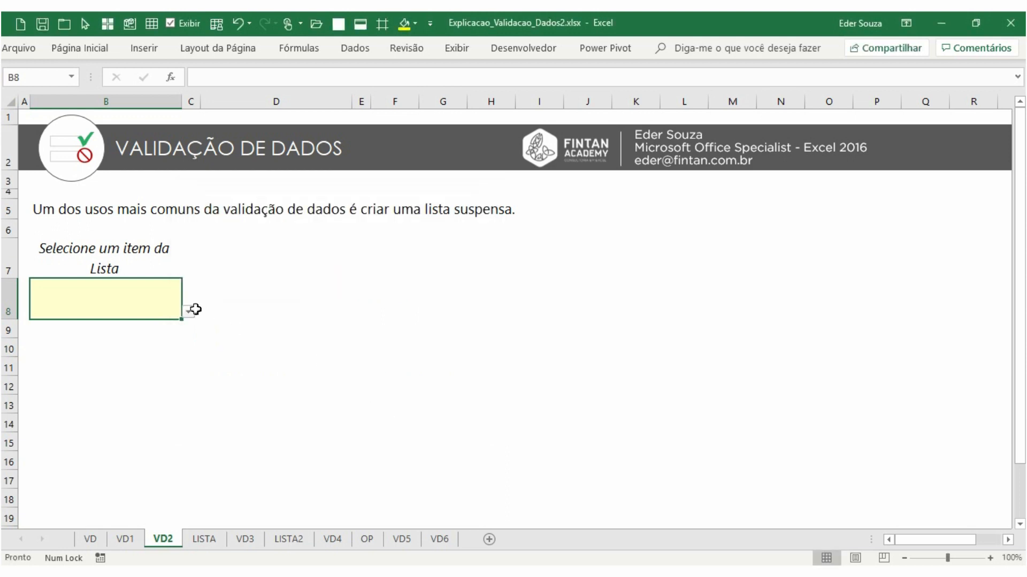
Test B8's drop-down by picking Sim, Não and Talvez, ending on Sim
{"action": "left_click", "coordinate": [189, 313]}
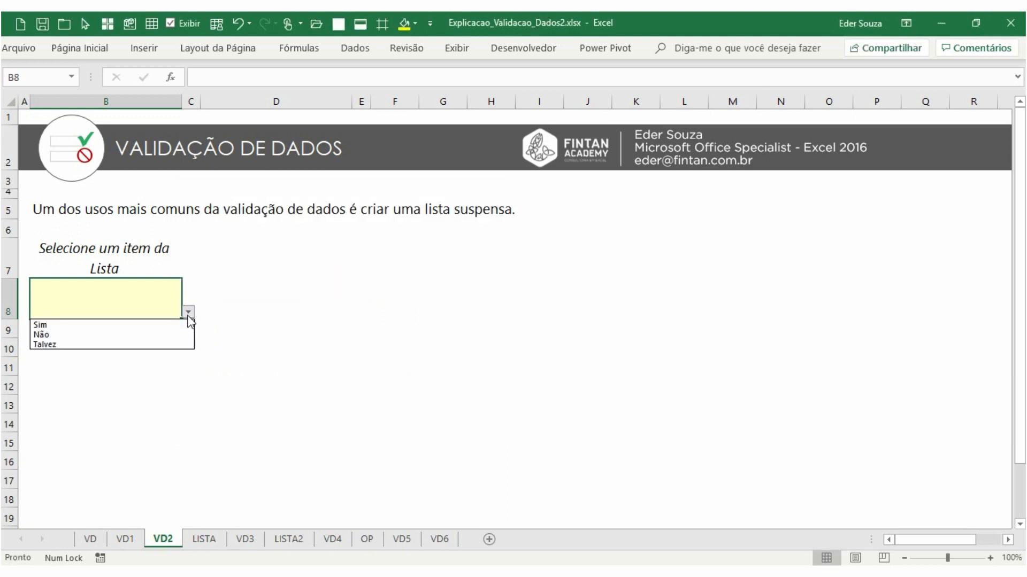
{"action": "left_click", "coordinate": [186, 324]}
{"action": "left_click", "coordinate": [188, 312]}
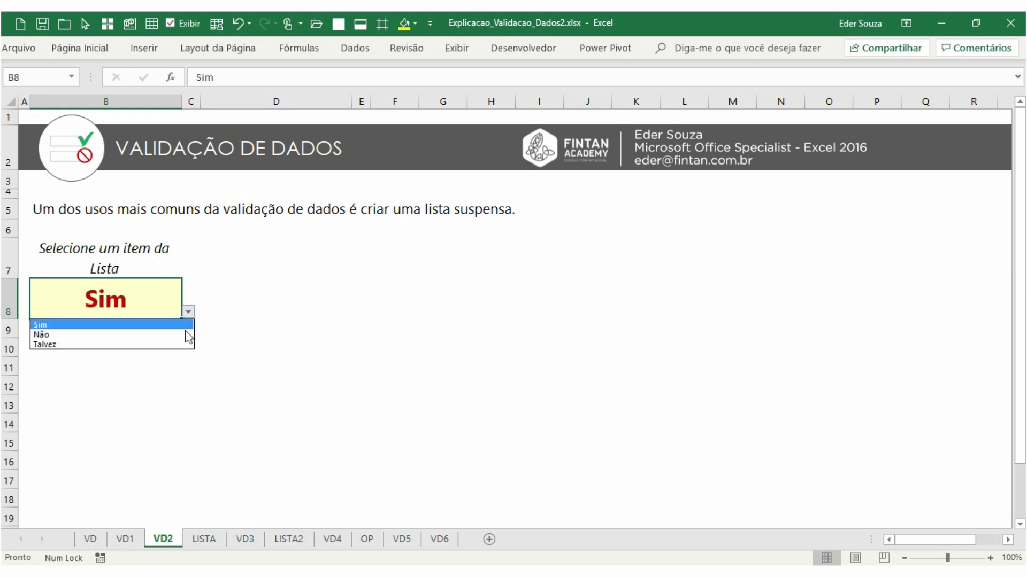
{"action": "left_click", "coordinate": [187, 334]}
{"action": "left_click", "coordinate": [189, 312]}
{"action": "left_click", "coordinate": [187, 345]}
{"action": "left_click", "coordinate": [188, 312]}
{"action": "left_click", "coordinate": [186, 324]}
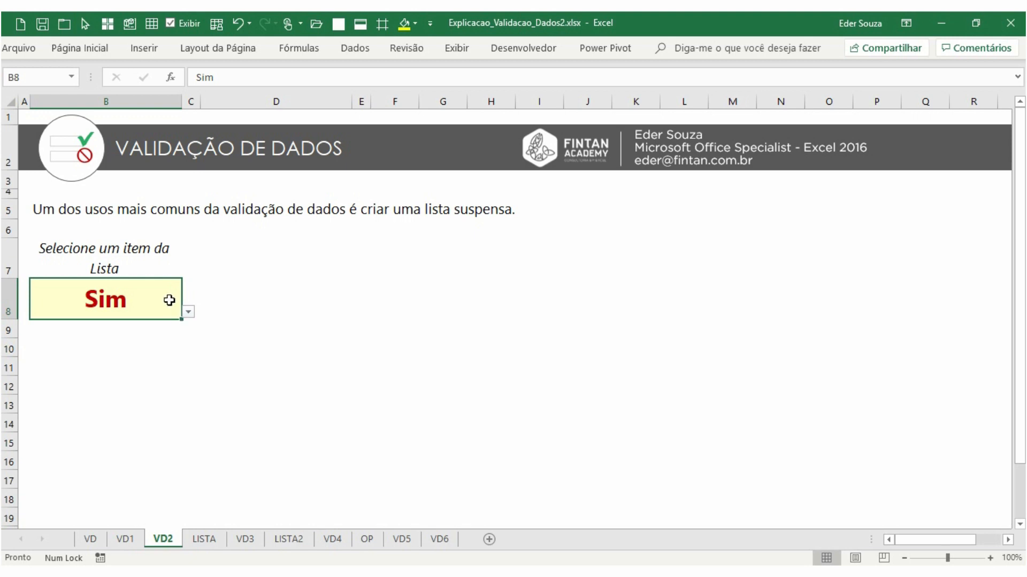
Edit B8's list source to Sim;Não by removing Talvez
{"action": "left_click", "coordinate": [355, 49]}
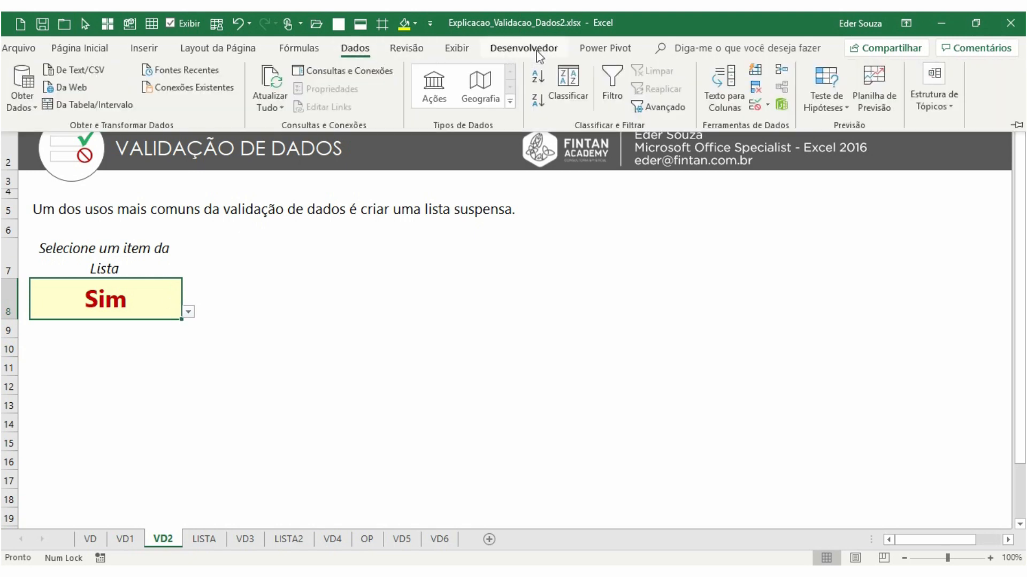
{"action": "left_click", "coordinate": [753, 105]}
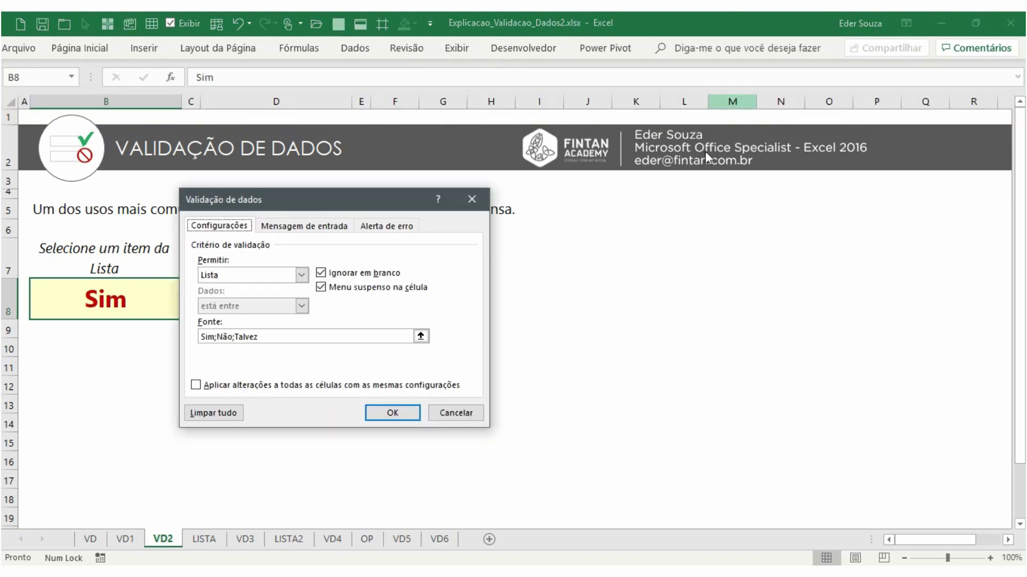
{"action": "left_click", "coordinate": [305, 335]}
{"action": "left_click", "coordinate": [292, 337]}
{"action": "key", "text": "BackSpace"}
{"action": "key", "text": "BackSpace"}
{"action": "key", "text": "BackSpace"}
{"action": "key", "text": "BackSpace"}
{"action": "key", "text": "BackSpace"}
{"action": "key", "text": "BackSpace"}
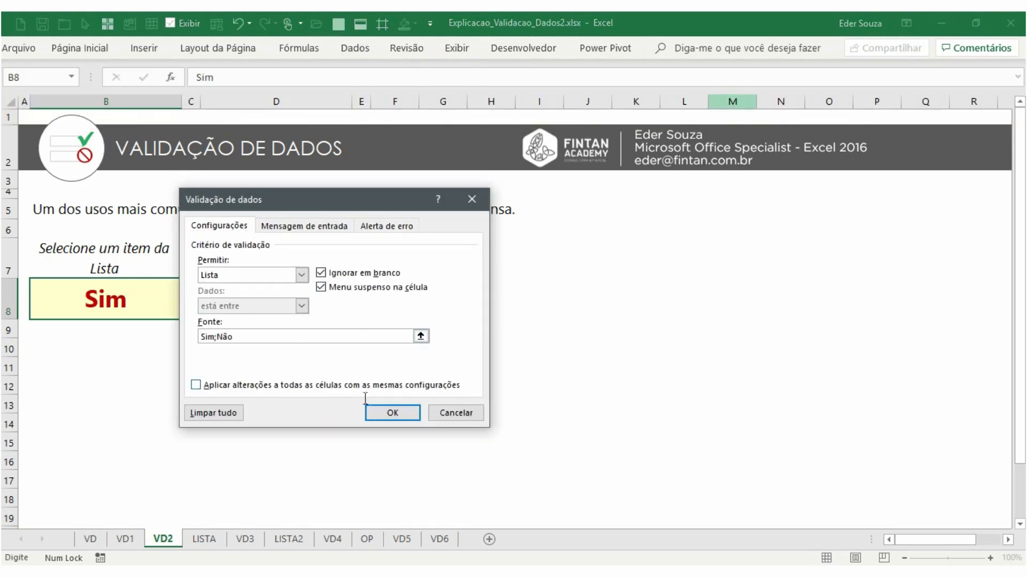
{"action": "left_click", "coordinate": [392, 413]}
Check B8's shortened drop-down by choosing Sim, then Não
{"action": "left_click", "coordinate": [188, 312]}
{"action": "left_click", "coordinate": [174, 324]}
{"action": "left_click", "coordinate": [188, 312]}
{"action": "left_click", "coordinate": [176, 333]}
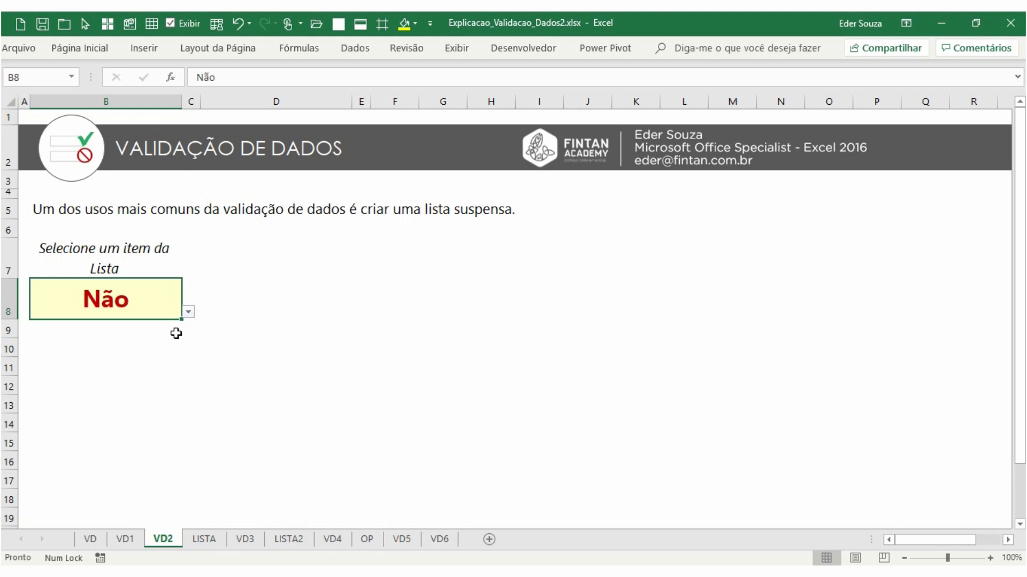
Enter Sim in cell D8
{"action": "left_click", "coordinate": [380, 300]}
{"action": "left_click", "coordinate": [311, 295]}
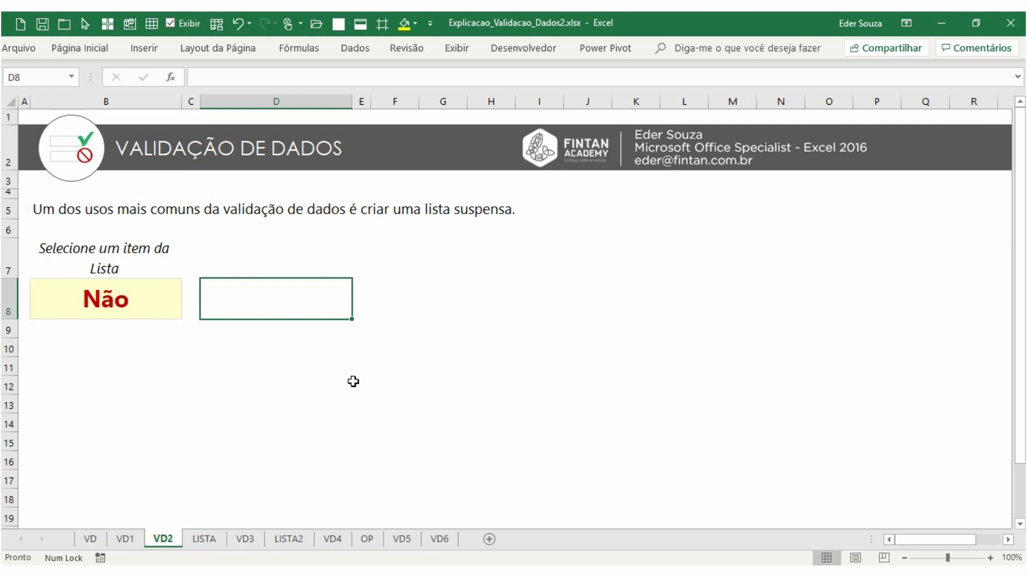
{"action": "type", "text": "Sim"}
{"action": "key", "text": "Return"}
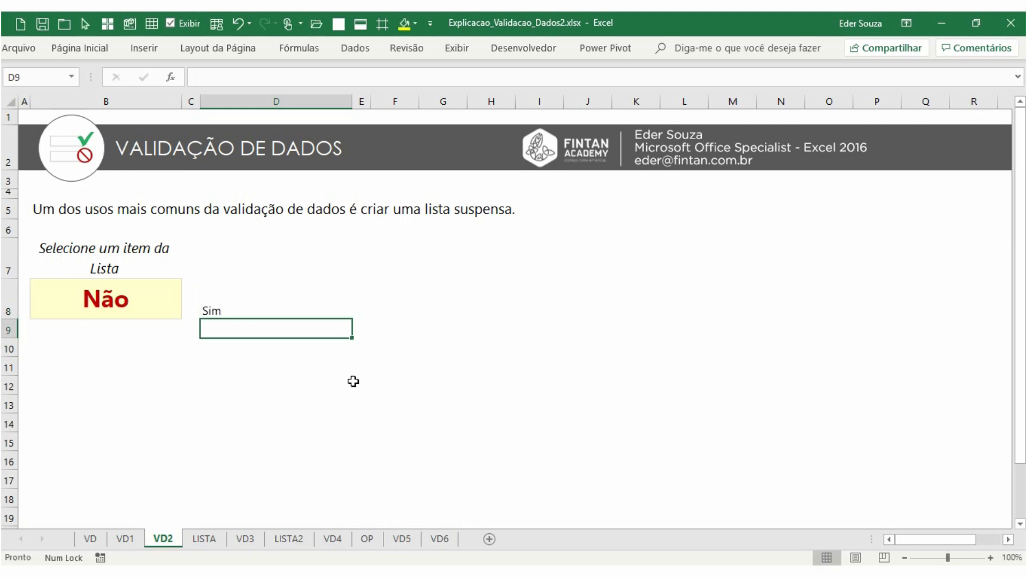
Format D8:D13 with font size 16, bold, and centred alignment
{"action": "left_click", "coordinate": [353, 381]}
{"action": "left_click_drag", "start_coordinate": [267, 304], "coordinate": [271, 408]}
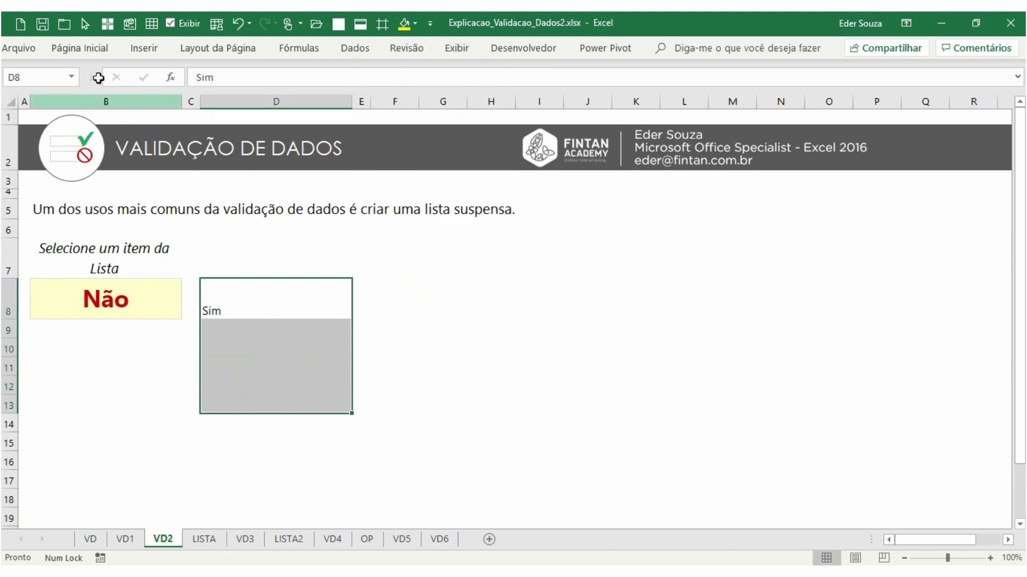
{"action": "left_click", "coordinate": [80, 48]}
{"action": "left_click", "coordinate": [218, 76]}
{"action": "left_click", "coordinate": [218, 77]}
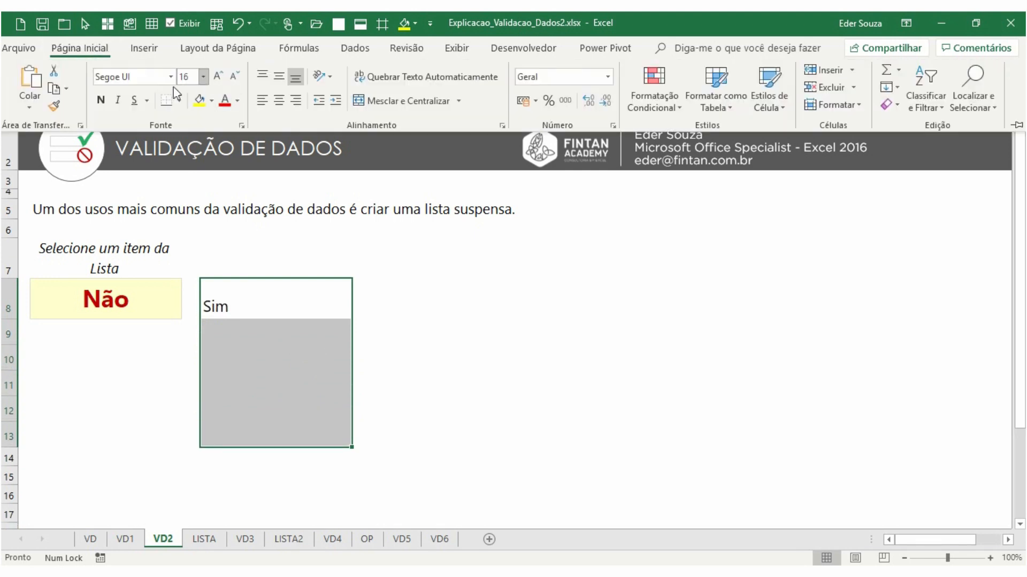
{"action": "left_click", "coordinate": [100, 100]}
{"action": "left_click", "coordinate": [273, 80]}
{"action": "left_click", "coordinate": [278, 100]}
Enter Não in D9 and Talvez in D10
{"action": "left_click", "coordinate": [296, 315]}
{"action": "left_click", "coordinate": [298, 333]}
{"action": "type", "text": "Não"}
{"action": "key", "text": "Return"}
{"action": "type", "text": "Talve"}
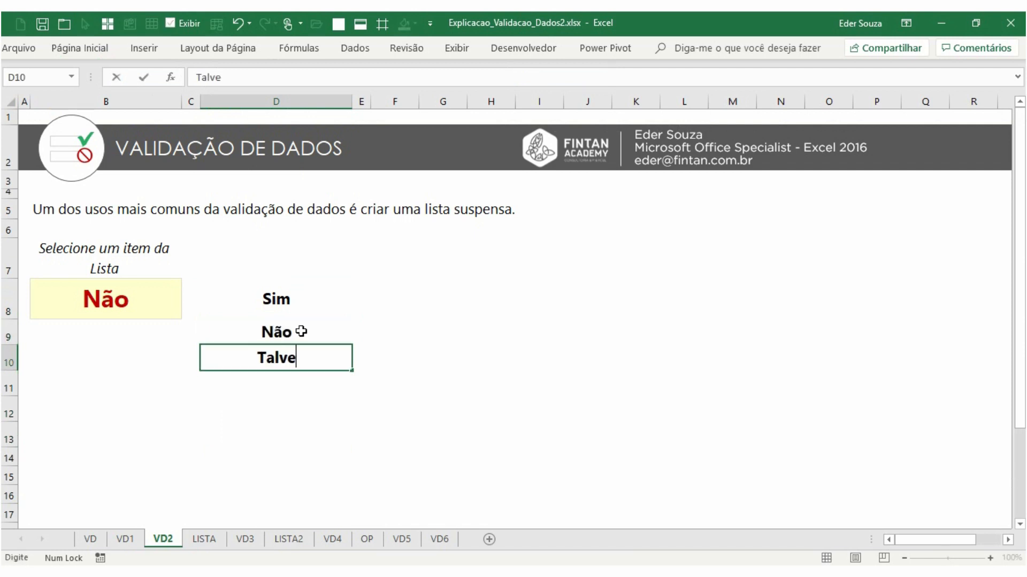
{"action": "type", "text": "z"}
{"action": "key", "text": "Return"}
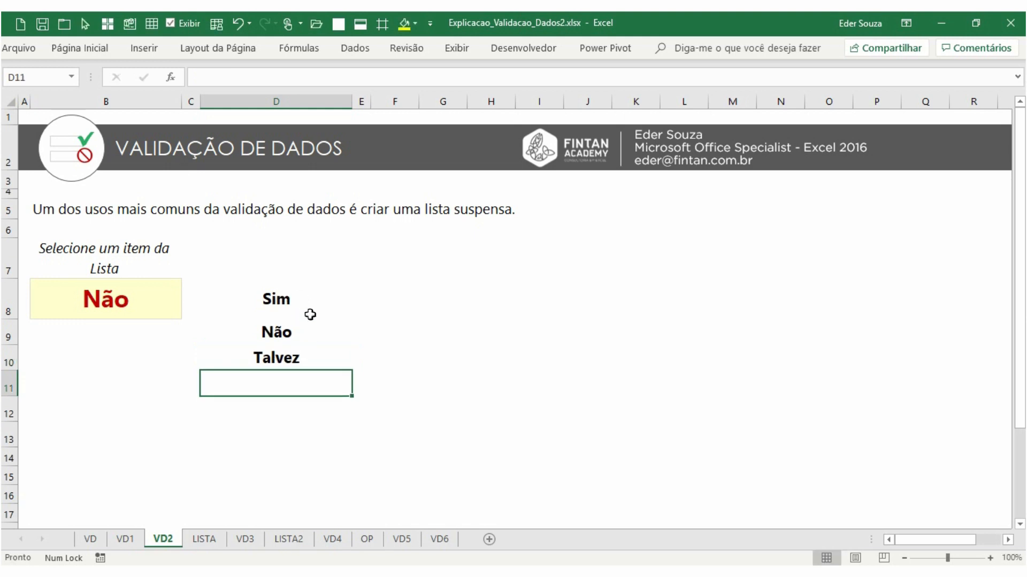
Clear all data validation from B8 and delete its value
{"action": "left_click", "coordinate": [122, 301]}
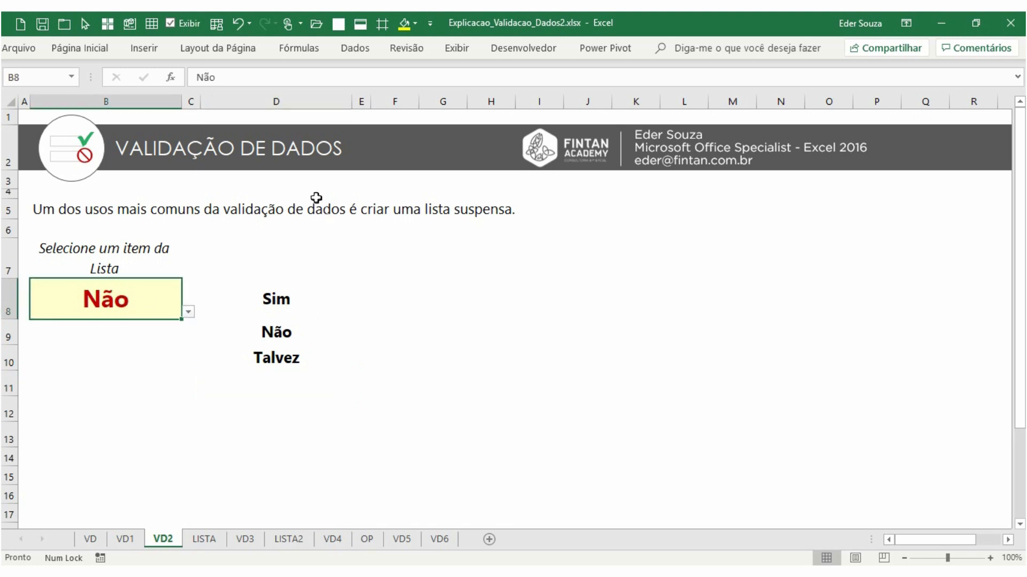
{"action": "left_click", "coordinate": [355, 48]}
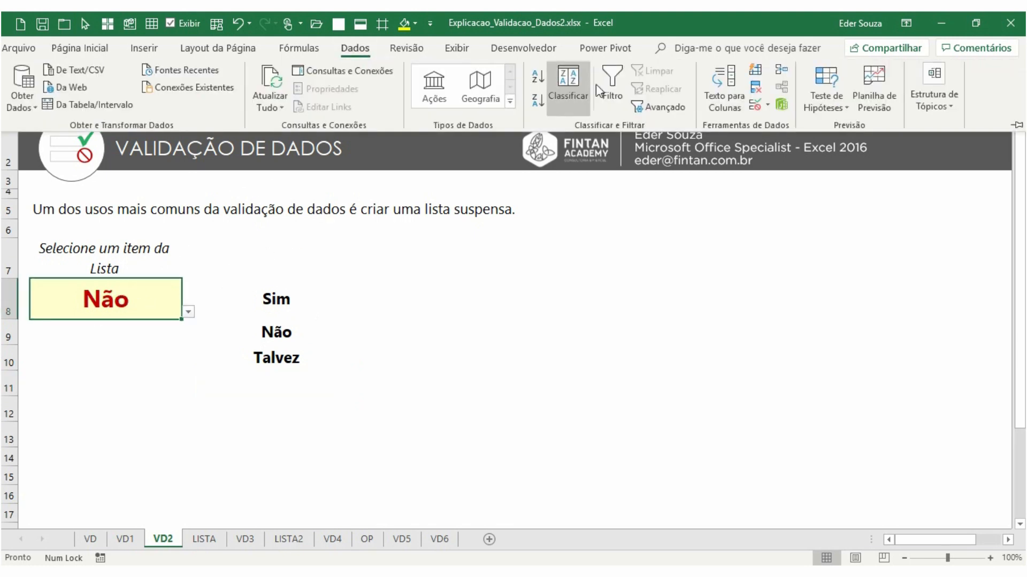
{"action": "left_click", "coordinate": [755, 104]}
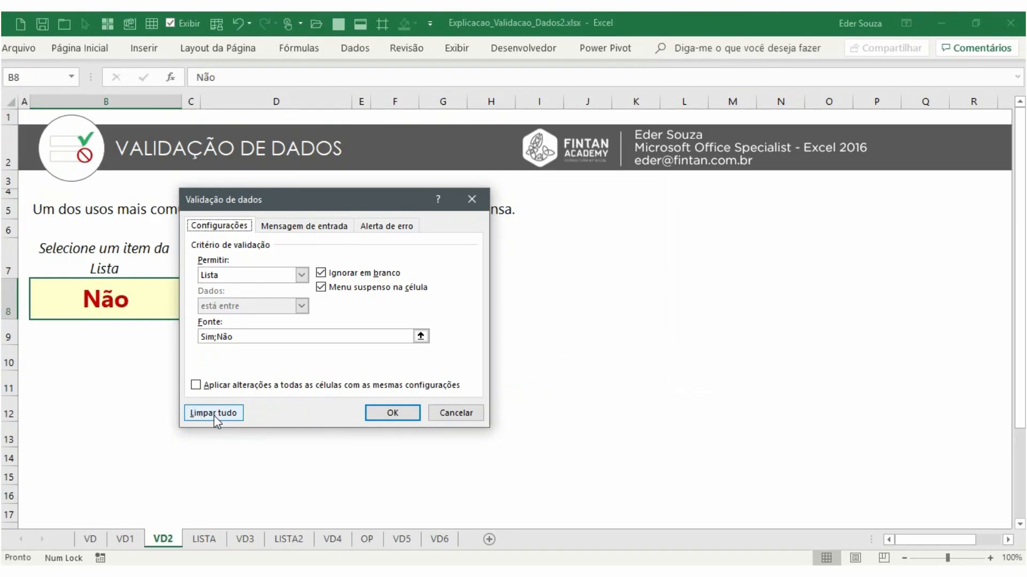
{"action": "left_click", "coordinate": [214, 414]}
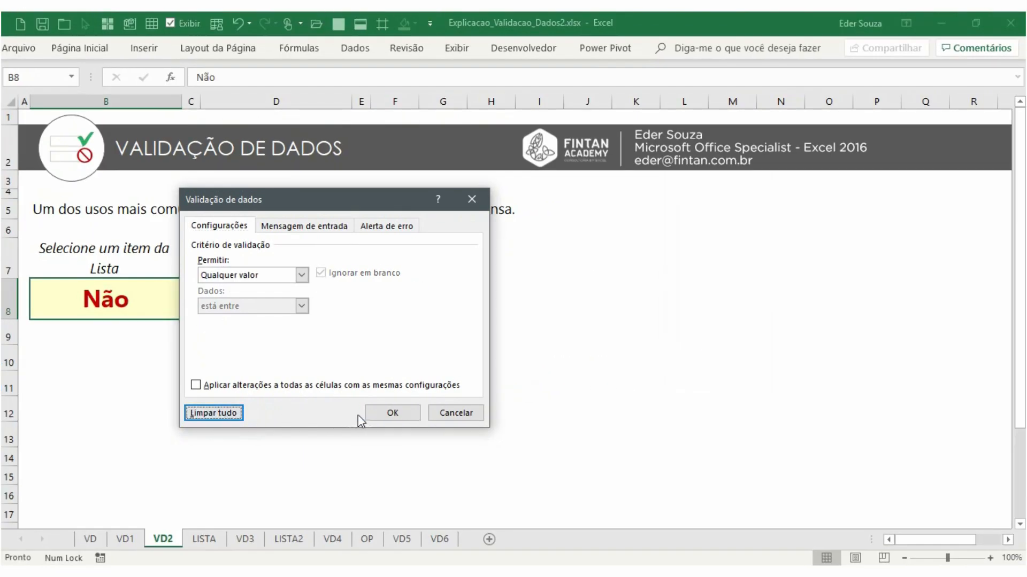
{"action": "left_click", "coordinate": [410, 413]}
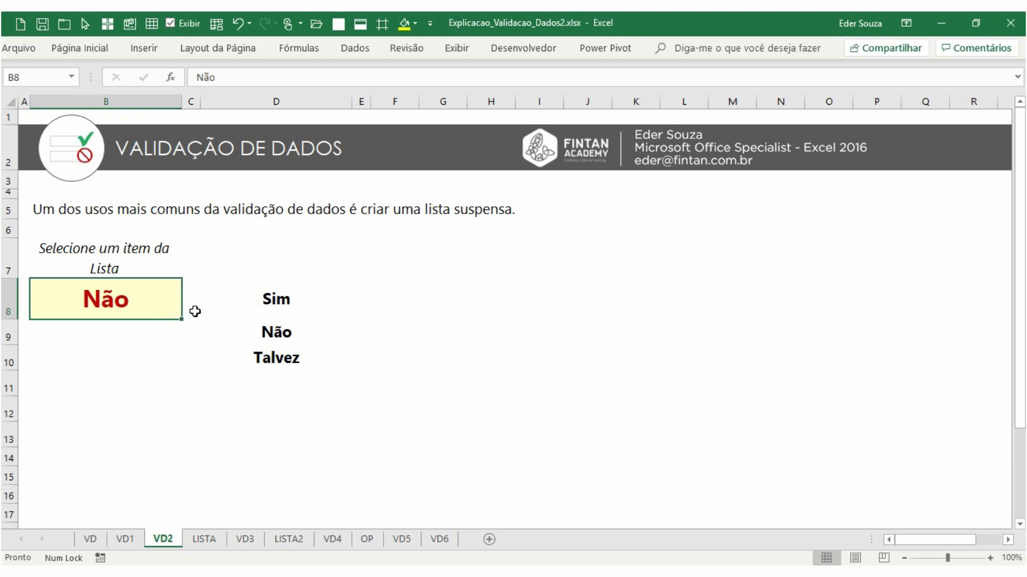
{"action": "key", "text": "Delete"}
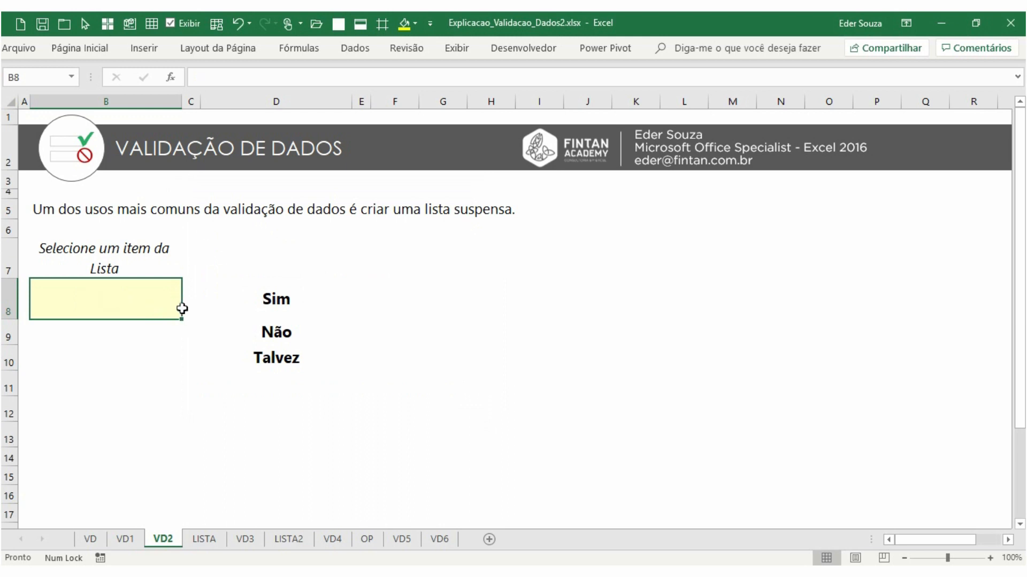
Set B8's validation to a list sourced from the range D8:D10 and open its drop-down
{"action": "left_click", "coordinate": [353, 48]}
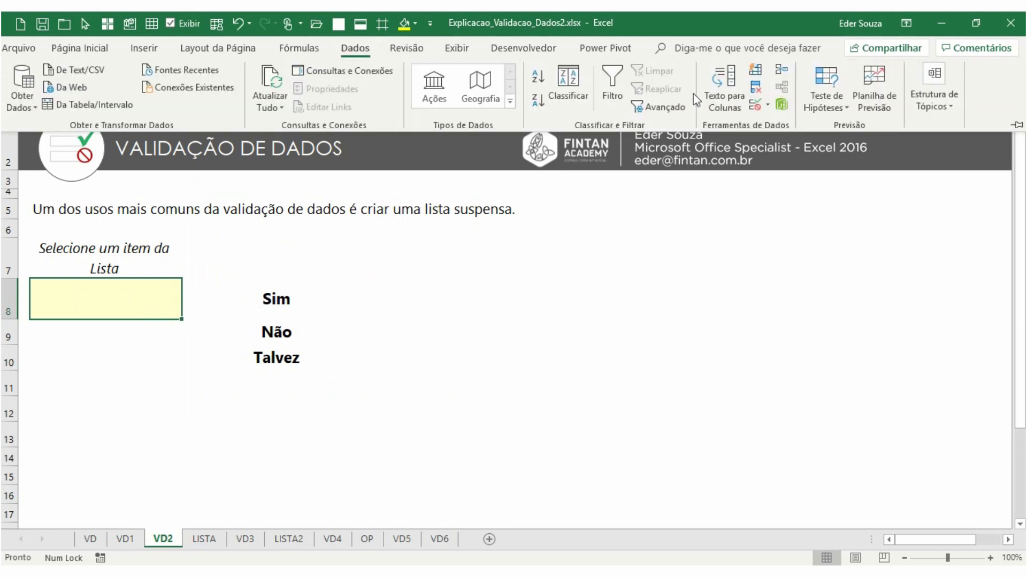
{"action": "left_click", "coordinate": [762, 92]}
{"action": "left_click", "coordinate": [301, 275]}
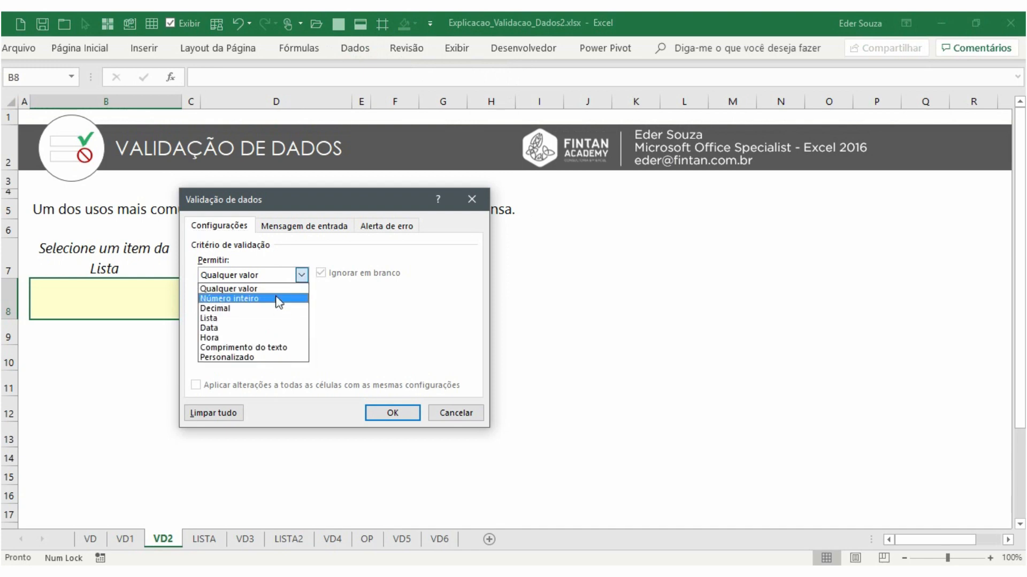
{"action": "left_click", "coordinate": [273, 319]}
{"action": "left_click", "coordinate": [243, 337]}
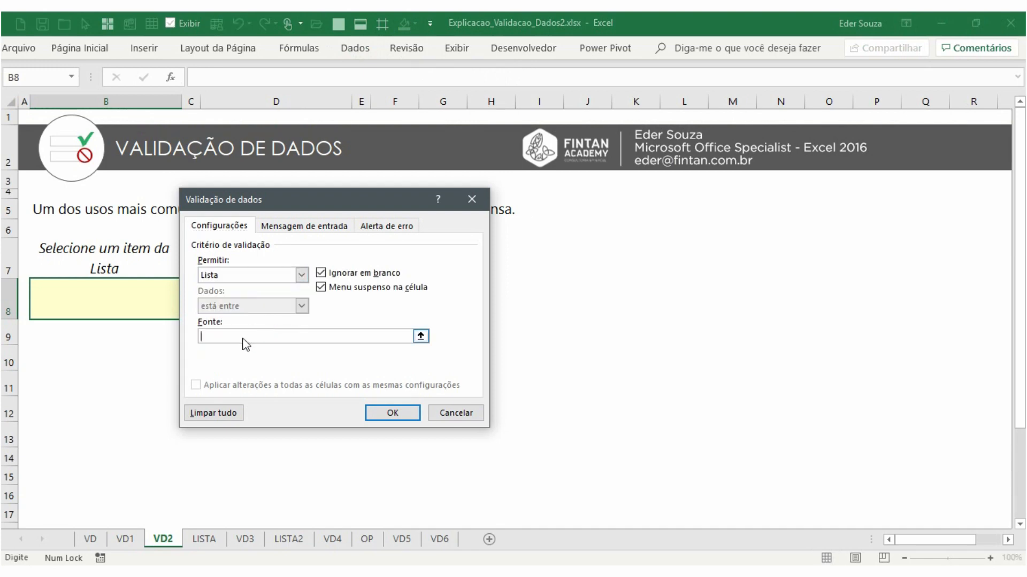
{"action": "left_click_drag", "start_coordinate": [278, 199], "coordinate": [419, 198]}
{"action": "left_click_drag", "start_coordinate": [277, 299], "coordinate": [286, 360]}
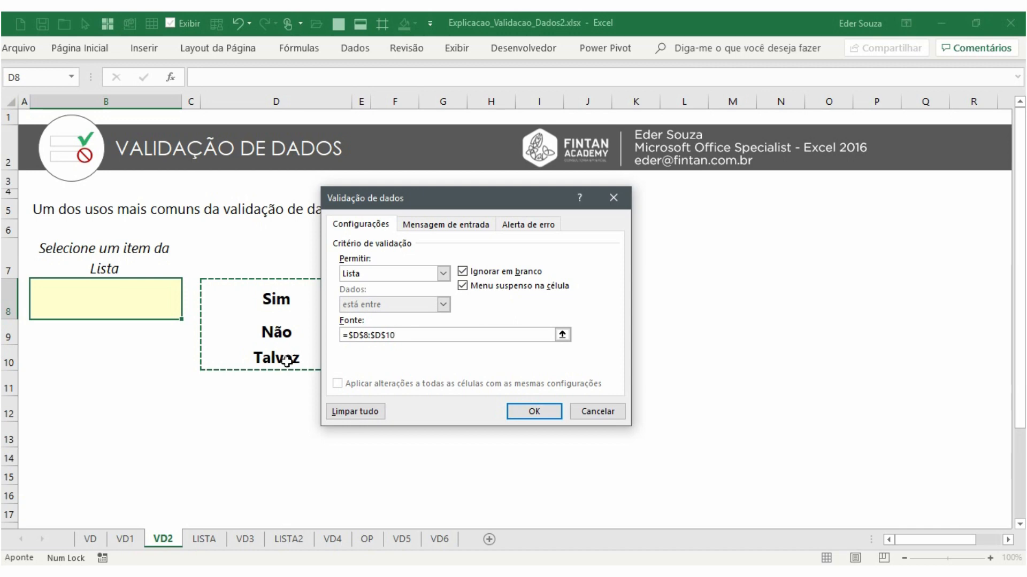
{"action": "left_click_drag", "start_coordinate": [290, 296], "coordinate": [276, 357]}
{"action": "left_click", "coordinate": [268, 305]}
{"action": "left_click_drag", "start_coordinate": [267, 305], "coordinate": [276, 355]}
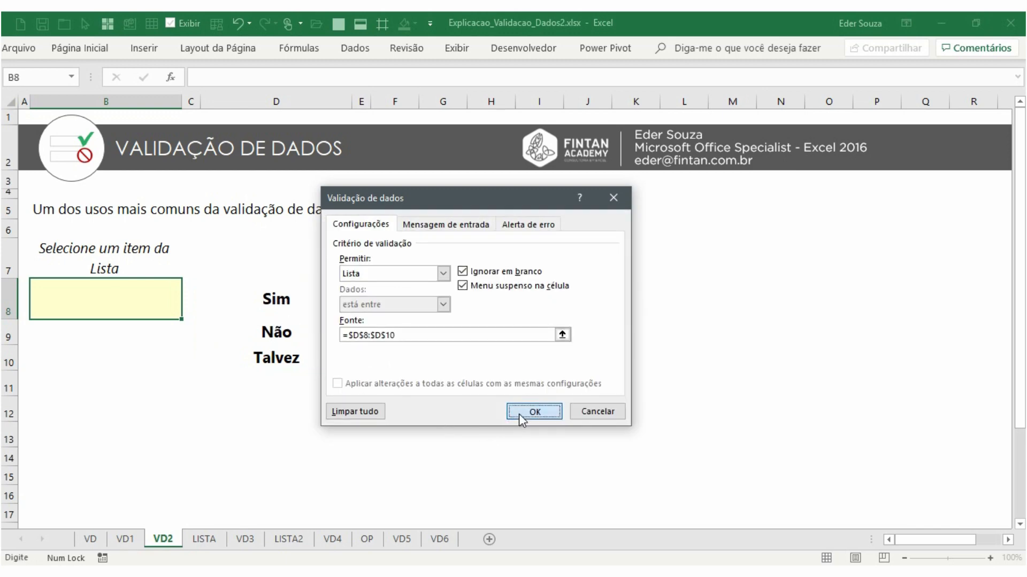
{"action": "left_click", "coordinate": [535, 412]}
{"action": "left_click", "coordinate": [189, 311]}
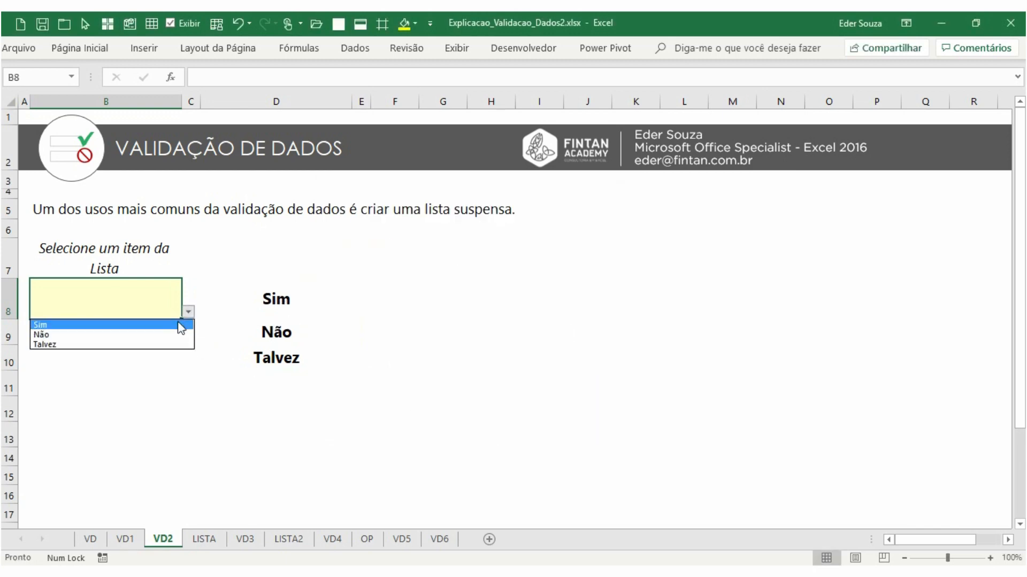
Examine the option cells D8:D10 and open B8's drop-down list to review its items
{"action": "left_click", "coordinate": [284, 309]}
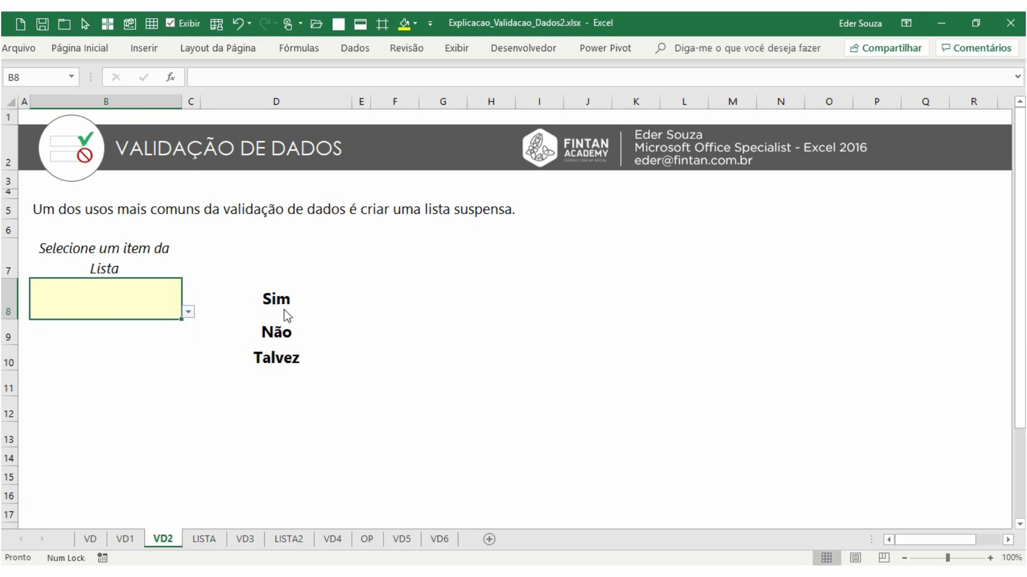
{"action": "left_click", "coordinate": [284, 313]}
{"action": "left_click", "coordinate": [284, 331]}
{"action": "left_click", "coordinate": [282, 358]}
{"action": "left_click", "coordinate": [169, 295]}
{"action": "left_click", "coordinate": [190, 312]}
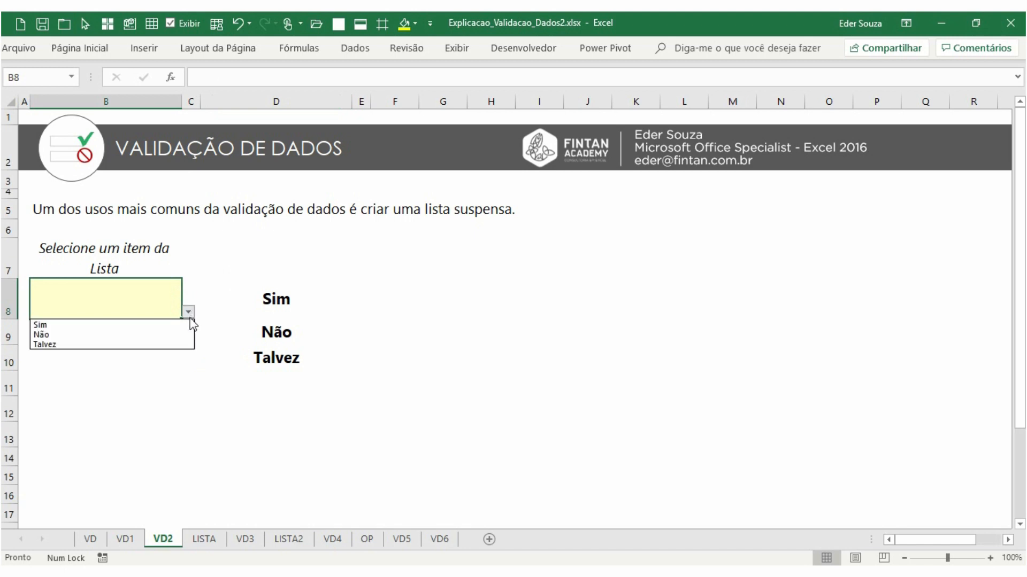
{"action": "left_click", "coordinate": [196, 321]}
{"action": "left_click", "coordinate": [187, 311]}
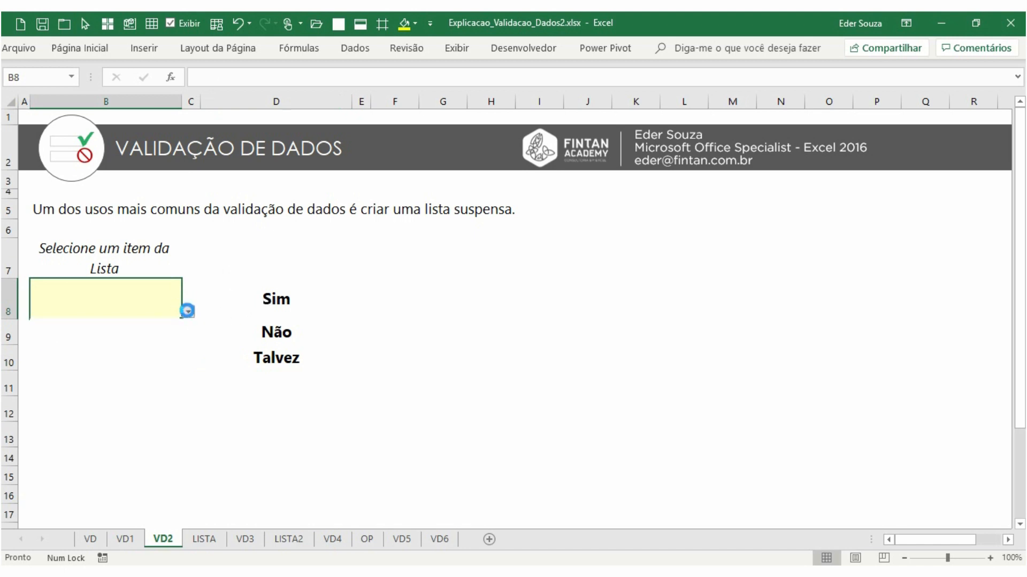
Delete Sim from D8
{"action": "left_click", "coordinate": [274, 299]}
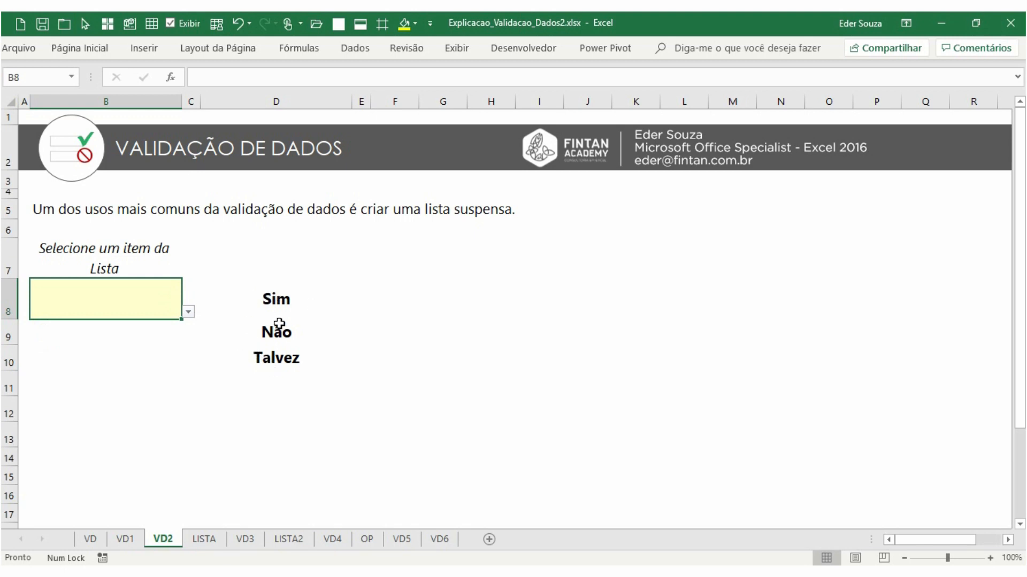
{"action": "left_click", "coordinate": [281, 308]}
{"action": "key", "text": "Delete"}
{"action": "key", "text": "Return"}
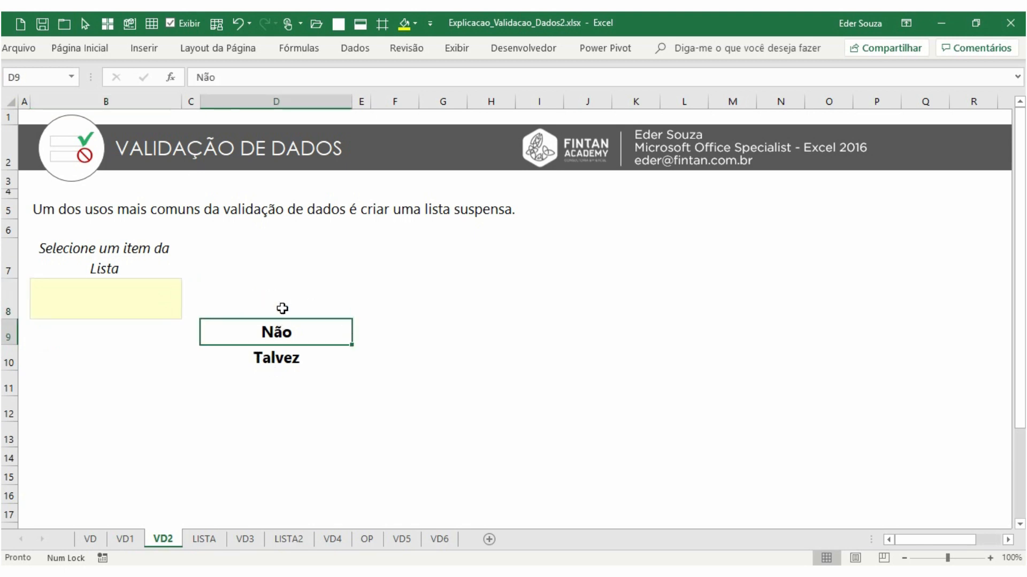
Open B8's drop-down list again and examine its source cells D8:D10
{"action": "left_click", "coordinate": [170, 296]}
{"action": "left_click", "coordinate": [188, 311]}
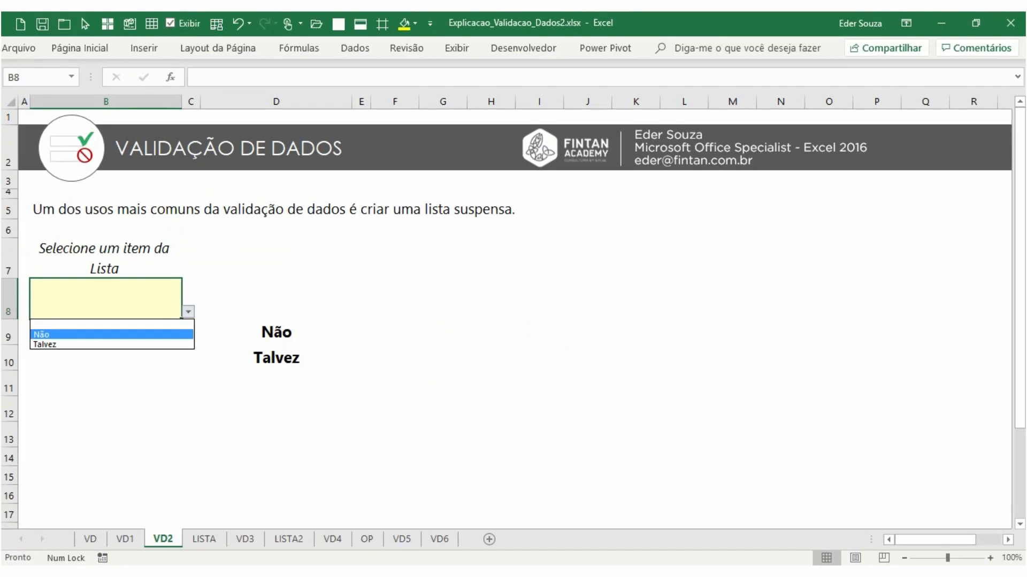
{"action": "left_click", "coordinate": [378, 294]}
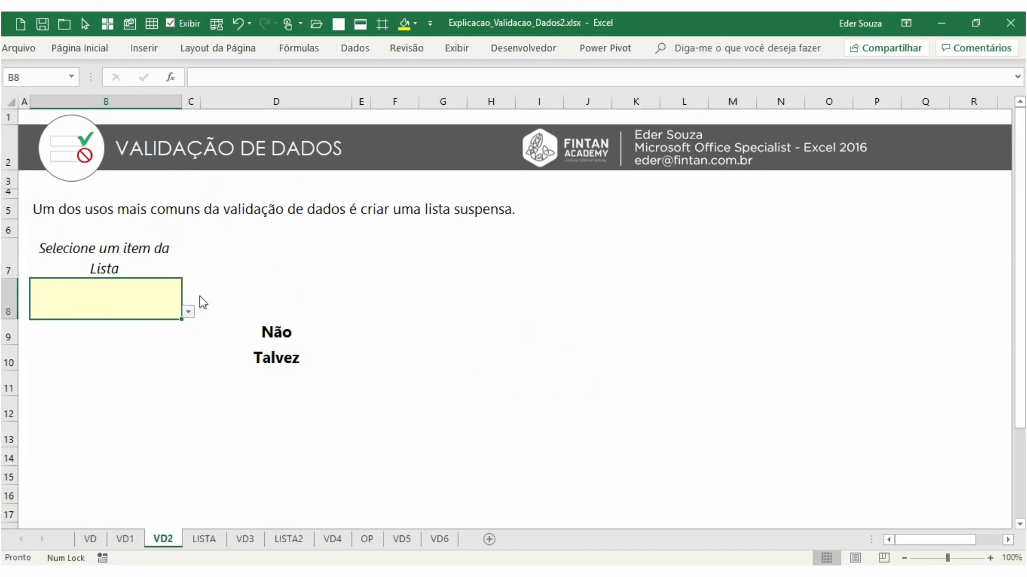
{"action": "left_click_drag", "start_coordinate": [259, 307], "coordinate": [276, 358]}
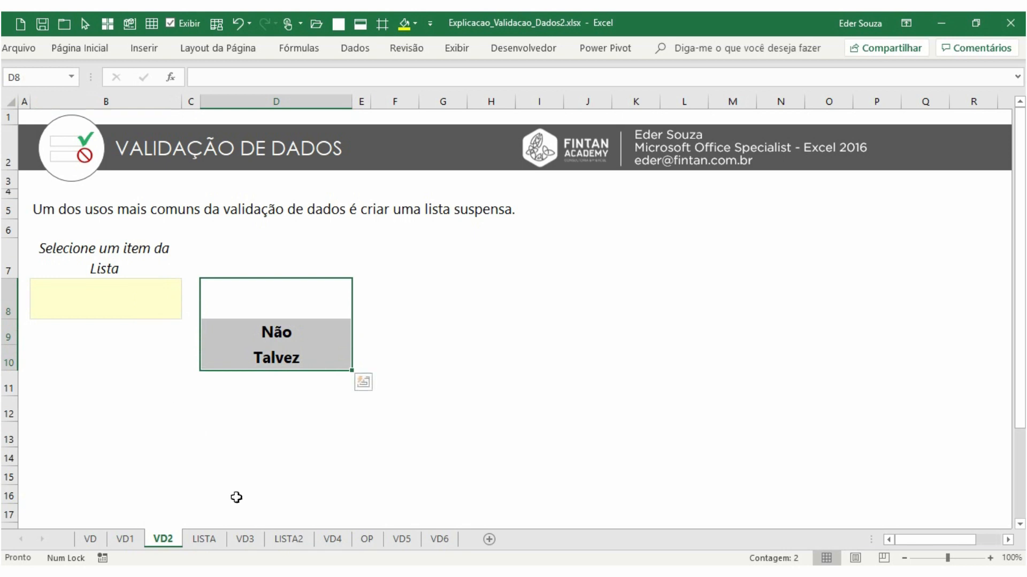
On the LISTA sheet, enter Lista de Sistemas in B5 and Excel, Word, PowerPoint, Outlook in B6:B9
{"action": "left_click", "coordinate": [245, 538]}
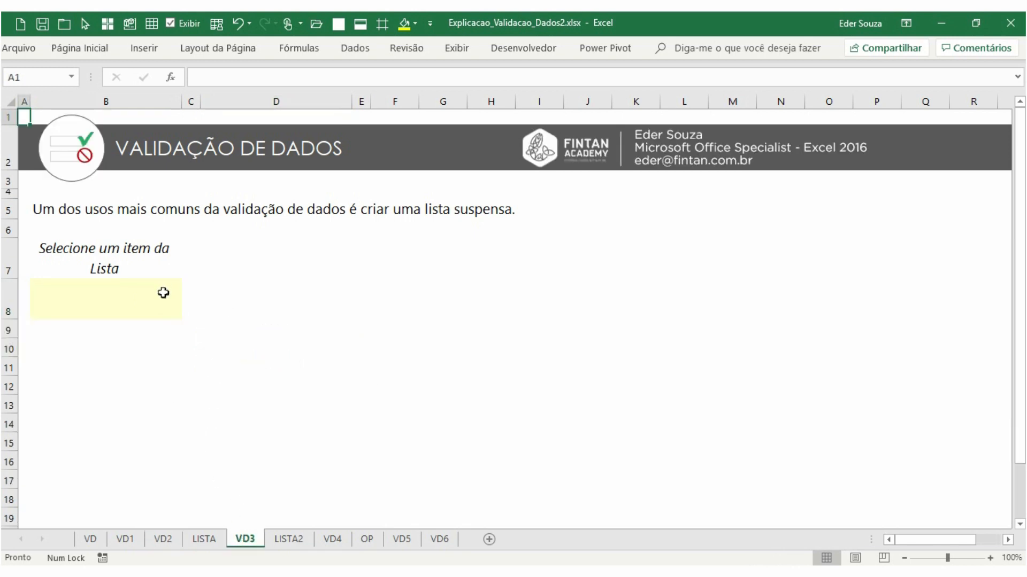
{"action": "left_click", "coordinate": [217, 537]}
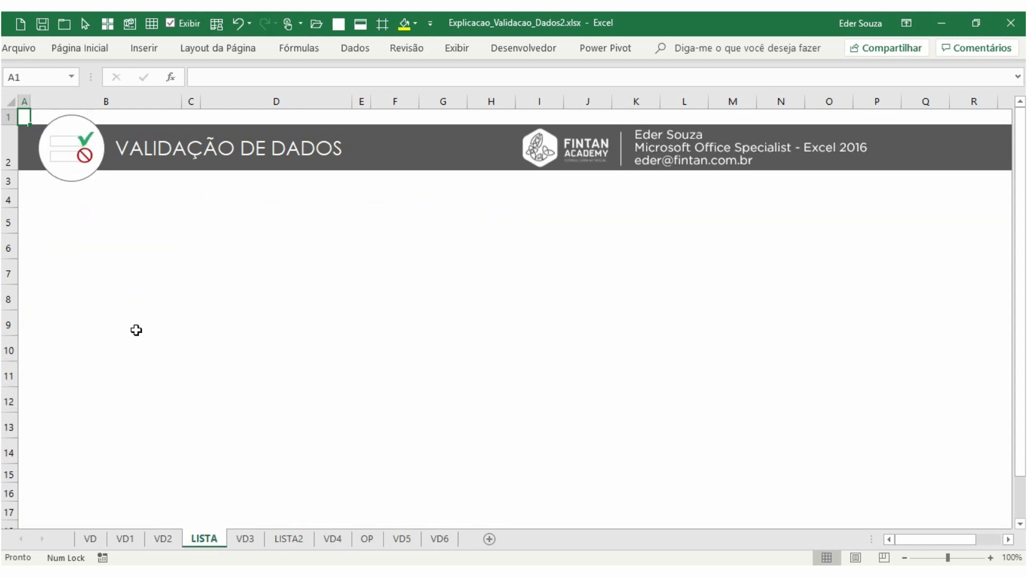
{"action": "left_click", "coordinate": [77, 227]}
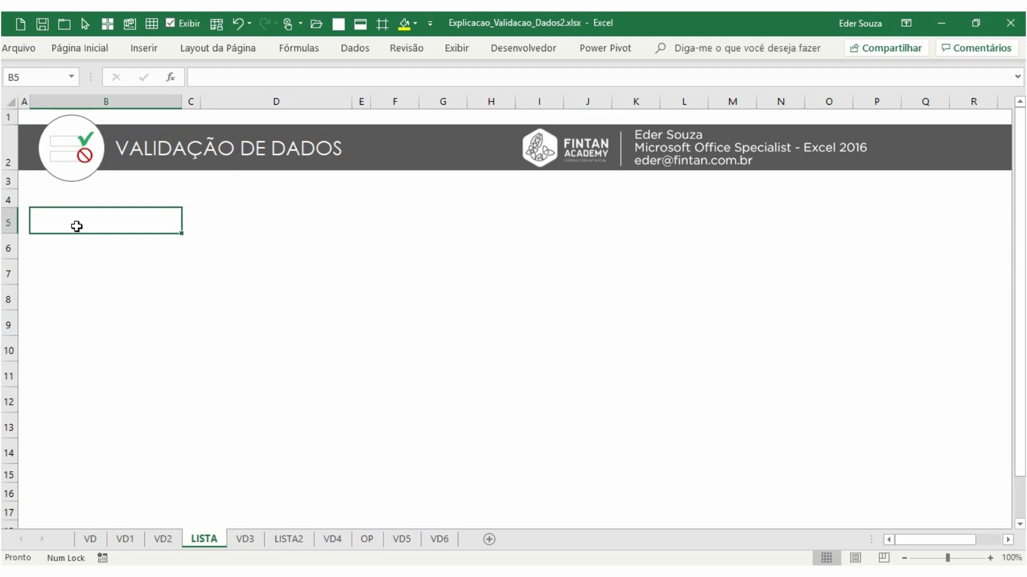
{"action": "type", "text": "Lista de "}
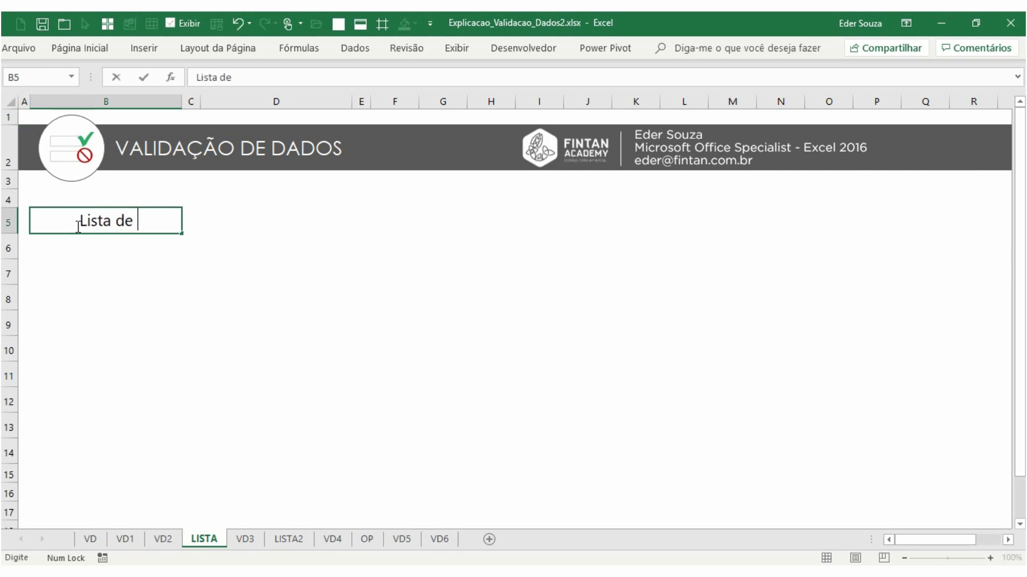
{"action": "type", "text": "Sistemas"}
{"action": "key", "text": "Return"}
{"action": "type", "text": "Excel"}
{"action": "key", "text": "Return"}
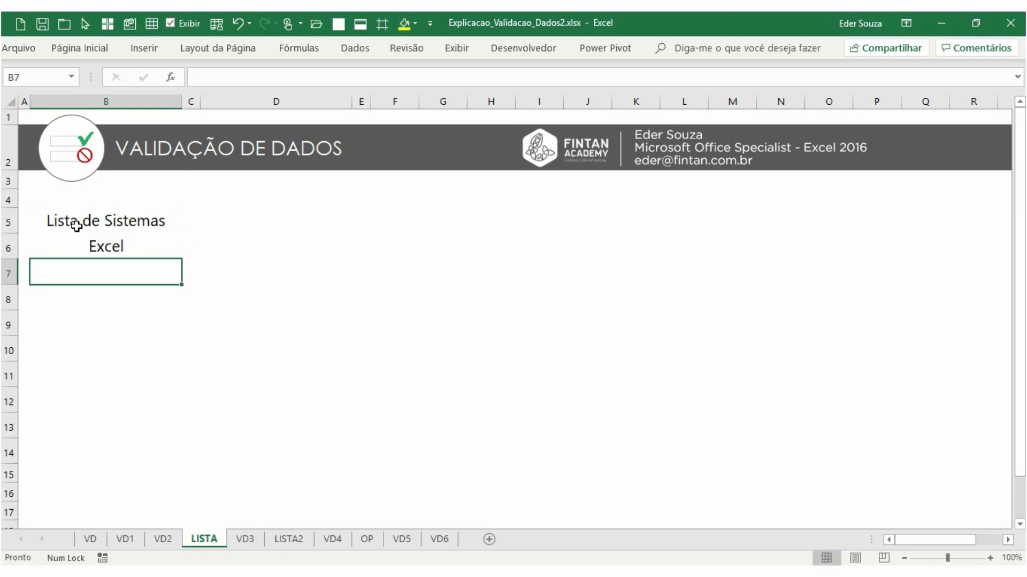
{"action": "type", "text": "Word"}
{"action": "key", "text": "Return"}
{"action": "type", "text": "PowerPoint"}
{"action": "key", "text": "Return"}
{"action": "type", "text": "Outlook"}
{"action": "key", "text": "Return"}
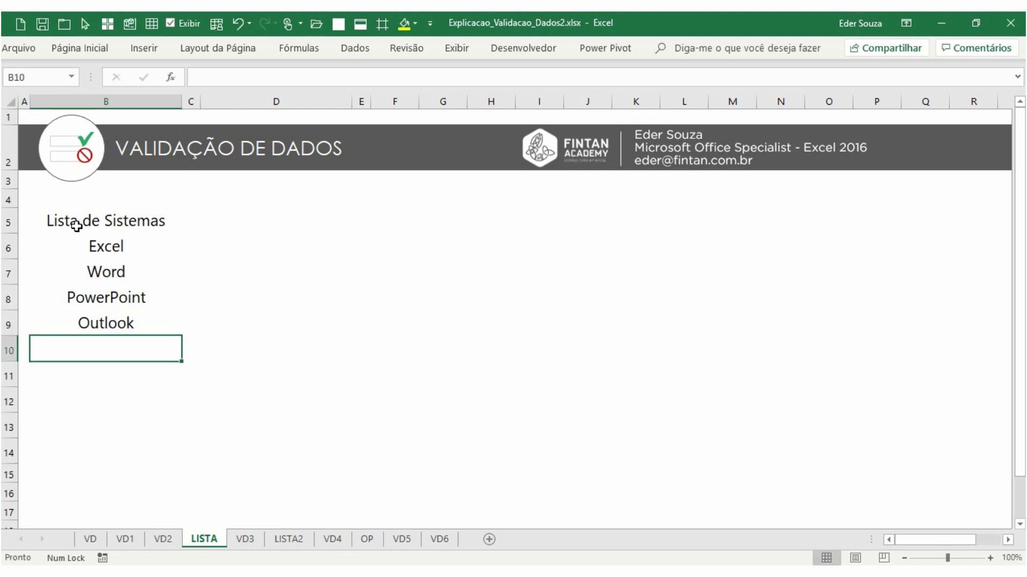
{"action": "left_click", "coordinate": [245, 539]}
{"action": "left_click", "coordinate": [152, 304]}
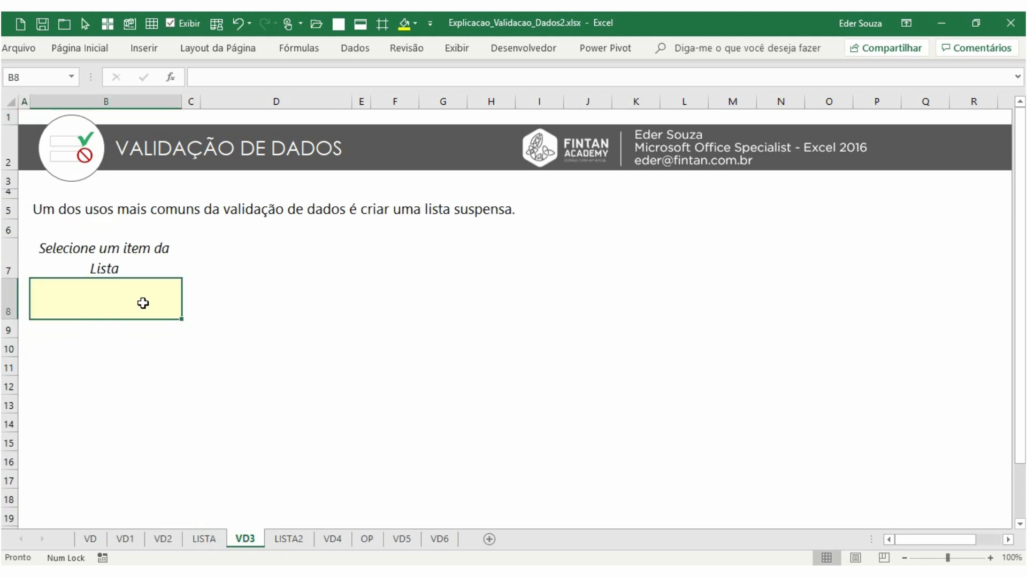
{"action": "left_click", "coordinate": [204, 541]}
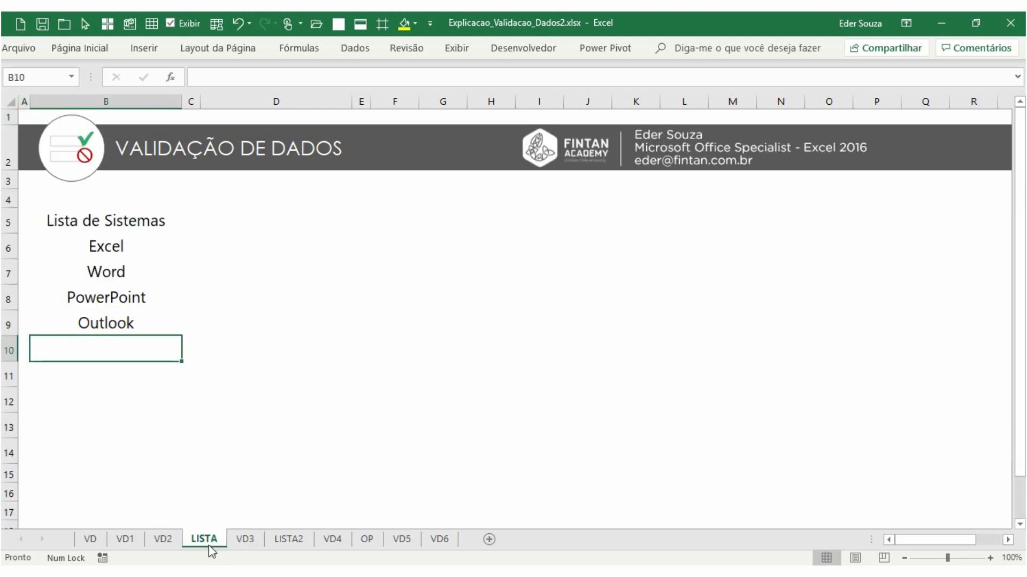
Make the Lista de Sistemas heading in B5 bold
{"action": "left_click", "coordinate": [143, 223]}
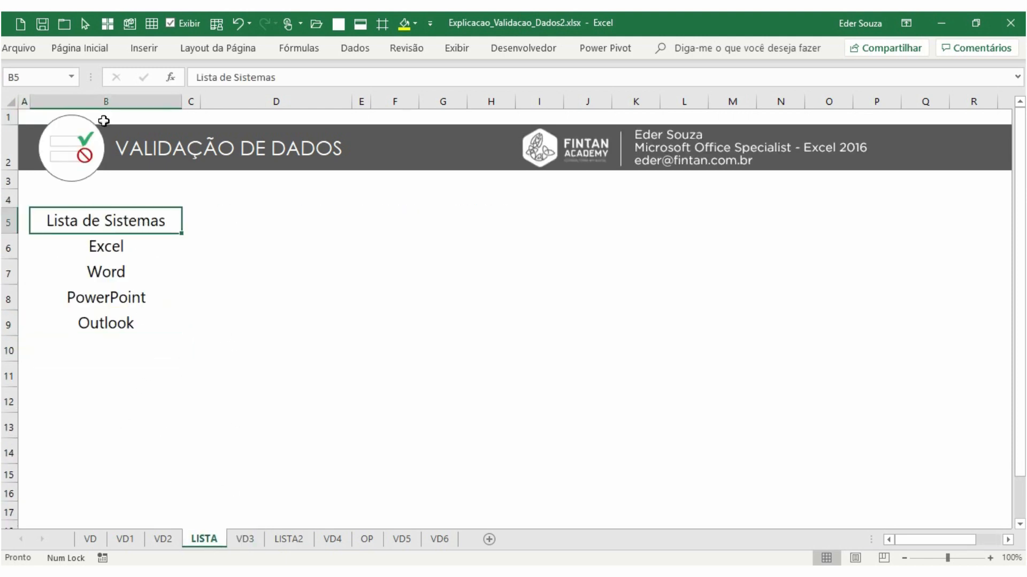
{"action": "left_click", "coordinate": [82, 48]}
{"action": "left_click", "coordinate": [101, 99]}
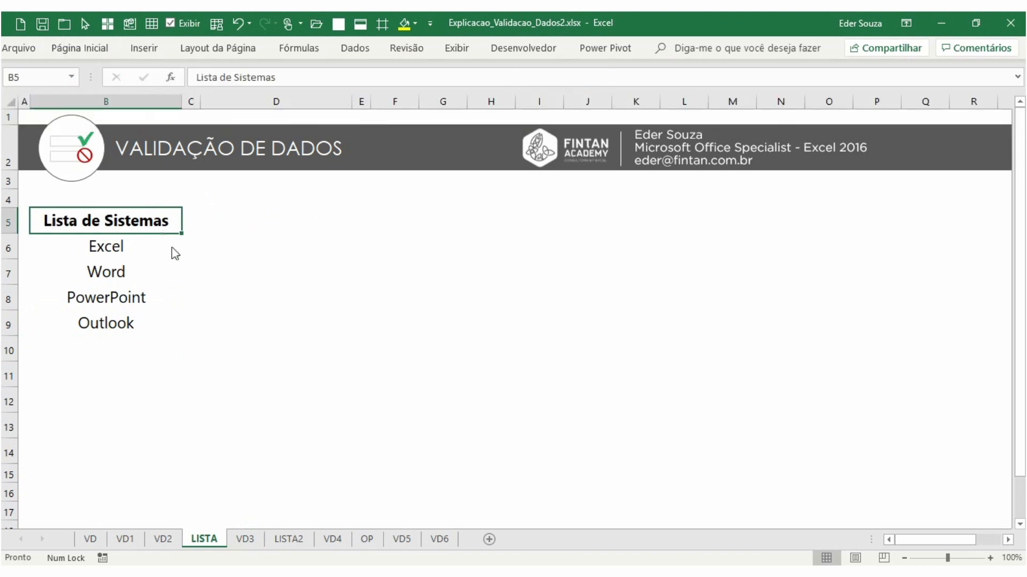
Zoom in and inspect the system list in B5:B9
{"action": "scroll", "coordinate": [202, 290], "scroll_direction": "up", "scroll_amount": 4, "text": "ctrl"}
{"action": "scroll", "coordinate": [390, 376], "scroll_direction": "up", "scroll_amount": 1}
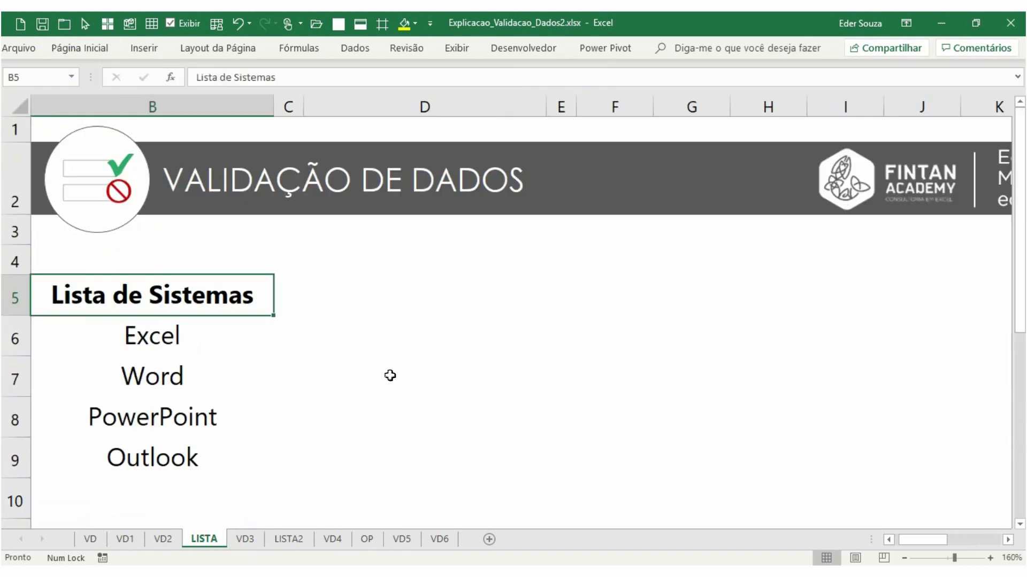
{"action": "left_click", "coordinate": [888, 540]}
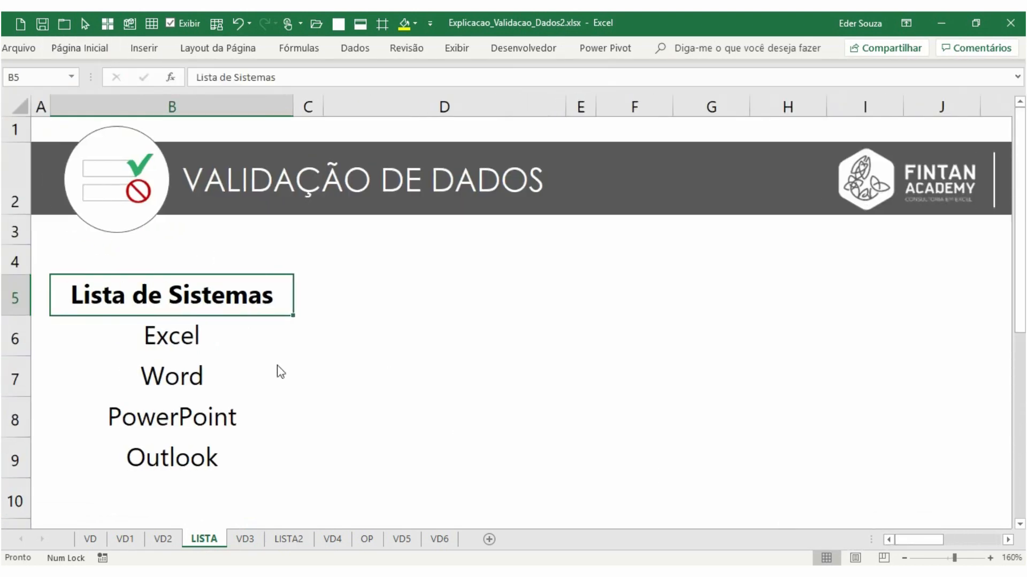
{"action": "left_click", "coordinate": [176, 337]}
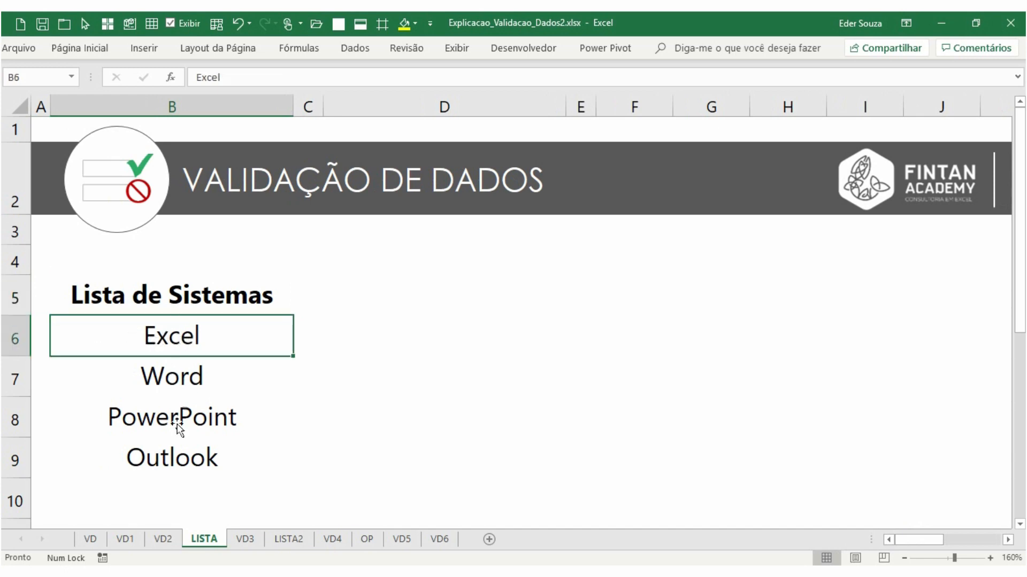
{"action": "left_click", "coordinate": [169, 461]}
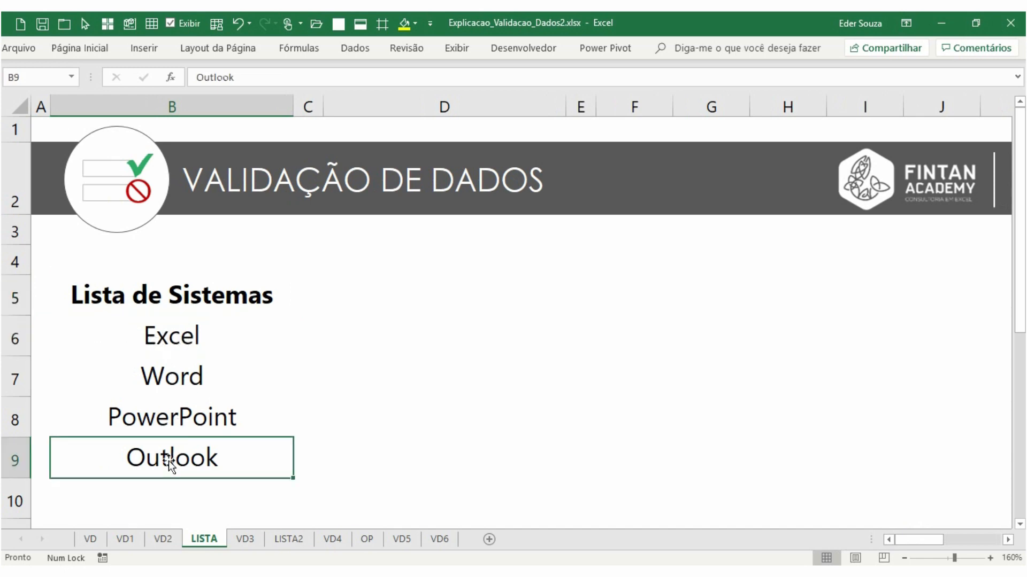
{"action": "left_click", "coordinate": [218, 297]}
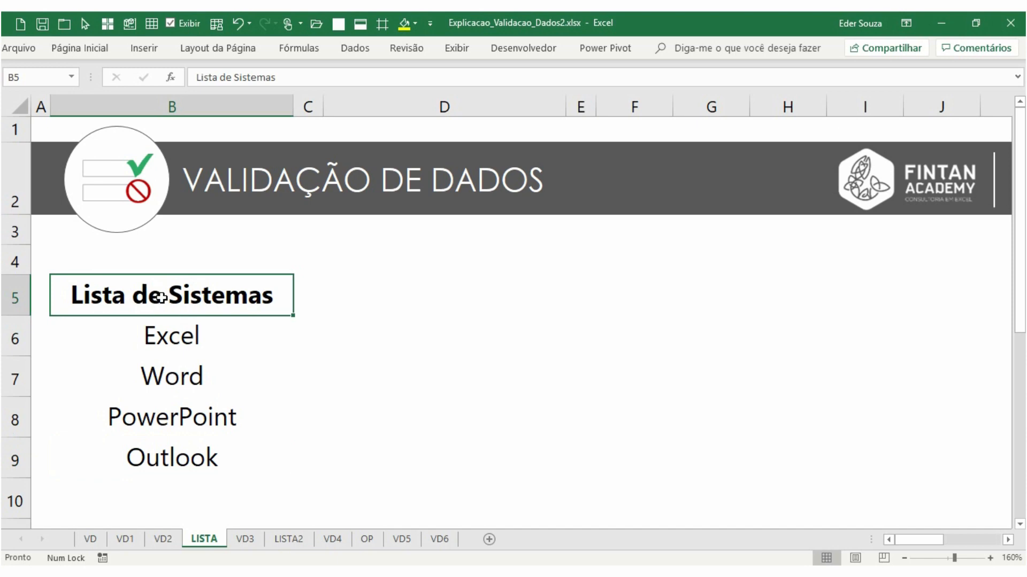
On VD3, set B8's validation to a list sourced from LISTA!$B$6:$B$9
{"action": "left_click", "coordinate": [245, 539]}
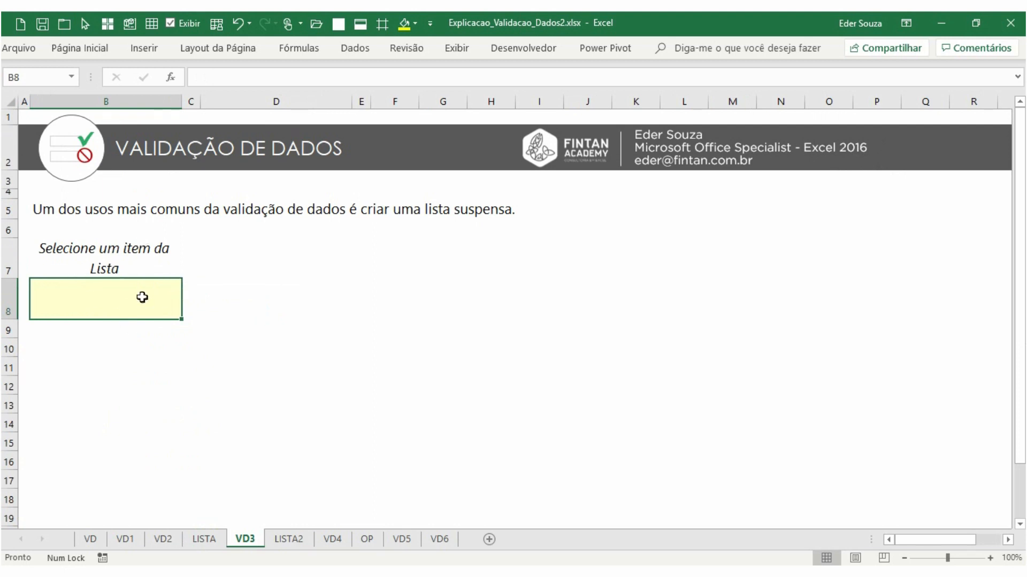
{"action": "left_click_drag", "start_coordinate": [127, 309], "coordinate": [121, 419]}
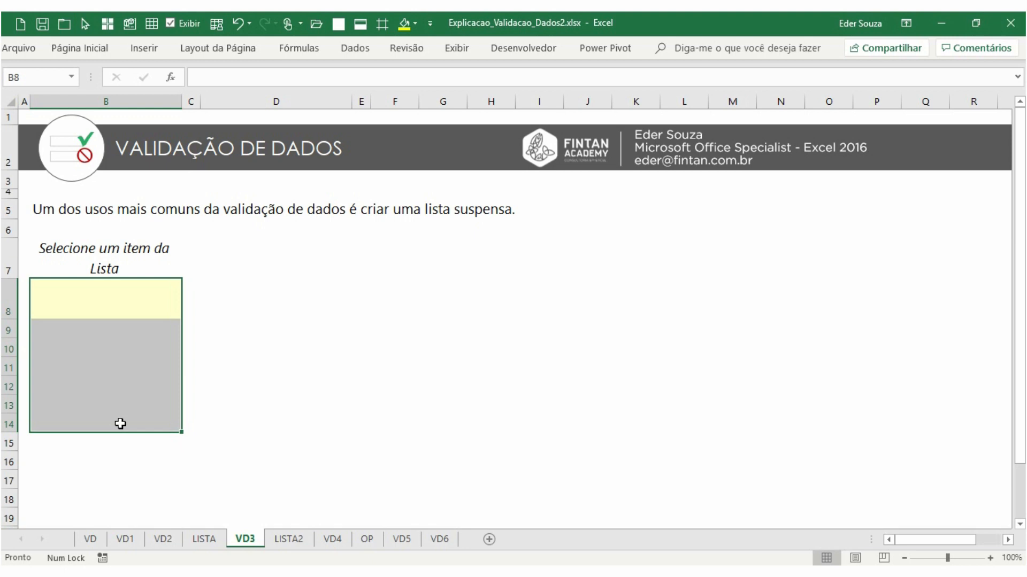
{"action": "left_click", "coordinate": [132, 313]}
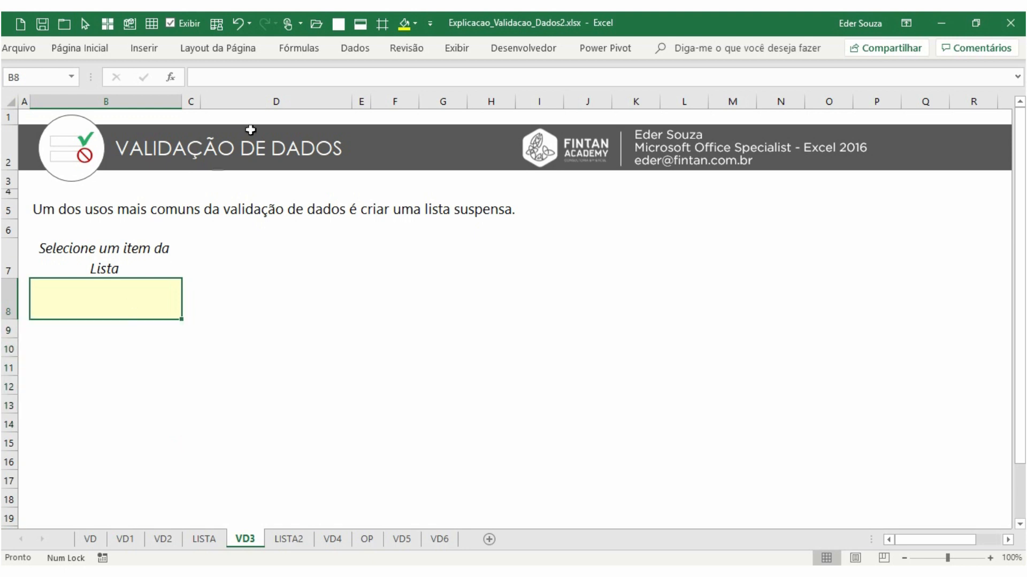
{"action": "left_click", "coordinate": [366, 49]}
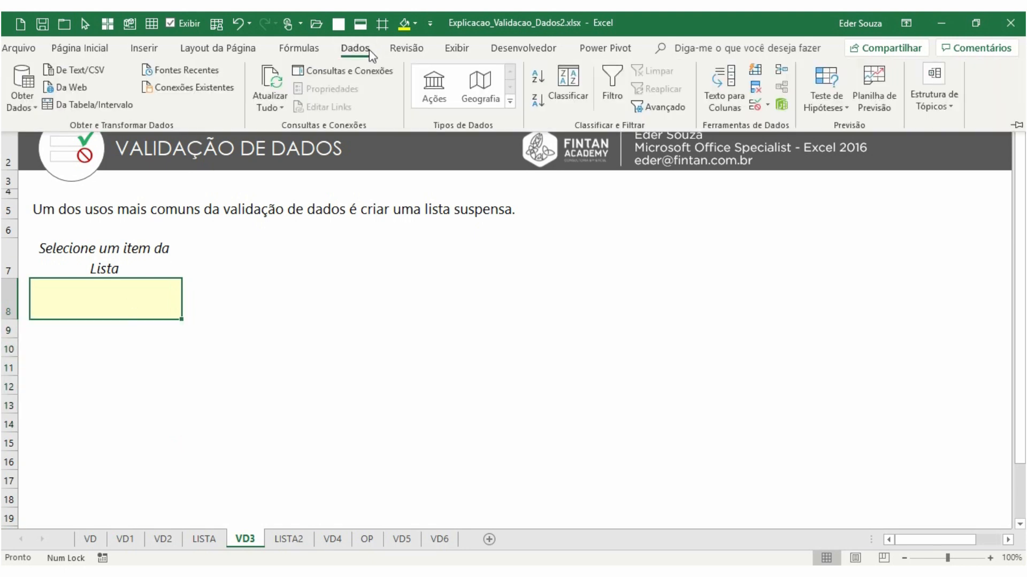
{"action": "left_click", "coordinate": [752, 110]}
{"action": "left_click", "coordinate": [387, 275]}
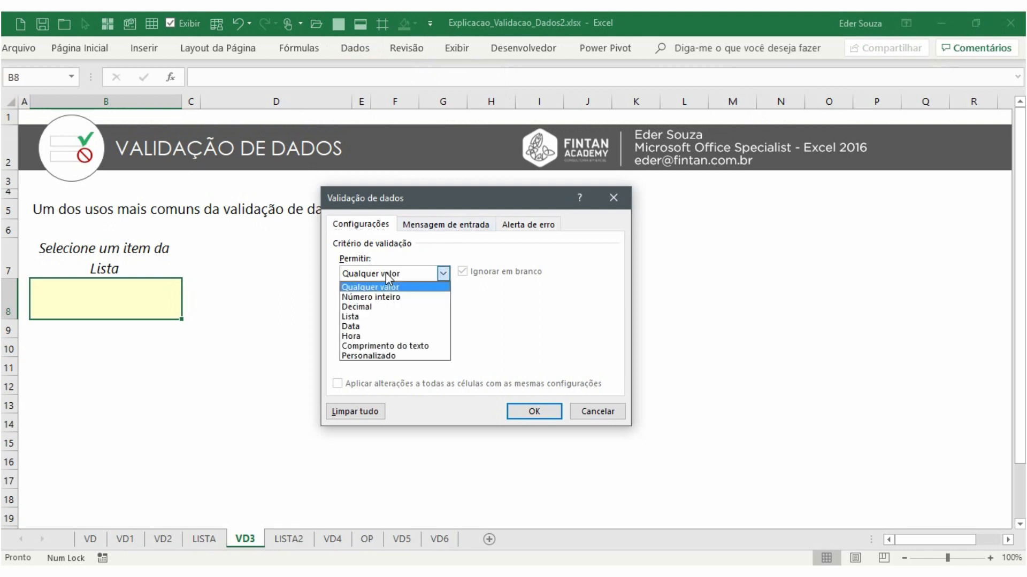
{"action": "left_click", "coordinate": [369, 317]}
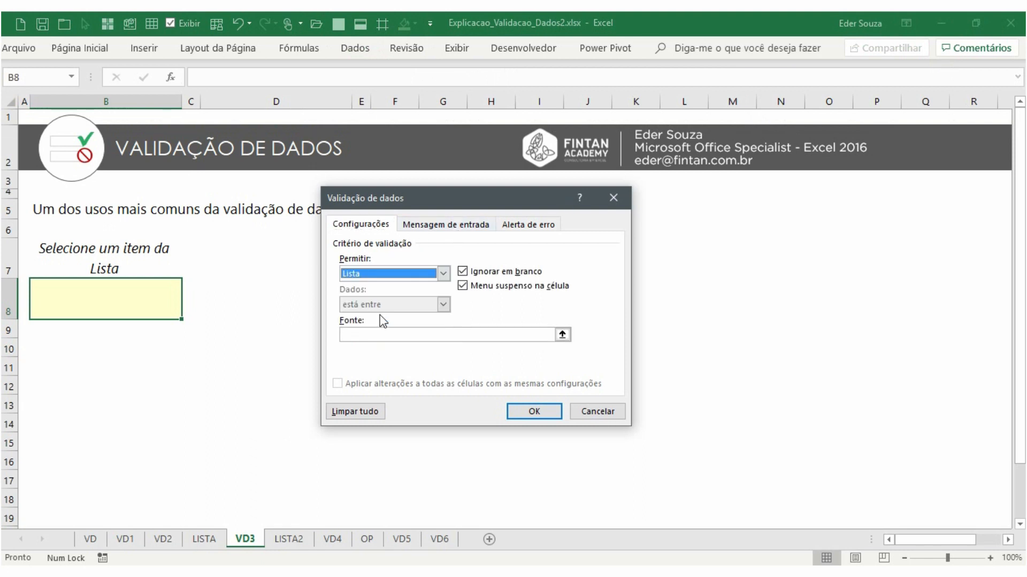
{"action": "left_click", "coordinate": [352, 336]}
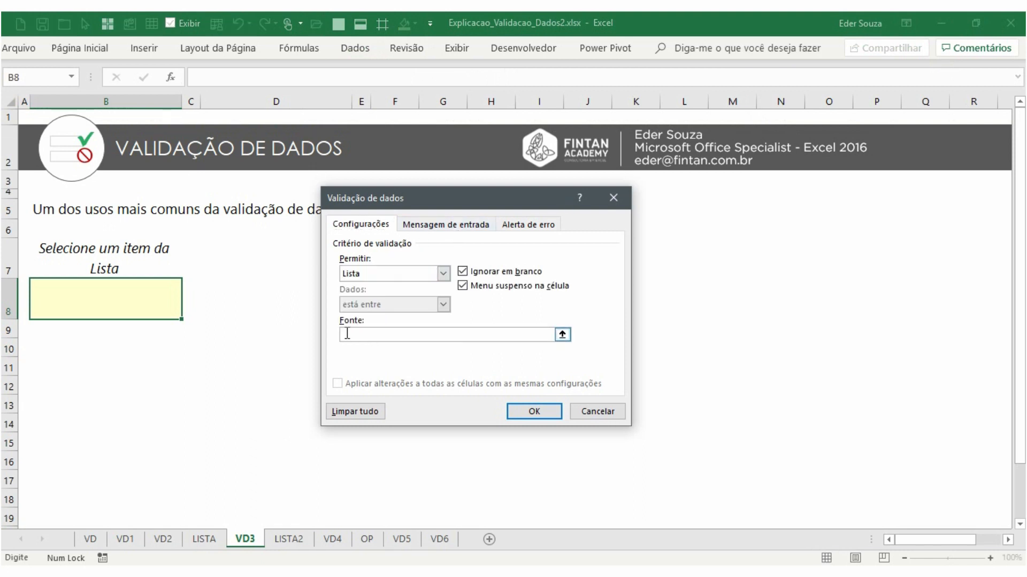
{"action": "left_click", "coordinate": [205, 540]}
{"action": "left_click_drag", "start_coordinate": [200, 335], "coordinate": [197, 457]}
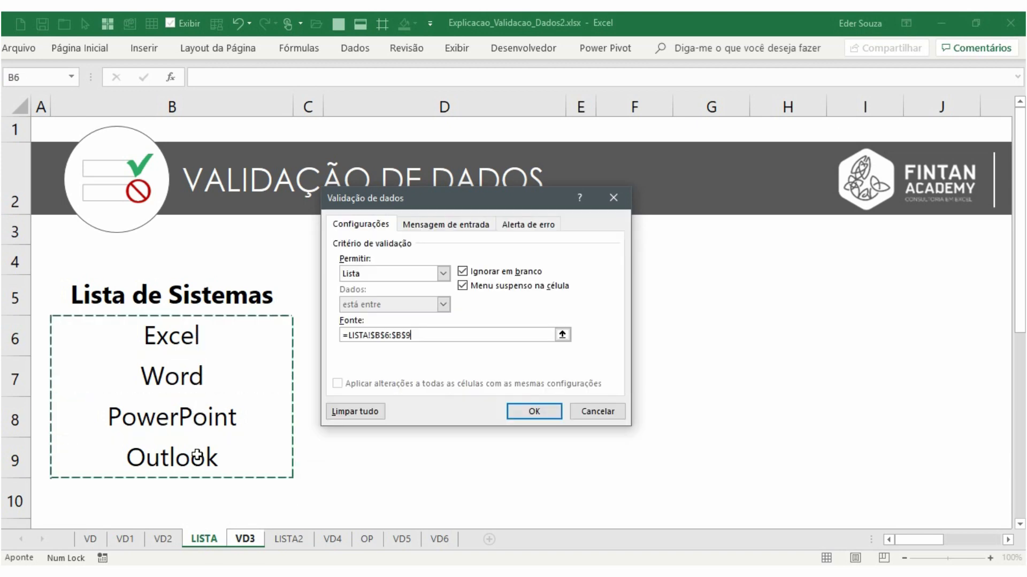
{"action": "left_click", "coordinate": [534, 411]}
Open B8's drop-down list and browse the system entries
{"action": "left_click", "coordinate": [188, 313]}
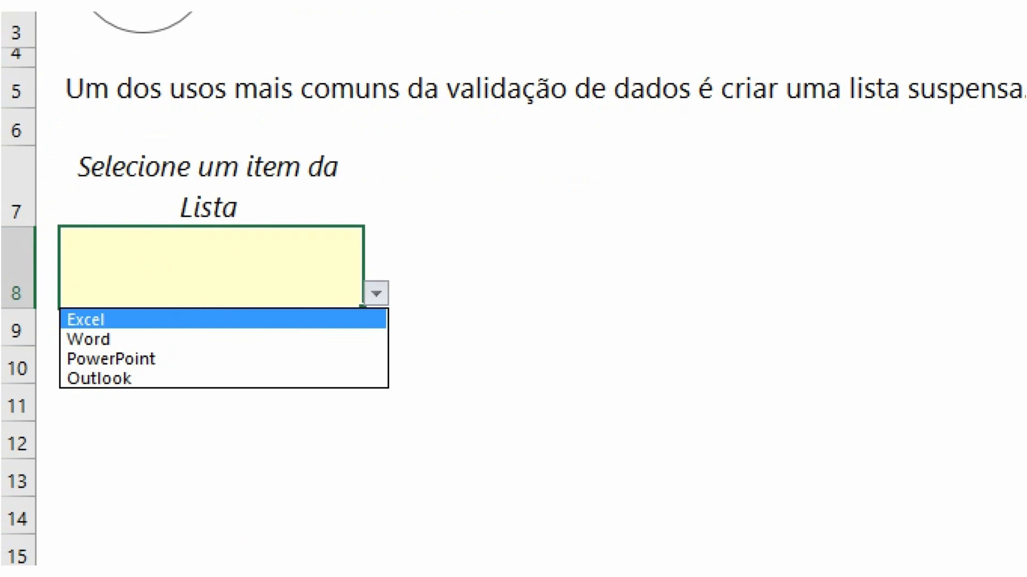
{"action": "key", "text": "Down"}
{"action": "key", "text": "Down"}
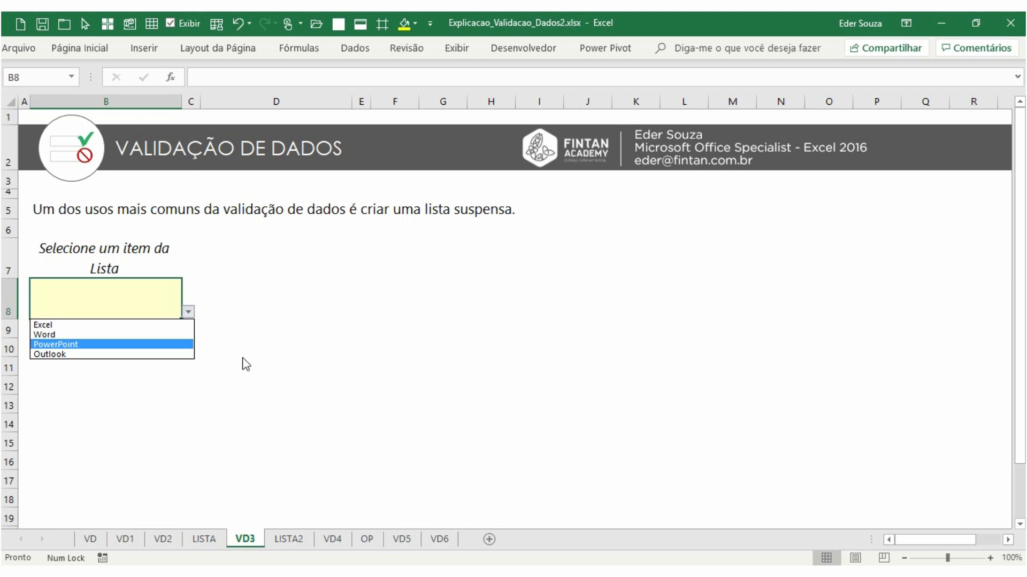
{"action": "left_click", "coordinate": [149, 324]}
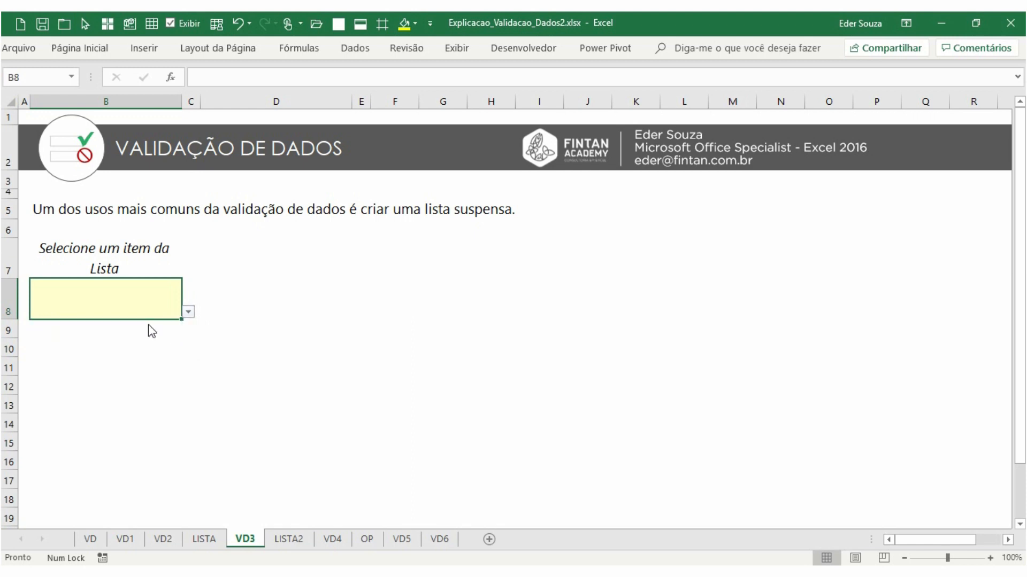
On the LISTA sheet, change the Word entry in B7 to Word 2016
{"action": "left_click", "coordinate": [203, 538]}
{"action": "left_click", "coordinate": [199, 336]}
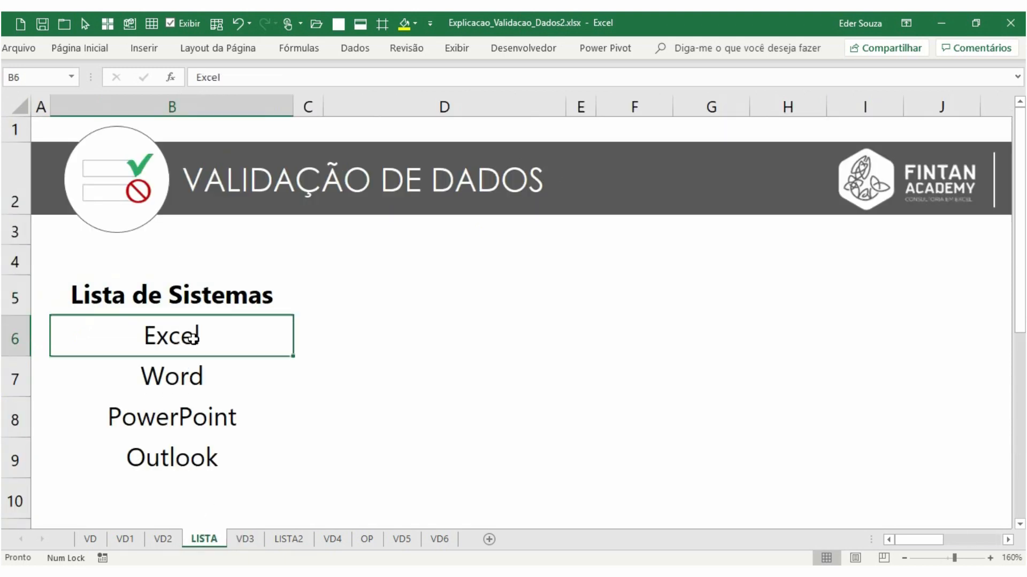
{"action": "double_click", "coordinate": [182, 335]}
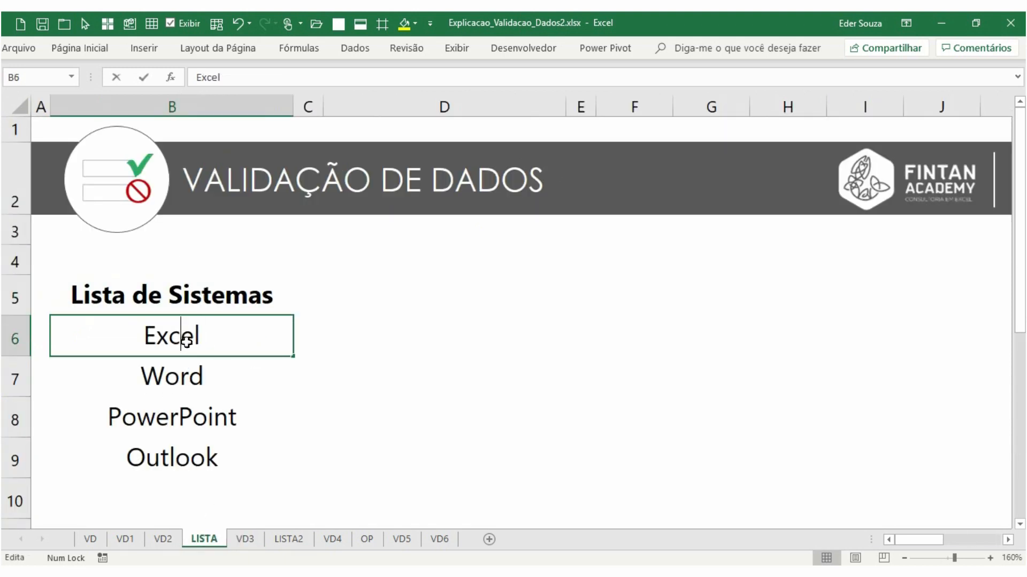
{"action": "double_click", "coordinate": [203, 375]}
{"action": "left_click", "coordinate": [216, 374]}
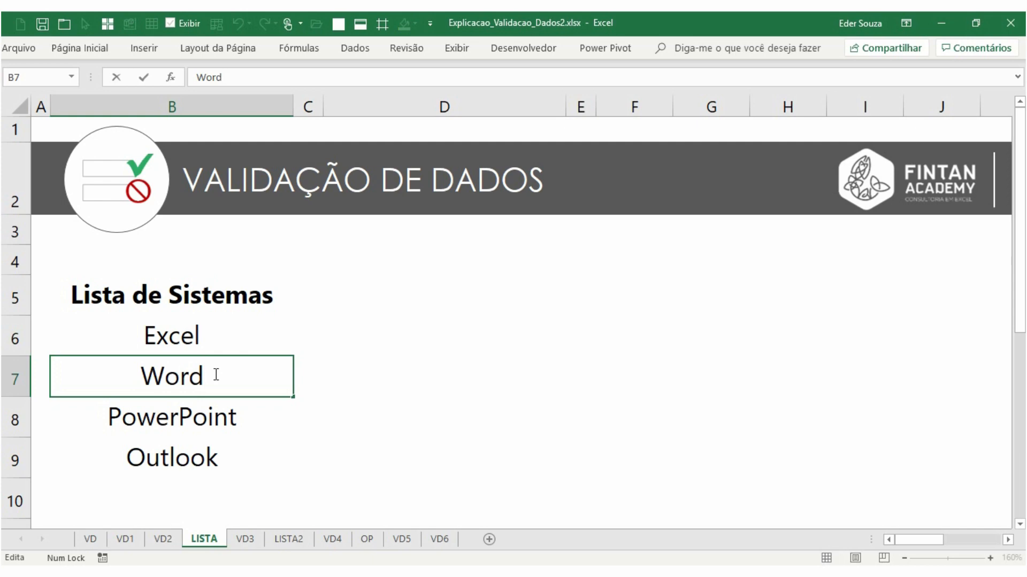
{"action": "type", "text": "2016"}
{"action": "key", "text": "Return"}
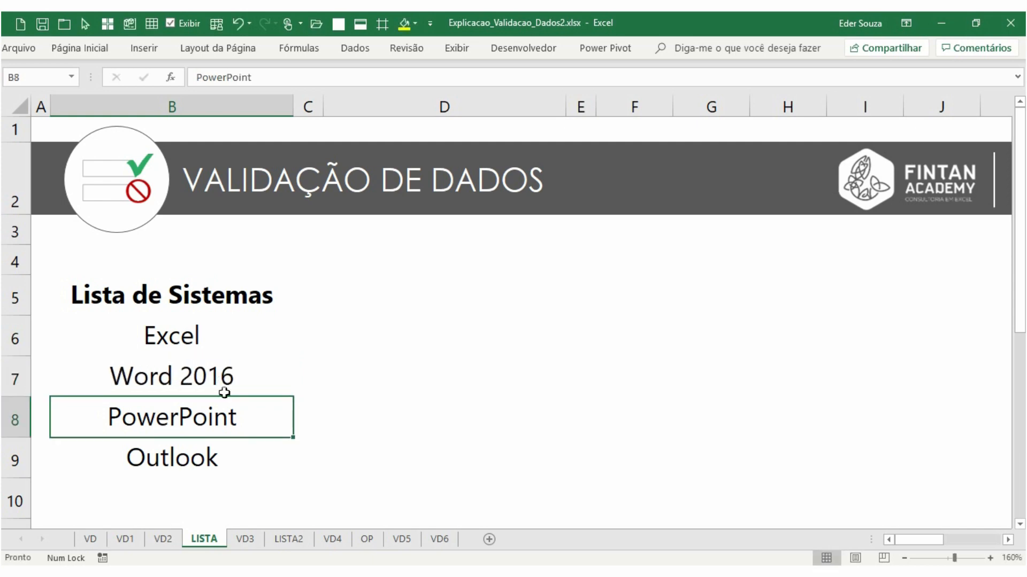
Open B8's drop-down on VD3 to review the updated system entries
{"action": "left_click", "coordinate": [243, 539]}
{"action": "left_click", "coordinate": [188, 311]}
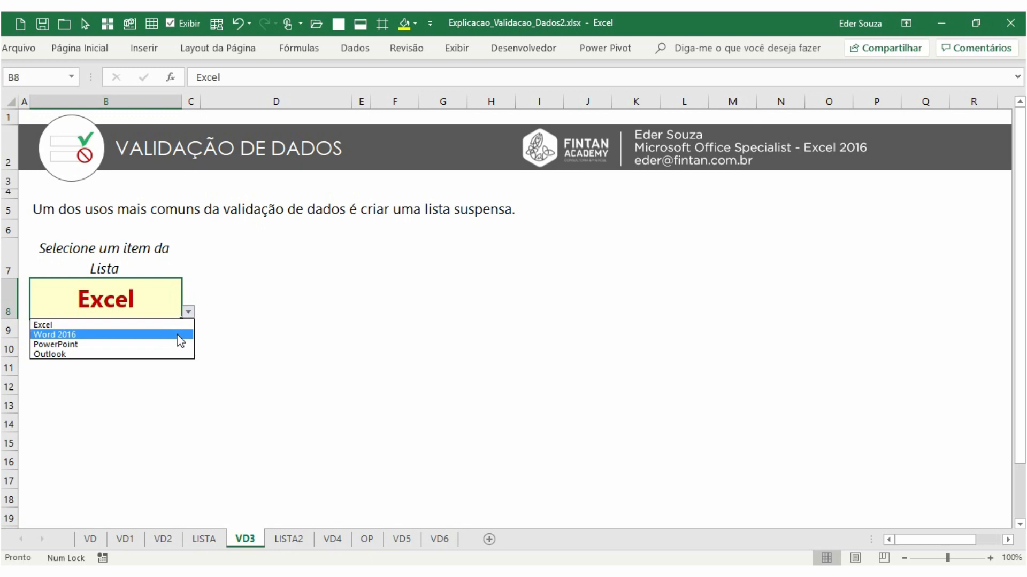
{"action": "key", "text": "Escape"}
{"action": "left_click", "coordinate": [187, 312]}
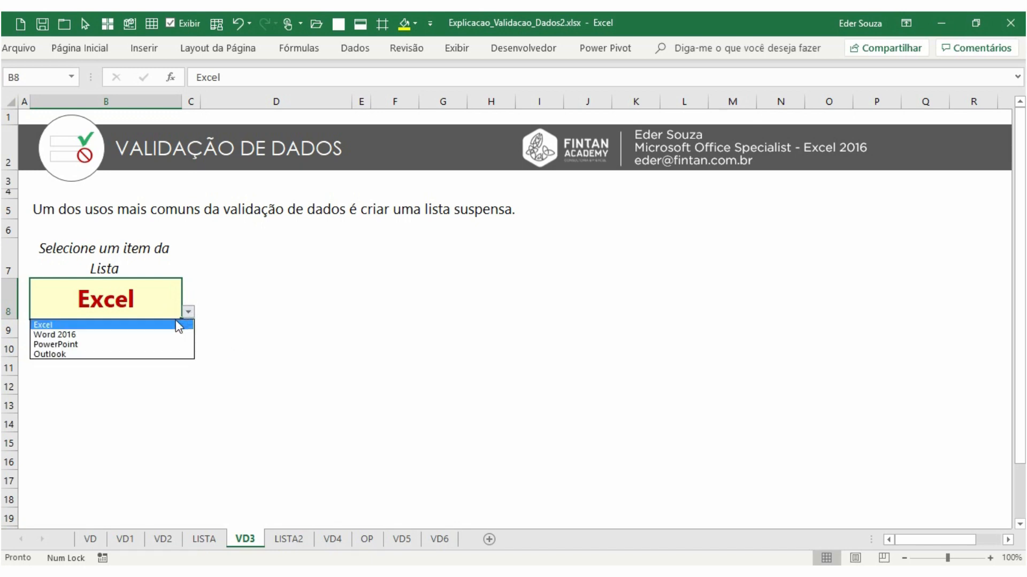
On LISTA, add Calculadora in B10 below the system list
{"action": "left_click", "coordinate": [204, 539]}
{"action": "left_click", "coordinate": [204, 539]}
{"action": "scroll", "coordinate": [183, 389], "scroll_direction": "down", "scroll_amount": 2}
{"action": "scroll", "coordinate": [196, 366], "scroll_direction": "up", "scroll_amount": 2}
{"action": "left_click", "coordinate": [190, 479]}
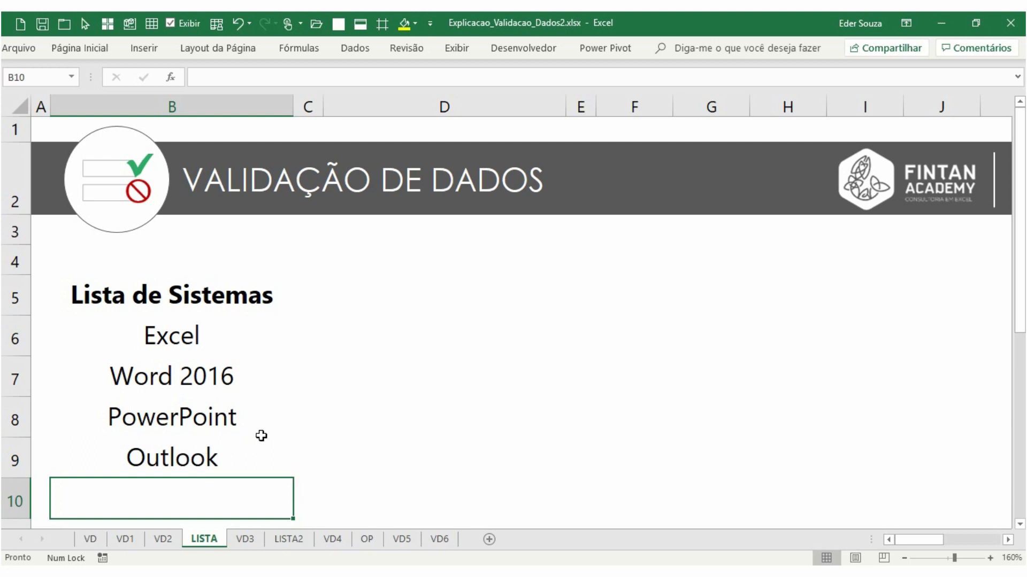
{"action": "type", "text": "Calcu"}
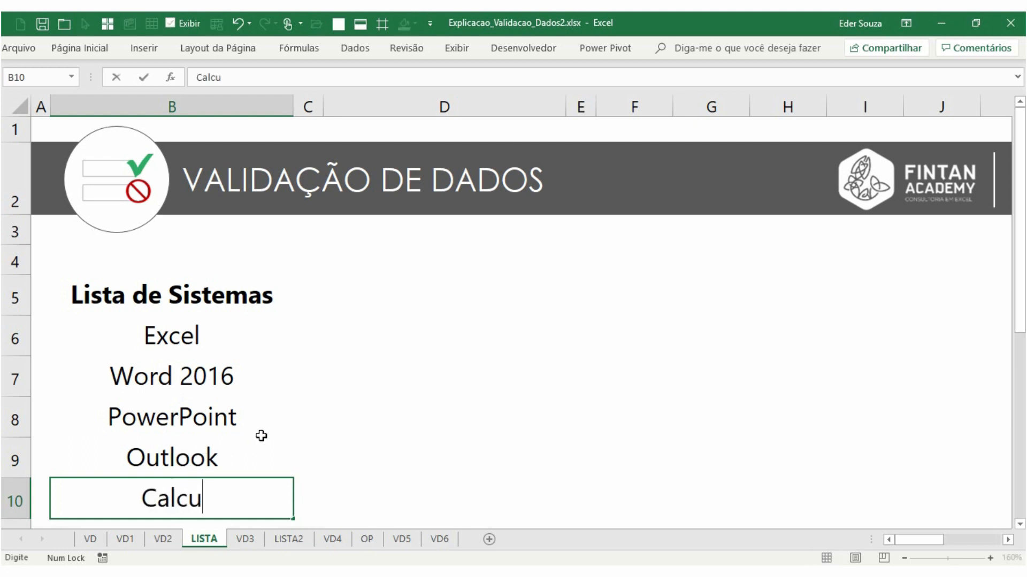
{"action": "type", "text": "ladora"}
{"action": "key", "text": "Return"}
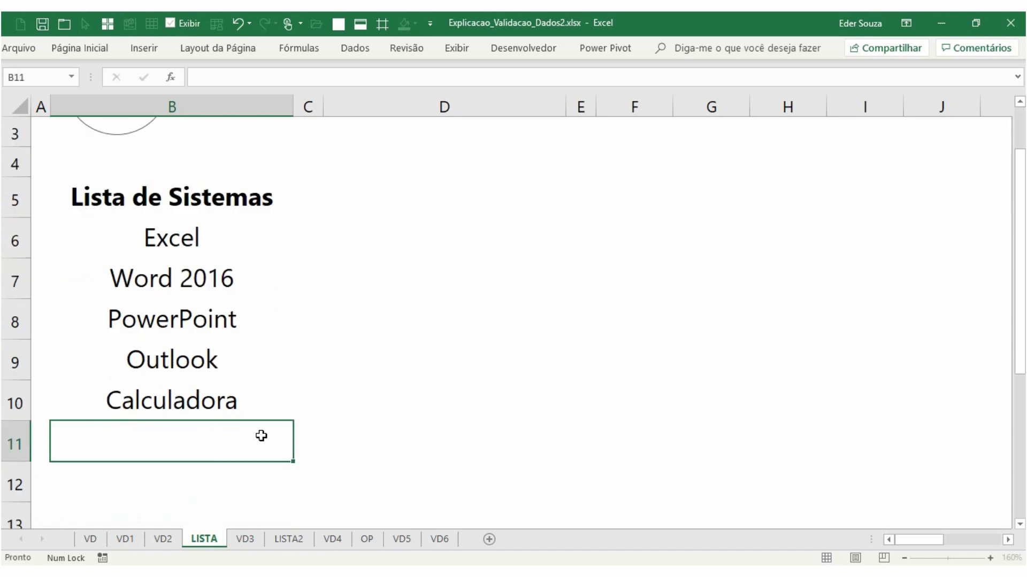
Reopen B8's drop-down on VD3 to check whether the new entry appears
{"action": "left_click", "coordinate": [246, 538]}
{"action": "left_click", "coordinate": [188, 311]}
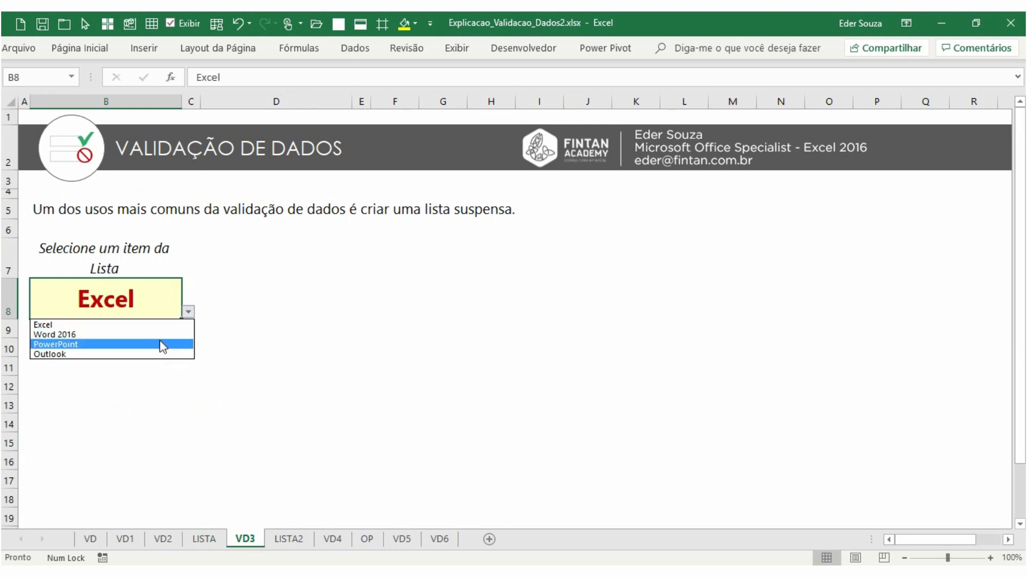
{"action": "key", "text": "Escape"}
Browse the LISTA, VD4 and LISTA2 sheets
{"action": "left_click", "coordinate": [203, 539]}
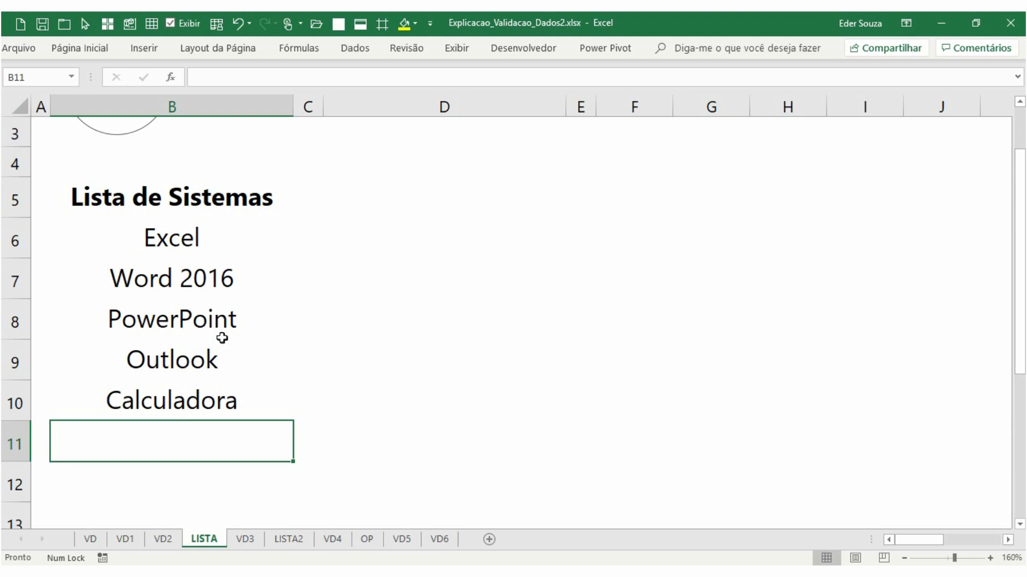
{"action": "left_click", "coordinate": [245, 539]}
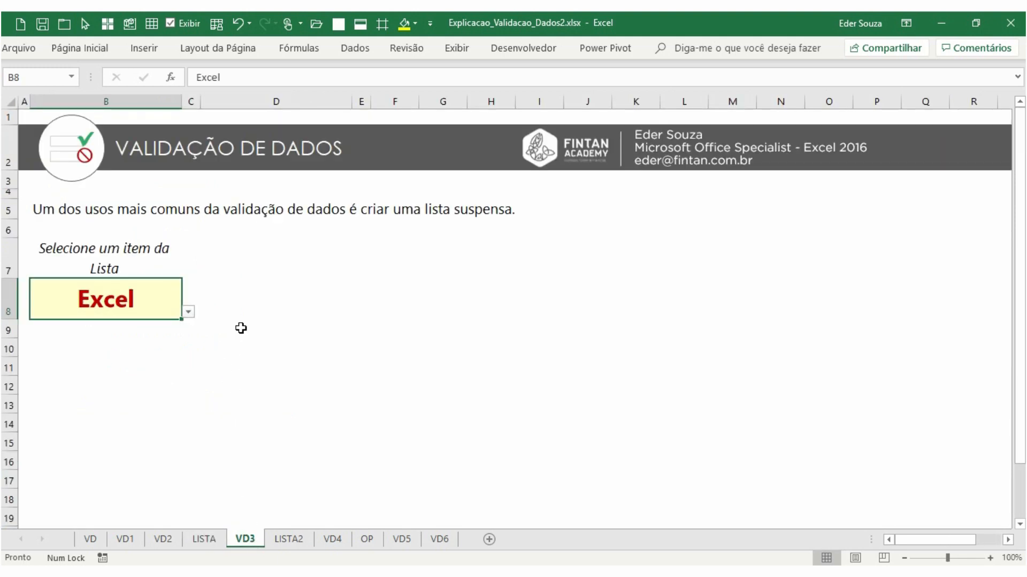
{"action": "left_click", "coordinate": [331, 540]}
{"action": "left_click", "coordinate": [142, 290]}
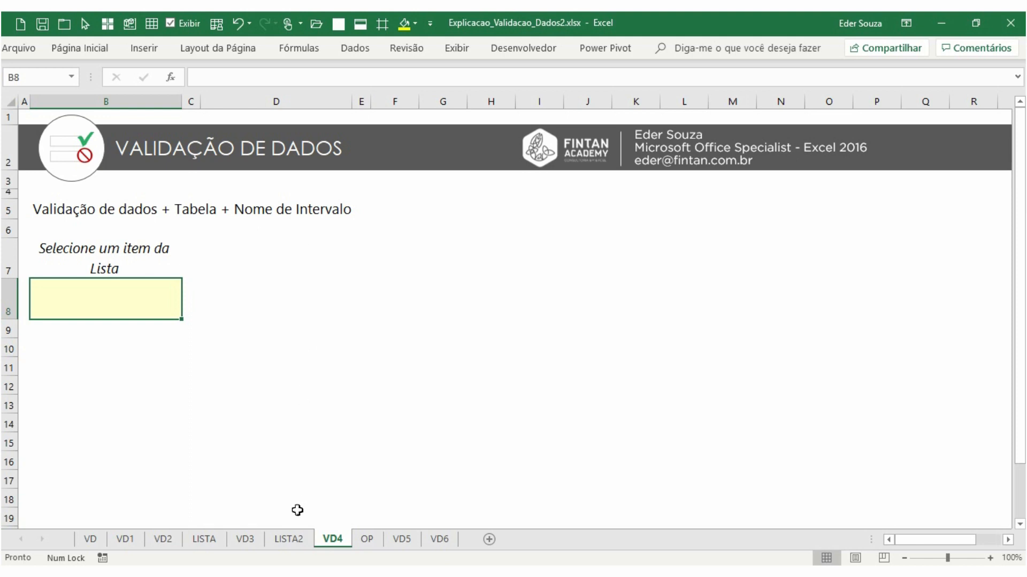
{"action": "left_click", "coordinate": [294, 540]}
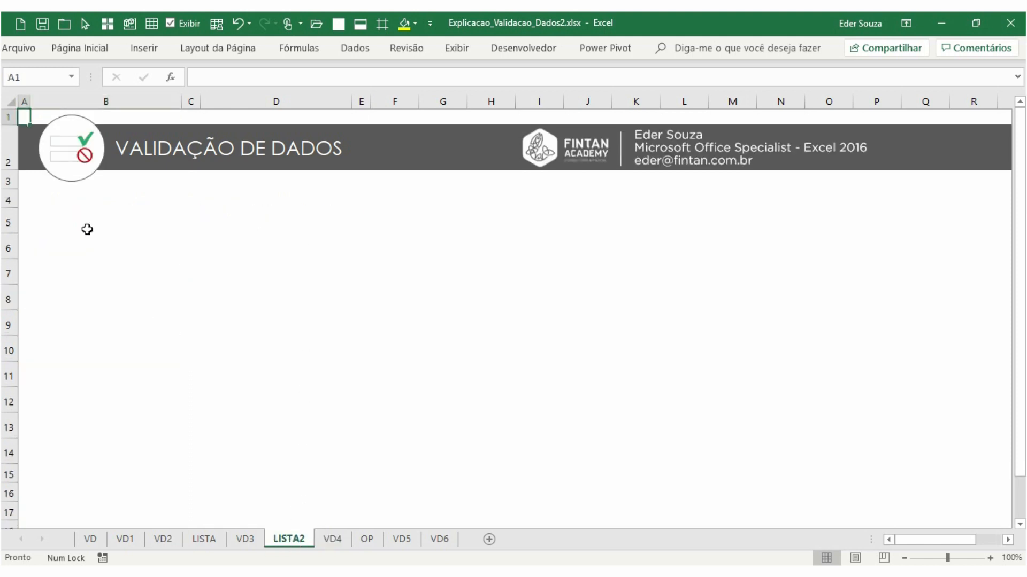
{"action": "left_click", "coordinate": [255, 537]}
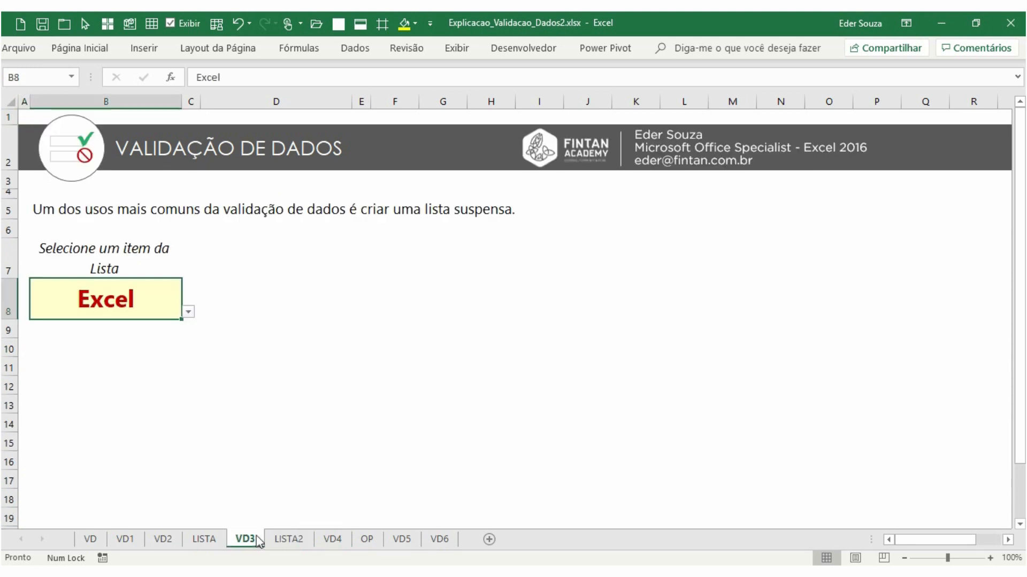
Copy the Lista de Sistemas heading and entries B5:B9 from LISTA and paste them into B5 on LISTA2
{"action": "left_click", "coordinate": [214, 537]}
{"action": "left_click_drag", "start_coordinate": [178, 221], "coordinate": [184, 353]}
{"action": "key", "text": "ctrl+c"}
{"action": "left_click", "coordinate": [313, 540]}
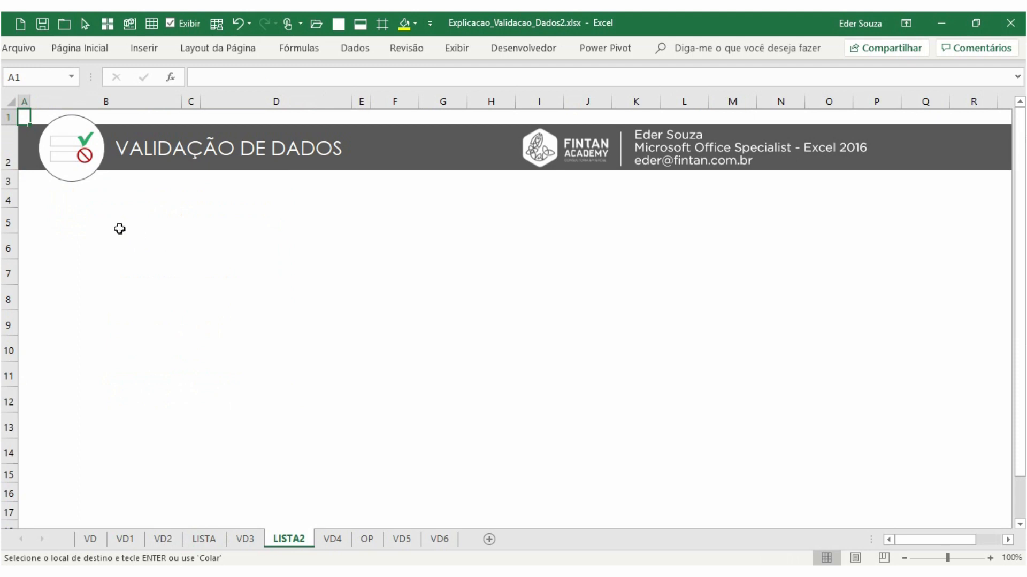
{"action": "left_click", "coordinate": [111, 216]}
{"action": "key", "text": "ctrl+v"}
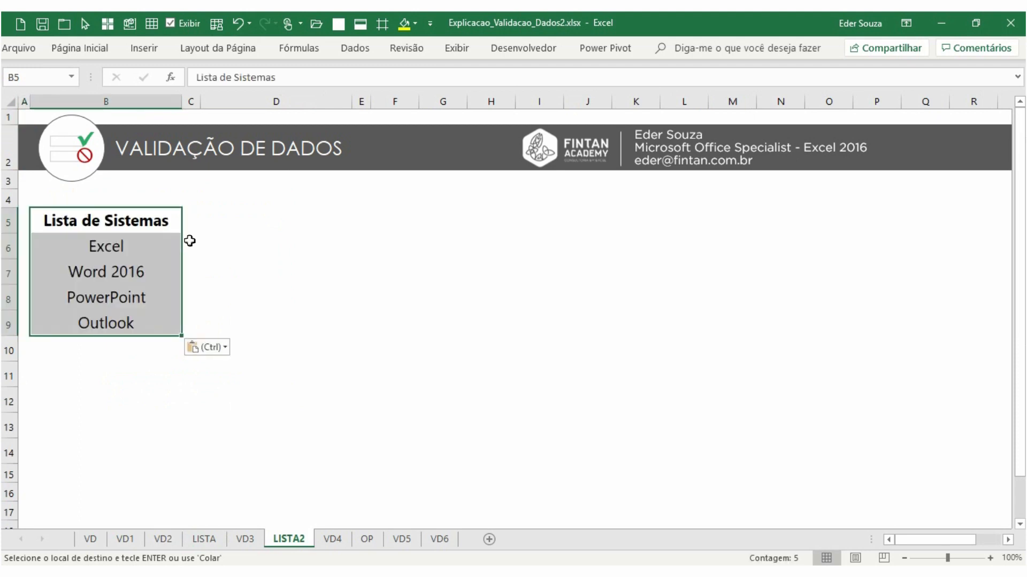
Convert the pasted list B5:B9 on LISTA2 into a table with headers
{"action": "scroll", "coordinate": [202, 282], "scroll_direction": "up", "scroll_amount": 3}
{"action": "scroll", "coordinate": [202, 283], "scroll_direction": "up", "scroll_amount": 1}
{"action": "left_click_drag", "start_coordinate": [921, 541], "coordinate": [827, 540]}
{"action": "left_click", "coordinate": [174, 269]}
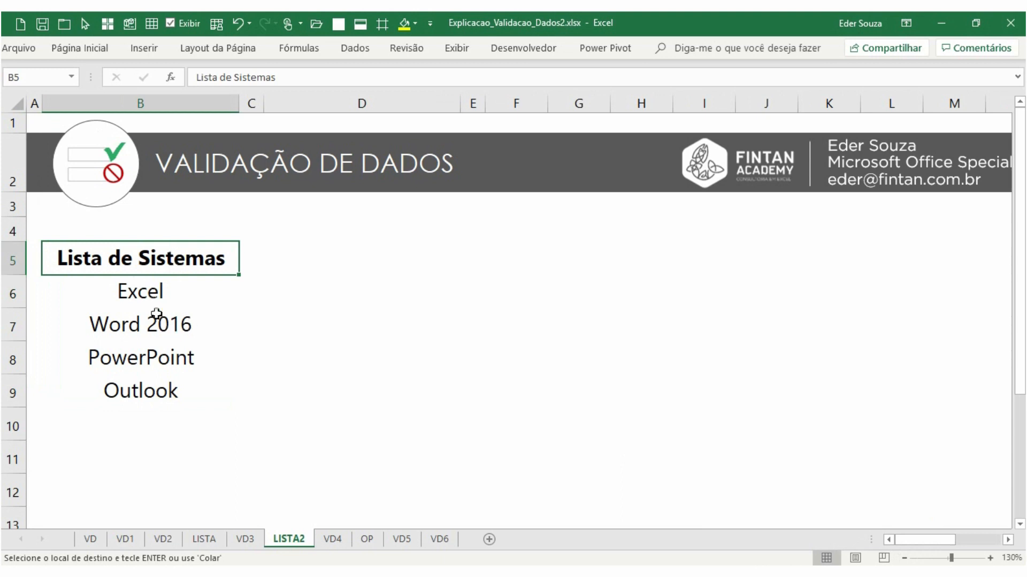
{"action": "left_click_drag", "start_coordinate": [163, 260], "coordinate": [168, 390]}
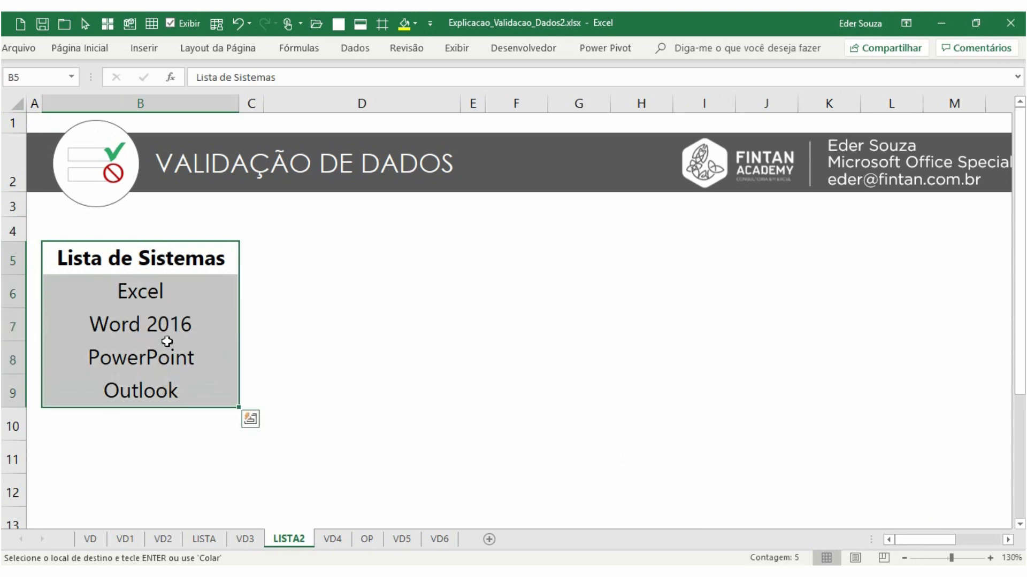
{"action": "left_click", "coordinate": [174, 279]}
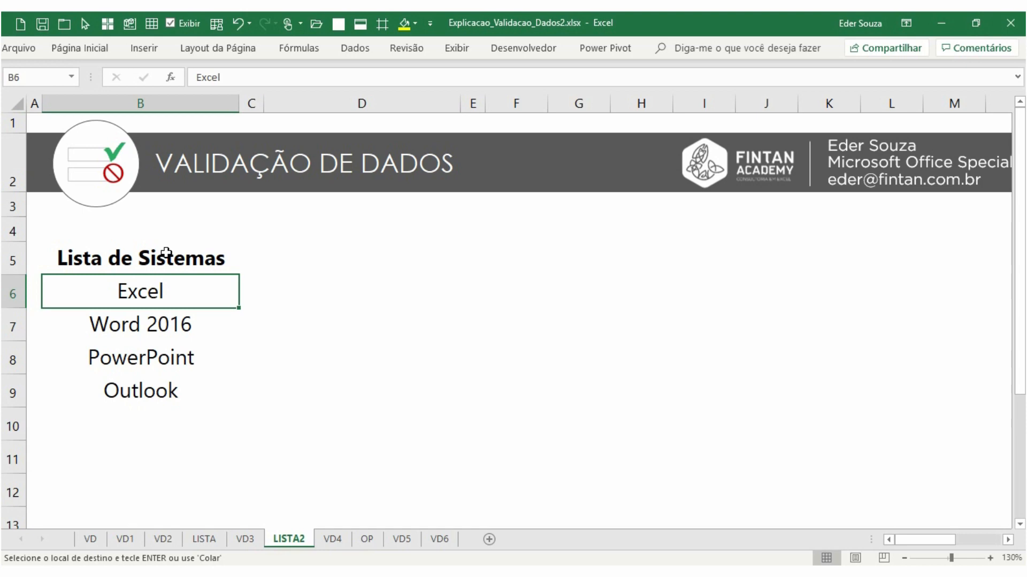
{"action": "double_click", "coordinate": [148, 55]}
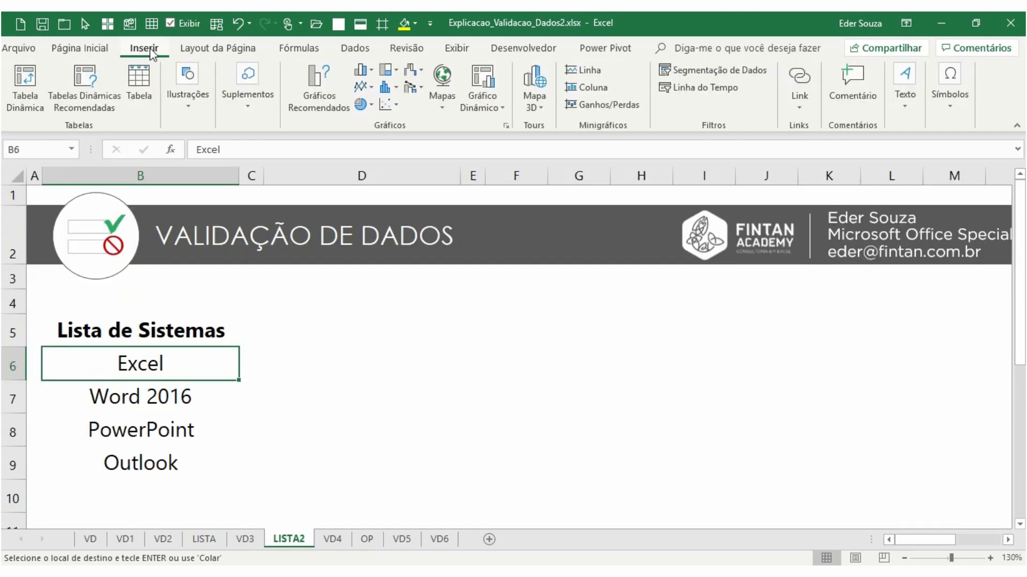
{"action": "left_click", "coordinate": [143, 92]}
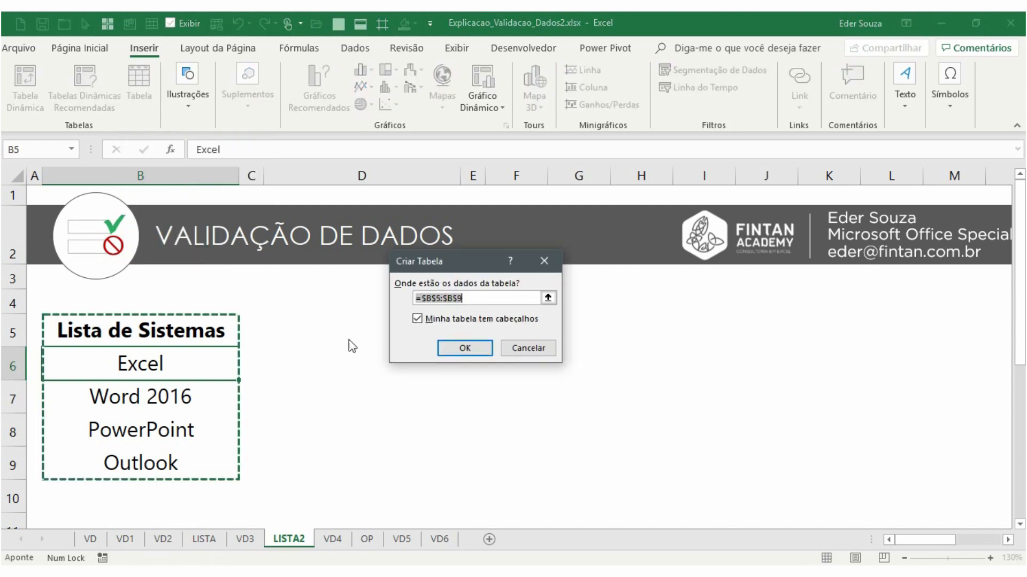
{"action": "left_click_drag", "start_coordinate": [468, 269], "coordinate": [360, 307]}
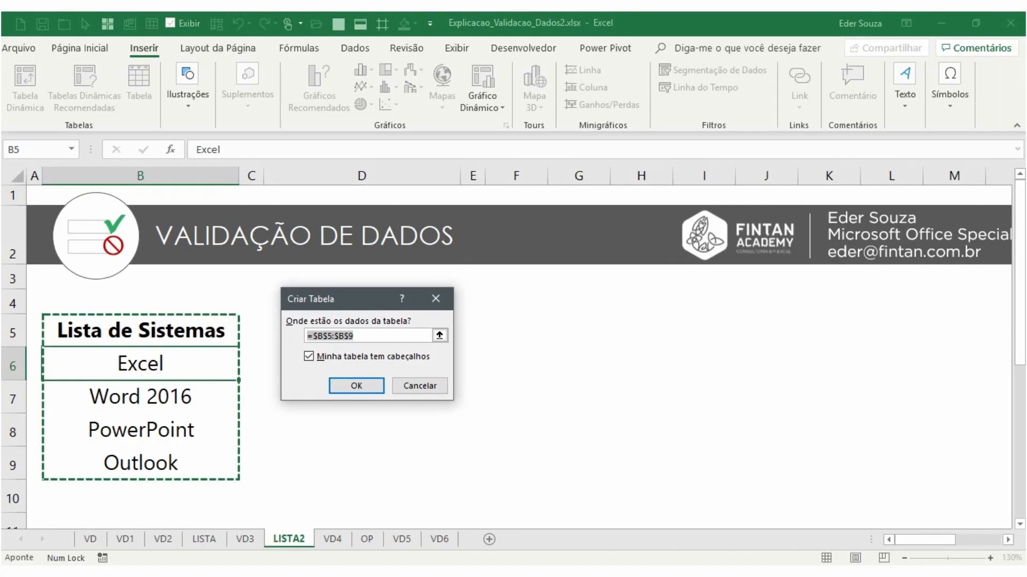
{"action": "left_click", "coordinate": [329, 385]}
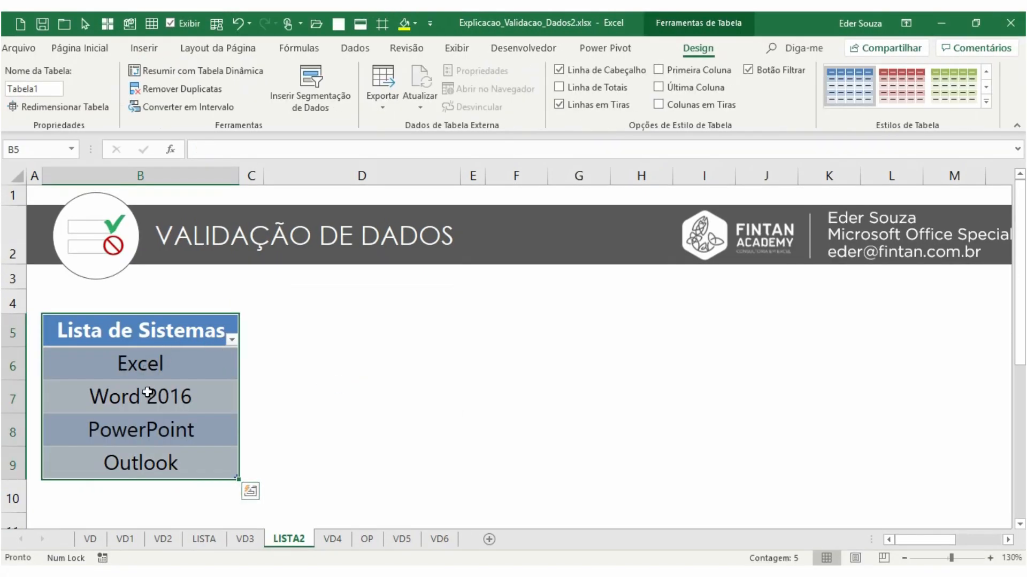
Name the table's entries B6:B9 listaSistema and check the name in the name list
{"action": "left_click", "coordinate": [182, 390]}
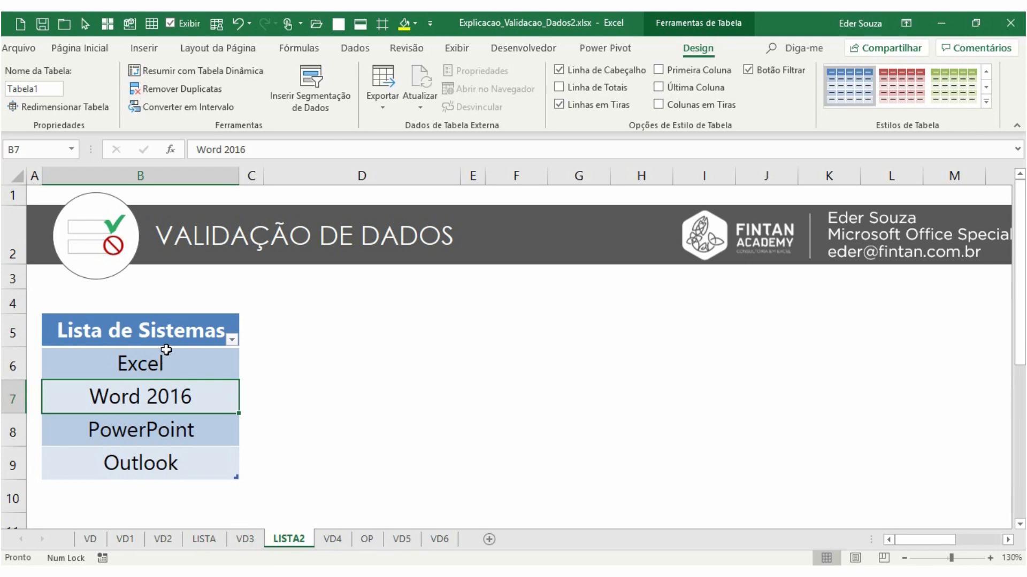
{"action": "left_click", "coordinate": [164, 332]}
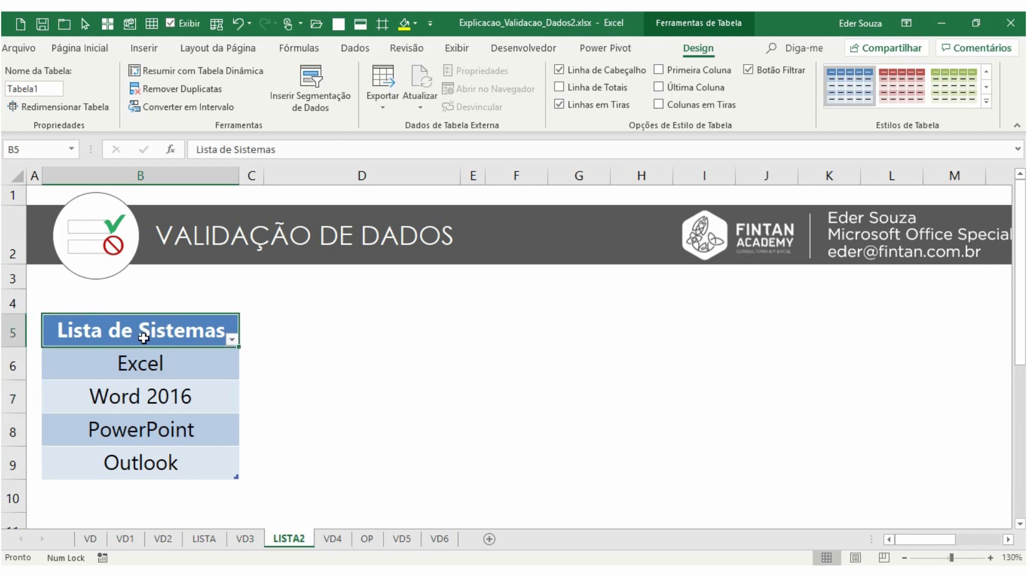
{"action": "left_click_drag", "start_coordinate": [155, 359], "coordinate": [180, 454]}
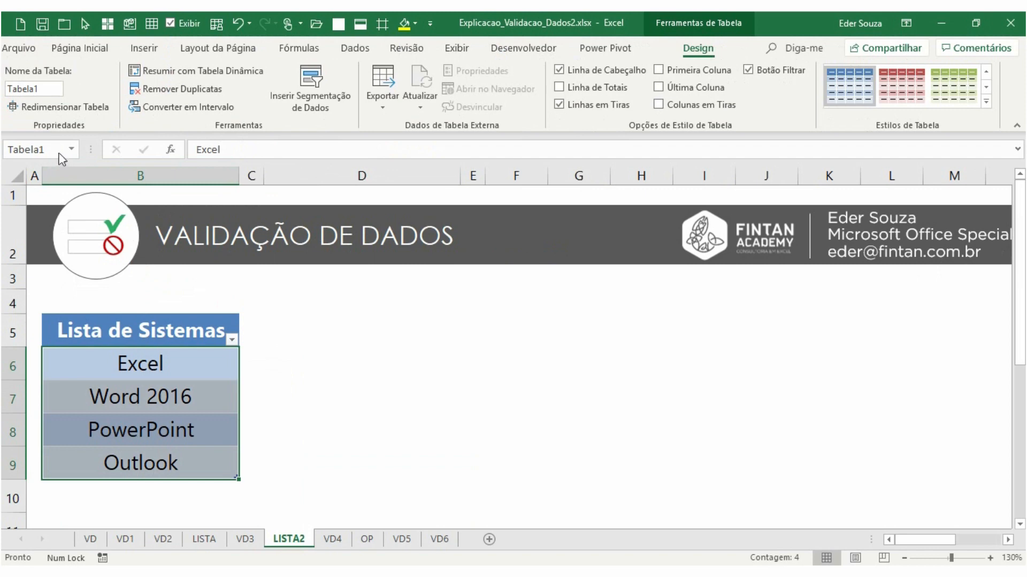
{"action": "left_click", "coordinate": [55, 149]}
{"action": "type", "text": "li"}
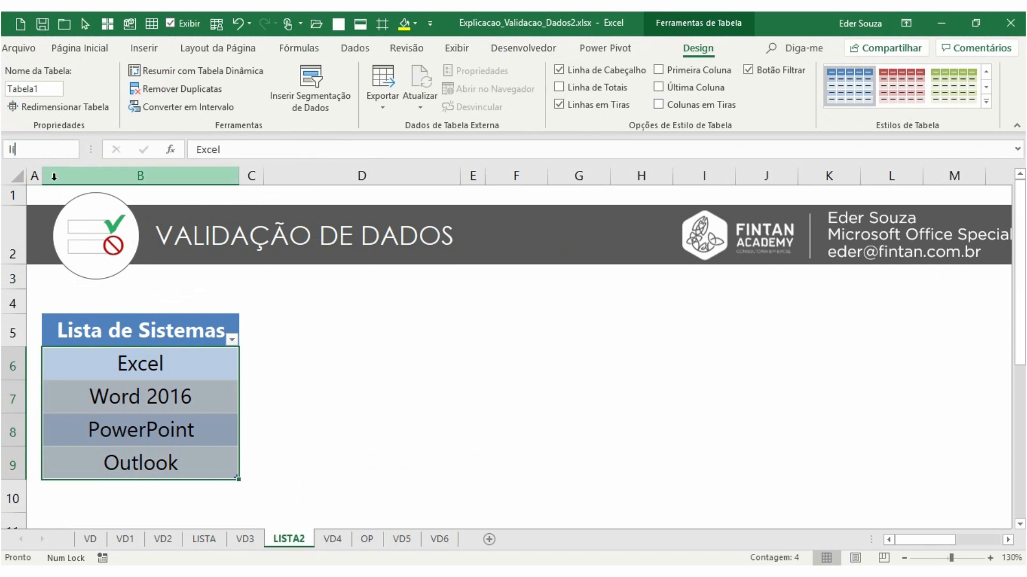
{"action": "type", "text": "staSistema"}
{"action": "key", "text": "Return"}
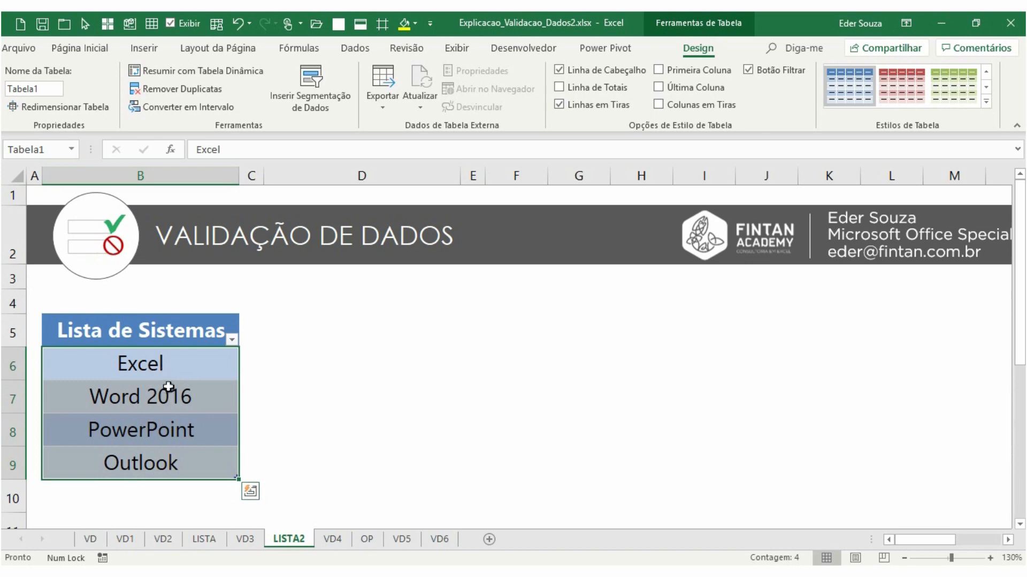
{"action": "left_click", "coordinate": [71, 149]}
{"action": "left_click", "coordinate": [73, 166]}
Open data validation for cell B8 on the VD4 sheet and set it to allow a List
{"action": "left_click", "coordinate": [332, 540]}
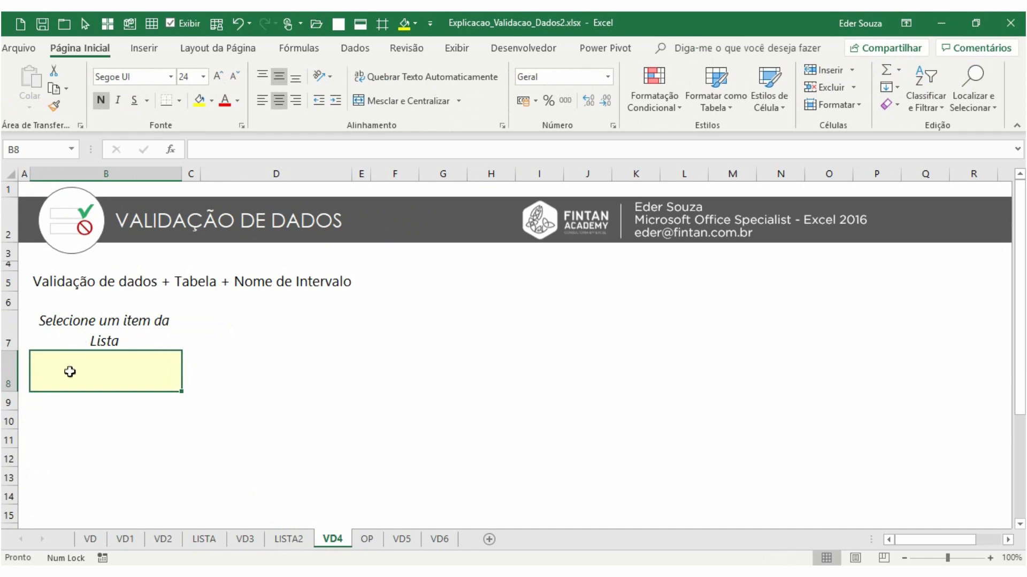
{"action": "double_click", "coordinate": [80, 48]}
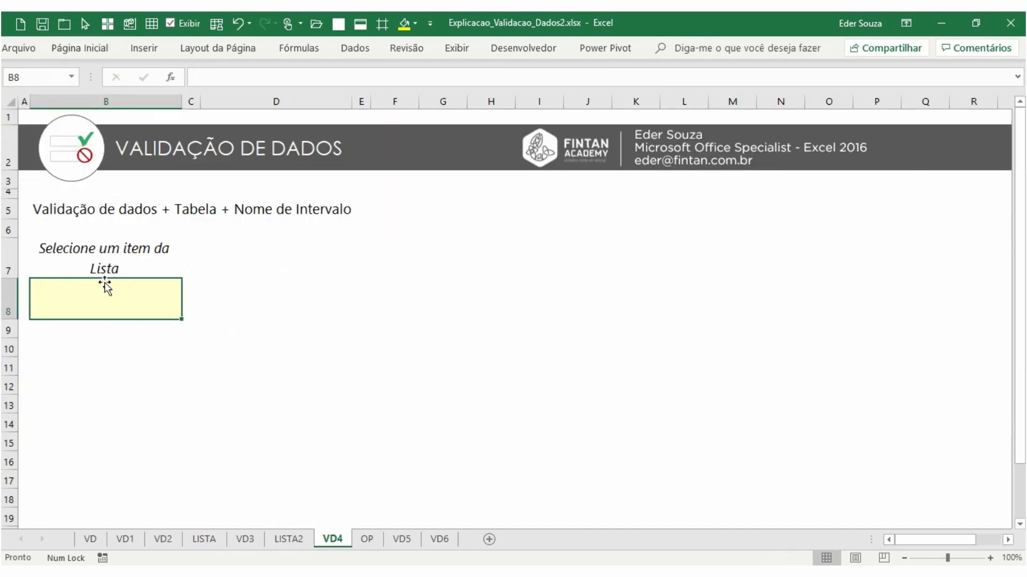
{"action": "left_click", "coordinate": [355, 48]}
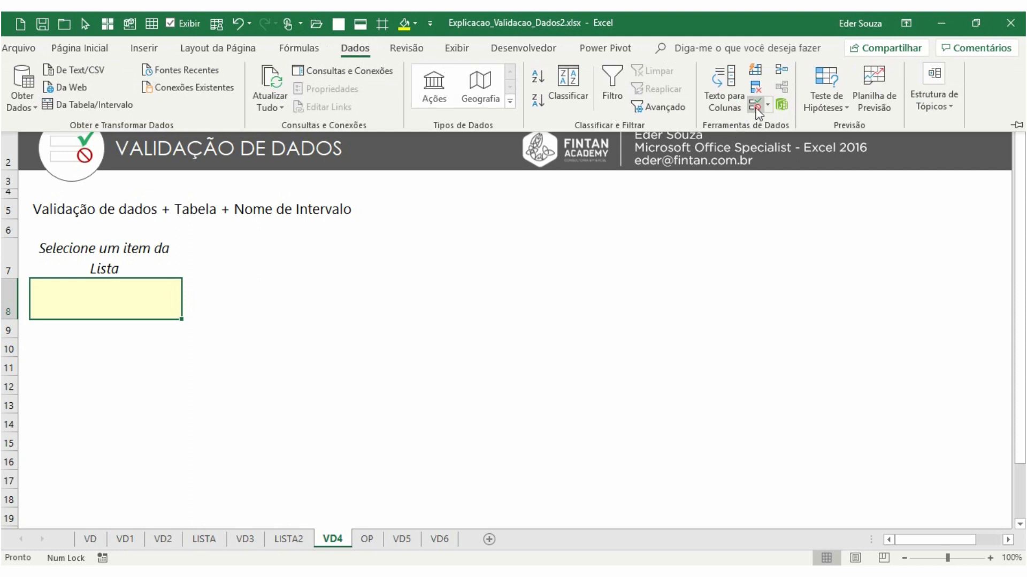
{"action": "left_click", "coordinate": [756, 107]}
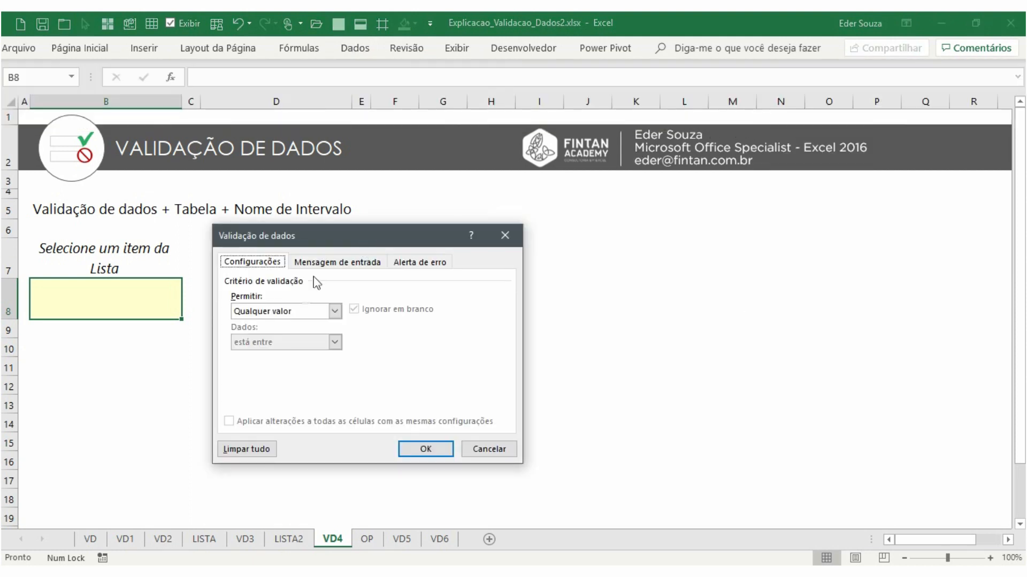
{"action": "left_click", "coordinate": [288, 311]}
{"action": "left_click", "coordinate": [277, 354]}
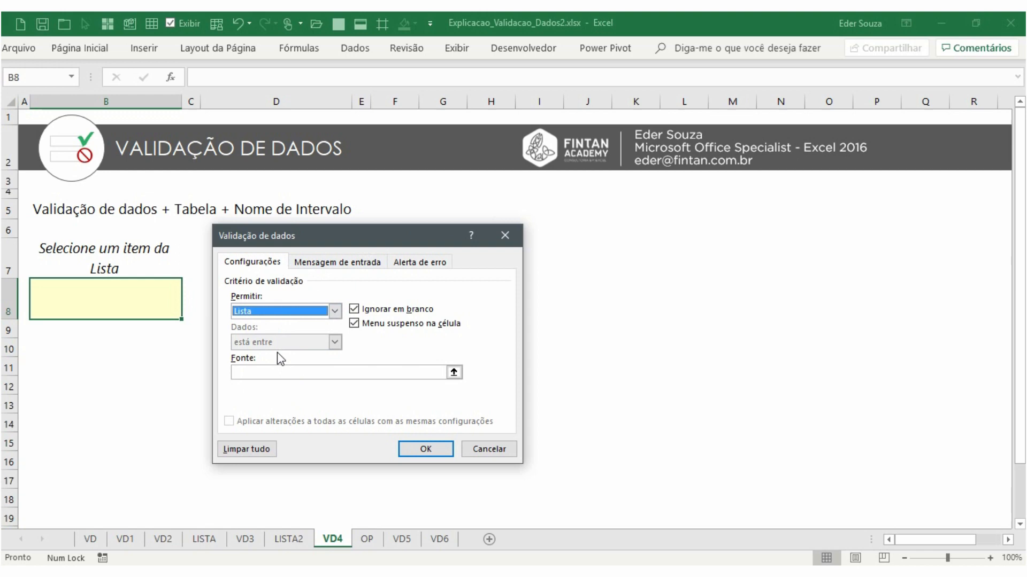
{"action": "left_click", "coordinate": [270, 370]}
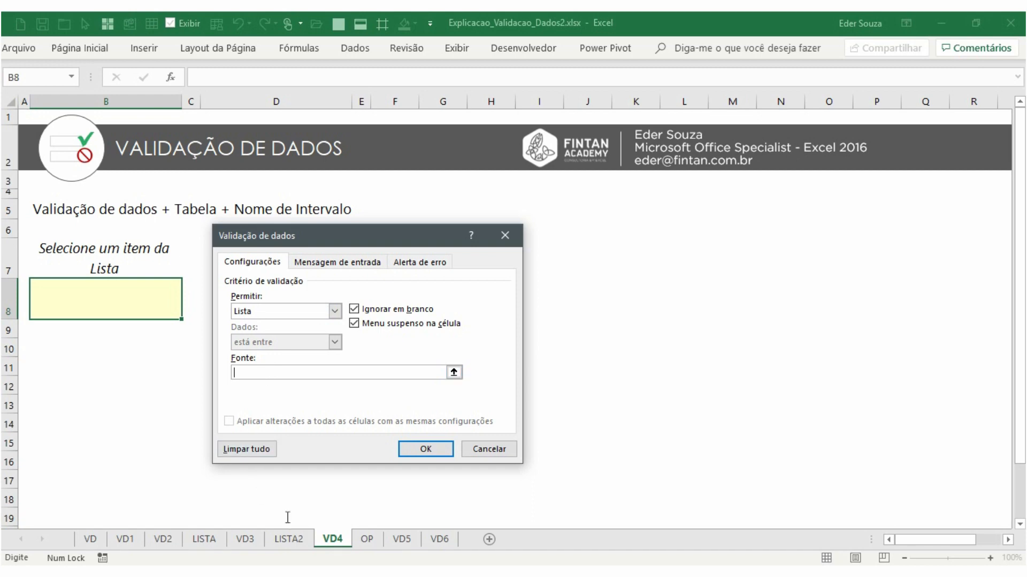
Select B6:B9 on LISTA2 as the list source, then clear the source field again
{"action": "left_click", "coordinate": [292, 538]}
{"action": "left_click_drag", "start_coordinate": [170, 298], "coordinate": [161, 388]}
{"action": "left_click_drag", "start_coordinate": [320, 373], "coordinate": [230, 373]}
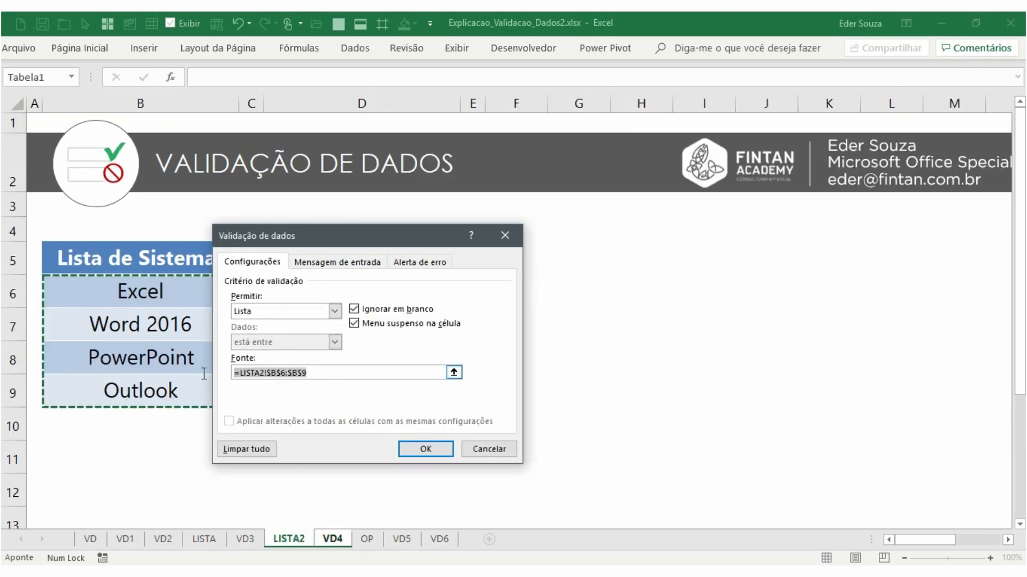
{"action": "key", "text": "BackSpace"}
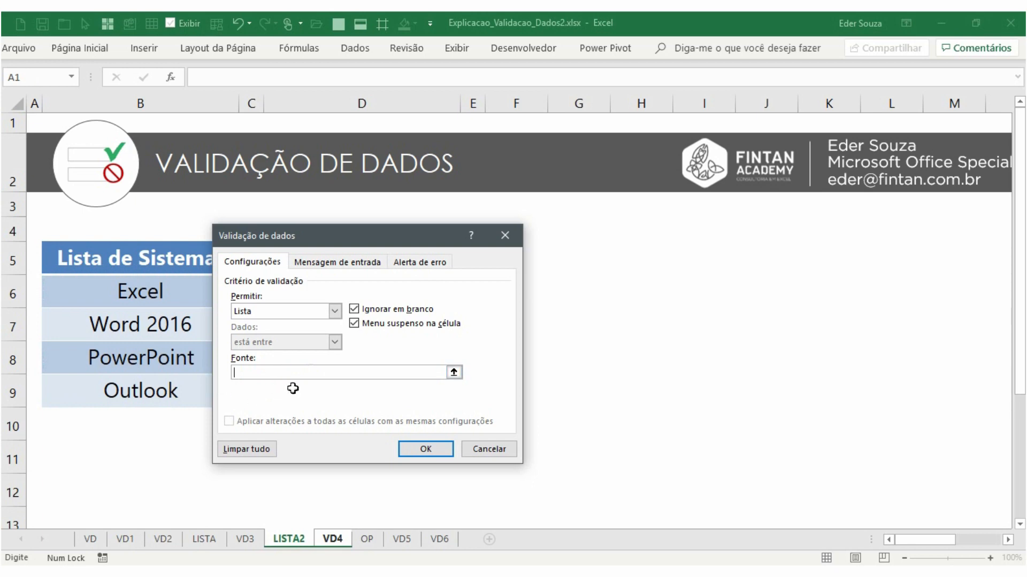
{"action": "type", "text": "="}
{"action": "left_click", "coordinate": [332, 538]}
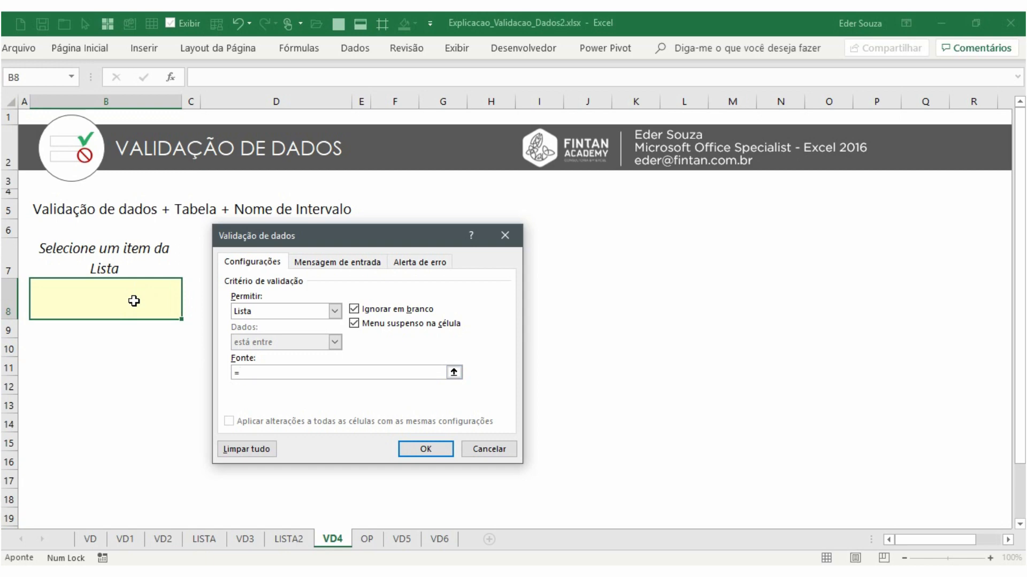
{"action": "key", "text": "BackSpace"}
Paste the name listaSistema as the list source and apply the validation
{"action": "key", "text": "F3"}
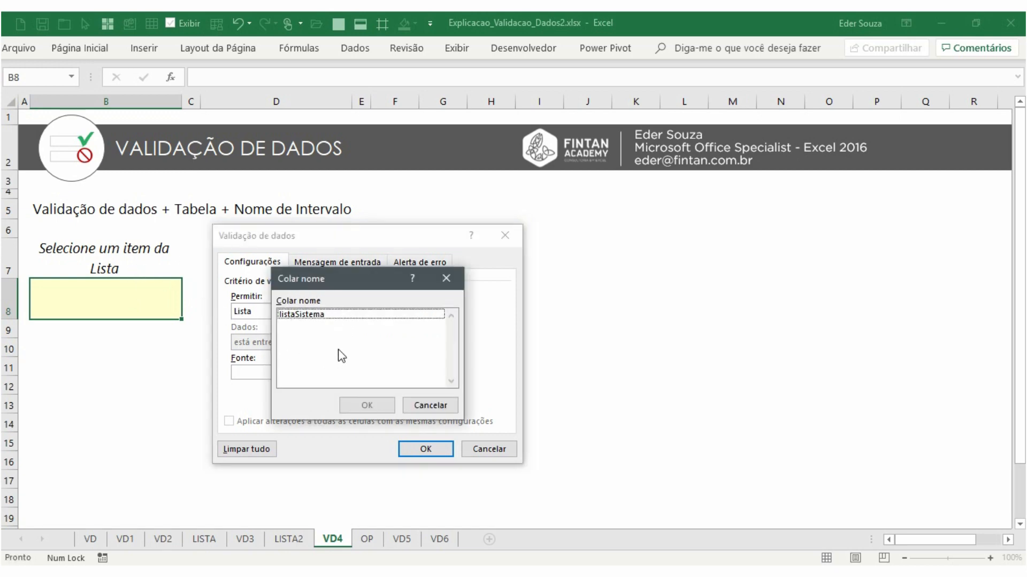
{"action": "left_click", "coordinate": [300, 315]}
{"action": "left_click", "coordinate": [366, 405]}
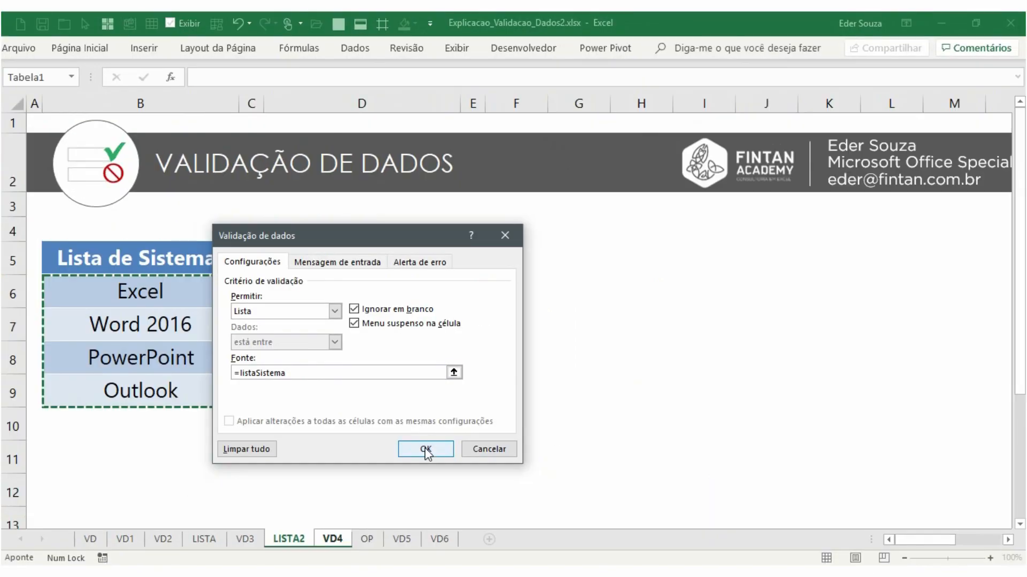
{"action": "left_click", "coordinate": [596, 544]}
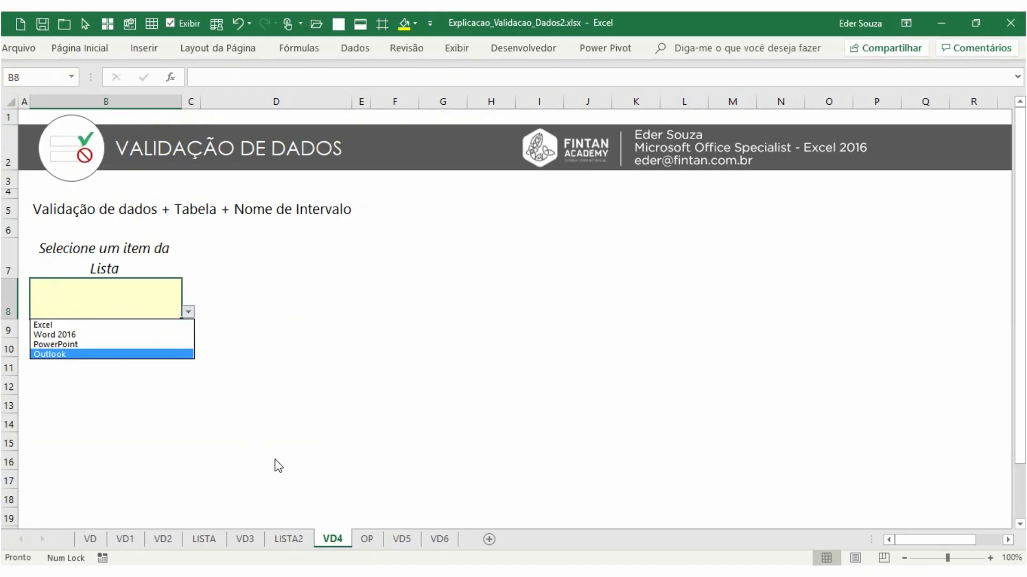
Add Calculadora as a new entry below Outlook in the table on LISTA2
{"action": "left_click", "coordinate": [276, 462]}
{"action": "left_click", "coordinate": [293, 541]}
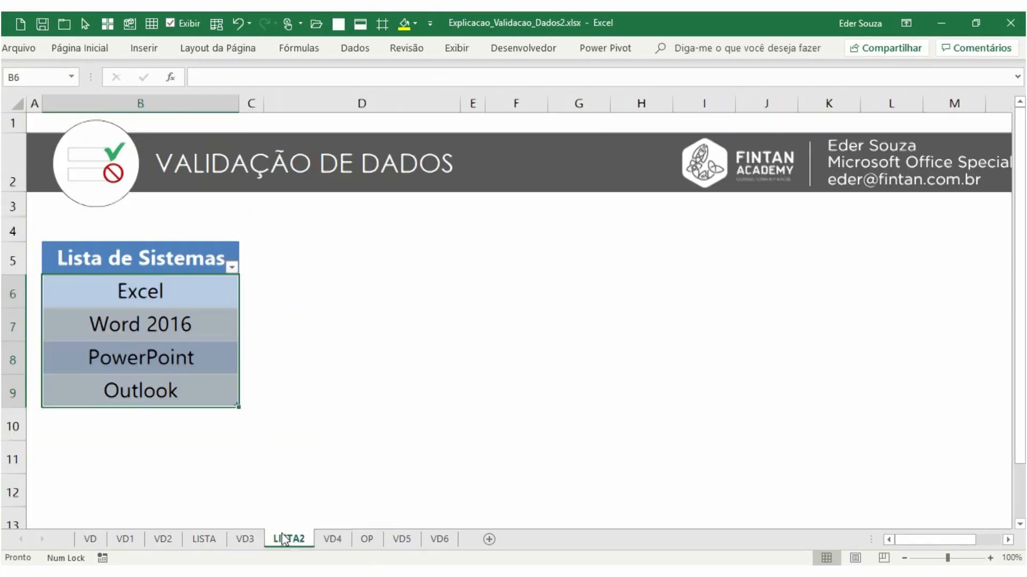
{"action": "left_click", "coordinate": [148, 417]}
{"action": "type", "text": "Ca"}
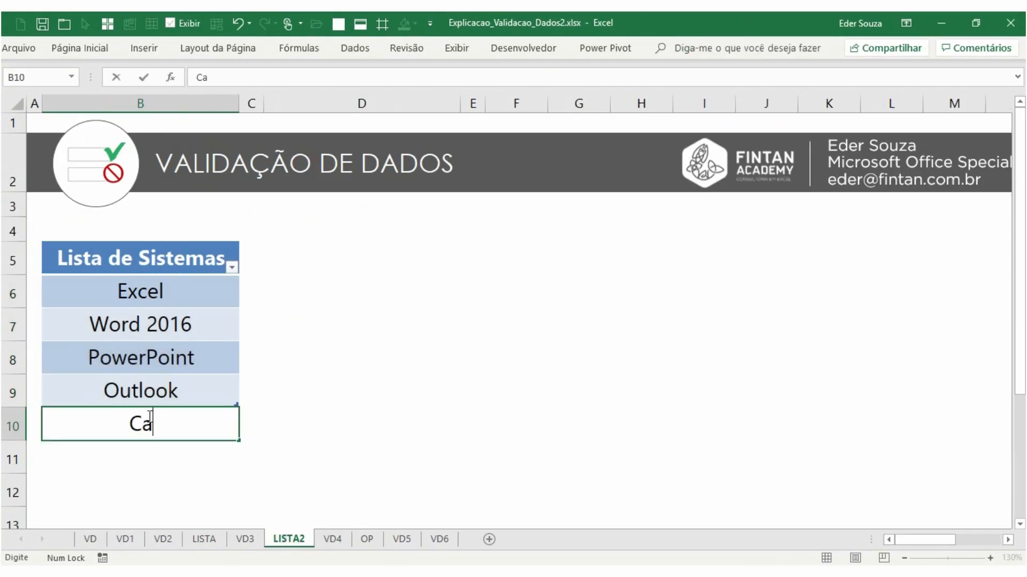
{"action": "type", "text": "lculadora"}
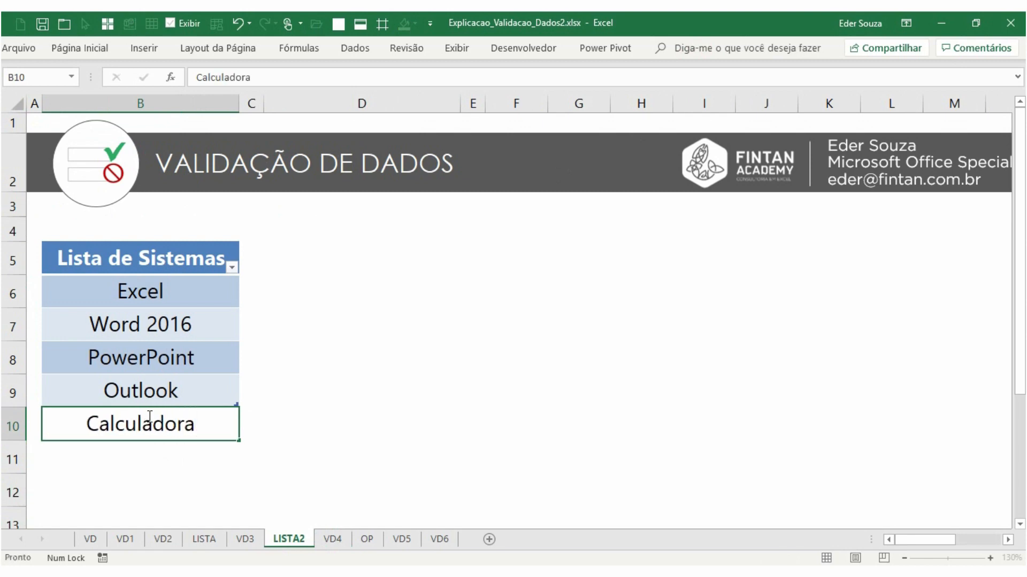
{"action": "key", "text": "Return"}
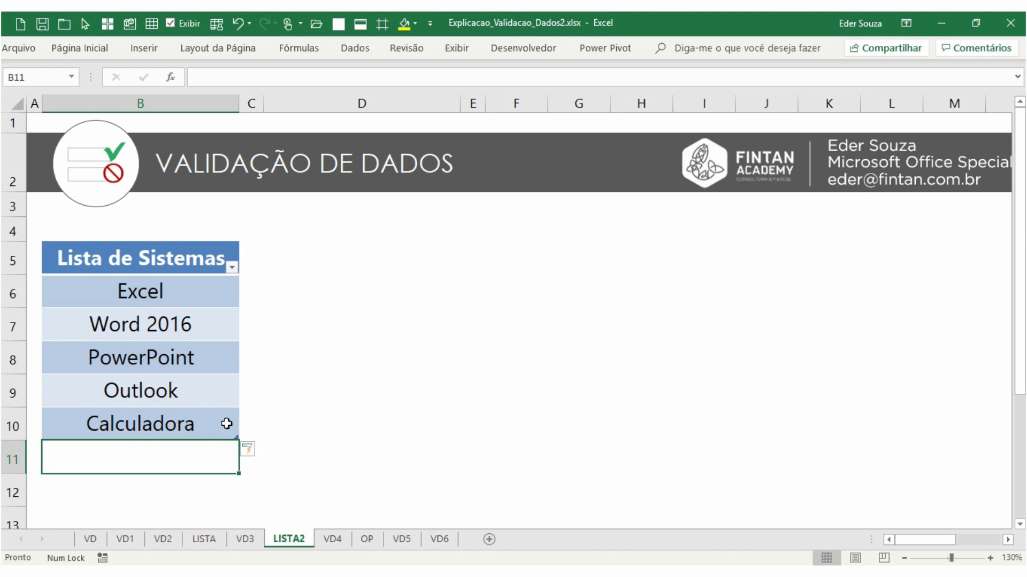
Open the drop-down list in B8 on VD4 to check its entries, then close it
{"action": "left_click", "coordinate": [332, 538]}
{"action": "left_click", "coordinate": [188, 312]}
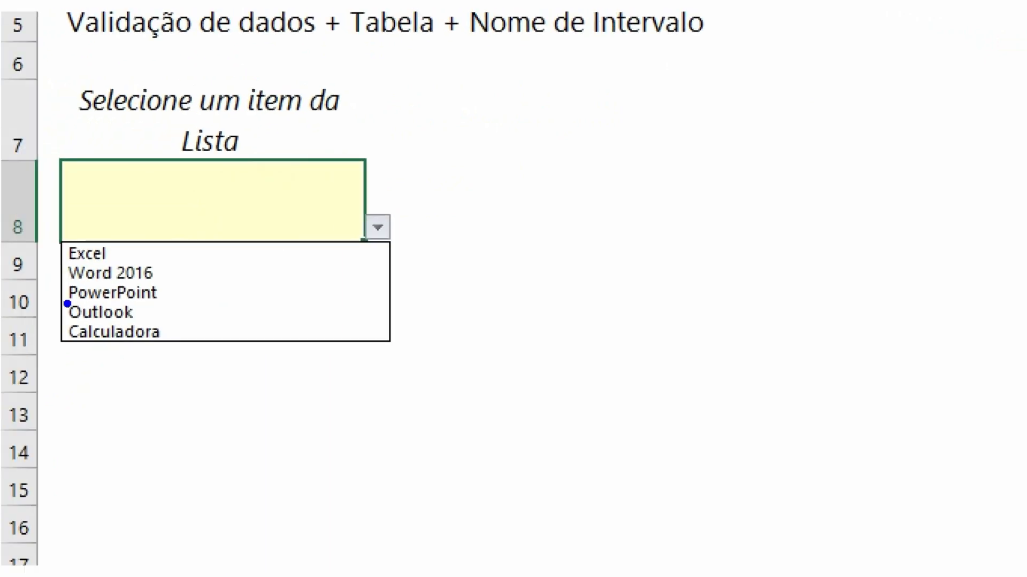
{"action": "mouse_move", "coordinate": [57, 316]}
{"action": "left_mouse_down"}
{"action": "mouse_move", "coordinate": [137, 360]}
{"action": "mouse_move", "coordinate": [187, 361]}
{"action": "left_mouse_up"}
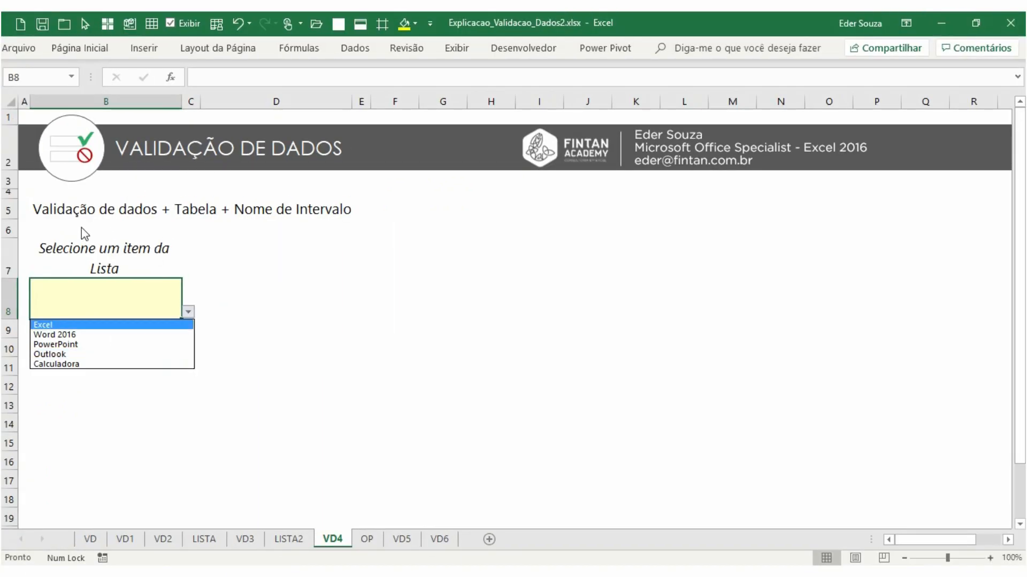
{"action": "key", "text": "Escape"}
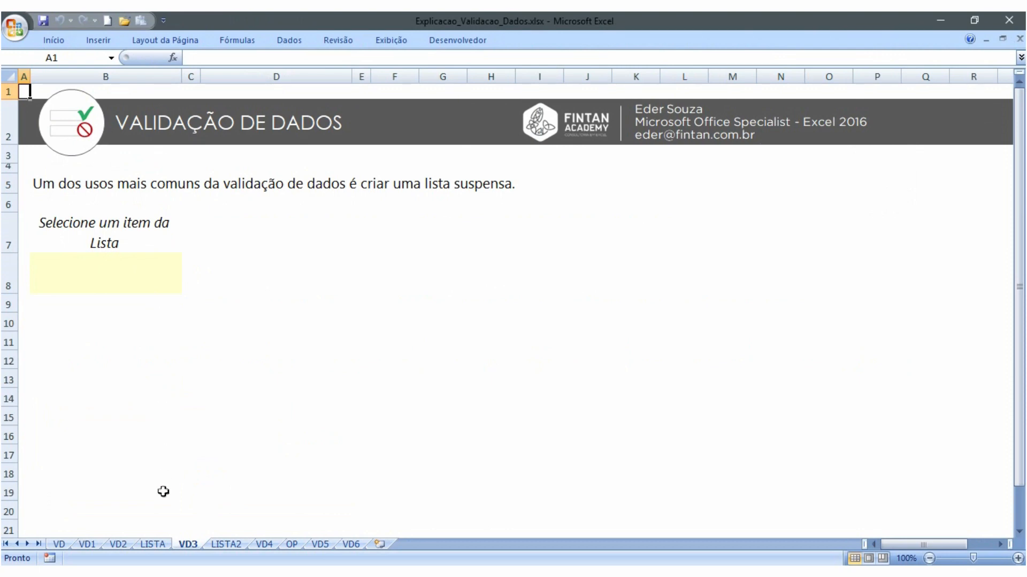
On the LISTA sheet, enter the heading Lista de Sistemas in B5 with Excel and Word below it
{"action": "left_click", "coordinate": [153, 544]}
{"action": "left_click", "coordinate": [85, 194]}
{"action": "type", "text": "Lista de S"}
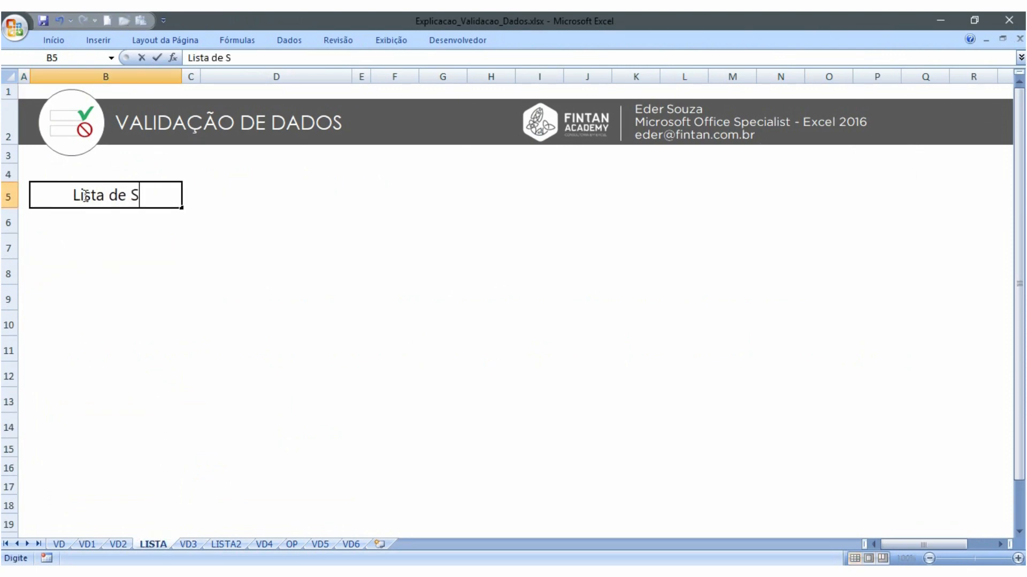
{"action": "type", "text": "istemas"}
{"action": "key", "text": "Return"}
{"action": "type", "text": "Exel"}
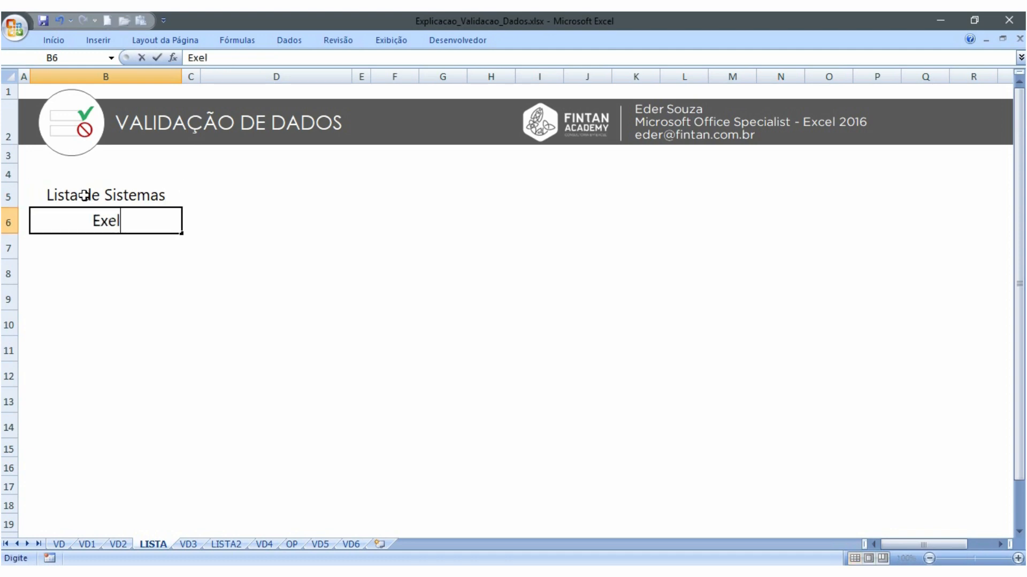
{"action": "key", "text": "Return"}
{"action": "key", "text": "Up"}
{"action": "type", "text": "Excel"}
{"action": "key", "text": "Return"}
{"action": "type", "text": "Word"}
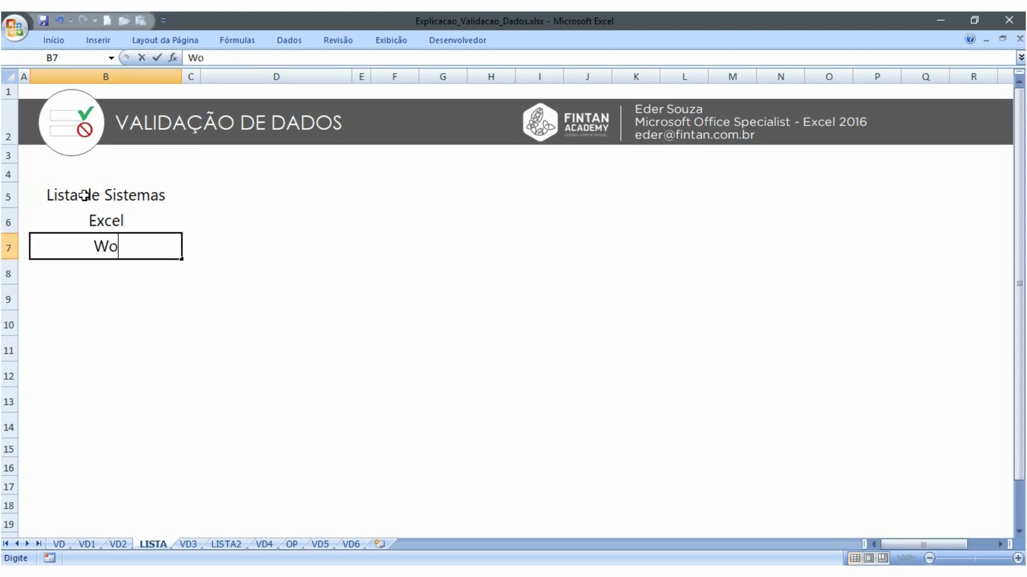
{"action": "key", "text": "Return"}
{"action": "left_click", "coordinate": [188, 544]}
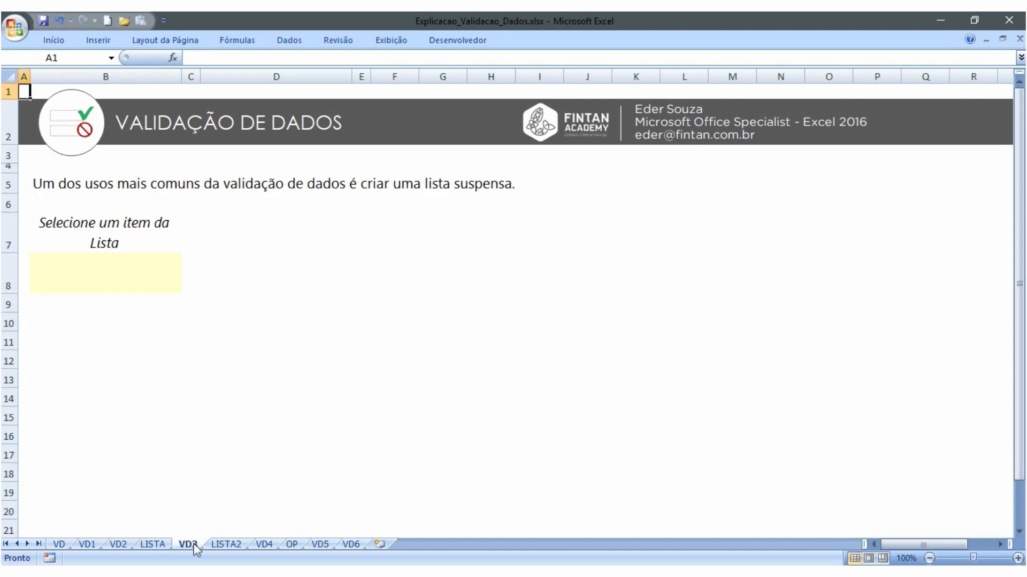
{"action": "left_click", "coordinate": [120, 281]}
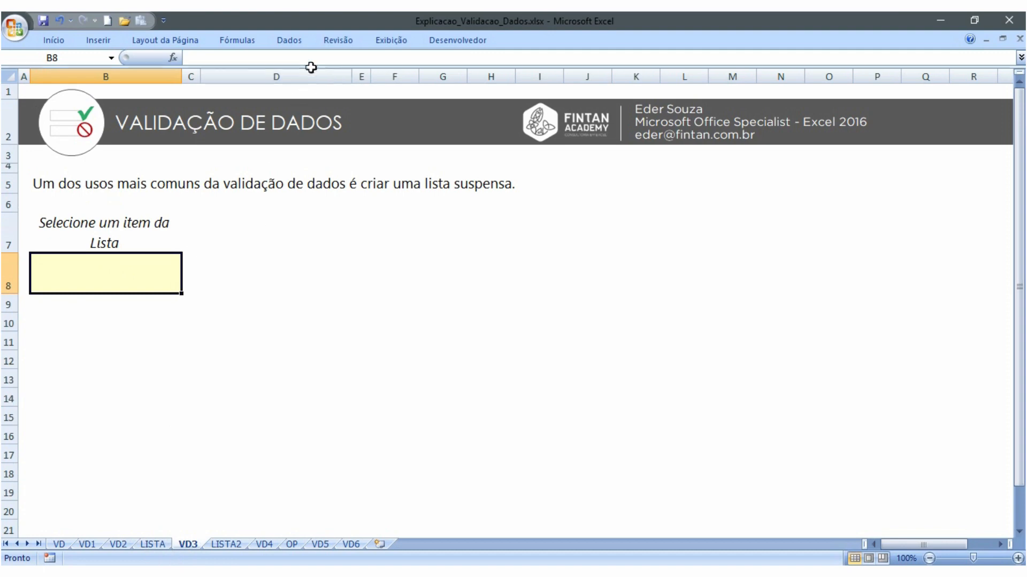
{"action": "left_click", "coordinate": [293, 42]}
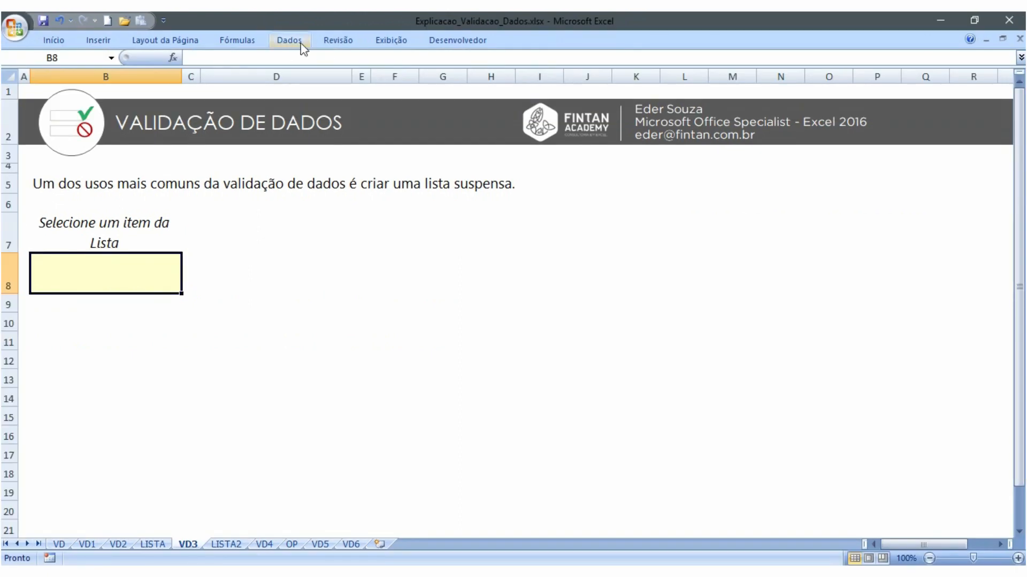
{"action": "left_click", "coordinate": [290, 40]}
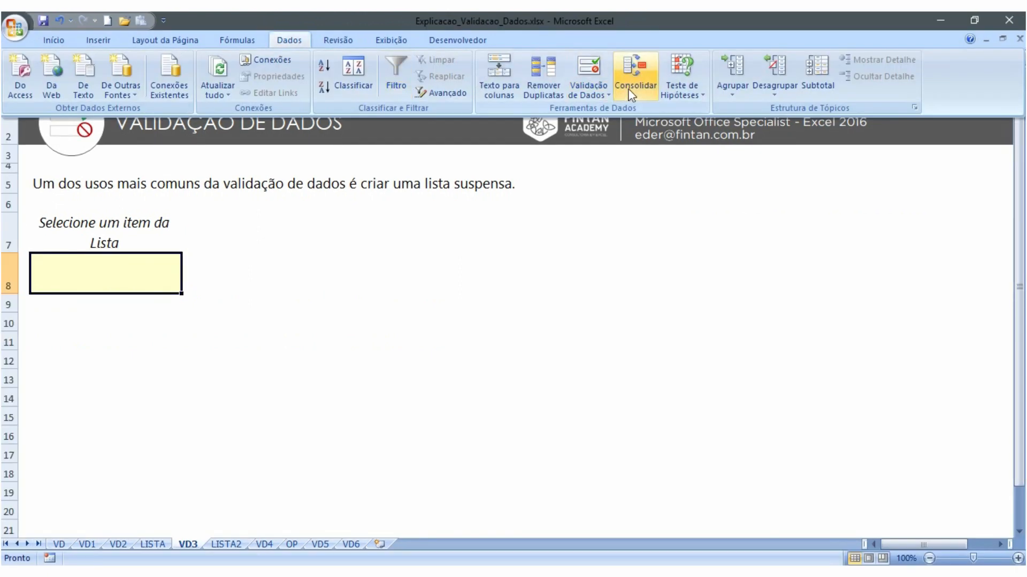
{"action": "left_click", "coordinate": [596, 91]}
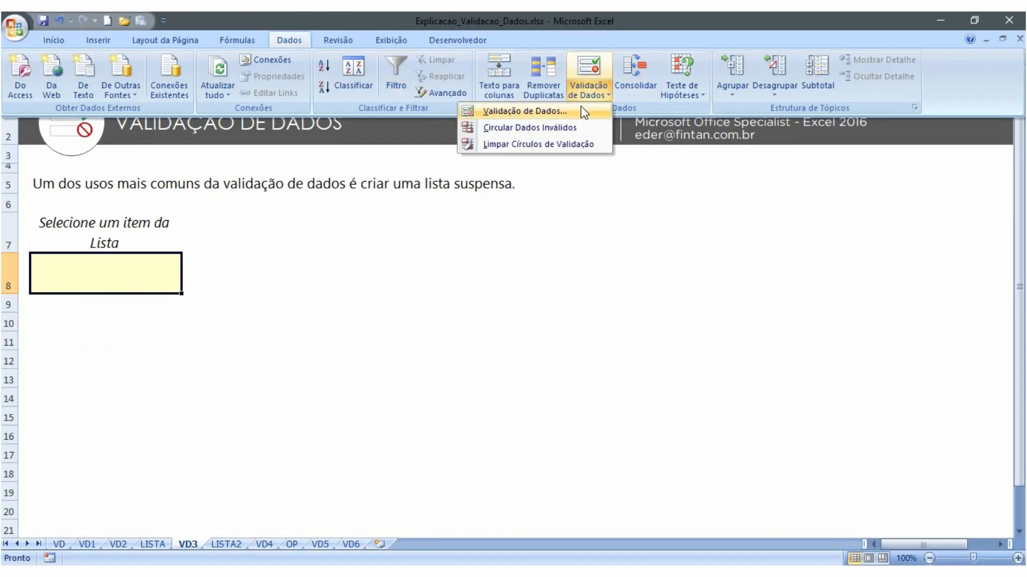
{"action": "left_click", "coordinate": [584, 111]}
{"action": "left_click", "coordinate": [334, 250]}
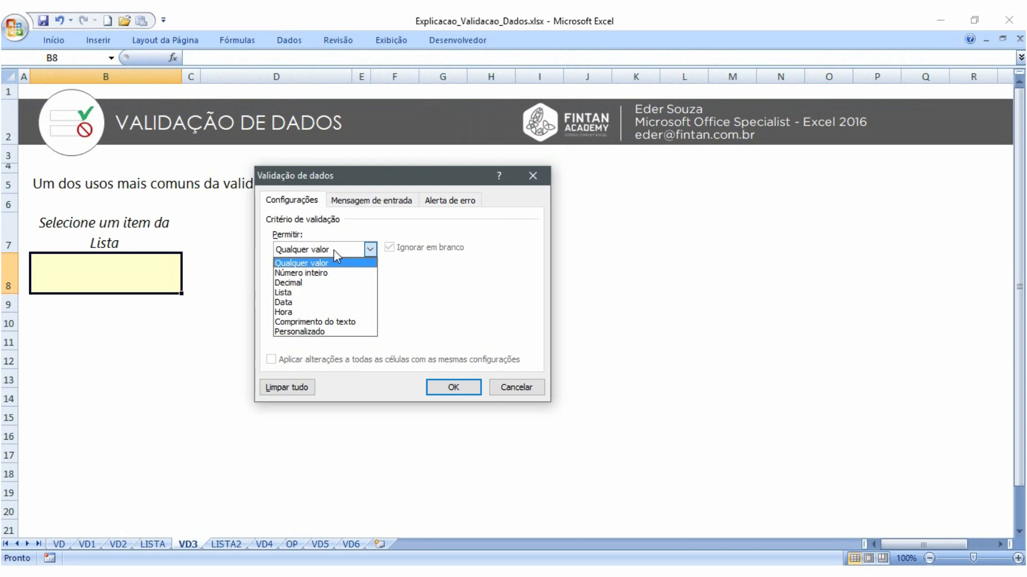
{"action": "left_click", "coordinate": [327, 293]}
{"action": "left_click", "coordinate": [310, 310]}
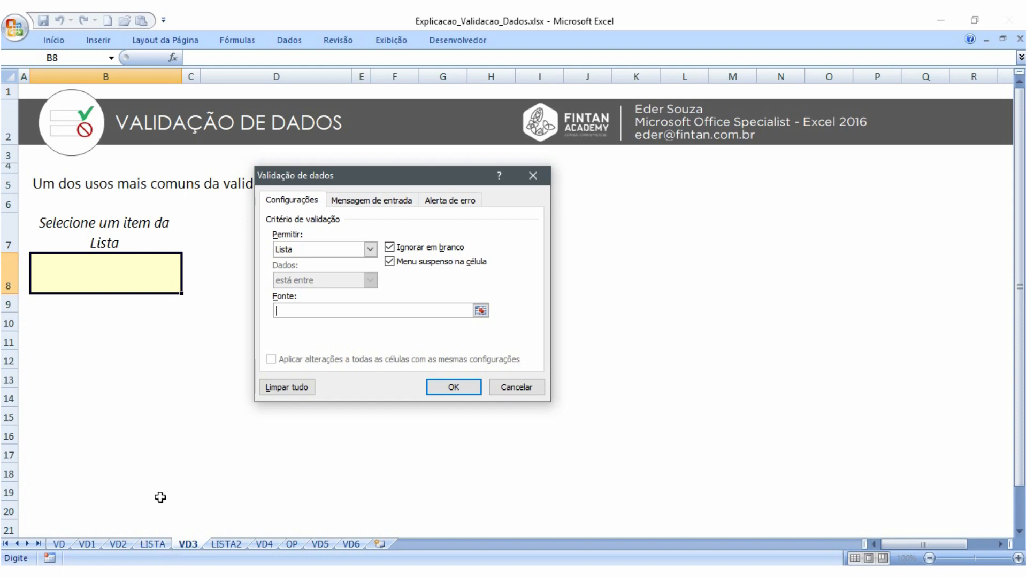
{"action": "left_click", "coordinate": [512, 389]}
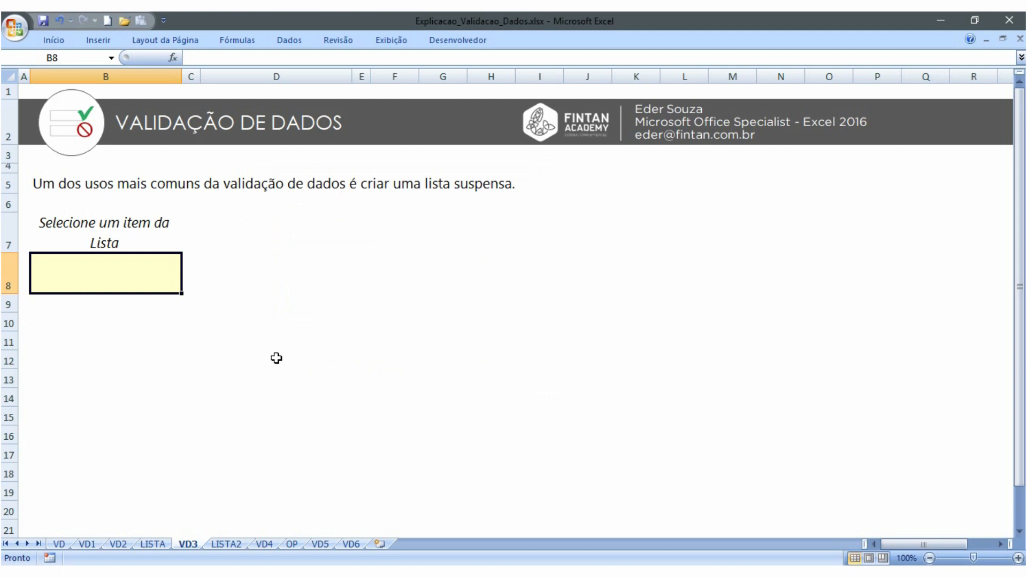
Enter the formula =LISTA!B6:B7 in D8 on the VD3 sheet and reopen the cell for editing
{"action": "left_click", "coordinate": [300, 279]}
{"action": "left_click", "coordinate": [114, 272]}
{"action": "left_click", "coordinate": [313, 268]}
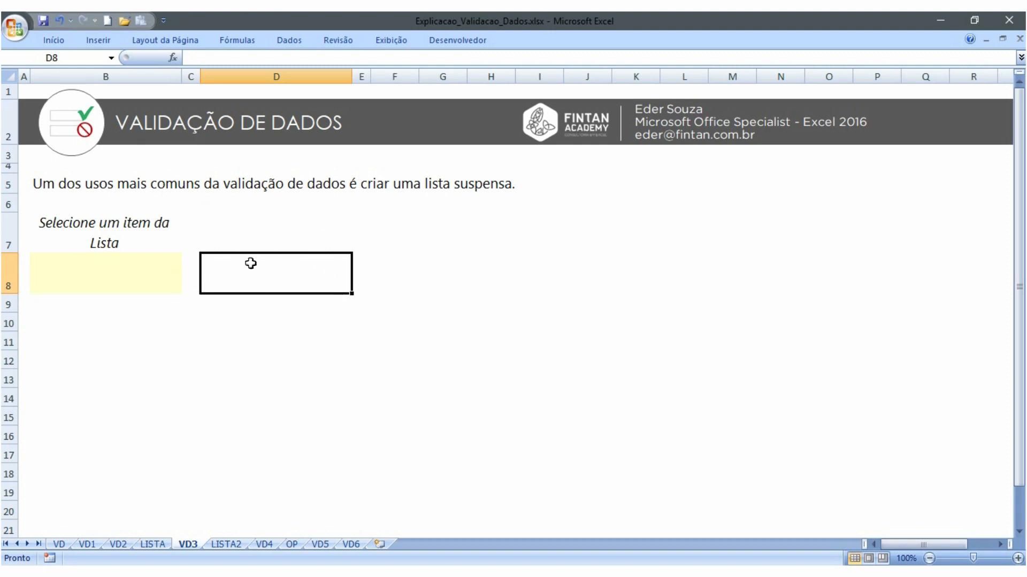
{"action": "type", "text": "="}
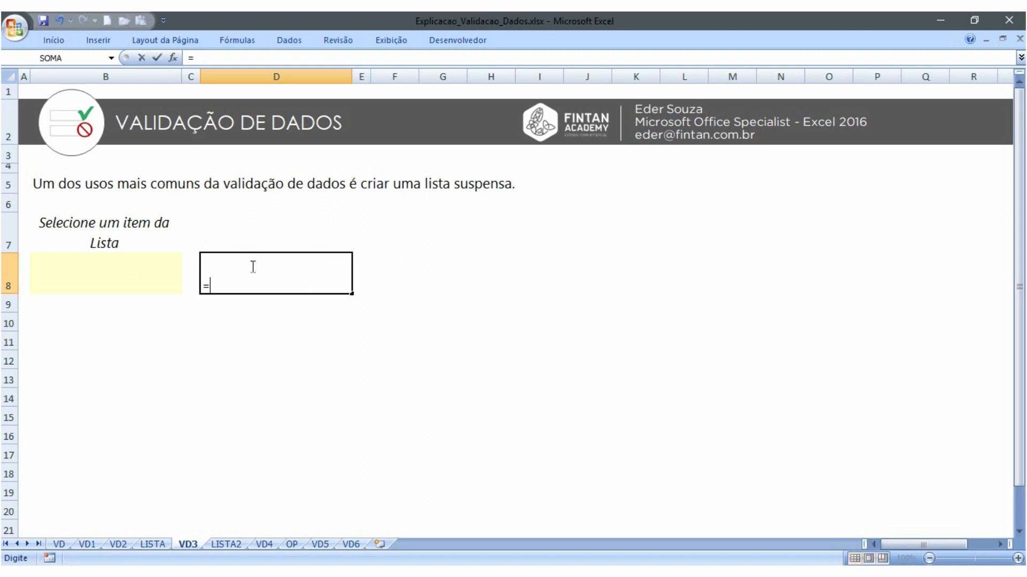
{"action": "left_click", "coordinate": [162, 547]}
{"action": "left_click", "coordinate": [127, 220]}
{"action": "left_click_drag", "start_coordinate": [128, 220], "coordinate": [124, 235]}
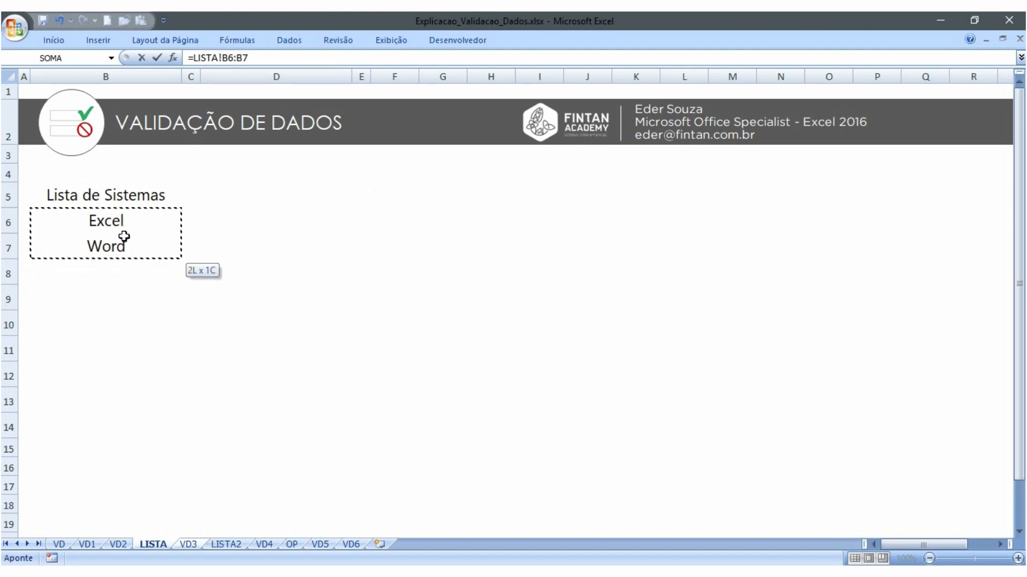
{"action": "key", "text": "Return"}
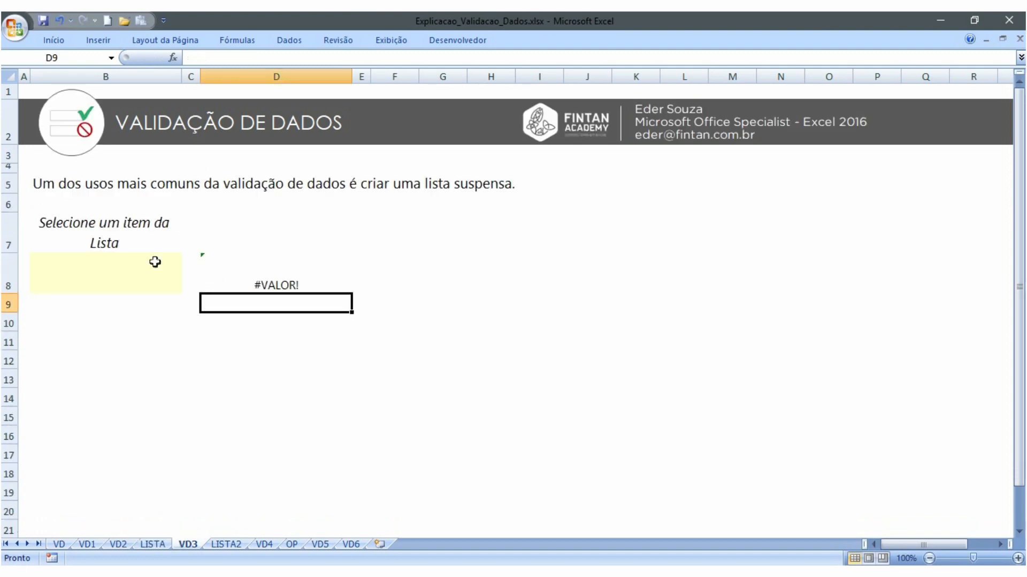
{"action": "double_click", "coordinate": [274, 284]}
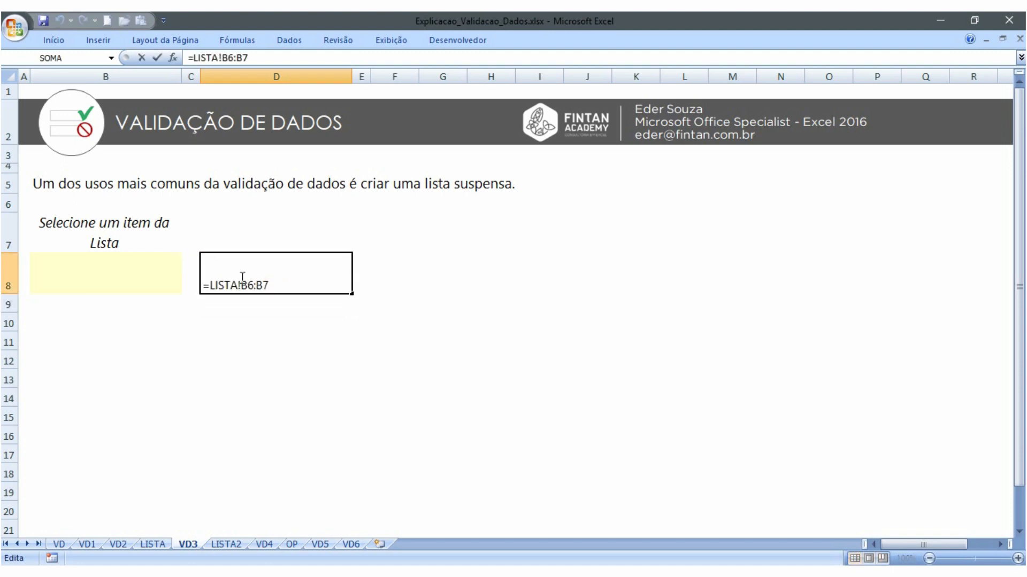
Copy the formula text =LISTA!B6:B7 from D8 on VD3, then clear D8
{"action": "left_click_drag", "start_coordinate": [269, 285], "coordinate": [204, 288]}
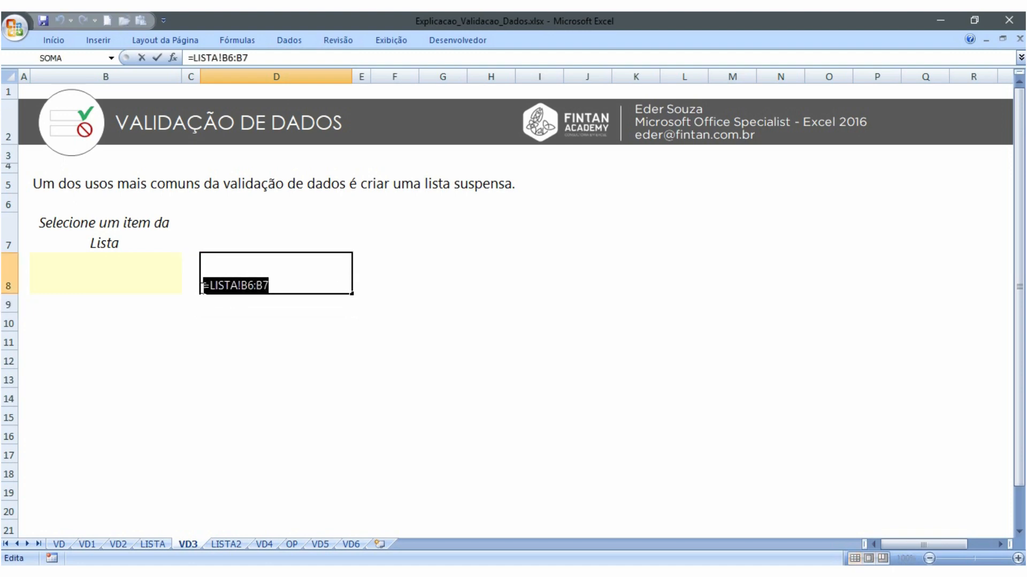
{"action": "left_click_drag", "start_coordinate": [270, 286], "coordinate": [202, 286]}
{"action": "double_click", "coordinate": [297, 287]}
{"action": "key", "text": "Escape"}
{"action": "double_click", "coordinate": [295, 285]}
{"action": "left_click_drag", "start_coordinate": [292, 286], "coordinate": [203, 286]}
{"action": "key", "text": "ctrl+c"}
{"action": "key", "text": "Escape"}
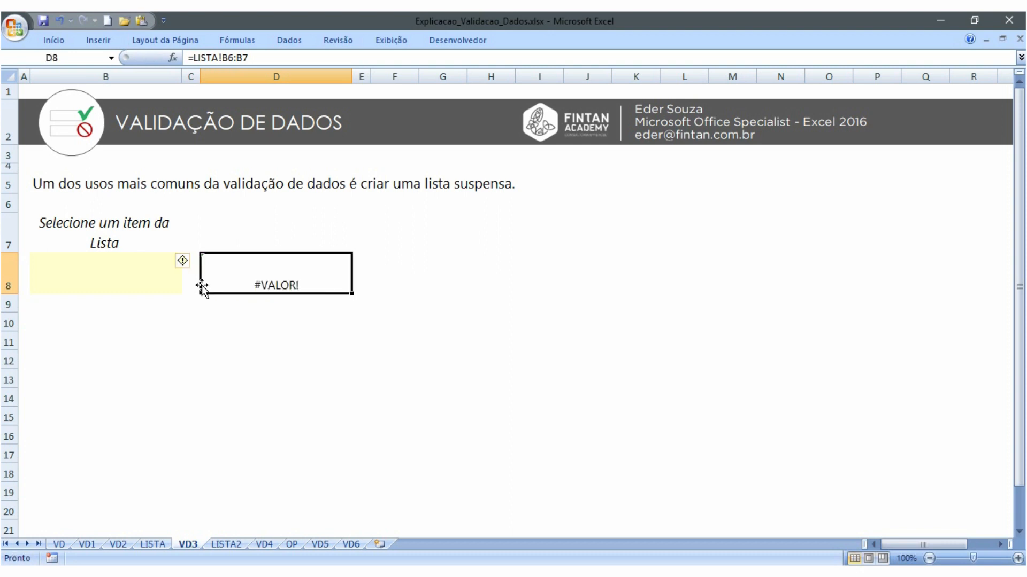
{"action": "key", "text": "Delete"}
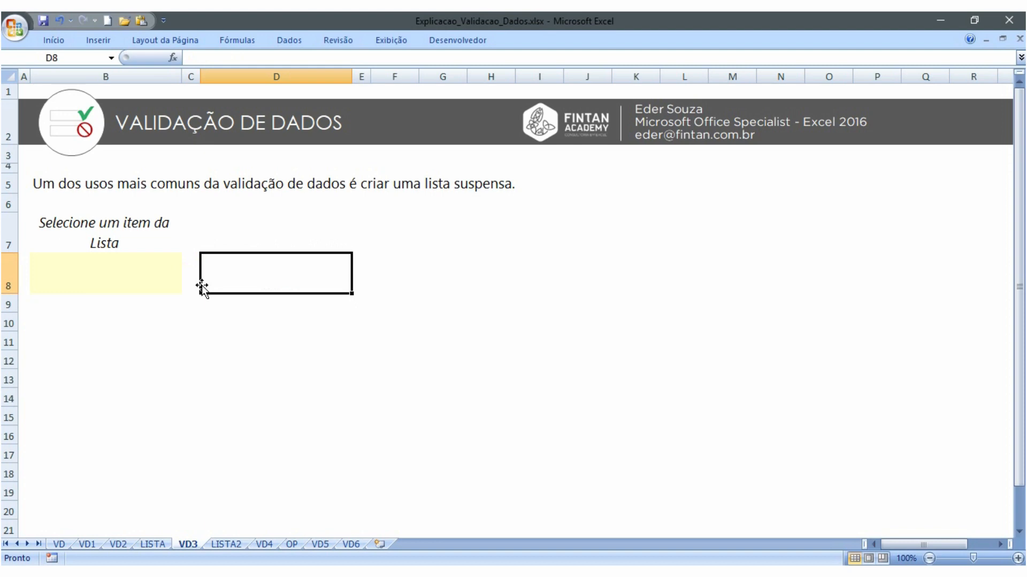
Give B8 a List data validation whose source is =LISTA!B6:B7
{"action": "left_click", "coordinate": [152, 272]}
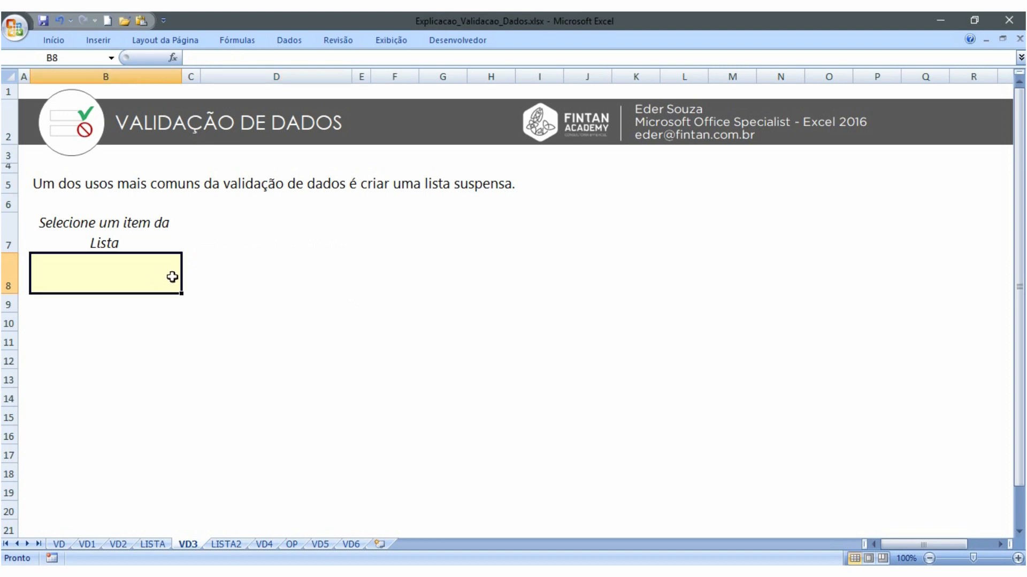
{"action": "left_click", "coordinate": [288, 42]}
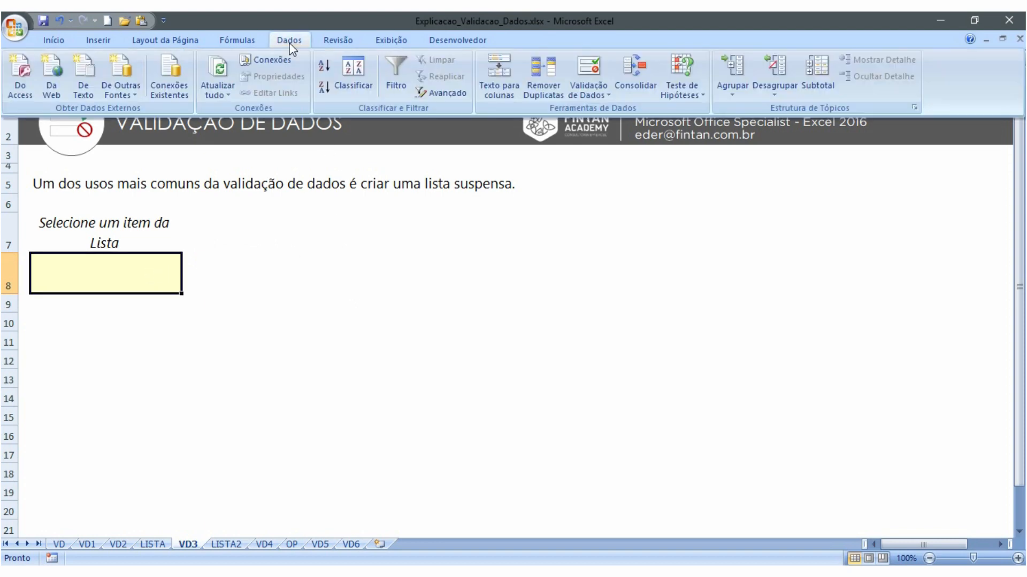
{"action": "left_click", "coordinate": [590, 70]}
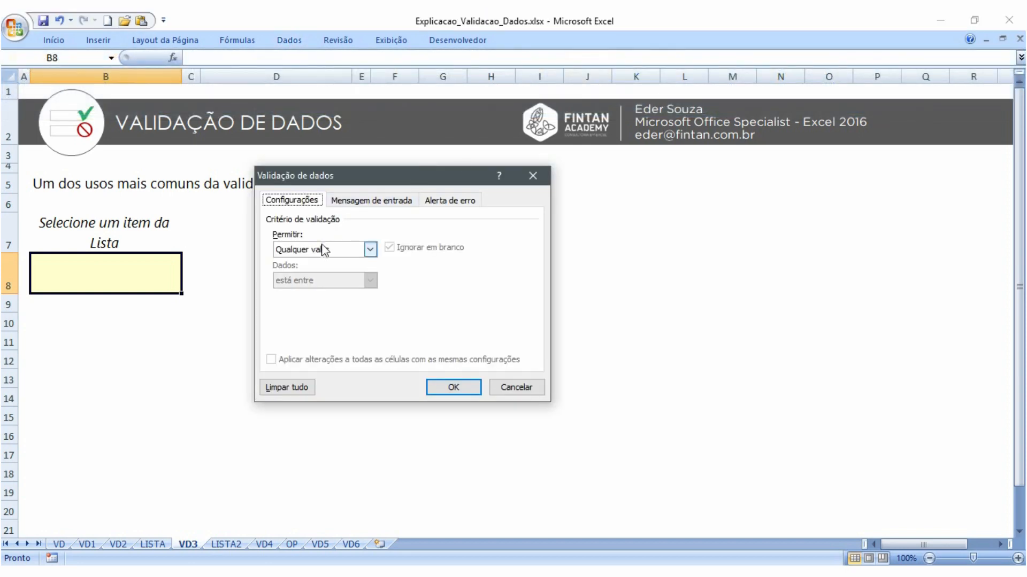
{"action": "left_click", "coordinate": [369, 249]}
{"action": "left_click", "coordinate": [303, 296]}
{"action": "left_click", "coordinate": [304, 312]}
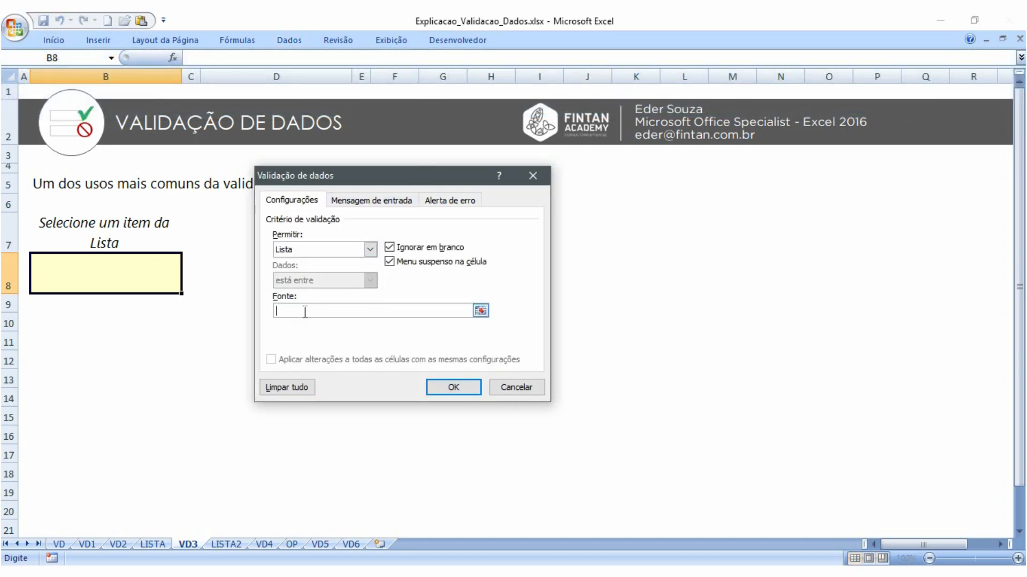
{"action": "key", "text": "ctrl+v"}
{"action": "left_click", "coordinate": [453, 387]}
{"action": "left_click", "coordinate": [189, 287]}
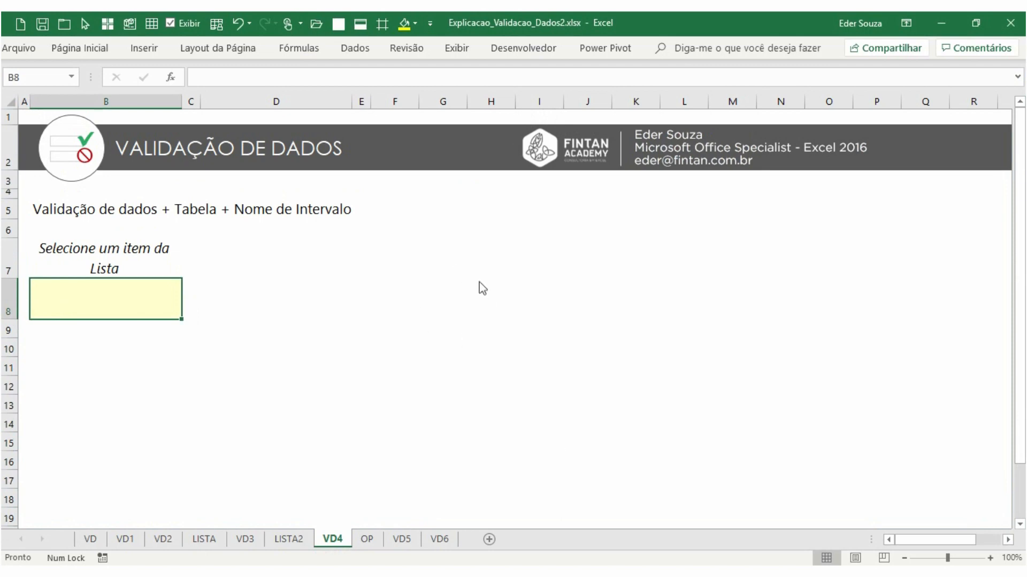
Examine each comparison operator and its meaning in the table on the OP sheet
{"action": "left_click", "coordinate": [377, 540]}
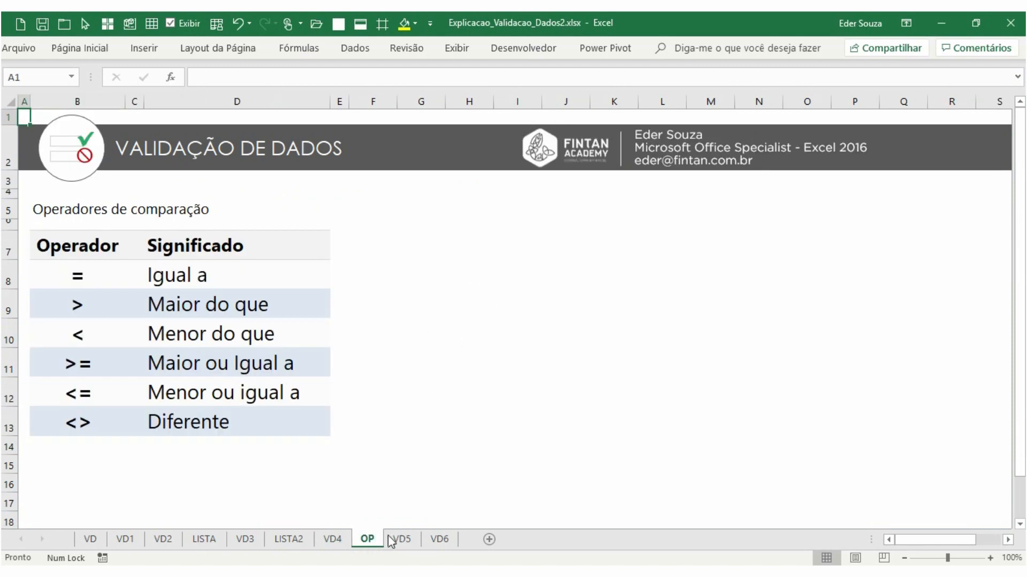
{"action": "left_click", "coordinate": [400, 540]}
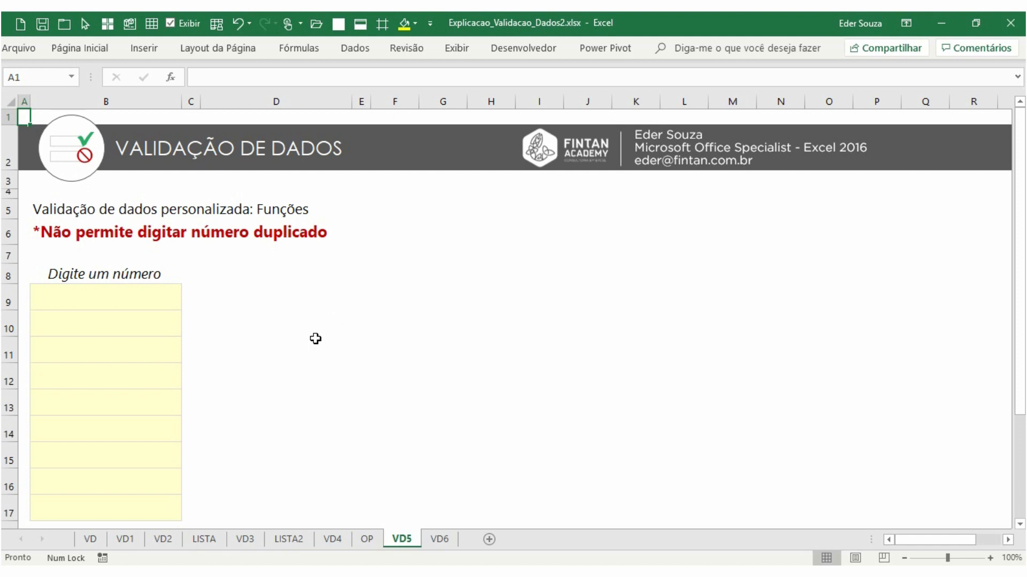
{"action": "left_click", "coordinate": [366, 539]}
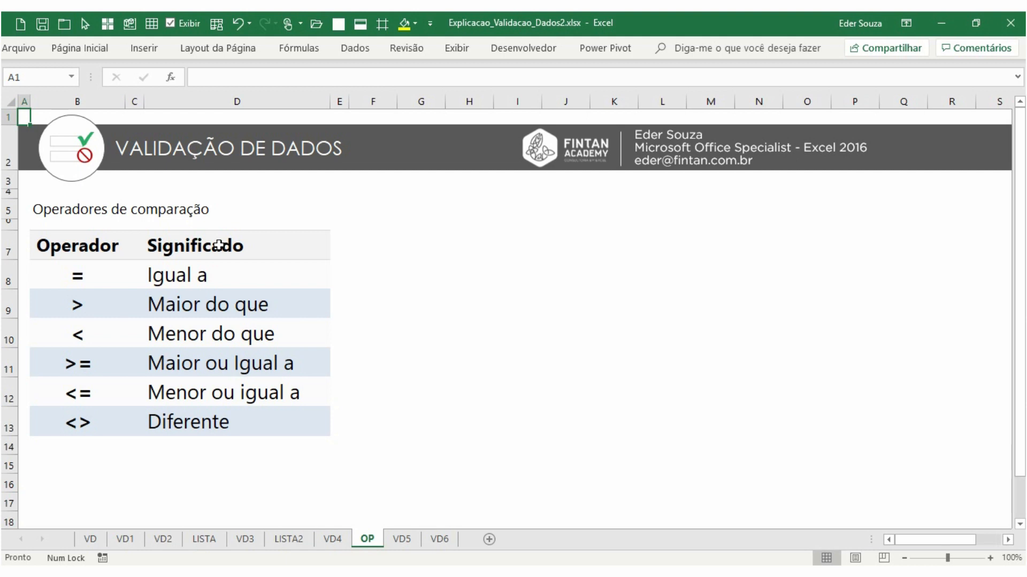
{"action": "left_click", "coordinate": [99, 276]}
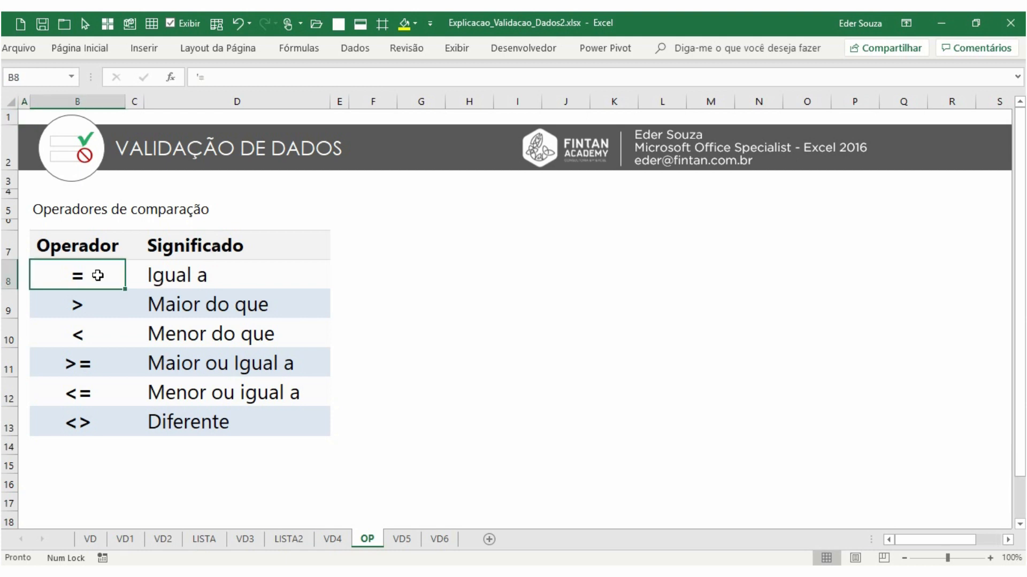
{"action": "left_click", "coordinate": [98, 302]}
{"action": "left_click", "coordinate": [98, 334]}
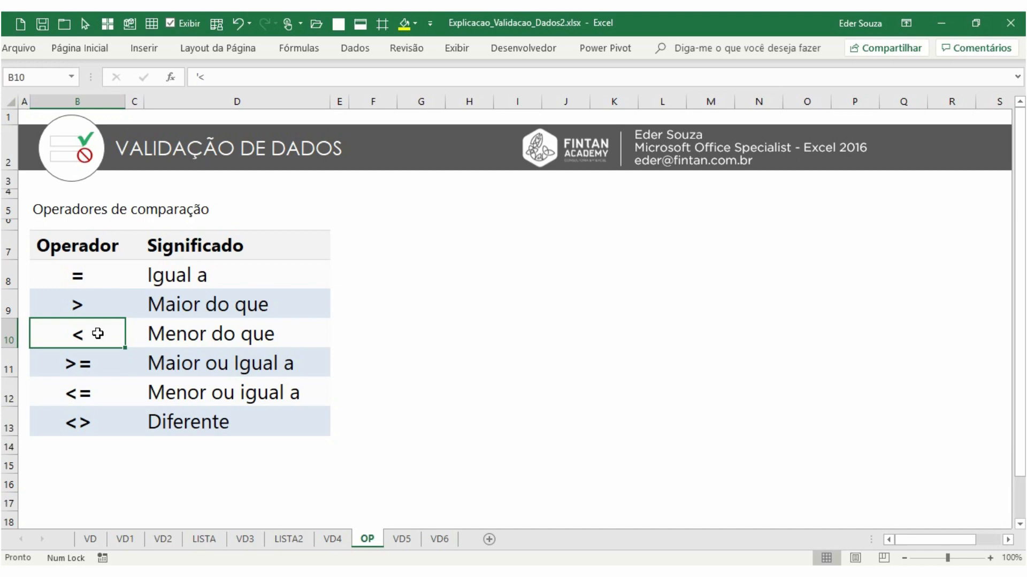
{"action": "left_click", "coordinate": [94, 363]}
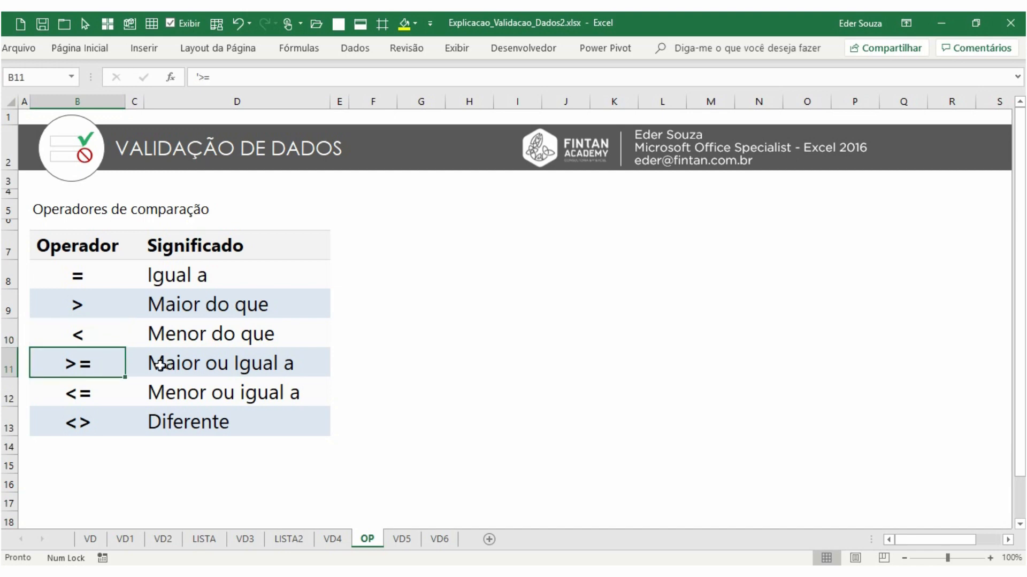
{"action": "left_click", "coordinate": [97, 395]}
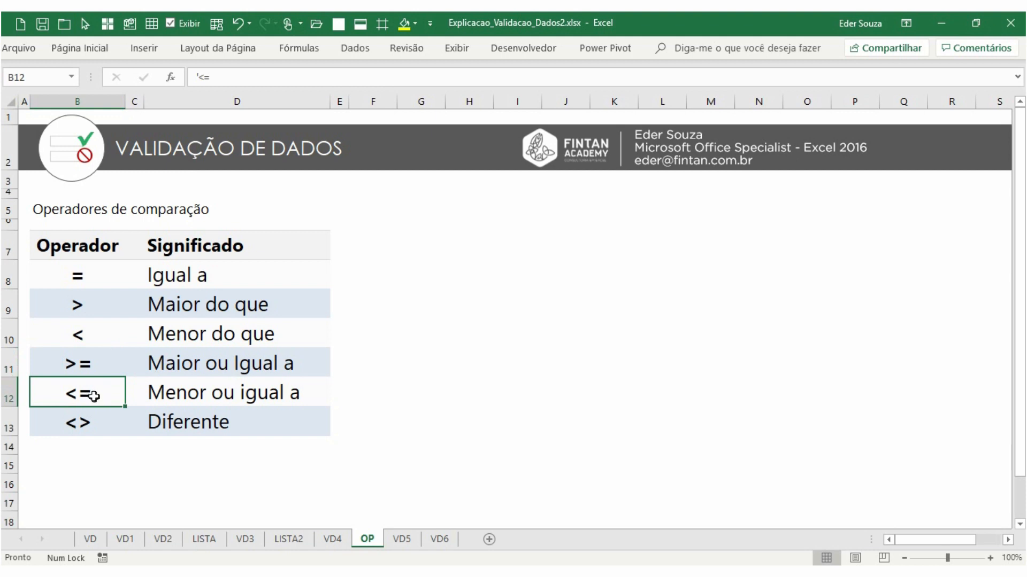
{"action": "left_click", "coordinate": [85, 423]}
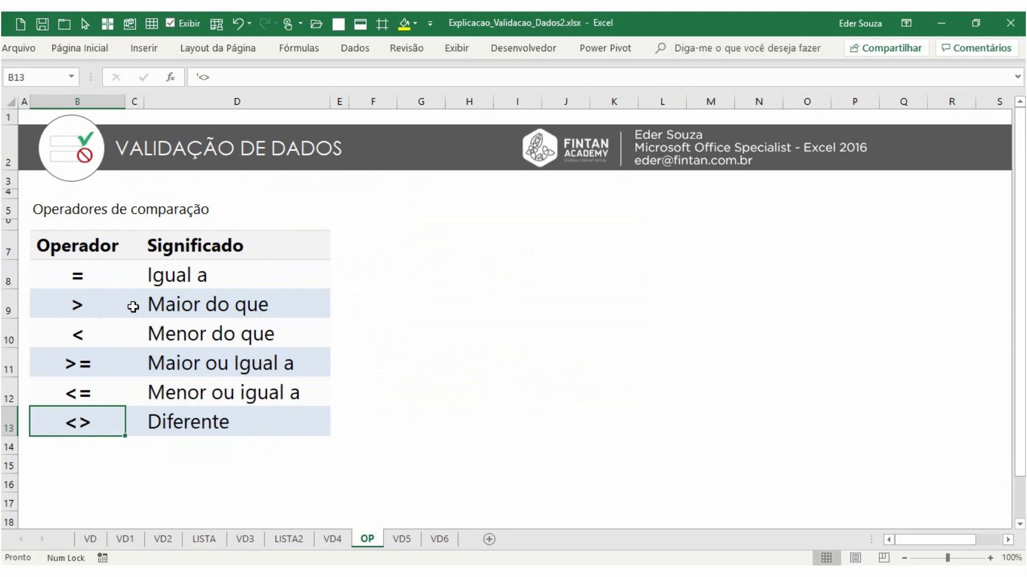
On the VD5 sheet, enter the test numbers 1, 0 and 1 in B9:B11
{"action": "left_click", "coordinate": [401, 539]}
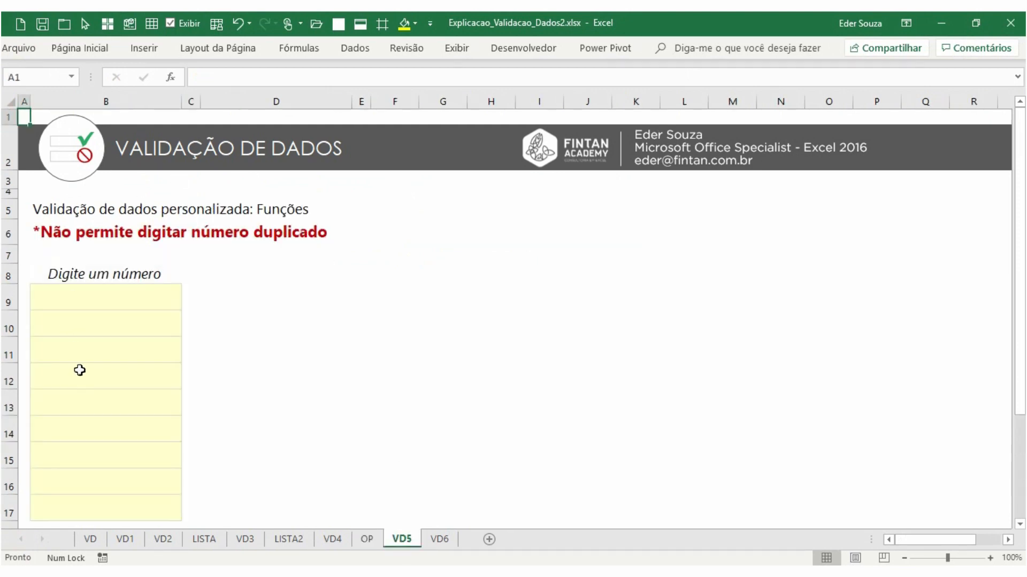
{"action": "left_click", "coordinate": [159, 295]}
{"action": "left_click", "coordinate": [128, 503]}
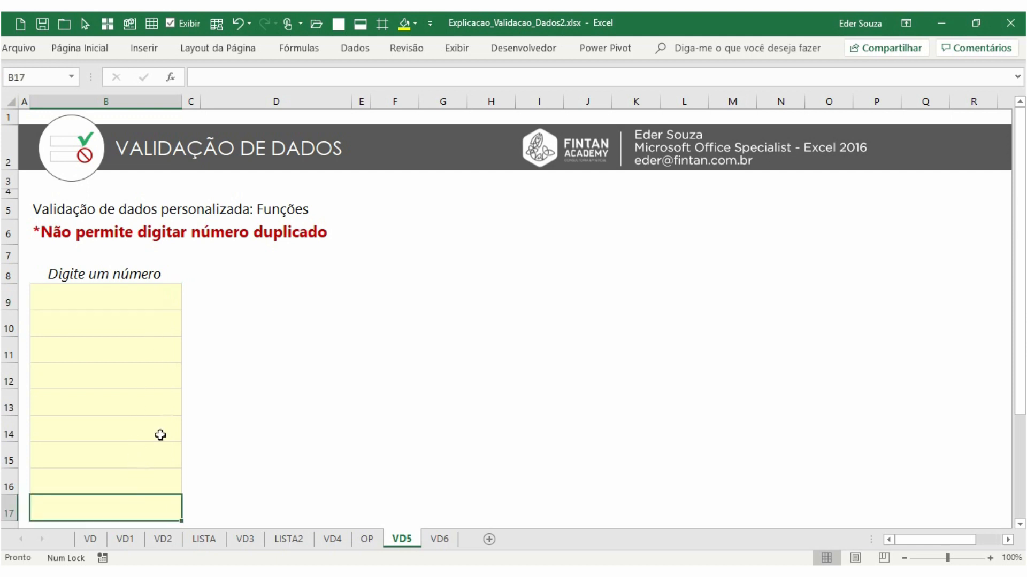
{"action": "left_click", "coordinate": [161, 297]}
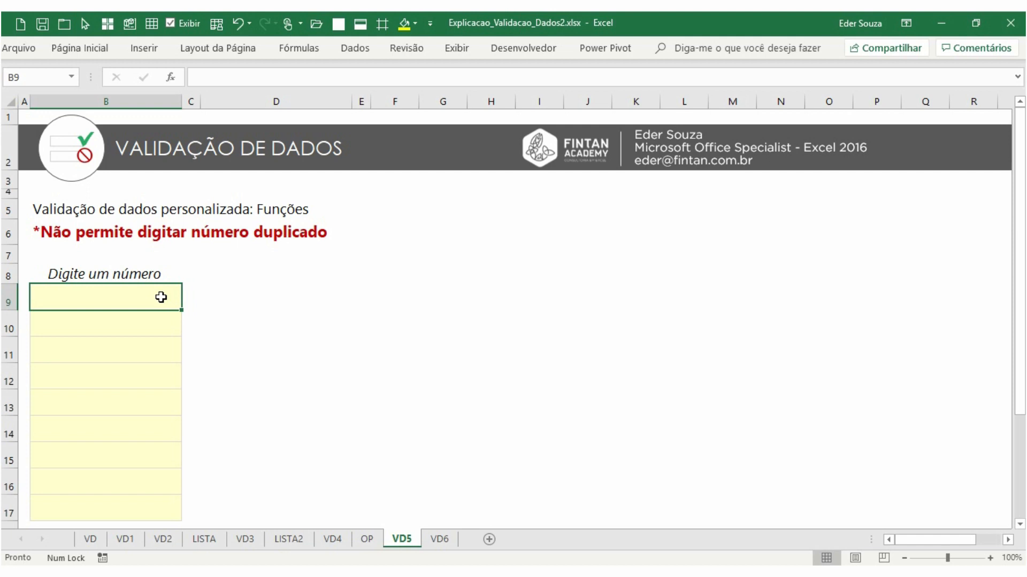
{"action": "type", "text": "1"}
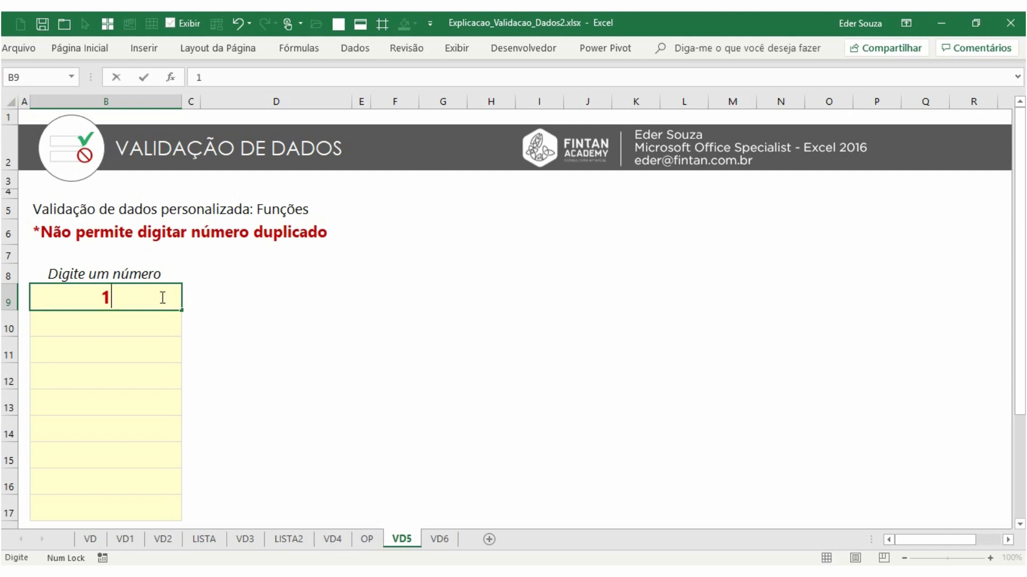
{"action": "key", "text": "Return"}
{"action": "type", "text": "0"}
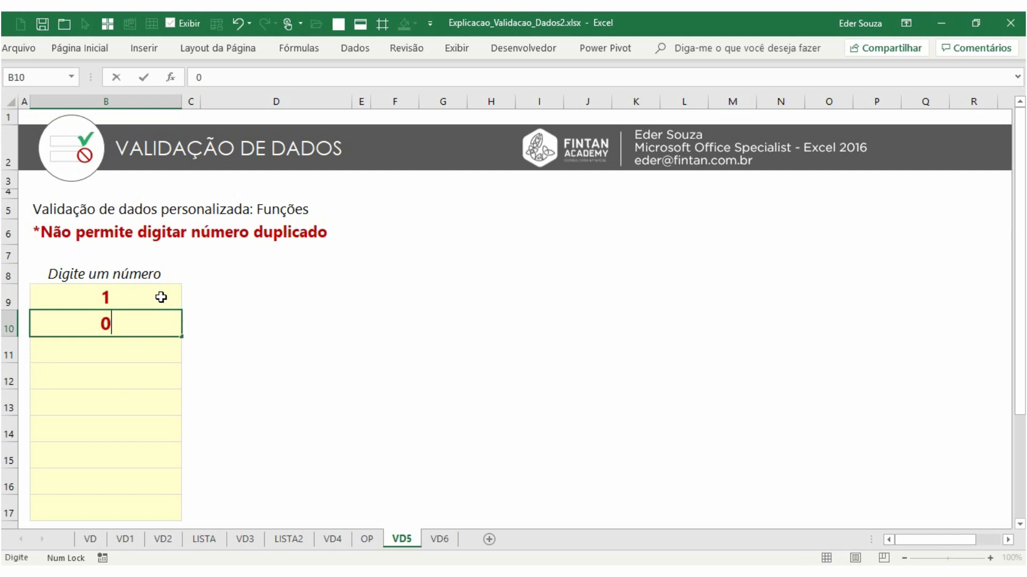
{"action": "key", "text": "Return"}
{"action": "type", "text": "1"}
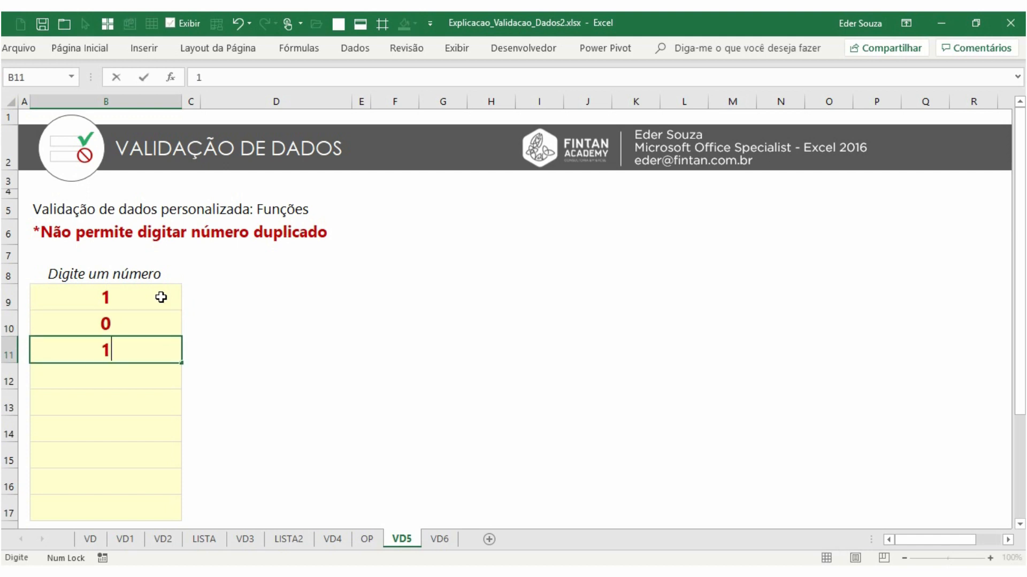
{"action": "key", "text": "Return"}
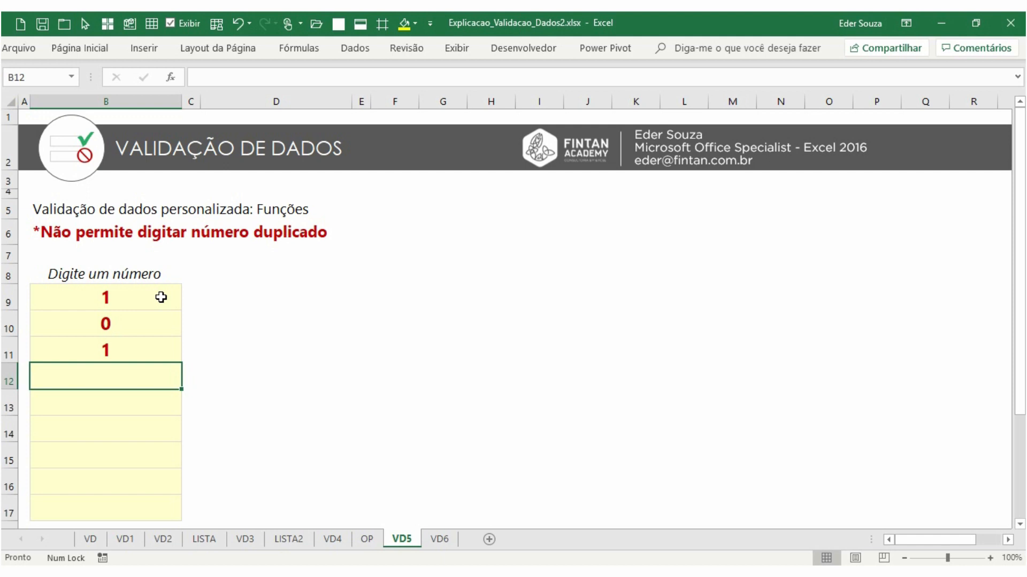
Clear the test numbers from B9:B11 and select B9
{"action": "left_click_drag", "start_coordinate": [161, 298], "coordinate": [159, 347]}
{"action": "key", "text": "Delete"}
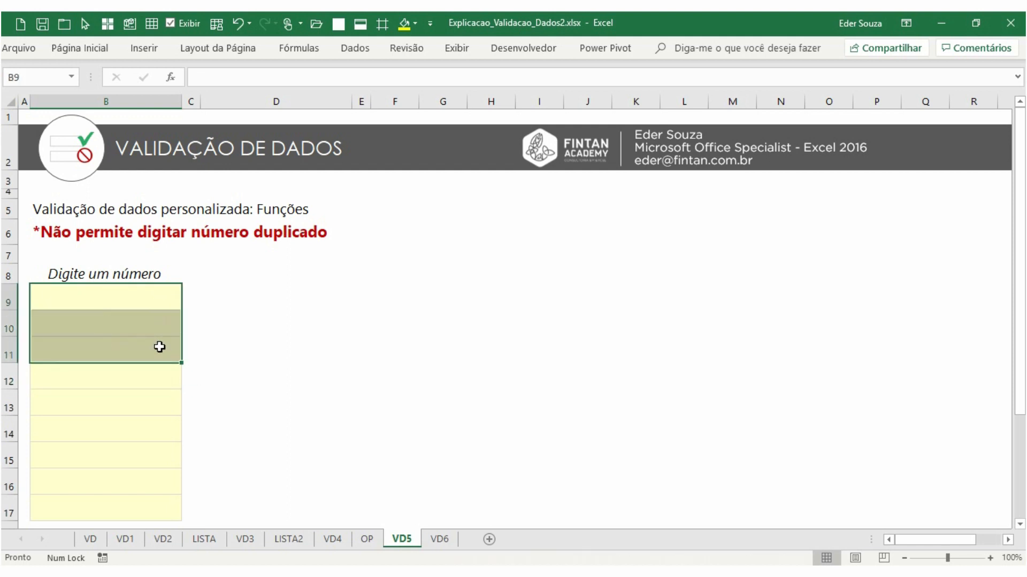
{"action": "left_click", "coordinate": [154, 299]}
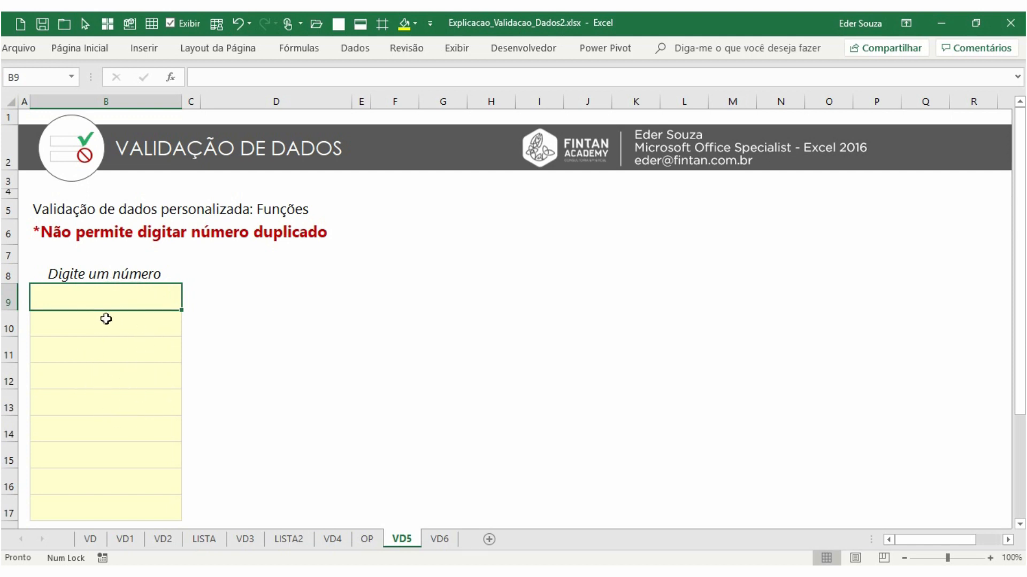
{"action": "left_click", "coordinate": [270, 299]}
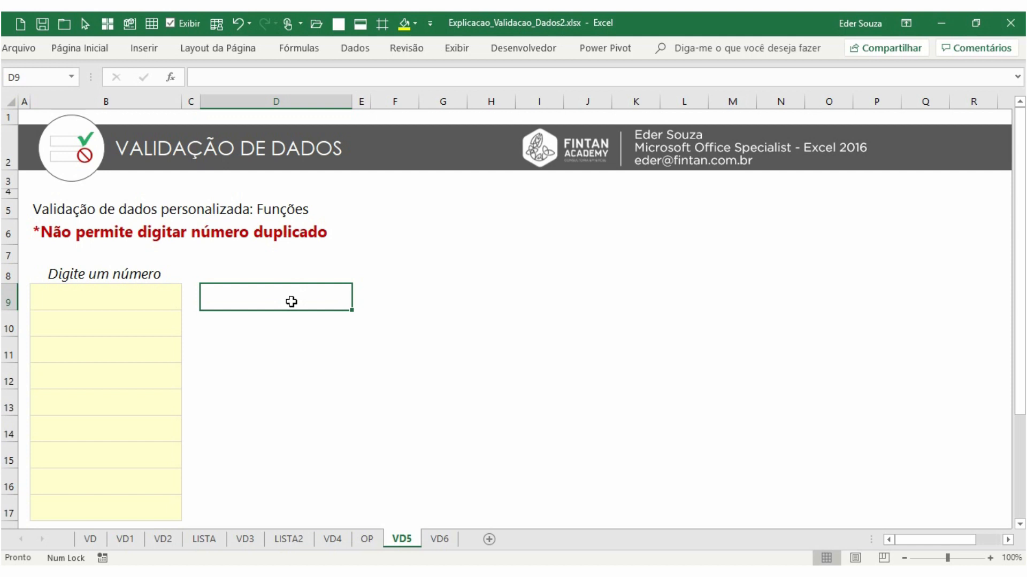
{"action": "type", "text": "=con"}
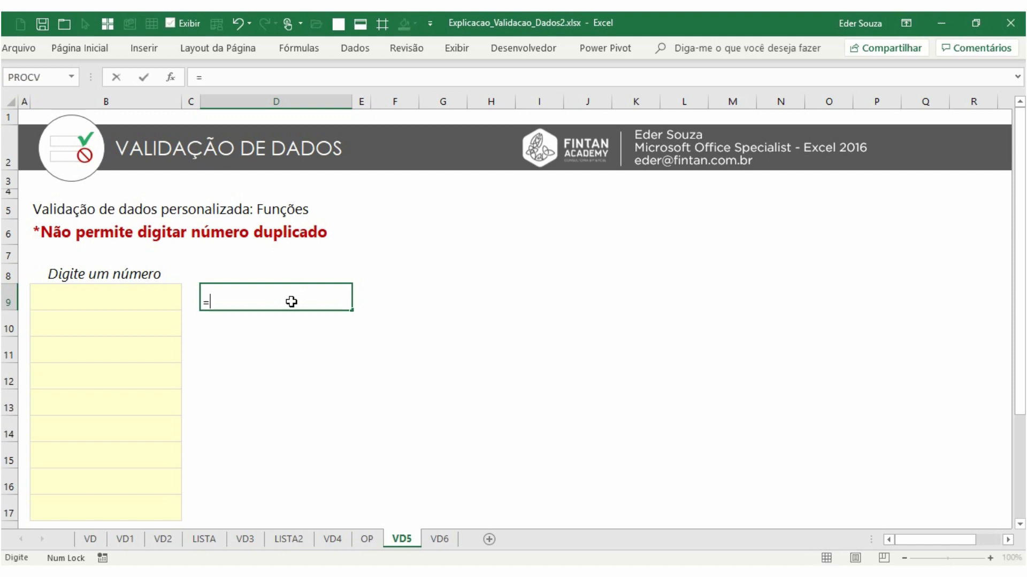
{"action": "key", "text": "Escape"}
{"action": "key", "text": "Escape"}
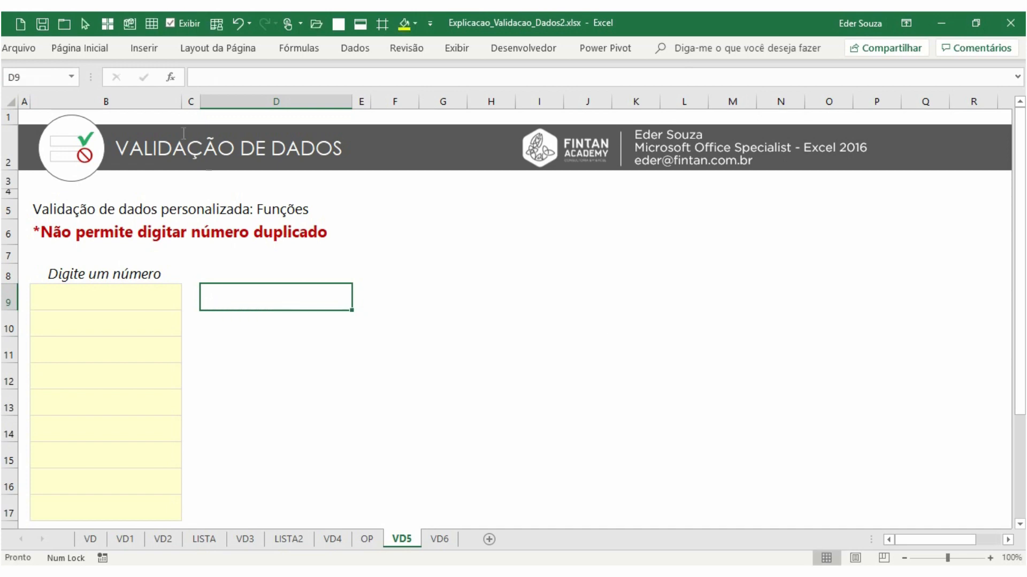
Increase the font size of cell D9 by two steps
{"action": "left_click", "coordinate": [80, 48]}
{"action": "left_click", "coordinate": [222, 78]}
{"action": "left_click", "coordinate": [222, 78]}
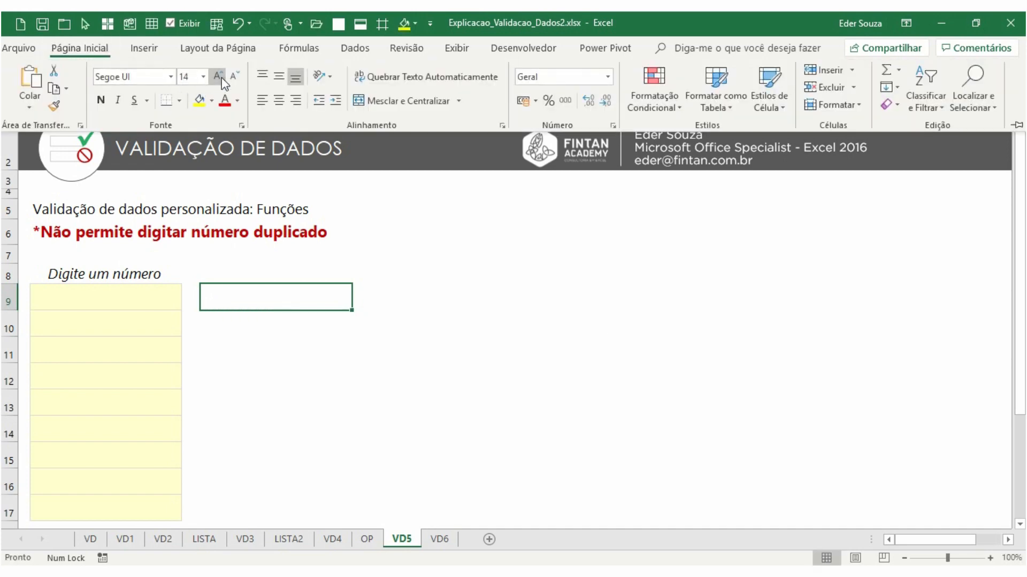
{"action": "left_click", "coordinate": [222, 79]}
In D9, enter the test formula =CONT.SE(B:B;B9)>1 counting column B entries equal to B9
{"action": "left_click", "coordinate": [263, 298]}
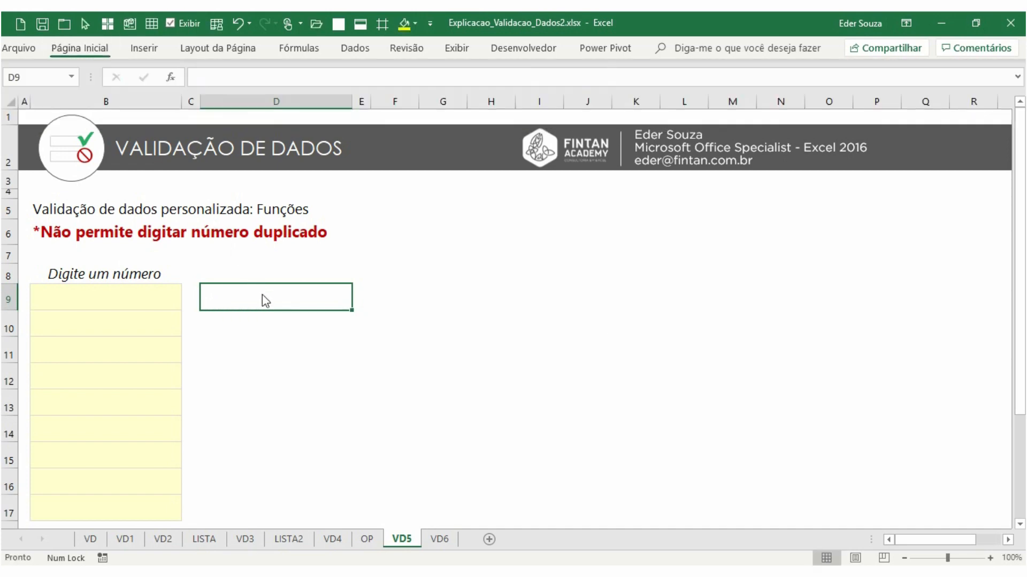
{"action": "type", "text": "="}
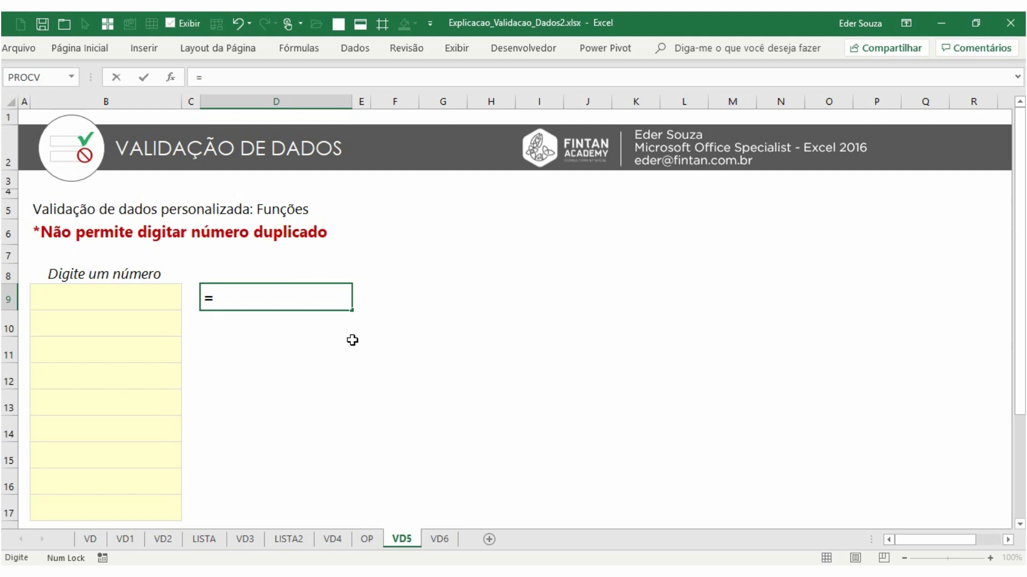
{"action": "type", "text": "cont."}
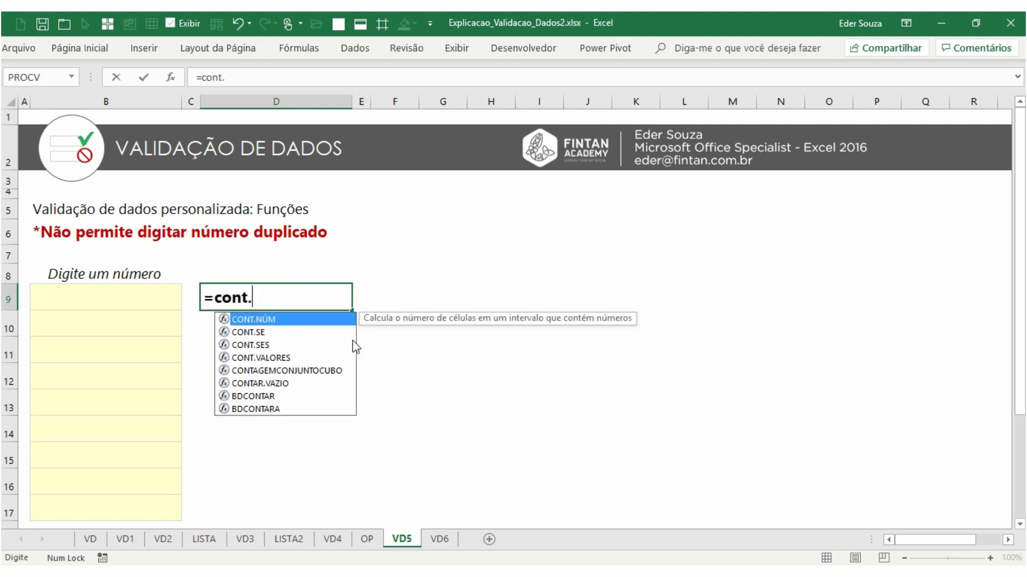
{"action": "type", "text": "se("}
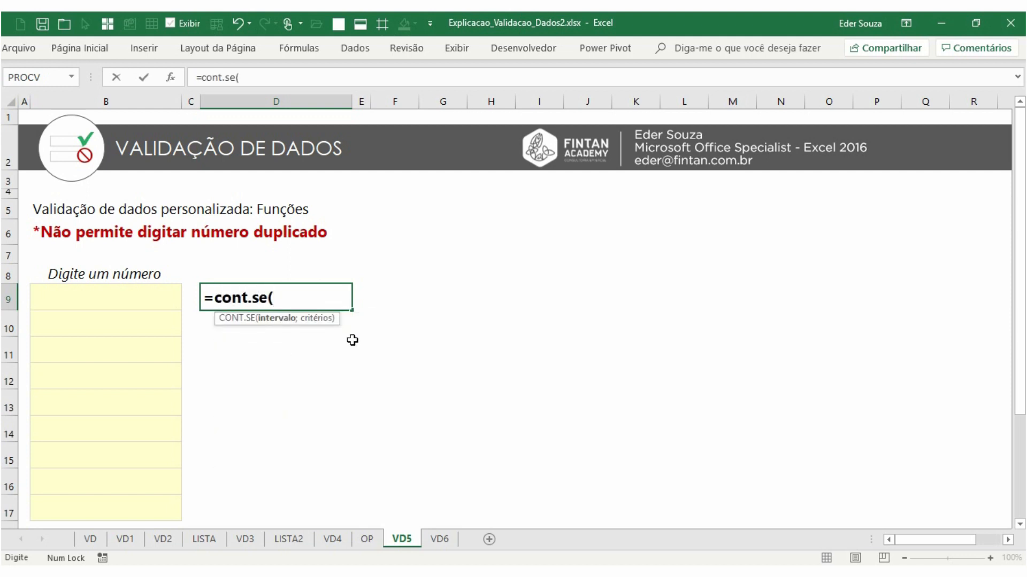
{"action": "left_click", "coordinate": [142, 102]}
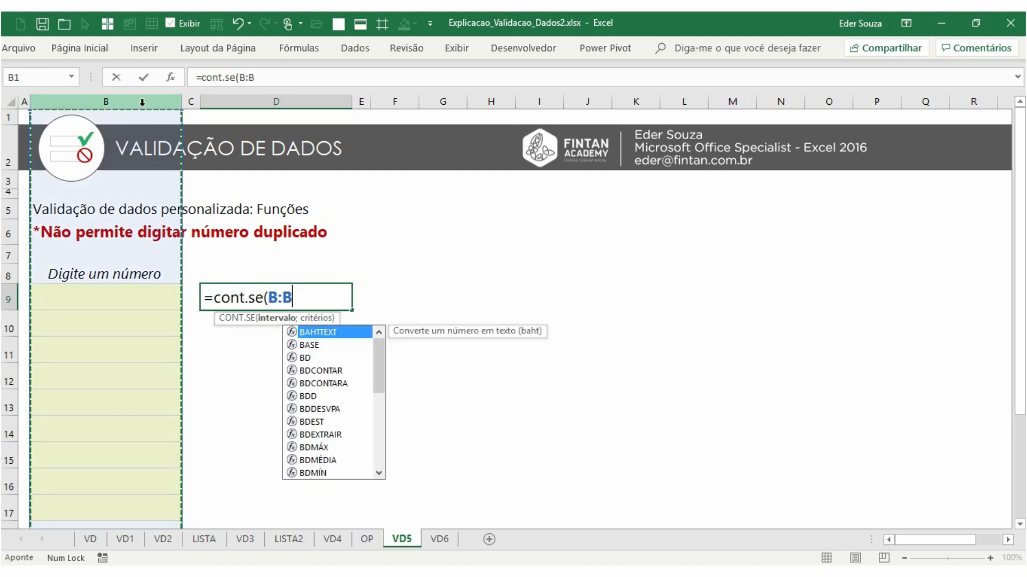
{"action": "type", "text": ";"}
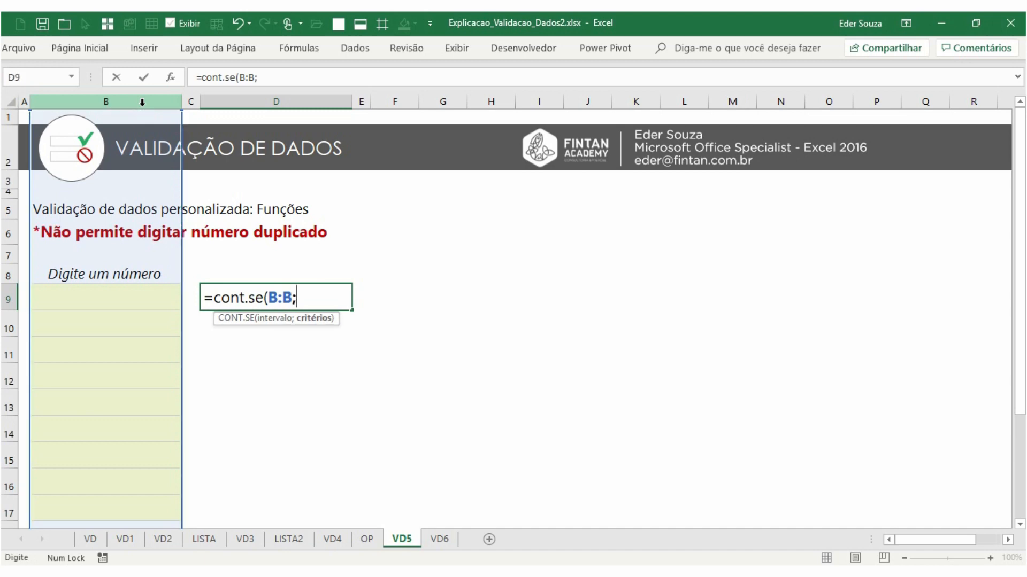
{"action": "left_click", "coordinate": [121, 292]}
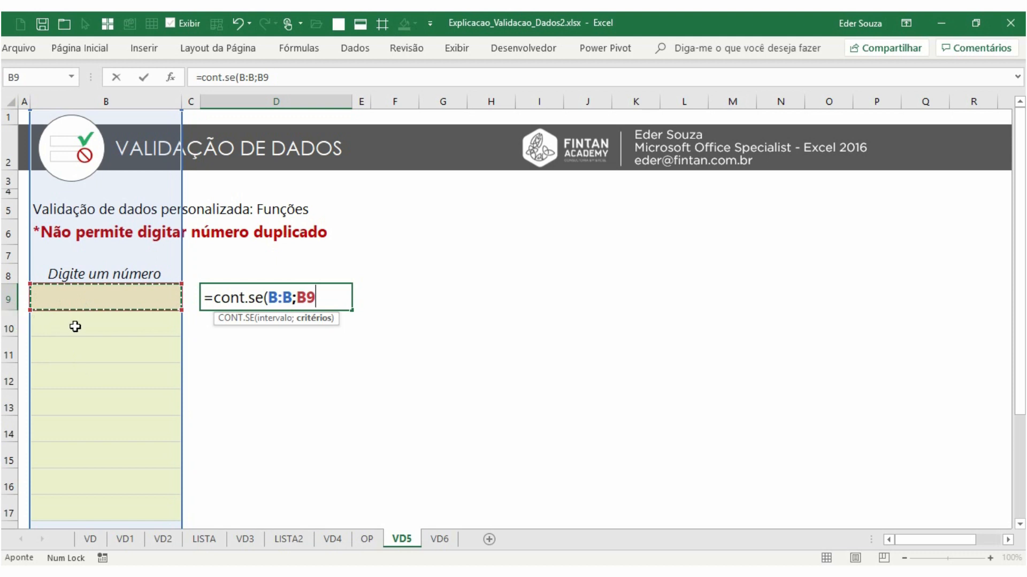
{"action": "type", "text": ")"}
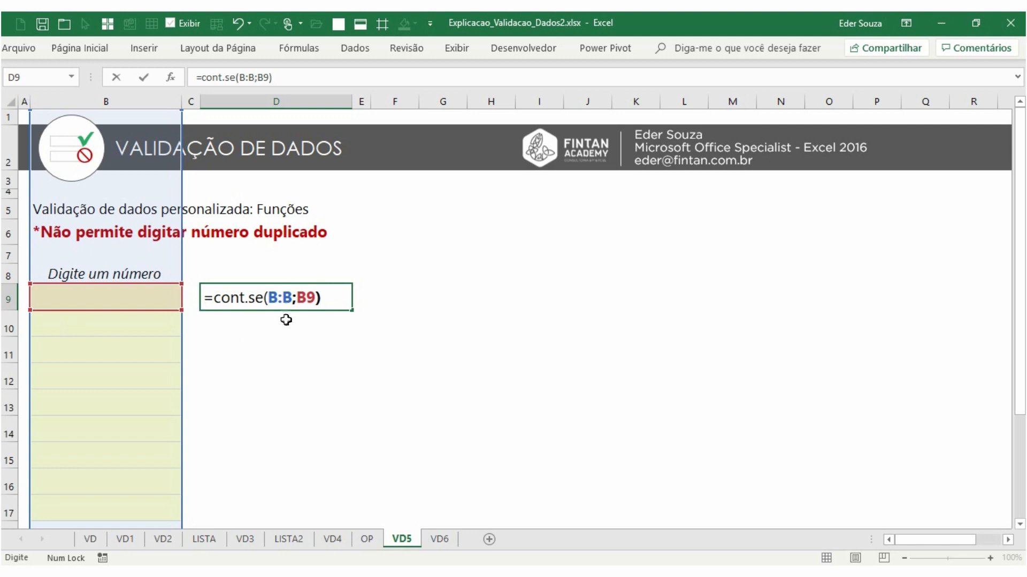
{"action": "left_click_drag", "start_coordinate": [291, 297], "coordinate": [267, 297]}
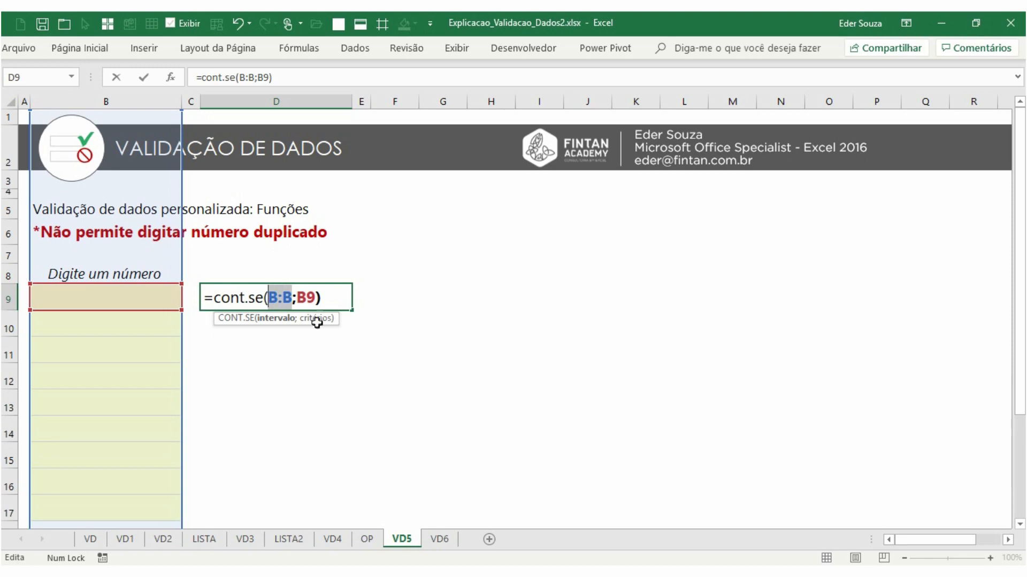
{"action": "left_click", "coordinate": [332, 293]}
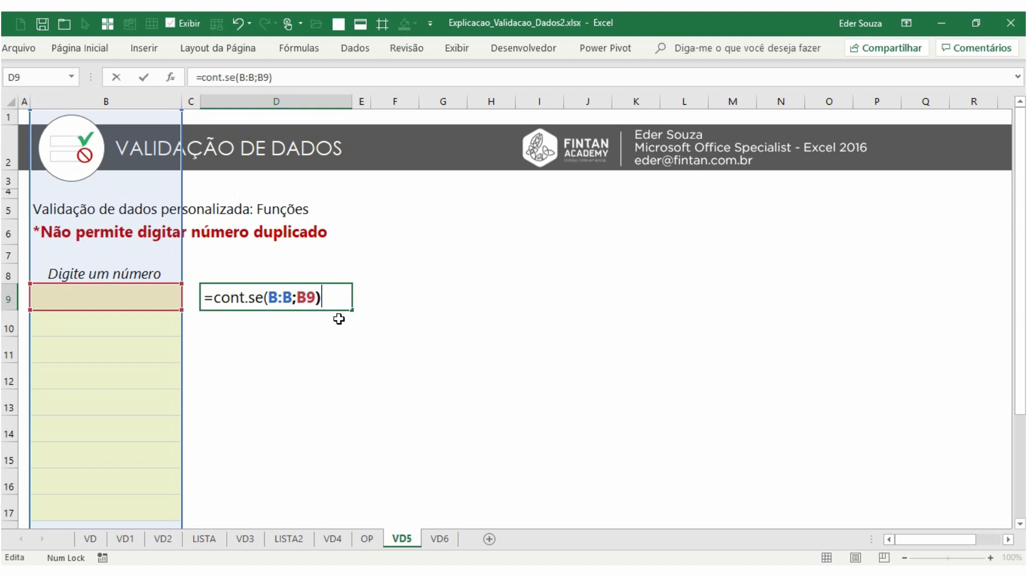
{"action": "type", "text": "1"}
{"action": "key", "text": "Return"}
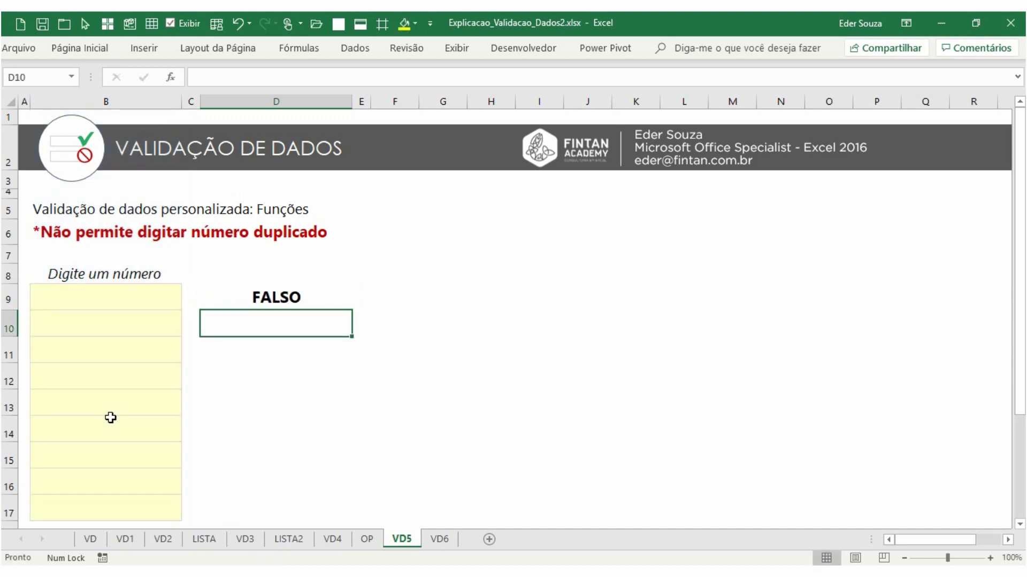
Wrap D9's formula in NÃO so it reads =NÃO(CONT.SE(B:B;B9)>1)
{"action": "left_click", "coordinate": [323, 298]}
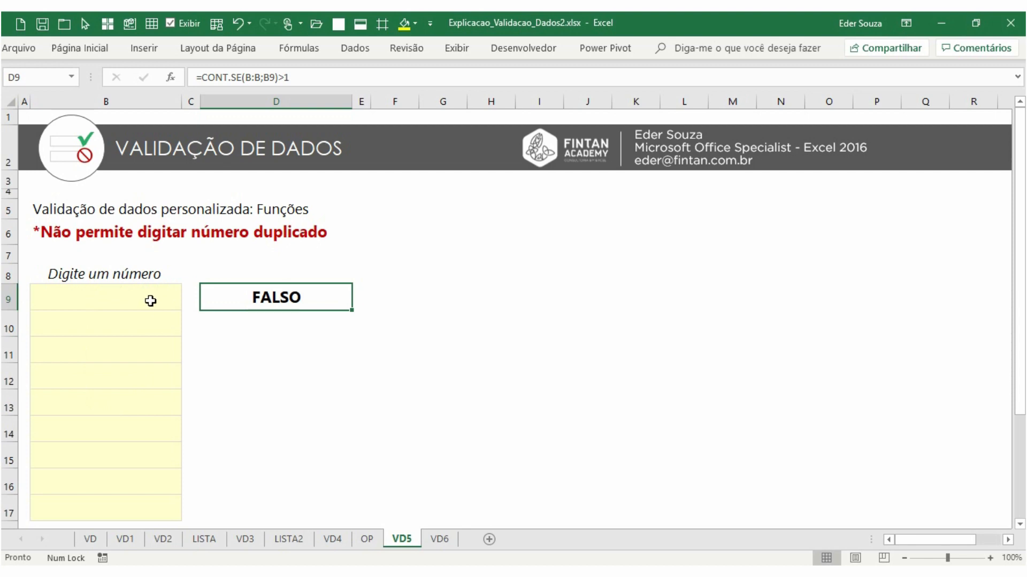
{"action": "double_click", "coordinate": [248, 297]}
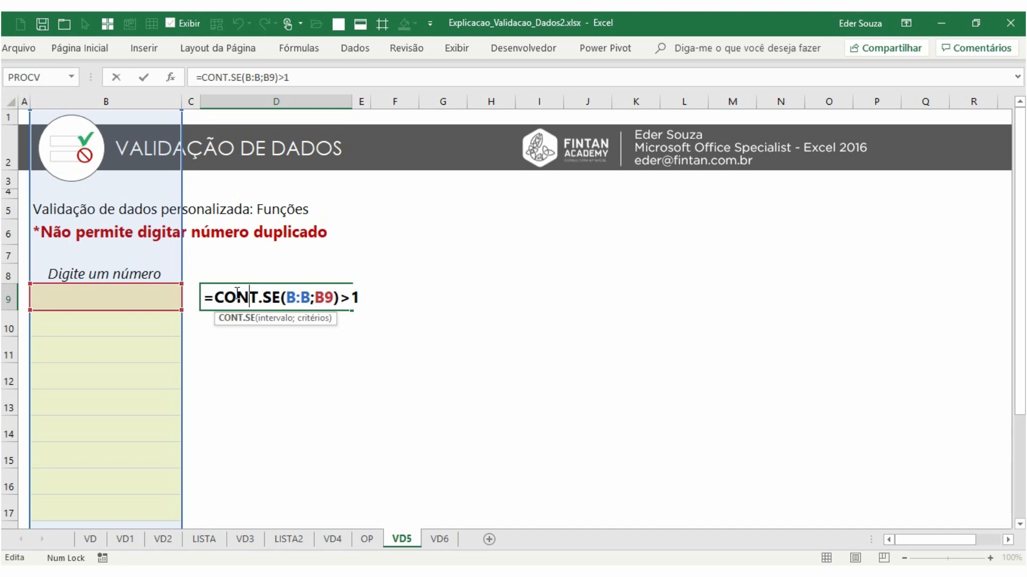
{"action": "left_click", "coordinate": [214, 298]}
{"action": "type", "text": "não"}
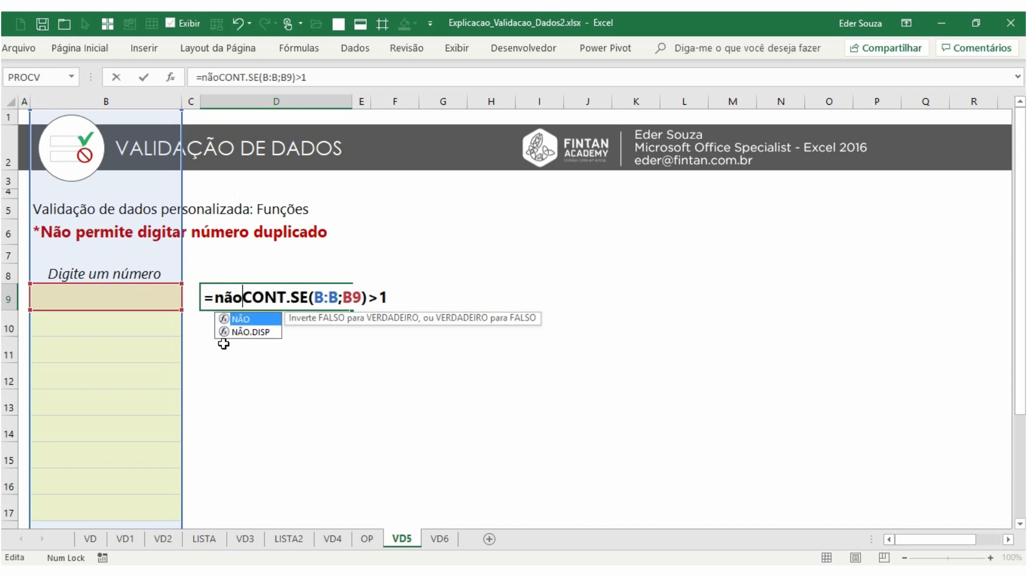
{"action": "type", "text": "("}
{"action": "left_click", "coordinate": [402, 298]}
{"action": "type", "text": ")"}
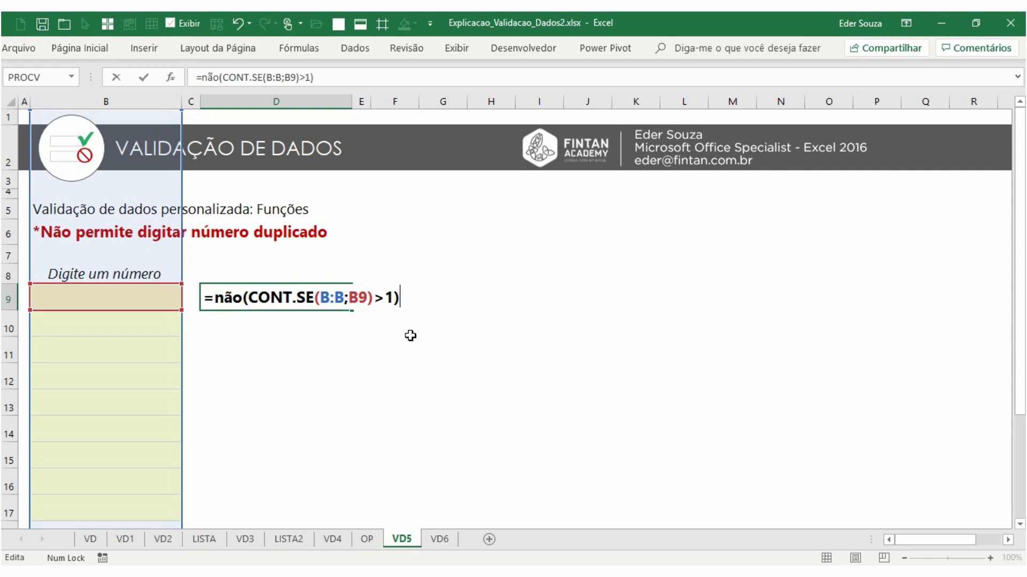
{"action": "key", "text": "Return"}
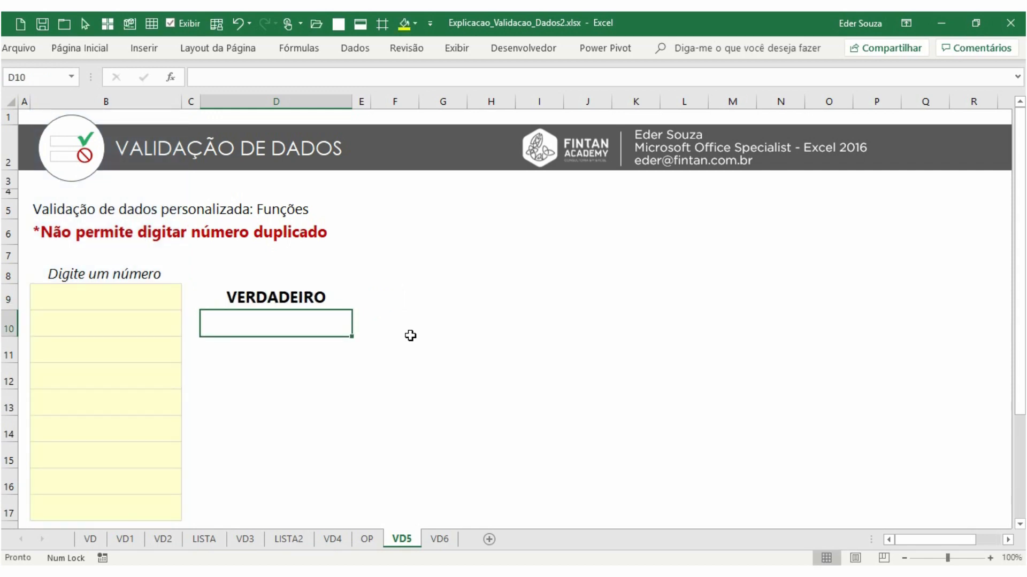
Enter the numbers 1, 0 and 1 in B9:B11 to test the formula
{"action": "left_click", "coordinate": [139, 289]}
{"action": "type", "text": "1"}
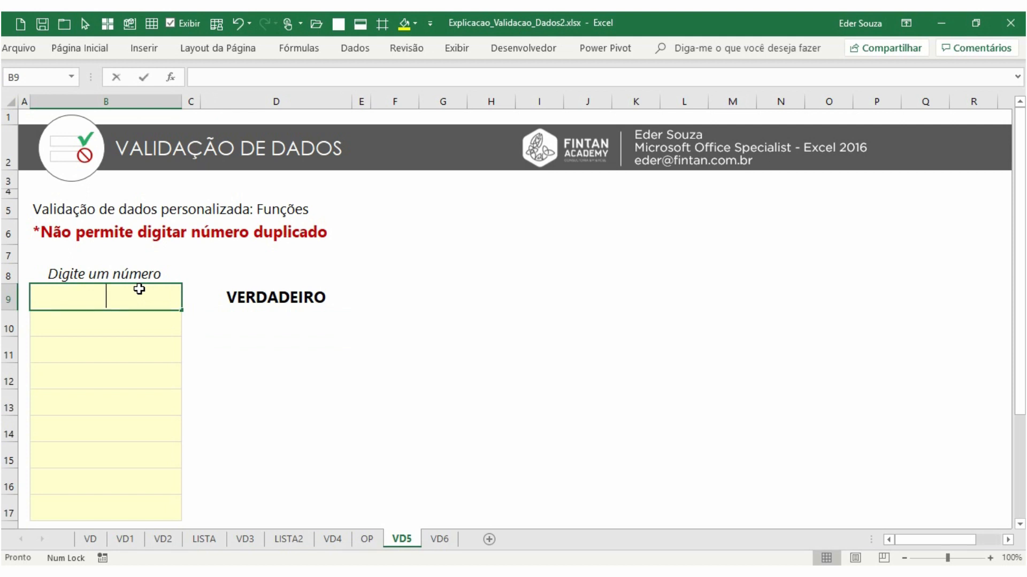
{"action": "key", "text": "Return"}
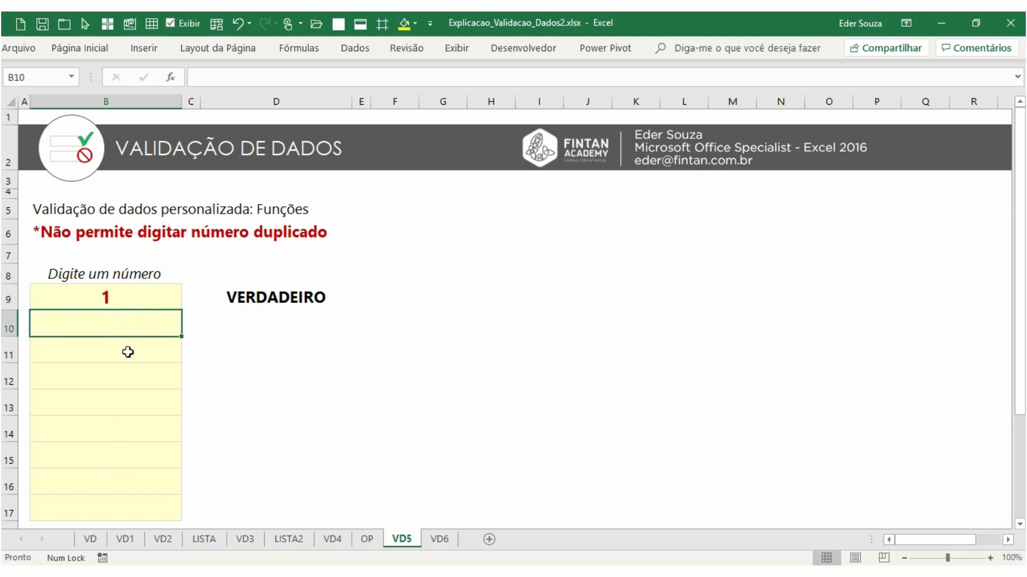
{"action": "type", "text": "0"}
{"action": "key", "text": "Return"}
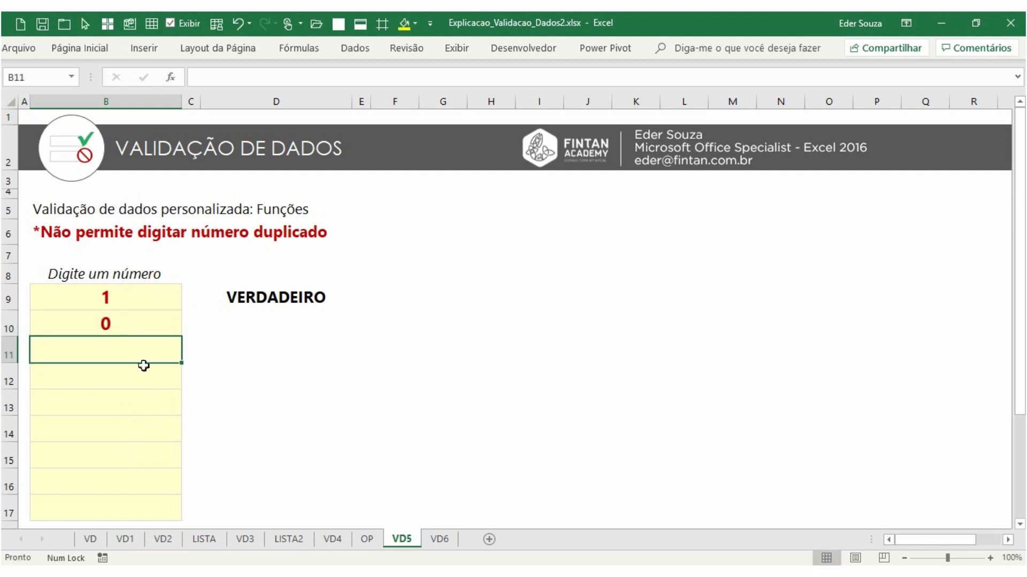
{"action": "type", "text": "1"}
{"action": "key", "text": "Return"}
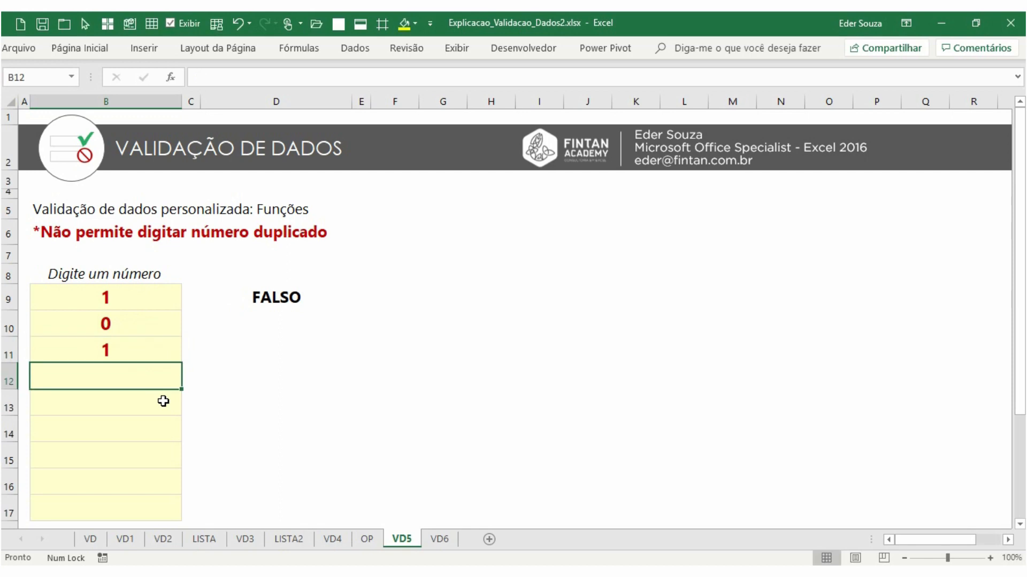
Examine the parts of D9's formula in edit mode without changing it
{"action": "left_click", "coordinate": [253, 298]}
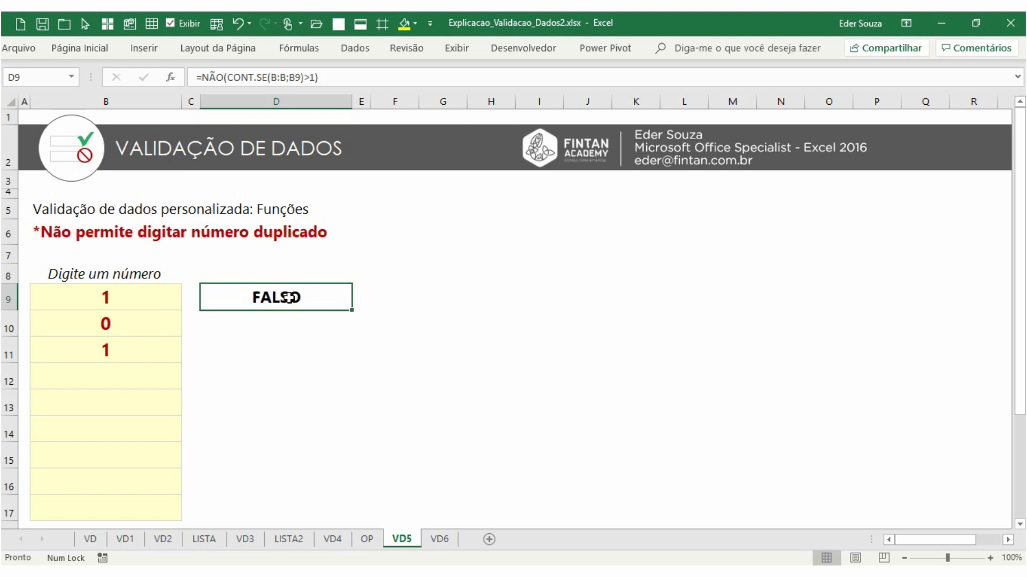
{"action": "double_click", "coordinate": [243, 296]}
{"action": "left_click_drag", "start_coordinate": [393, 298], "coordinate": [307, 297]}
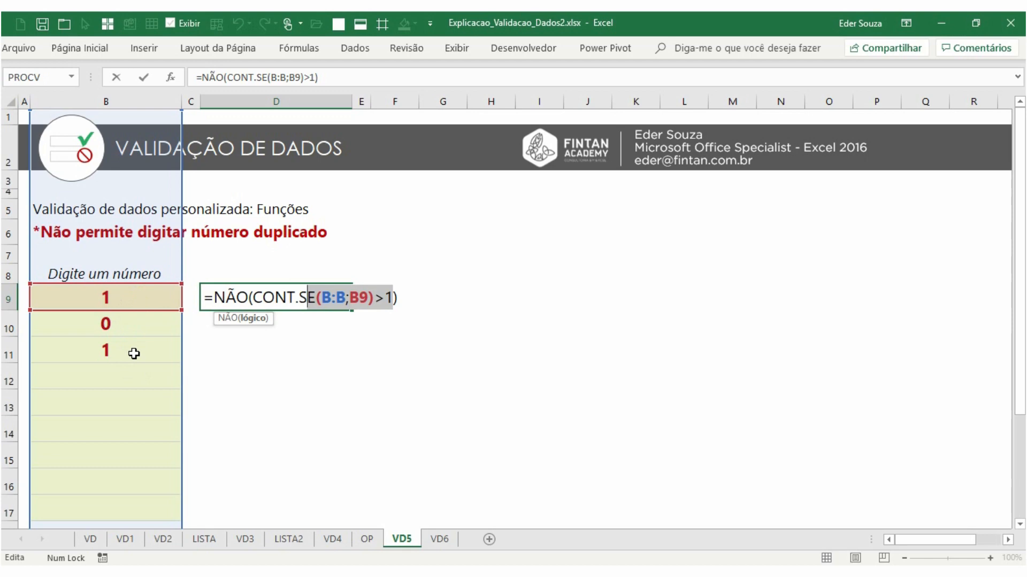
{"action": "key", "text": "ctrl+Return"}
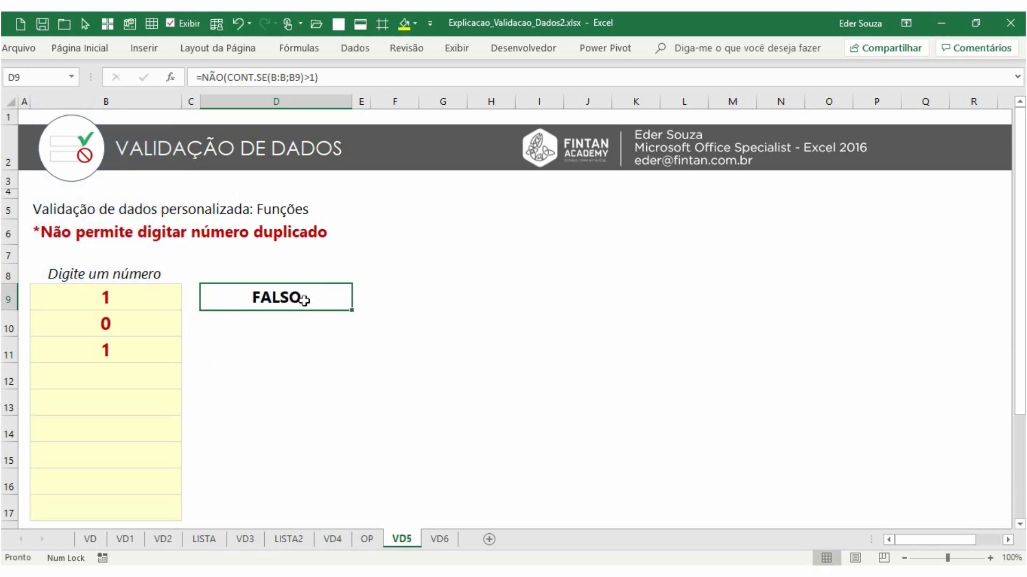
{"action": "double_click", "coordinate": [305, 304]}
{"action": "left_click_drag", "start_coordinate": [409, 297], "coordinate": [203, 299]}
{"action": "left_click_drag", "start_coordinate": [408, 299], "coordinate": [322, 301]}
{"action": "key", "text": "Escape"}
{"action": "double_click", "coordinate": [317, 296]}
{"action": "left_click_drag", "start_coordinate": [409, 297], "coordinate": [202, 303]}
{"action": "key", "text": "ctrl+c"}
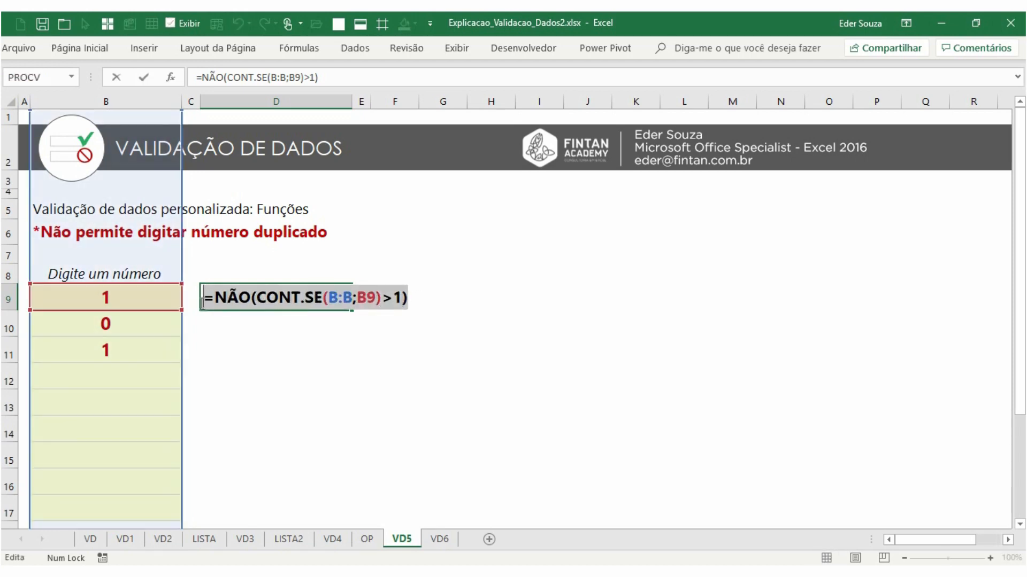
{"action": "key", "text": "Escape"}
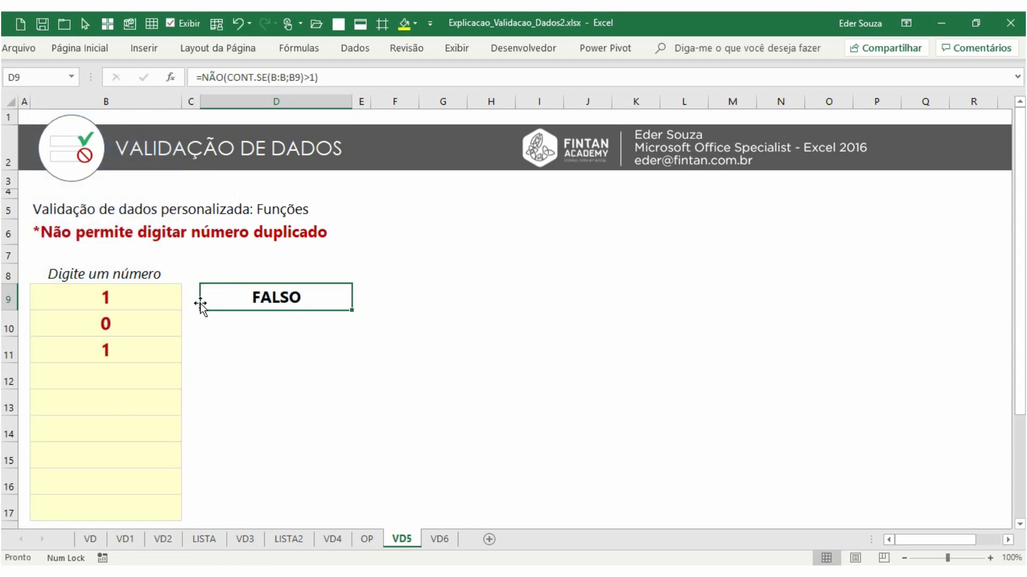
Clear the formula from D9 and the test numbers from B9:B11
{"action": "key", "text": "Delete"}
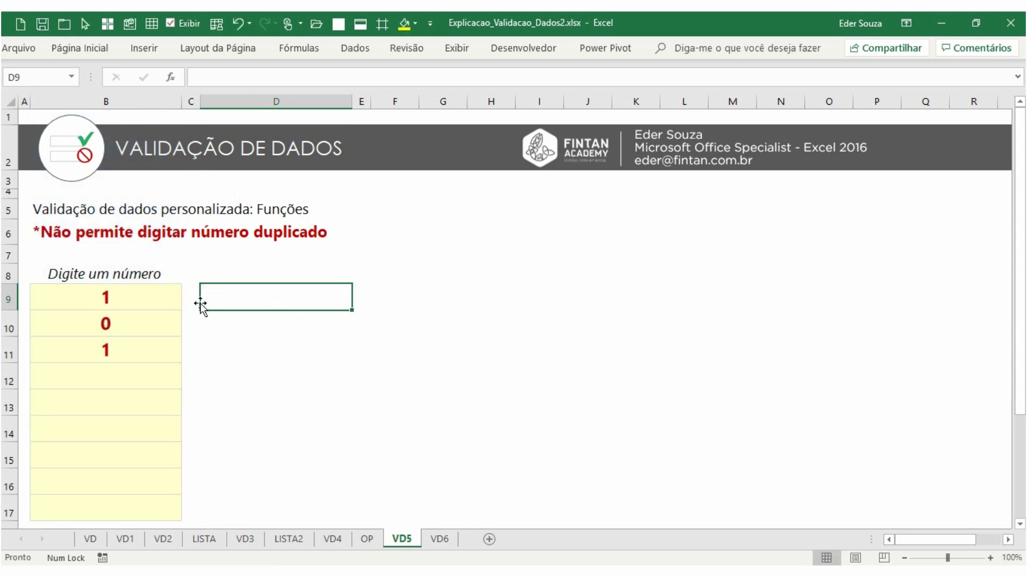
{"action": "left_click_drag", "start_coordinate": [165, 302], "coordinate": [161, 347]}
{"action": "key", "text": "Delete"}
Apply custom data validation to B9:B17 using the formula =NÃO(CONT.SE(B:B;B9)>1)
{"action": "left_click_drag", "start_coordinate": [156, 300], "coordinate": [150, 504]}
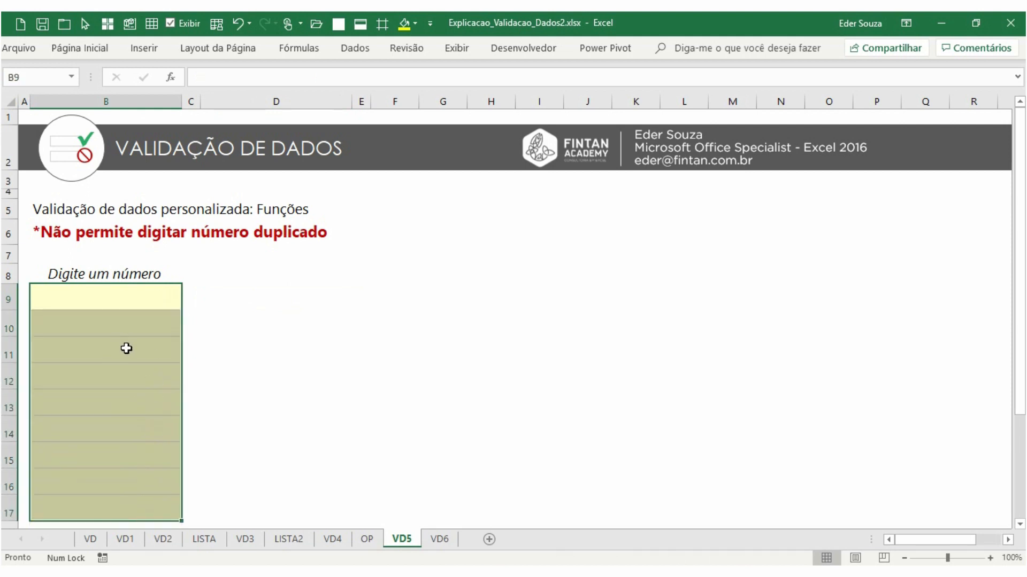
{"action": "left_click", "coordinate": [355, 48]}
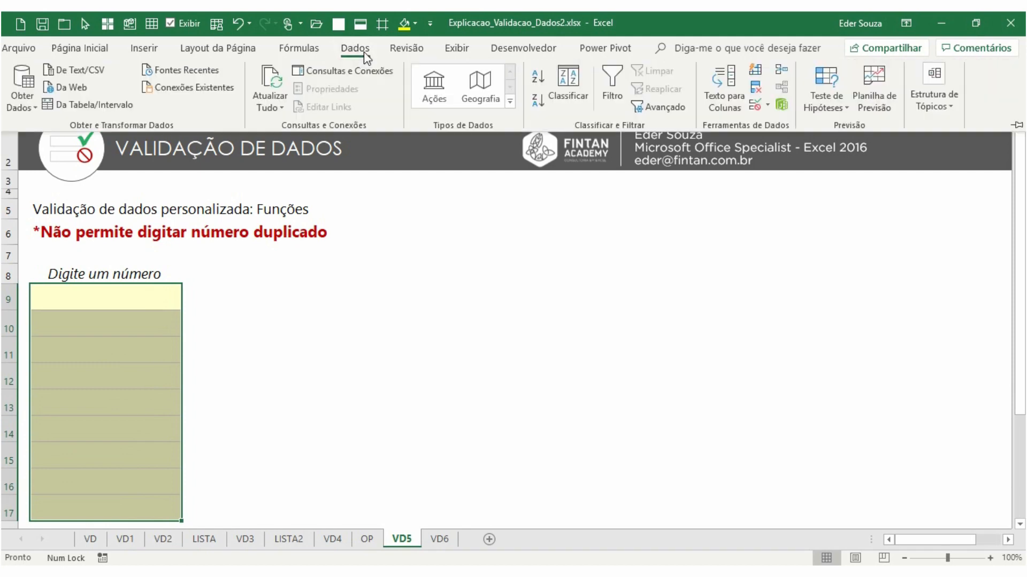
{"action": "left_click", "coordinate": [754, 104]}
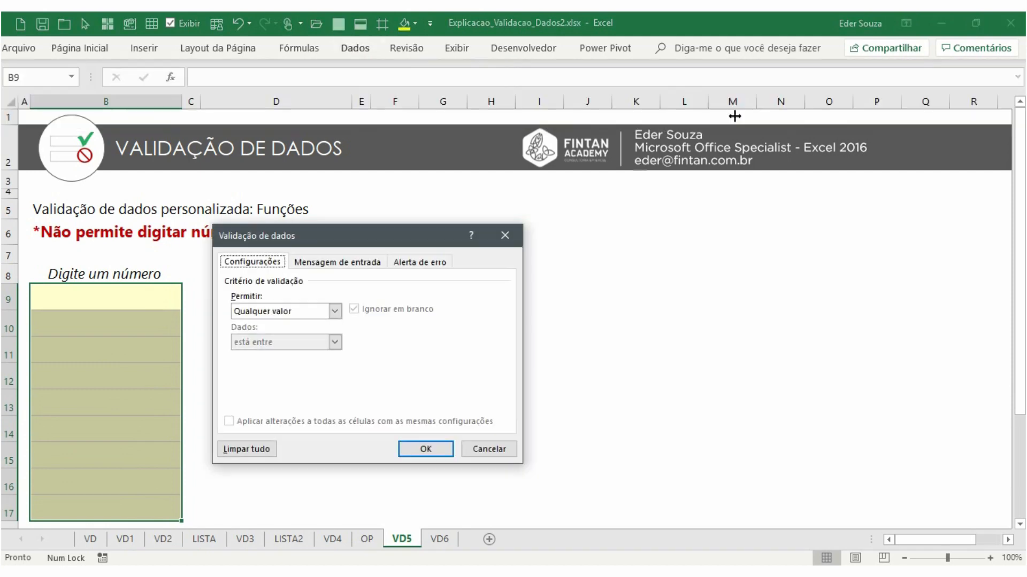
{"action": "left_click", "coordinate": [301, 311]}
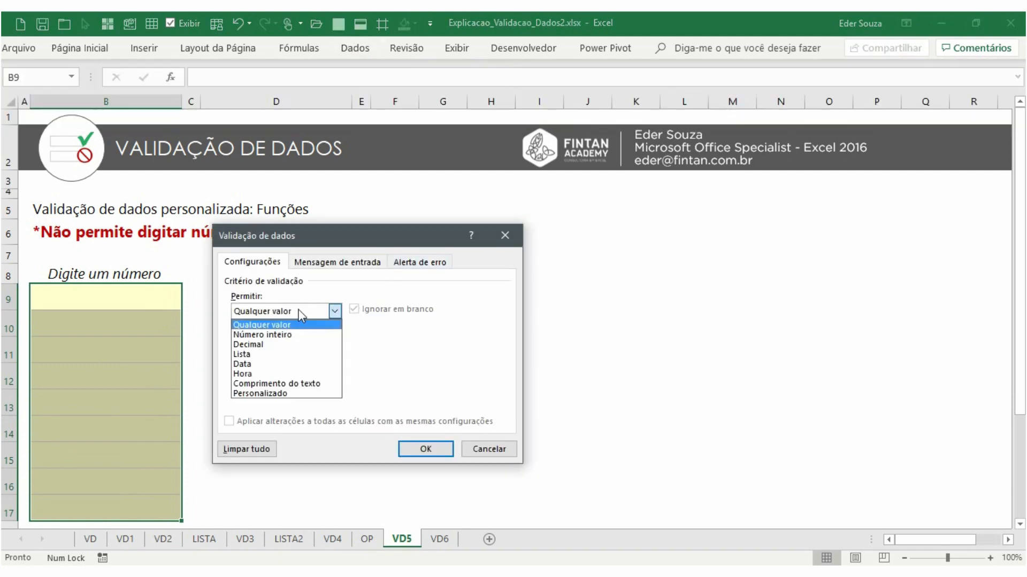
{"action": "left_click", "coordinate": [291, 394]}
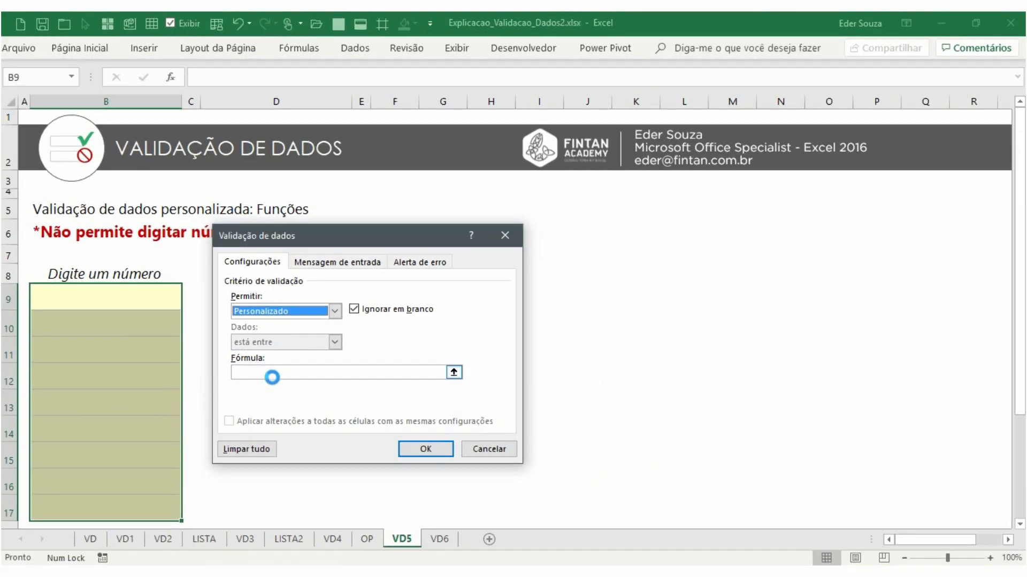
{"action": "left_click", "coordinate": [310, 383]}
{"action": "key", "text": "ctrl+v"}
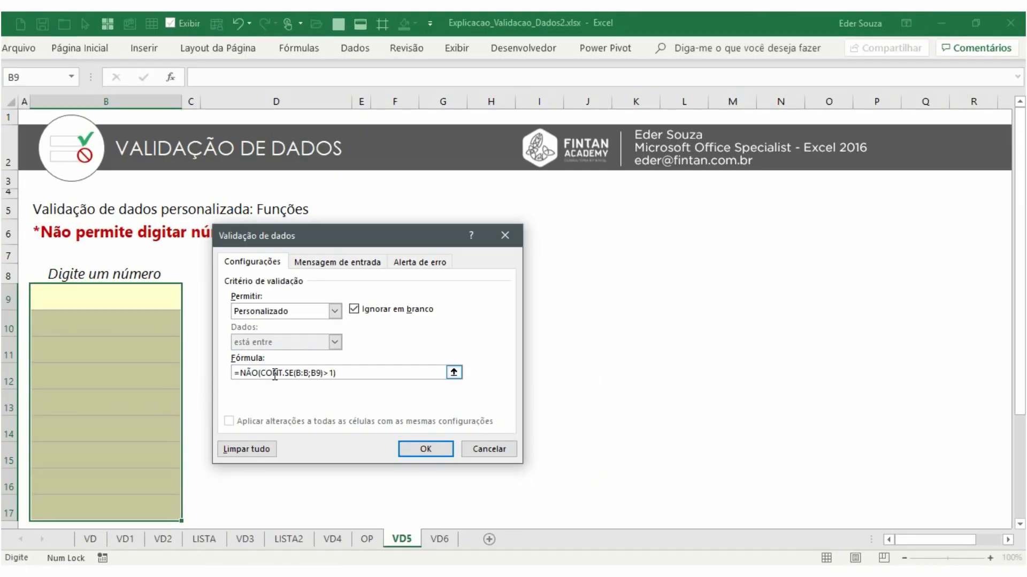
Set the error alert message to "Não é permitido número duplicado" and confirm the validation rule
{"action": "left_click", "coordinate": [420, 266]}
{"action": "left_click", "coordinate": [387, 381]}
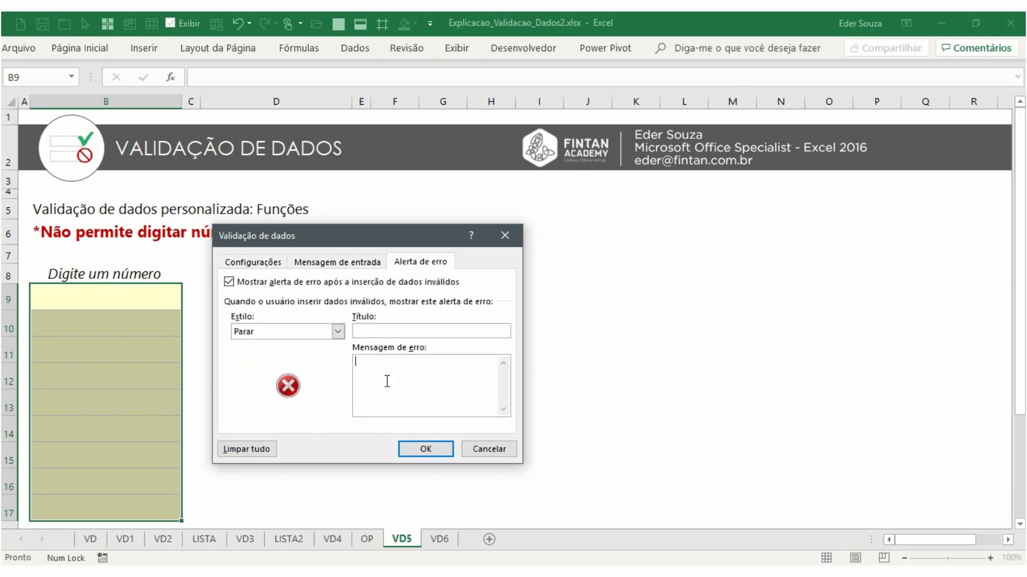
{"action": "type", "text": "Não é permitido número duplicado"}
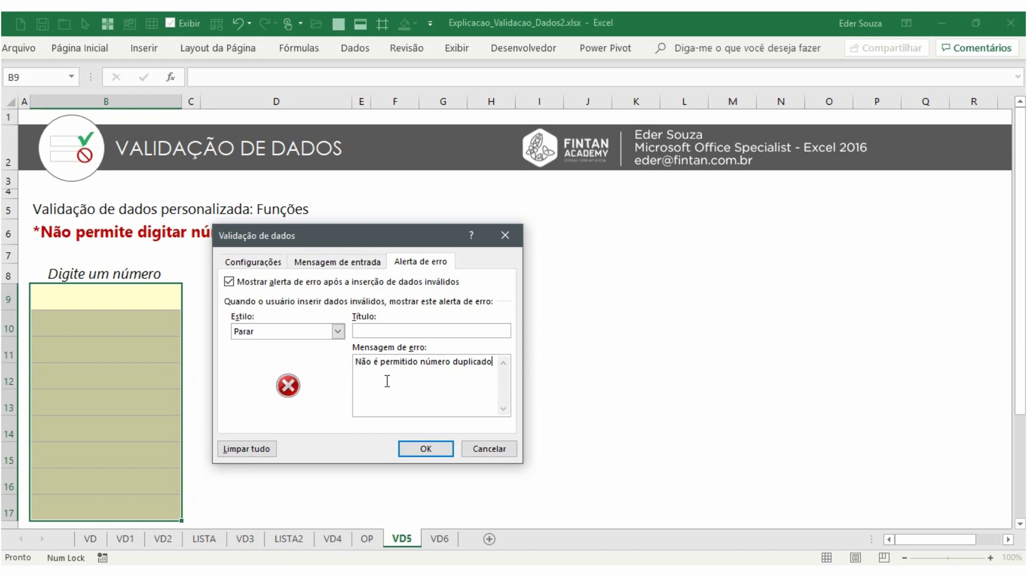
{"action": "left_click", "coordinate": [269, 261]}
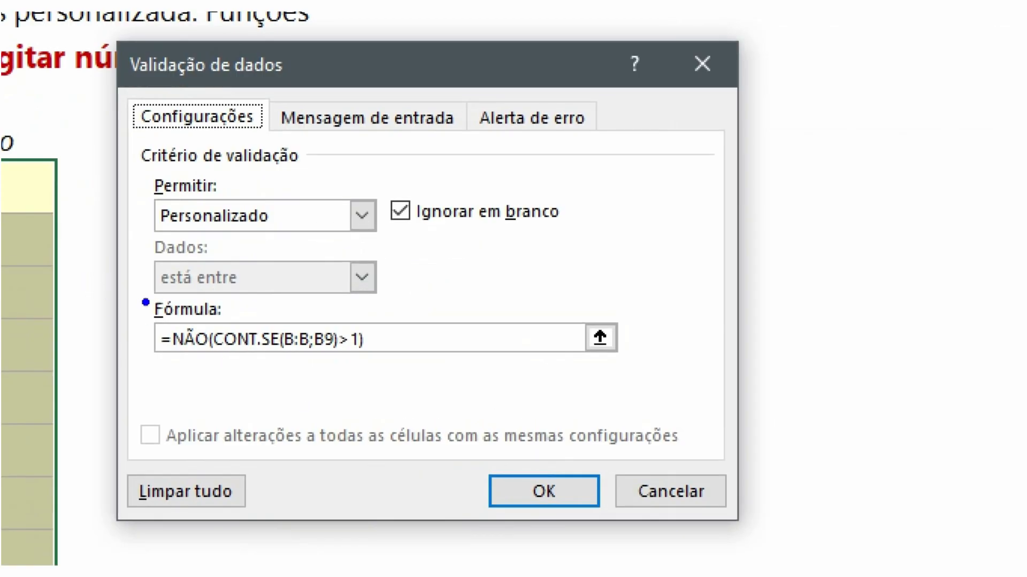
{"action": "left_click_drag", "start_coordinate": [142, 298], "coordinate": [427, 398]}
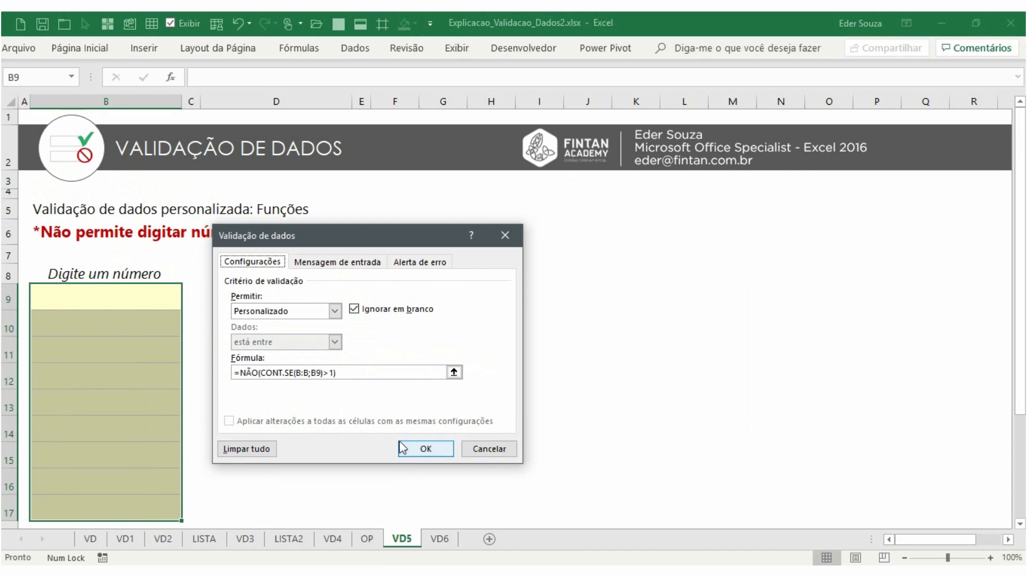
{"action": "left_click", "coordinate": [414, 449]}
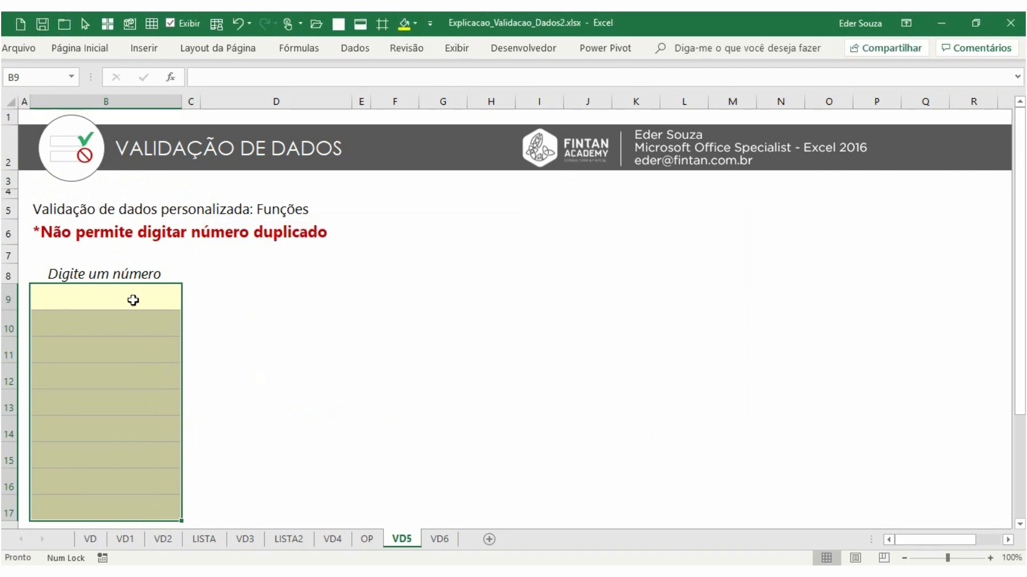
Enter the numbers 1, 0, 2 and 6 in B9:B12 to test the rule
{"action": "left_click", "coordinate": [133, 299]}
{"action": "type", "text": "1"}
{"action": "key", "text": "Return"}
{"action": "type", "text": "0"}
{"action": "key", "text": "Return"}
{"action": "type", "text": "2"}
{"action": "key", "text": "Return"}
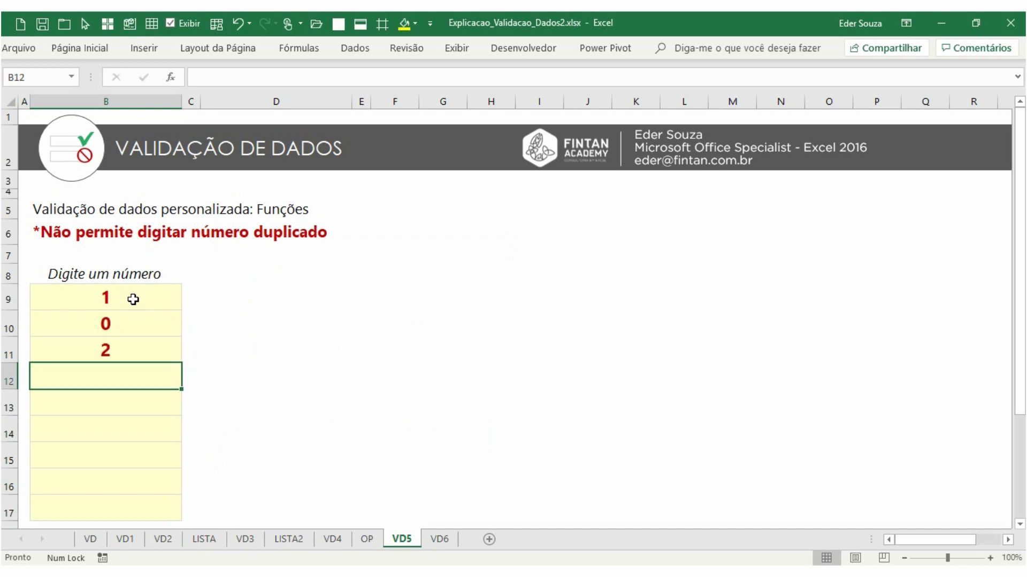
{"action": "type", "text": "6"}
{"action": "key", "text": "Return"}
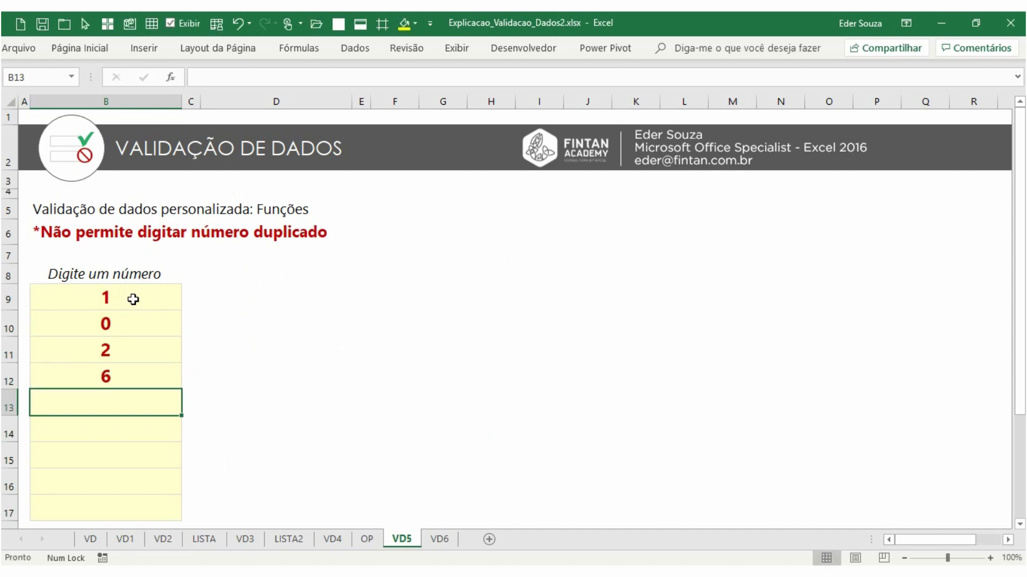
Try entering the duplicate numbers 1 and 2 in B13, retrying once and then cancelling the rejected entry
{"action": "type", "text": "1"}
{"action": "key", "text": "Return"}
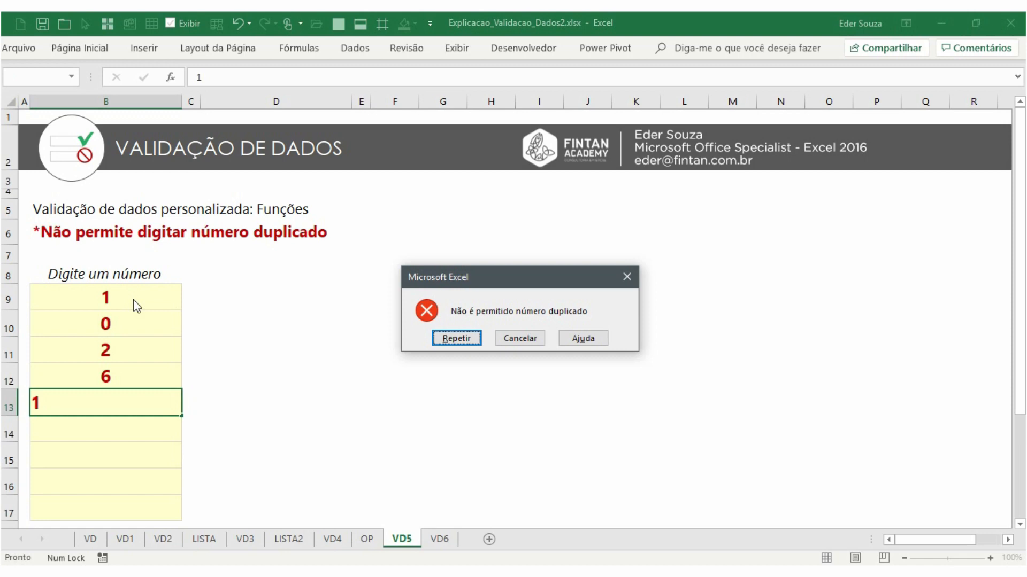
{"action": "key", "text": "Return"}
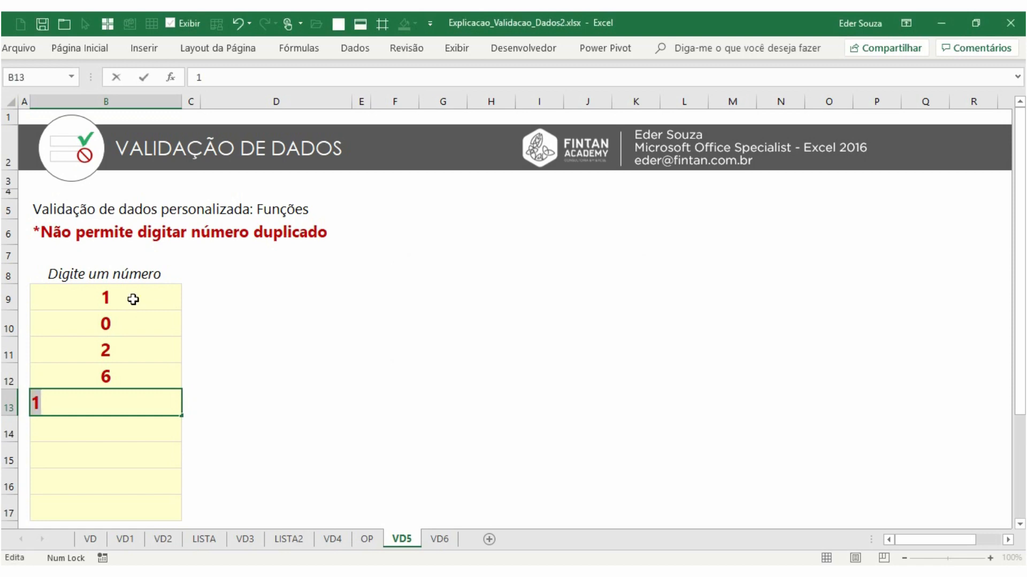
{"action": "type", "text": "2"}
{"action": "key", "text": "Return"}
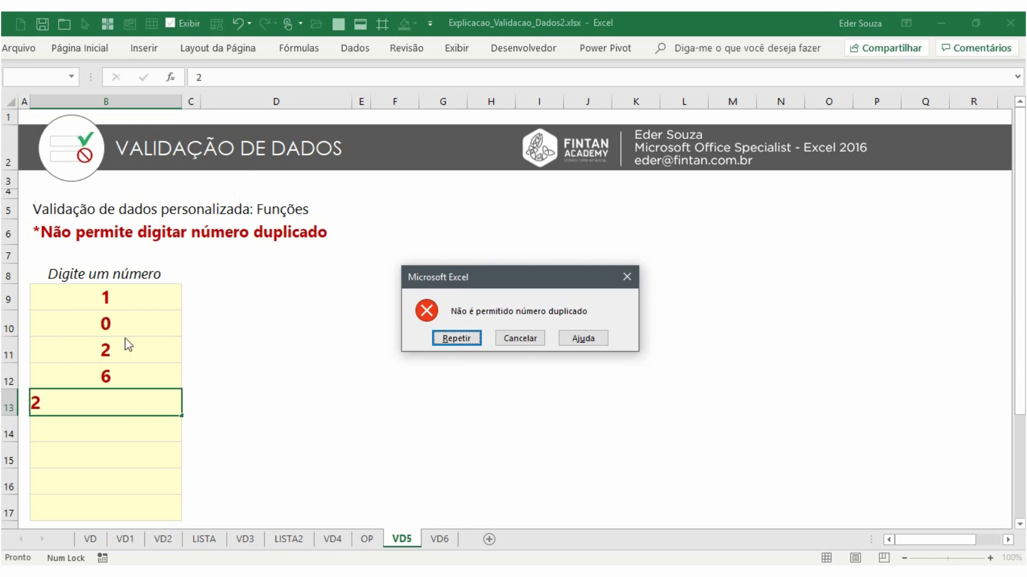
{"action": "left_click", "coordinate": [518, 342]}
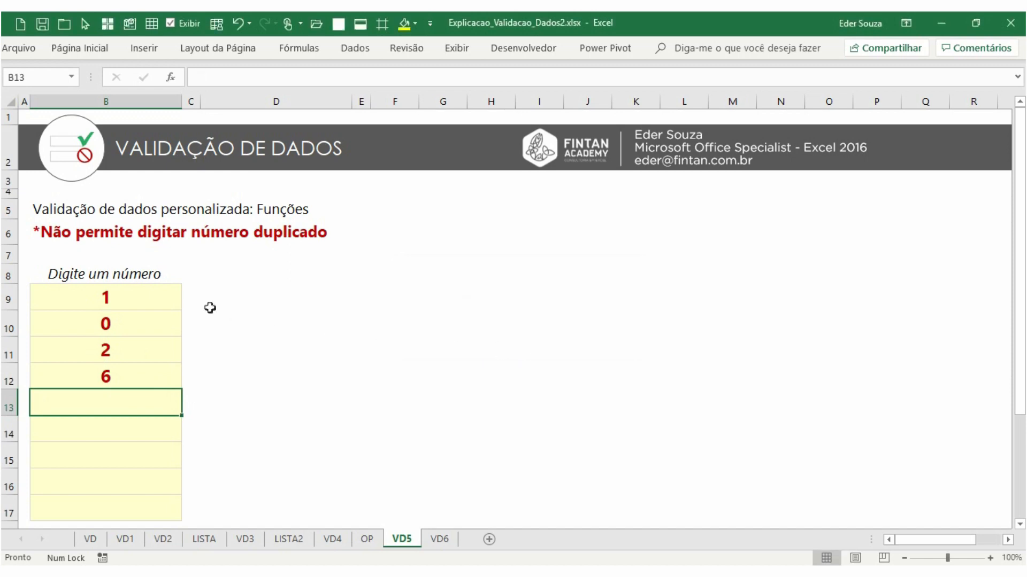
Try entering the duplicate number 6 in B13 and cancel the rejected entry
{"action": "left_click_drag", "start_coordinate": [163, 290], "coordinate": [163, 501]}
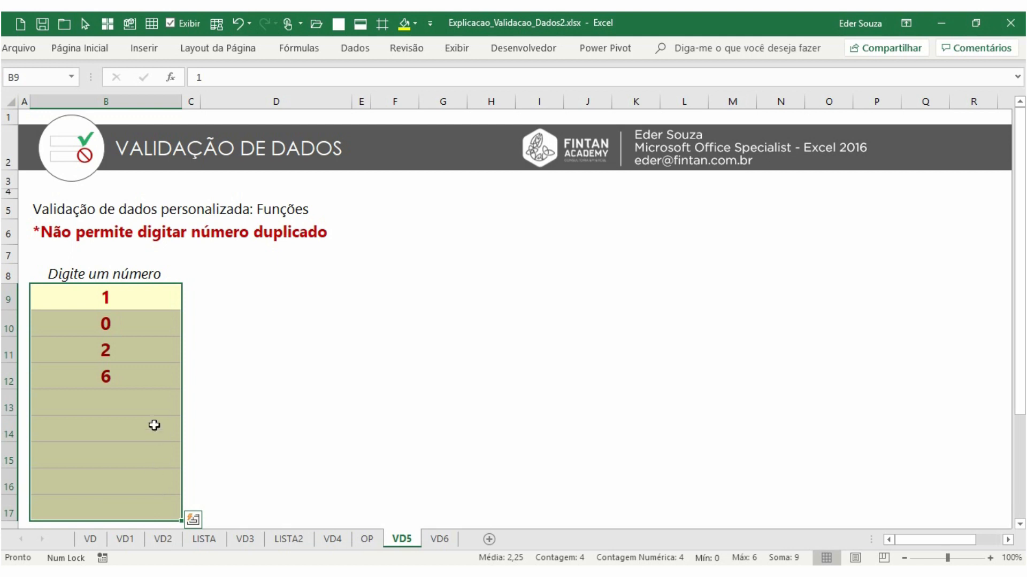
{"action": "left_click", "coordinate": [136, 407]}
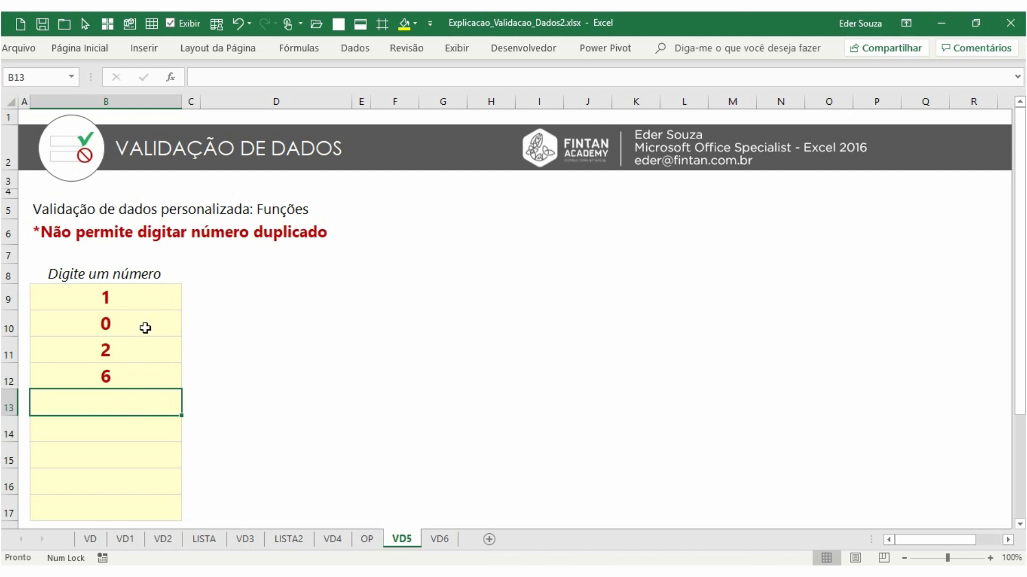
{"action": "type", "text": "6"}
{"action": "key", "text": "Return"}
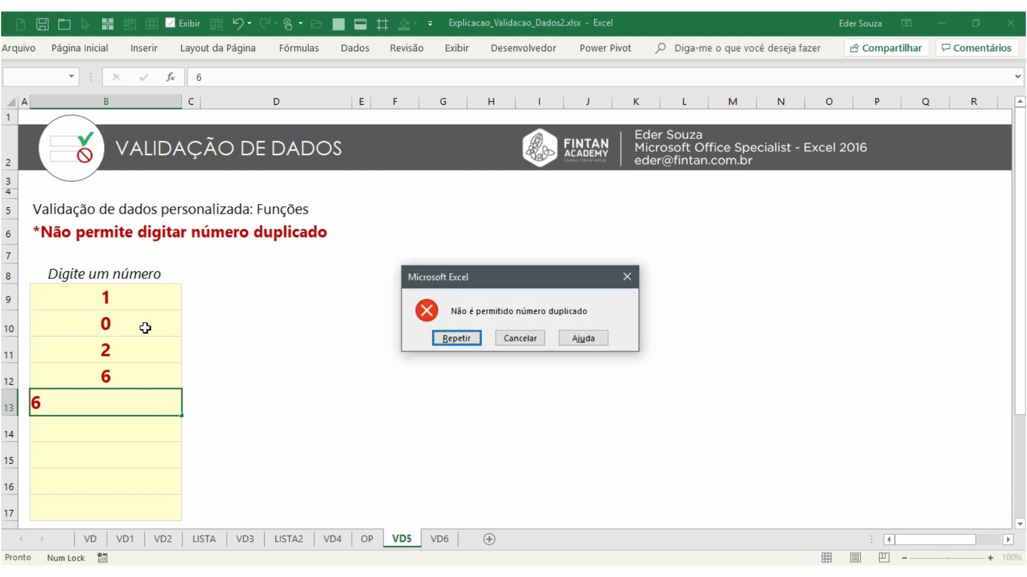
{"action": "left_click", "coordinate": [512, 337]}
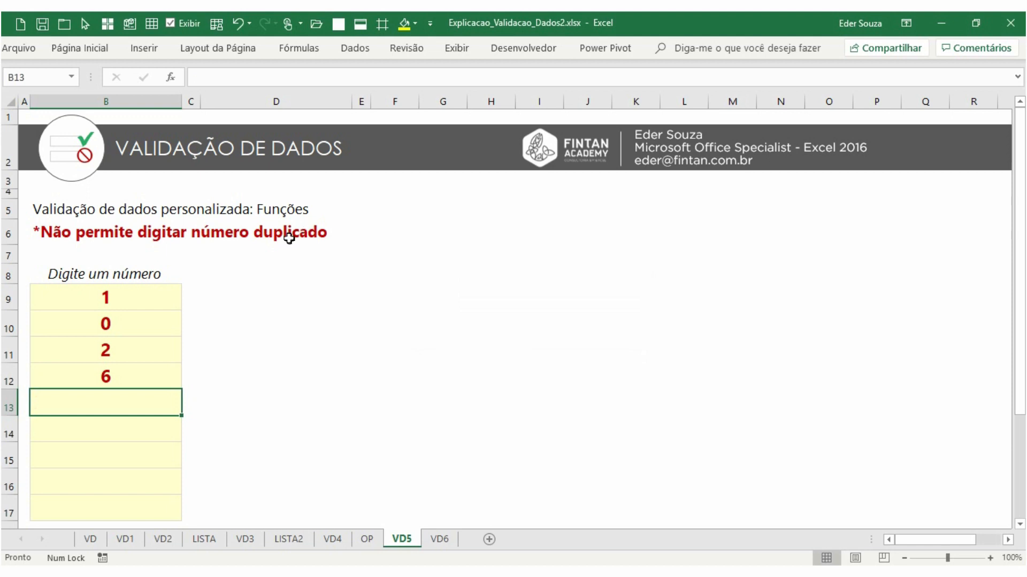
Switch to the VD6 sheet and inspect the total formula =SOMA(C9:F9) in B9
{"action": "left_click", "coordinate": [444, 540]}
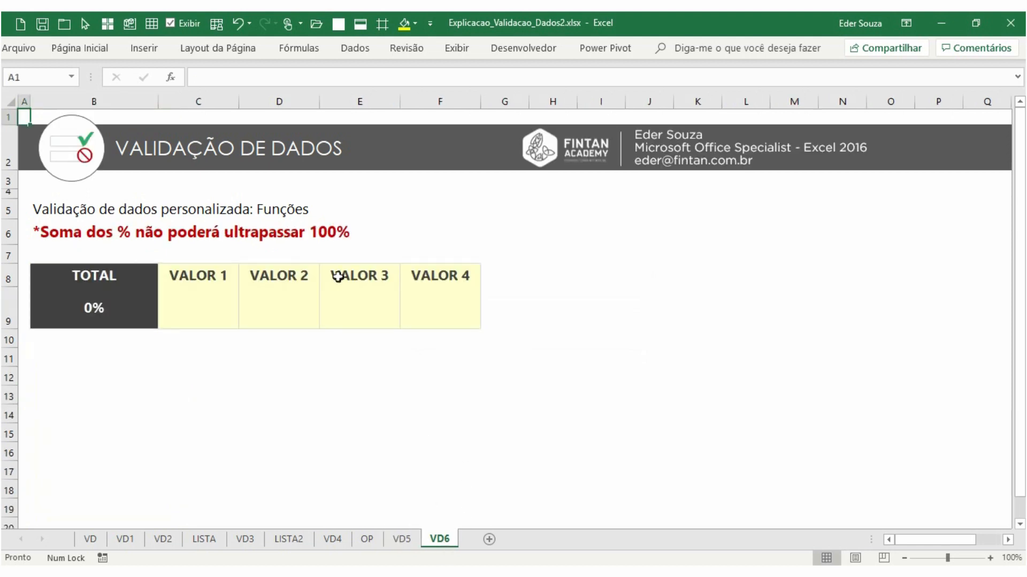
{"action": "left_click_drag", "start_coordinate": [211, 287], "coordinate": [422, 318]}
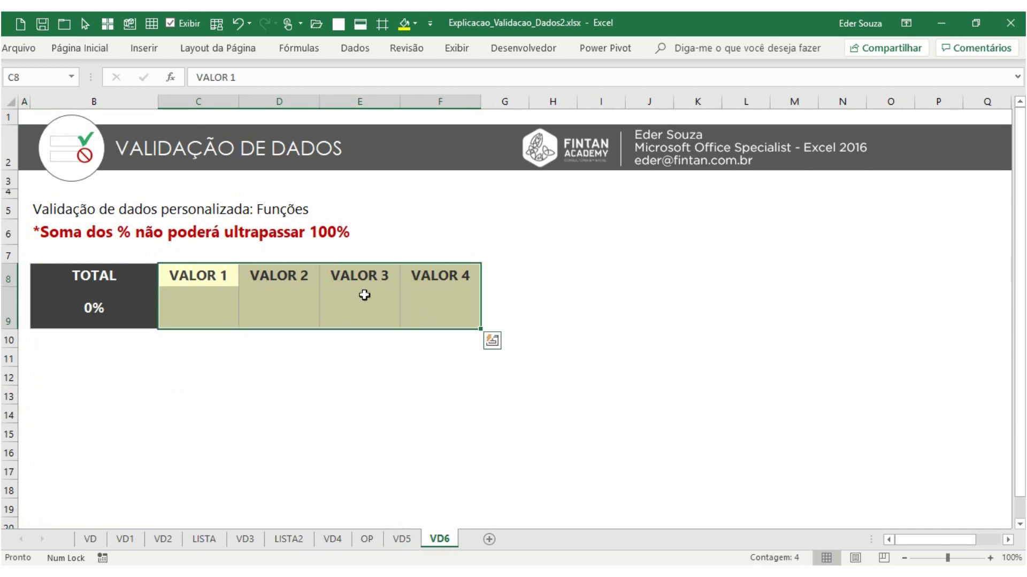
{"action": "left_click", "coordinate": [216, 308]}
{"action": "left_click", "coordinate": [128, 310]}
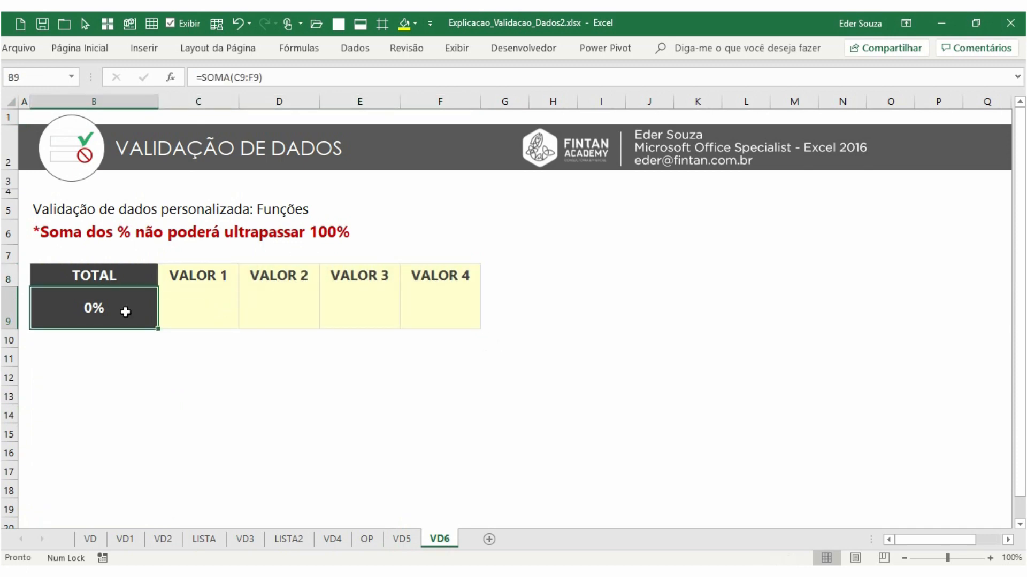
{"action": "double_click", "coordinate": [127, 310]}
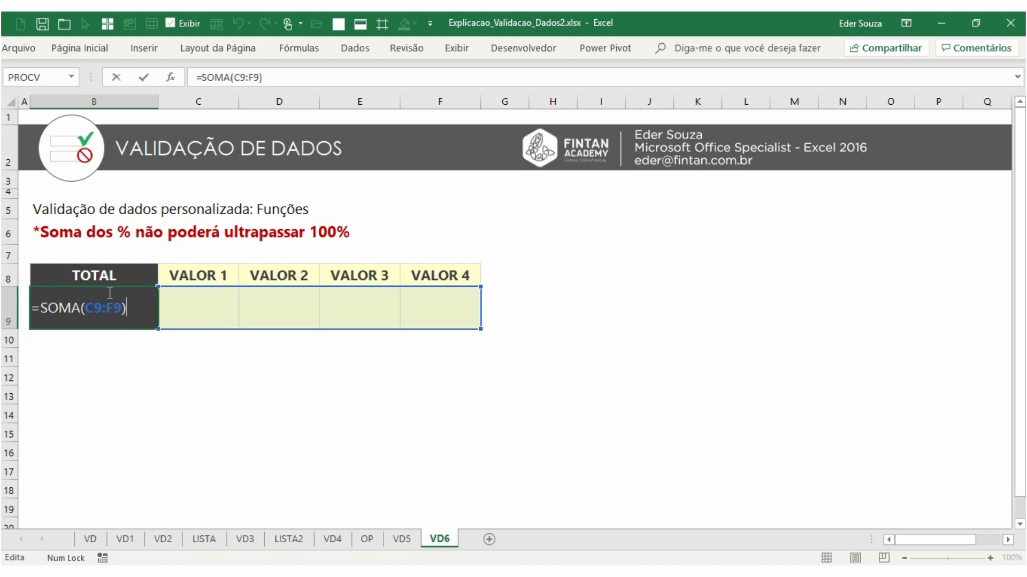
{"action": "key", "text": "ctrl+Return"}
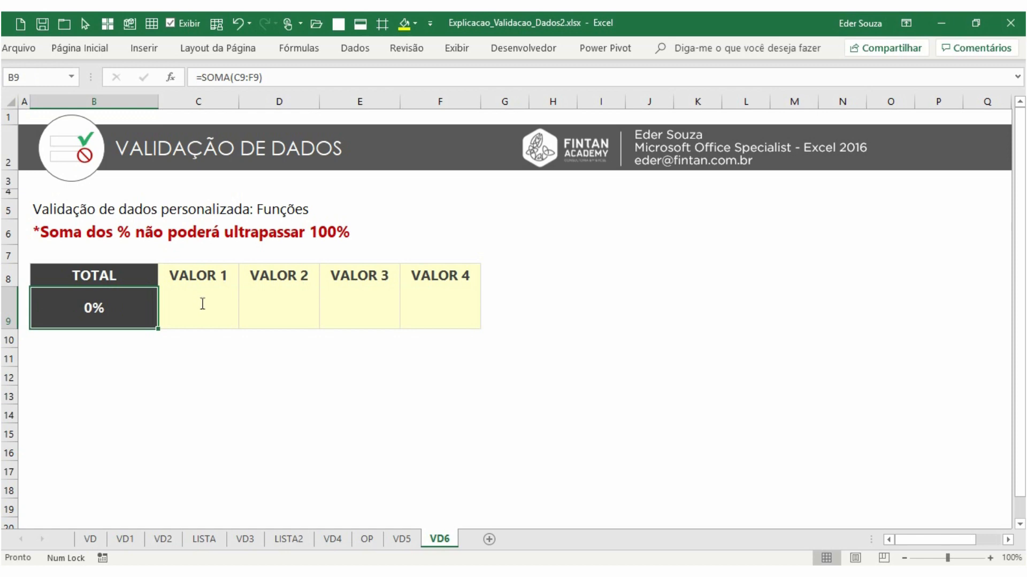
Enter 50% in C9 and 20% in D9 to test the total
{"action": "left_click", "coordinate": [201, 303]}
{"action": "type", "text": "50%"}
{"action": "key", "text": "Return"}
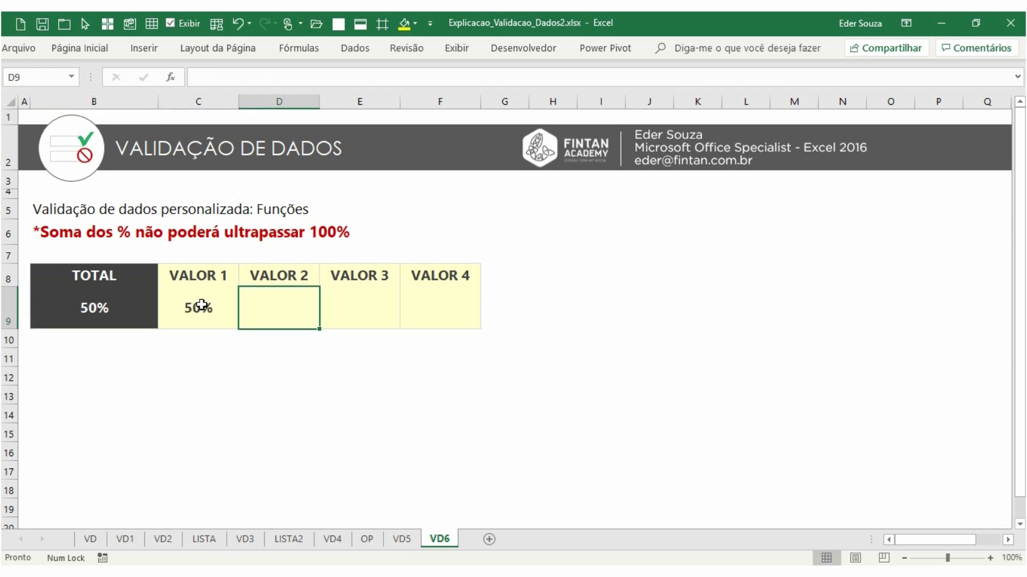
{"action": "type", "text": "20"}
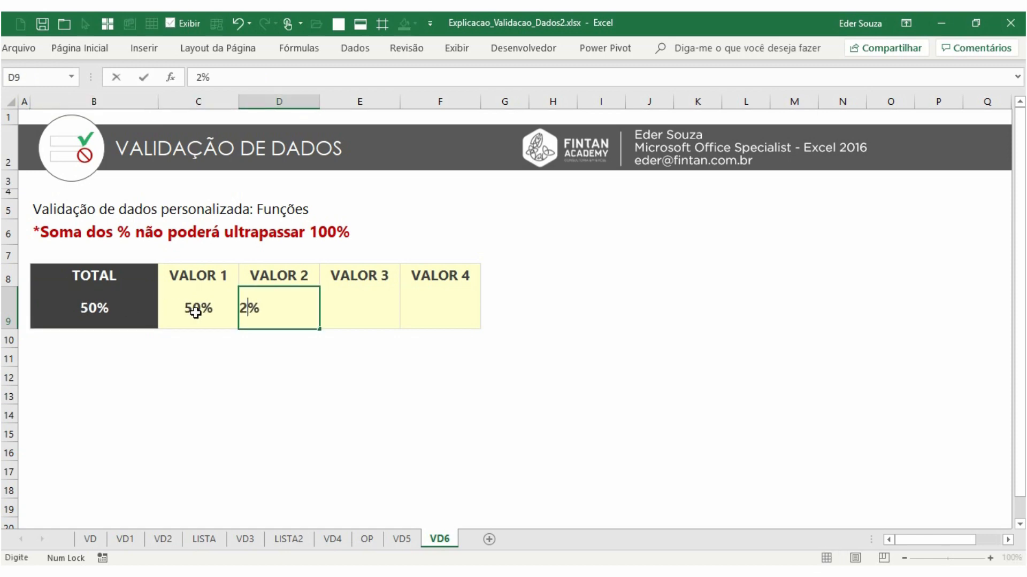
{"action": "key", "text": "Return"}
{"action": "left_click", "coordinate": [116, 306]}
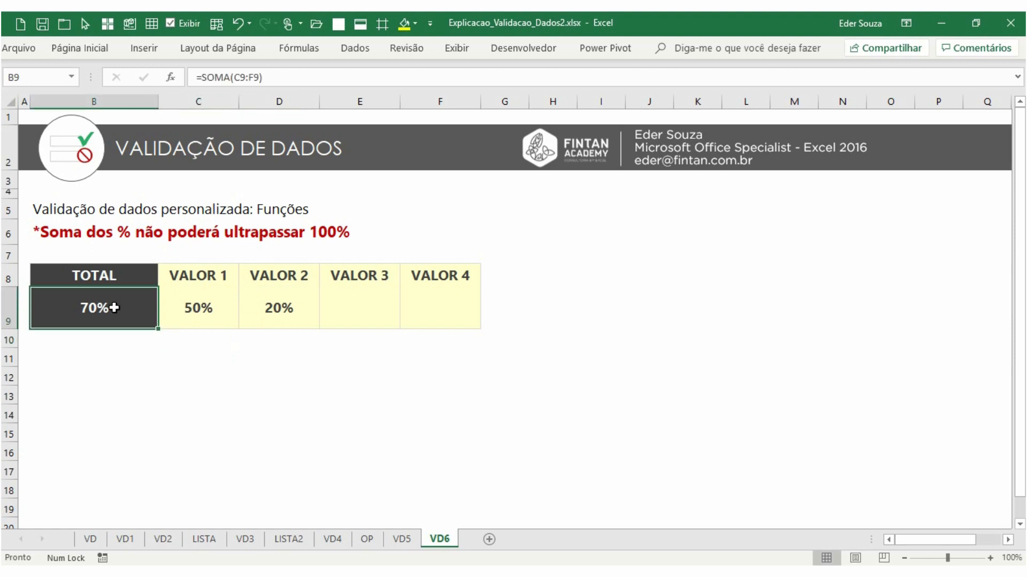
Clear the test percentages from C9:D9
{"action": "left_click", "coordinate": [189, 307]}
{"action": "left_click", "coordinate": [279, 308]}
{"action": "left_click", "coordinate": [128, 301]}
{"action": "left_click", "coordinate": [345, 303]}
{"action": "left_click", "coordinate": [452, 298]}
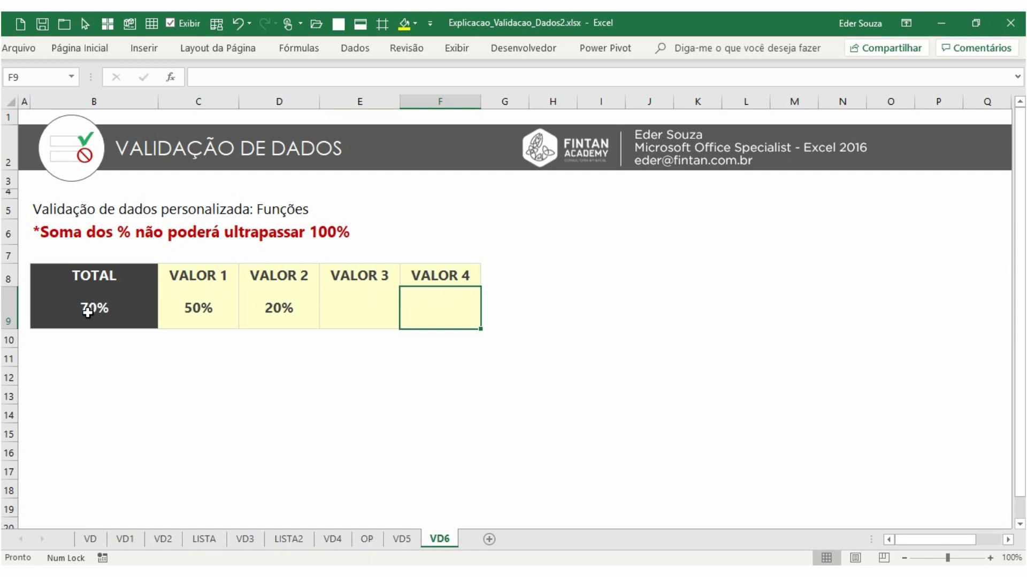
{"action": "left_click_drag", "start_coordinate": [183, 305], "coordinate": [300, 306]}
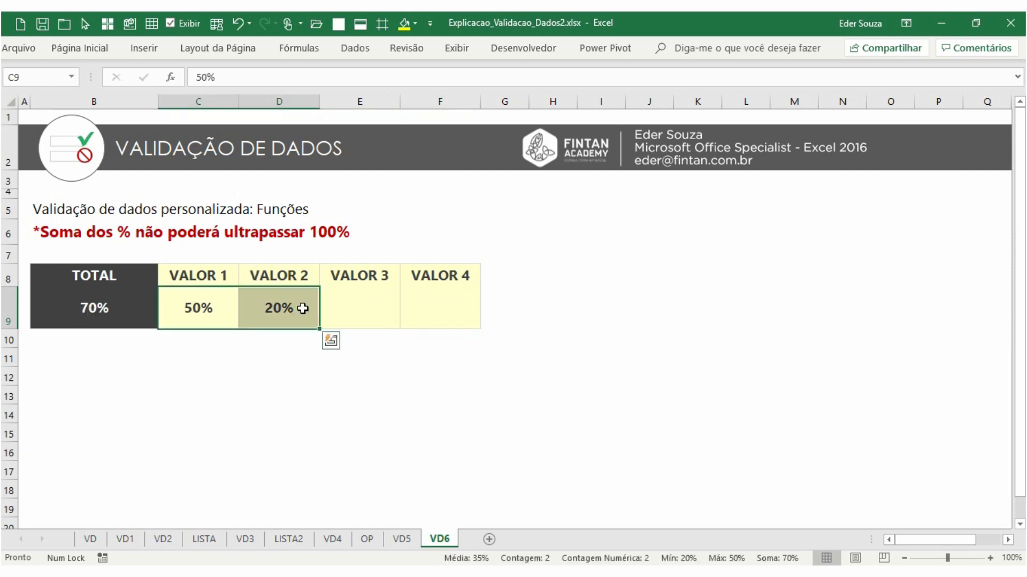
{"action": "key", "text": "Delete"}
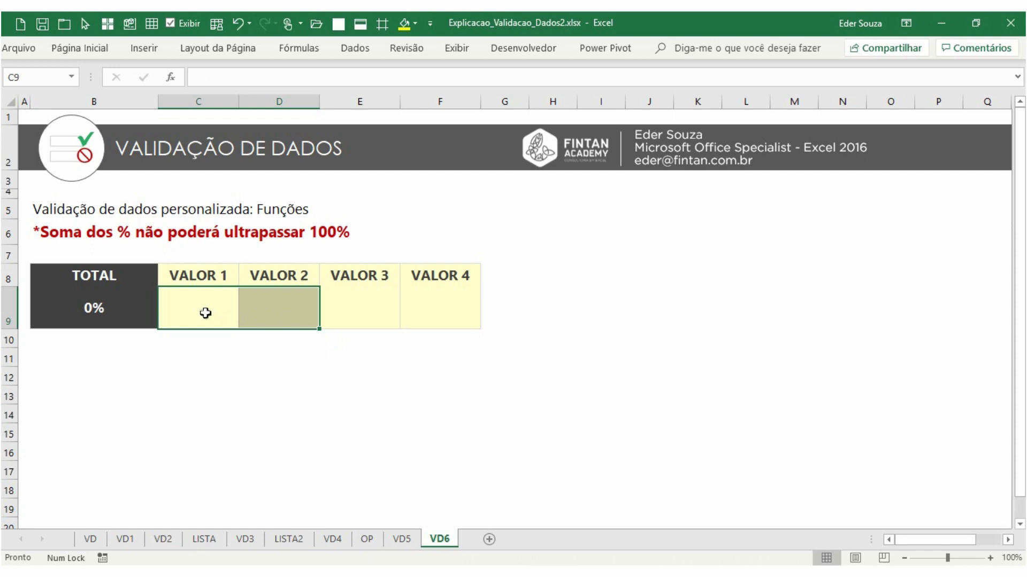
Open data validation for C9:F9 and choose the Personalizado (custom) criterion
{"action": "left_click_drag", "start_coordinate": [202, 309], "coordinate": [413, 313]}
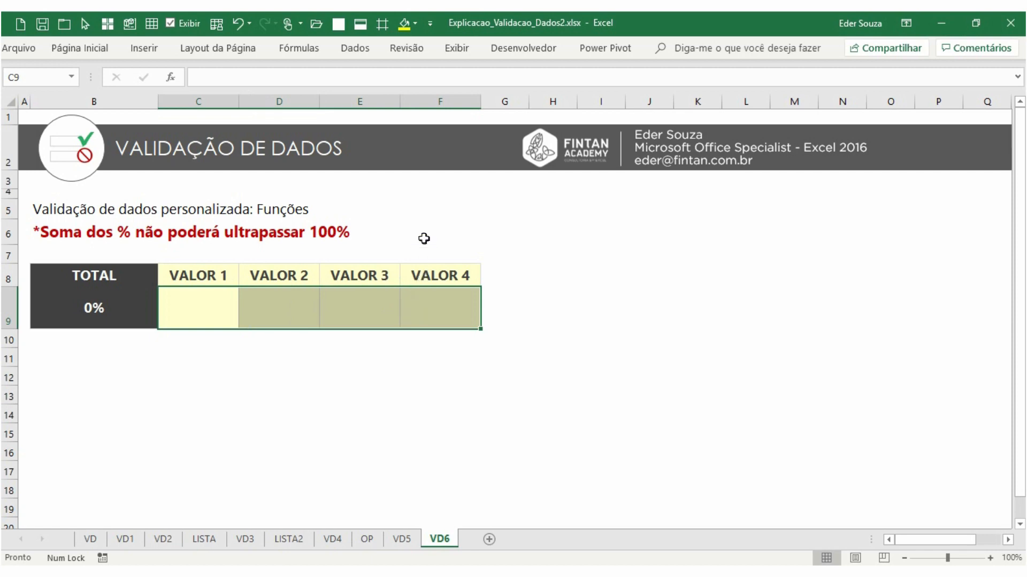
{"action": "left_click", "coordinate": [361, 48]}
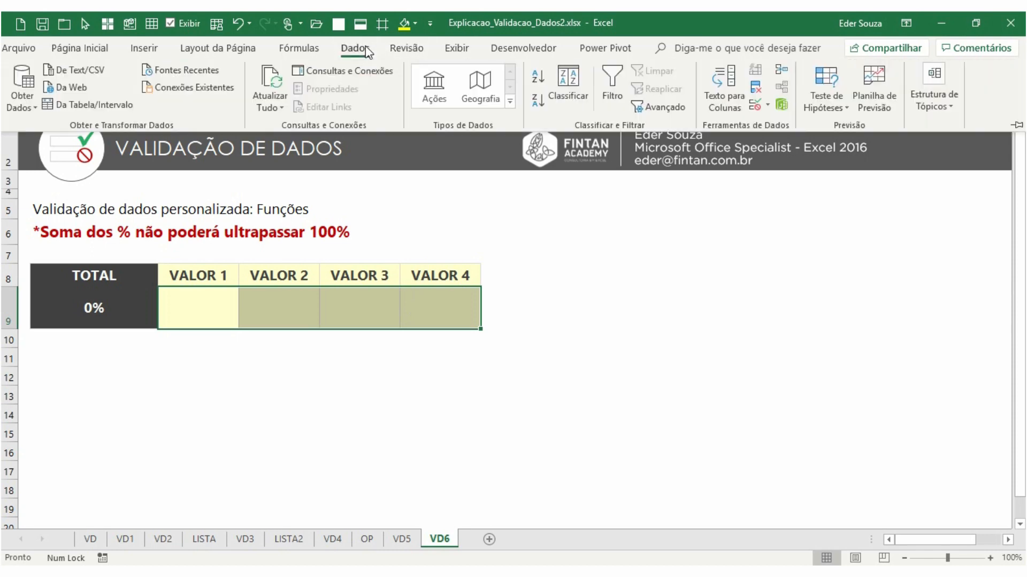
{"action": "left_click", "coordinate": [758, 104]}
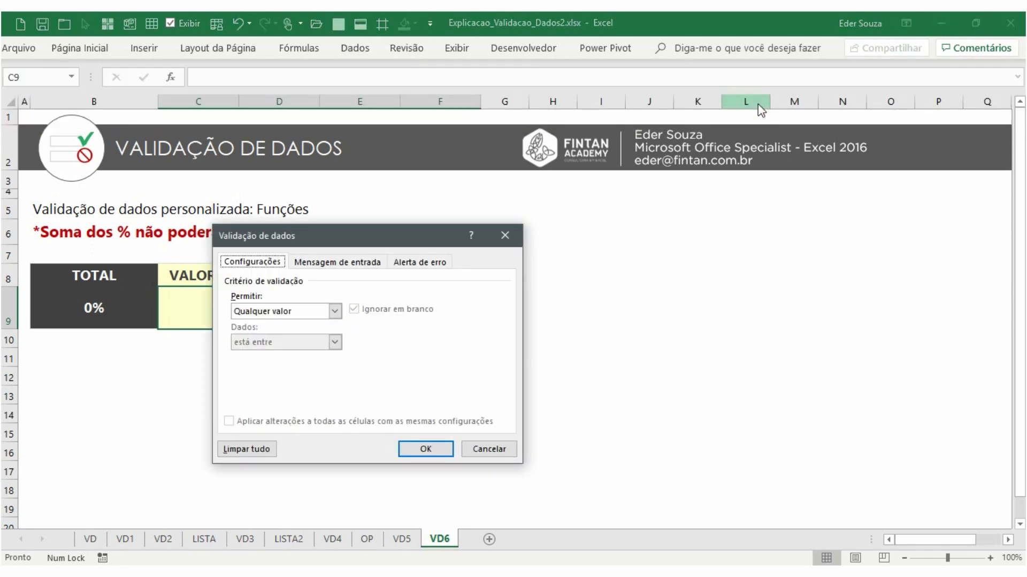
{"action": "left_click", "coordinate": [299, 314]}
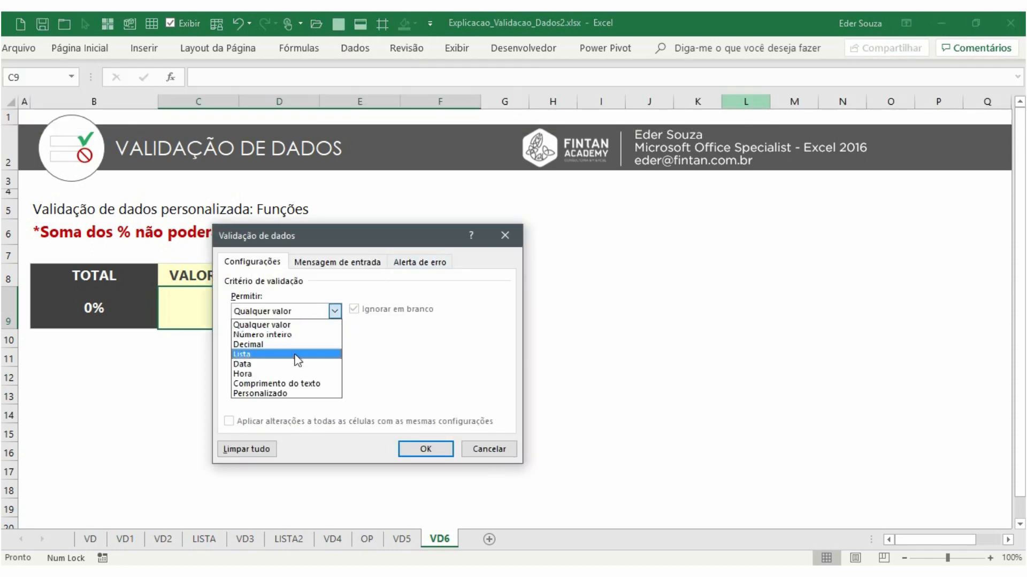
{"action": "left_click", "coordinate": [295, 394]}
{"action": "left_click_drag", "start_coordinate": [328, 236], "coordinate": [445, 198]}
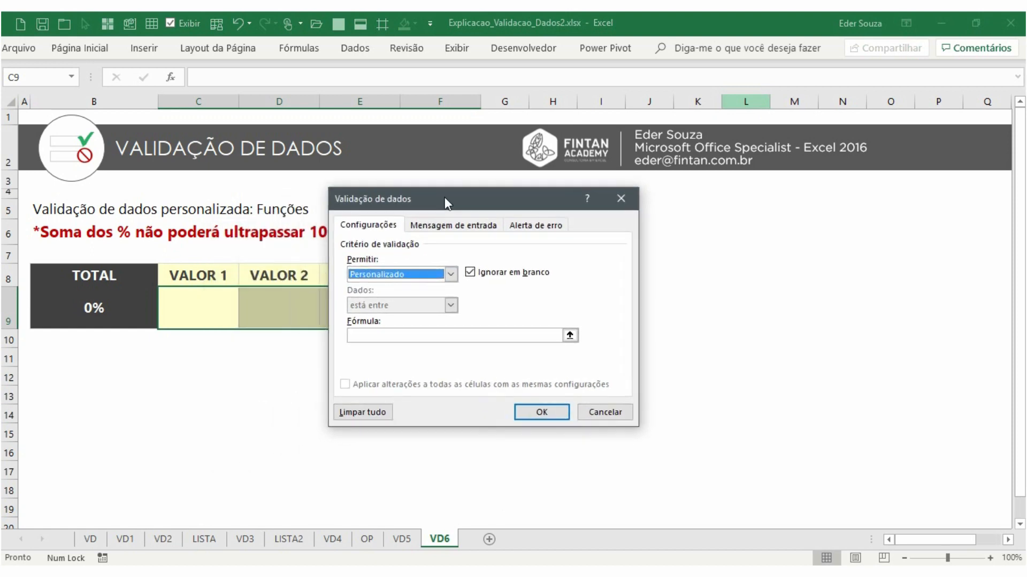
{"action": "left_click", "coordinate": [385, 336]}
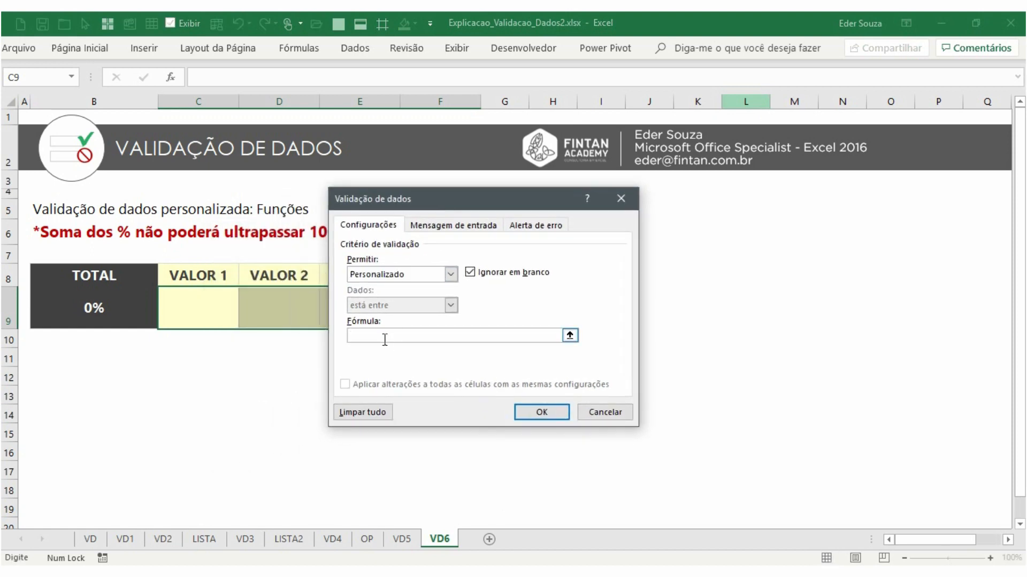
{"action": "left_click_drag", "start_coordinate": [382, 206], "coordinate": [359, 173]}
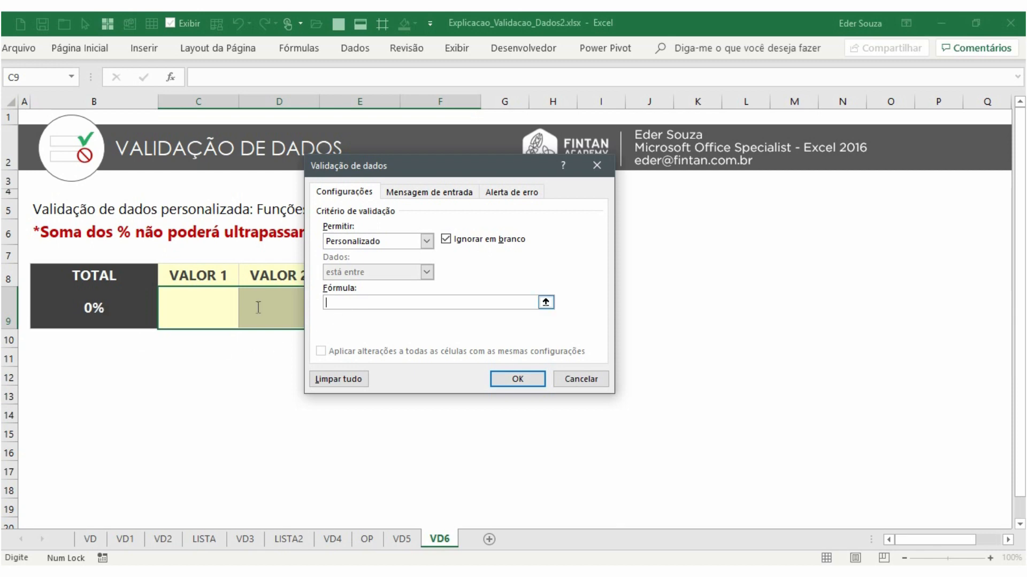
Enter the custom validation formula =$B$9<=1 referencing the total cell
{"action": "type", "text": "="}
{"action": "left_click", "coordinate": [117, 312]}
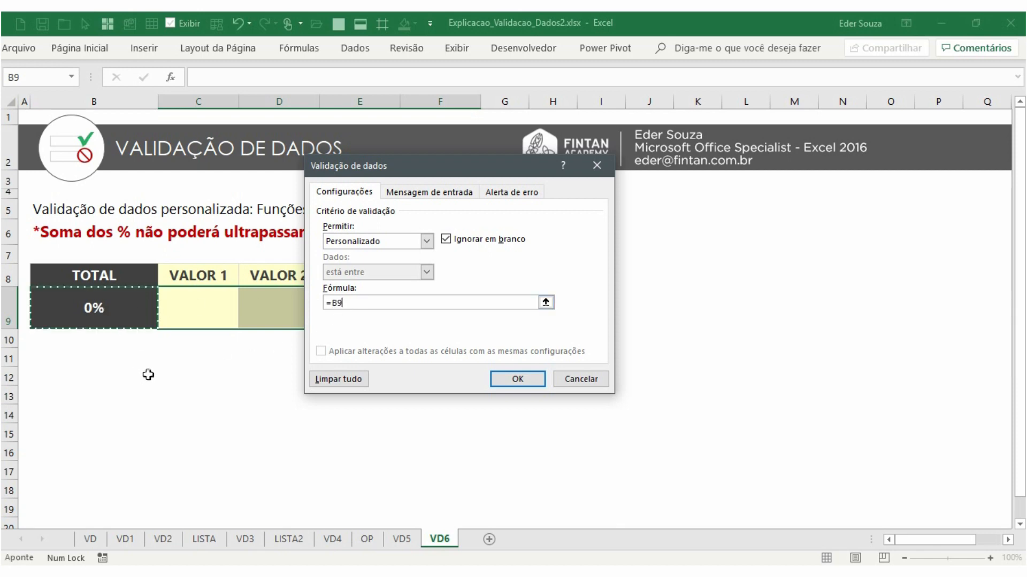
{"action": "key", "text": "F4"}
{"action": "left_click_drag", "start_coordinate": [353, 163], "coordinate": [262, 346]}
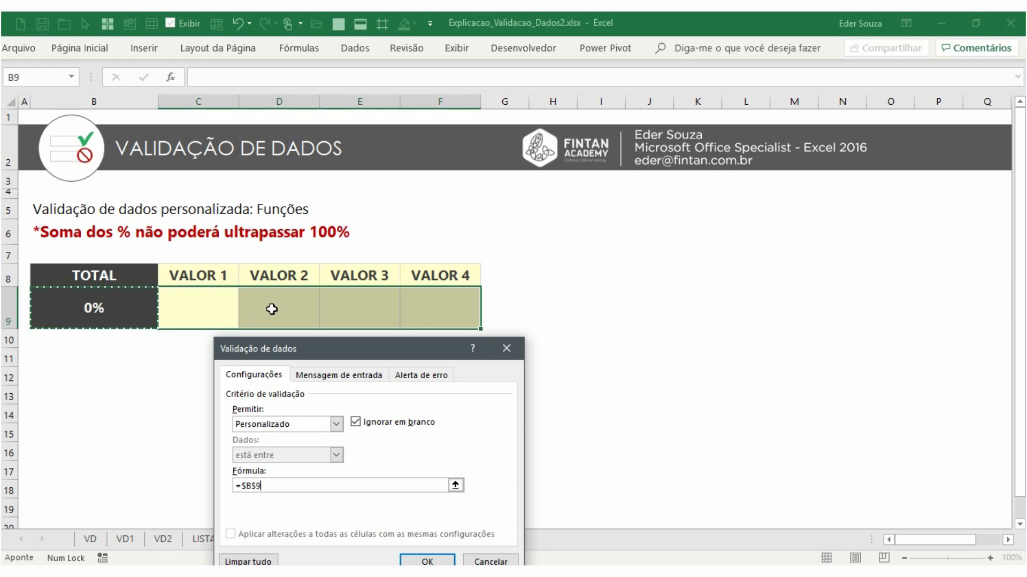
{"action": "left_click_drag", "start_coordinate": [278, 341], "coordinate": [344, 136]}
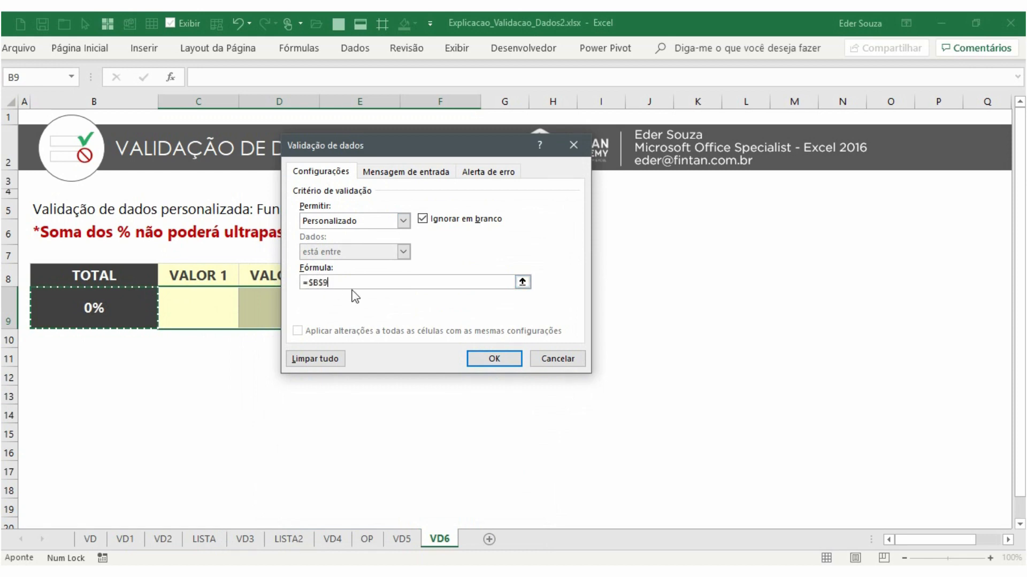
{"action": "type", "text": "<="}
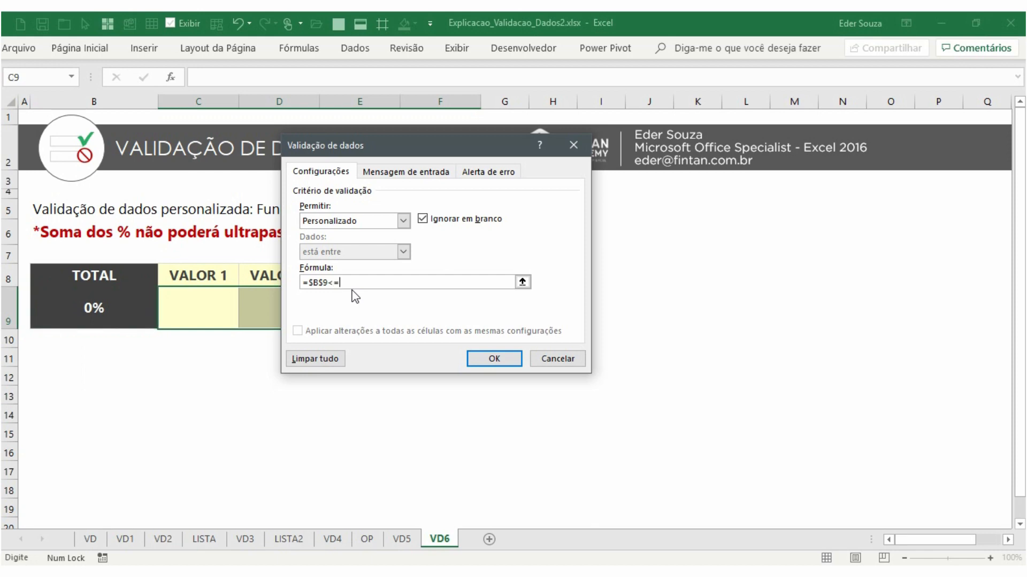
{"action": "type", "text": "1"}
{"action": "type", "text": "=1"}
Set the error alert message to "Digite uma porcetagem para somar 100%" and confirm the validation
{"action": "left_click", "coordinate": [489, 171]}
{"action": "left_click", "coordinate": [461, 289]}
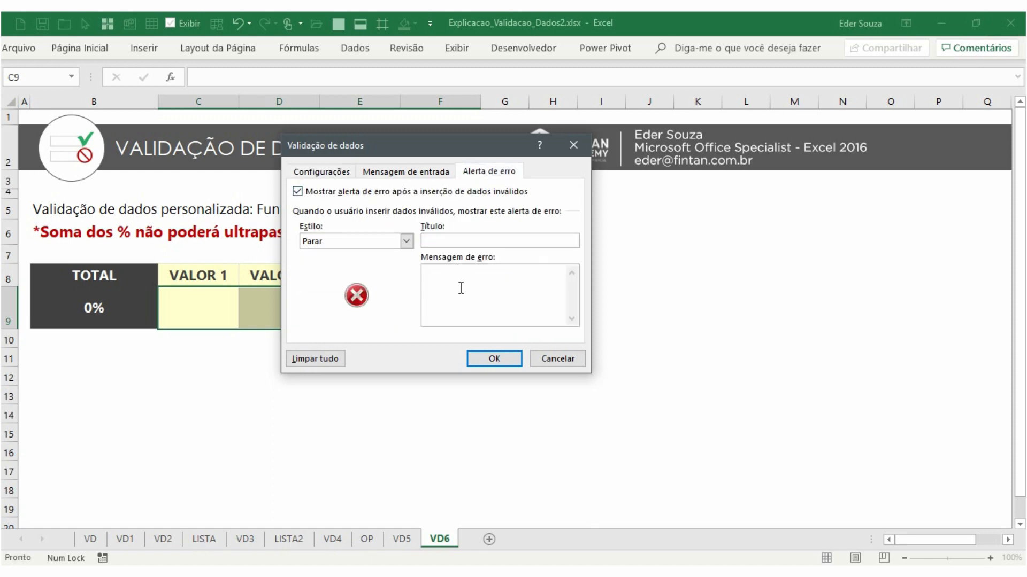
{"action": "type", "text": "Digite uma porcetagem para somar "}
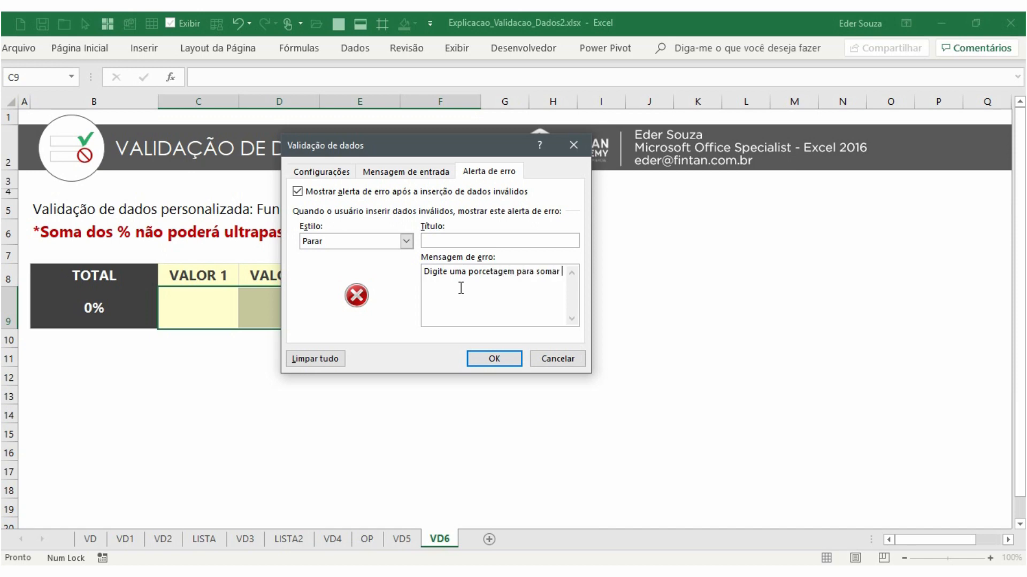
{"action": "type", "text": "100%"}
{"action": "left_click", "coordinate": [322, 172]}
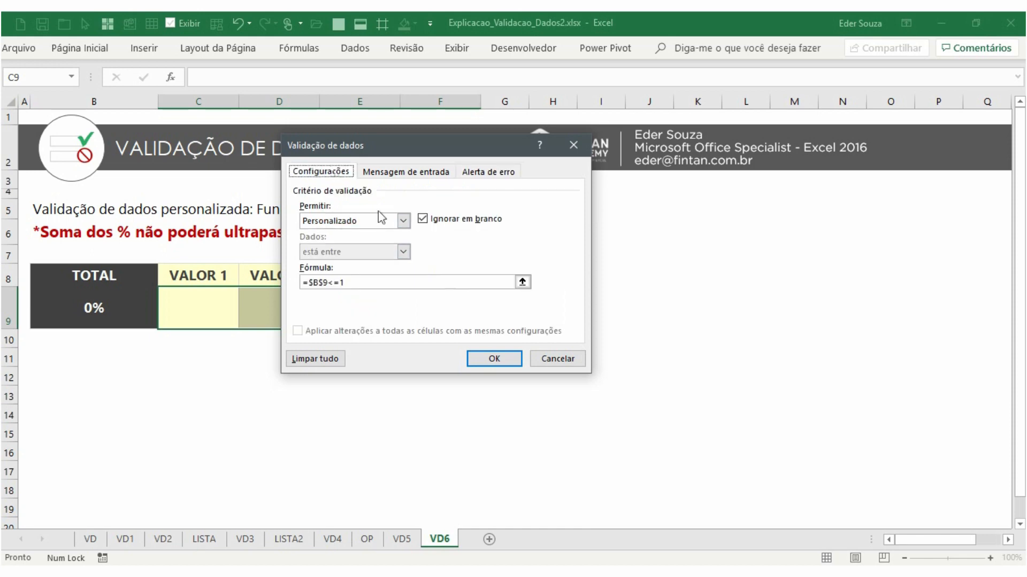
{"action": "left_click", "coordinate": [493, 359]}
Enter 50%, 23% and 6% in C9, D9 and E9 to test the validation
{"action": "type", "text": "50%"}
{"action": "key", "text": "Return"}
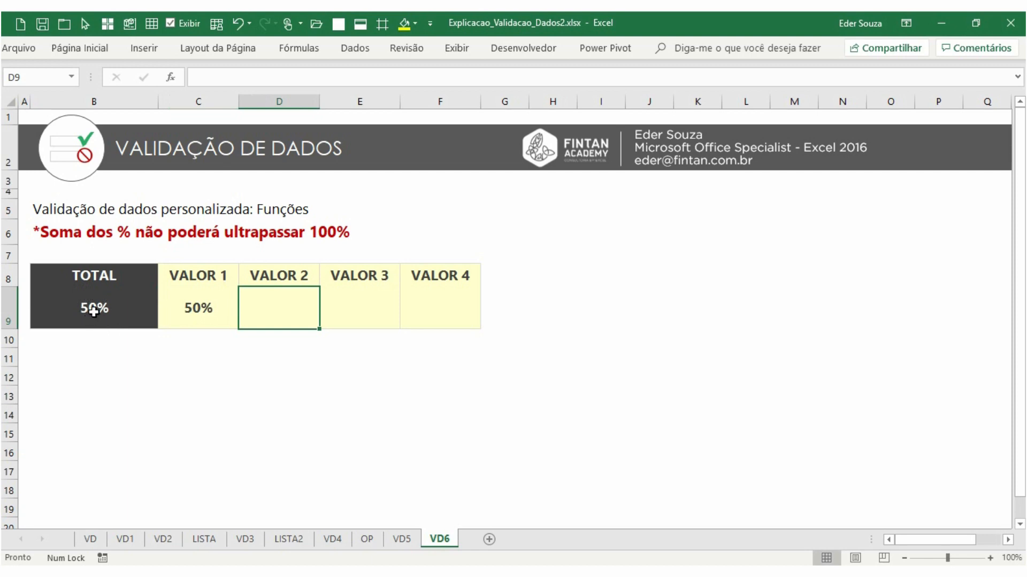
{"action": "type", "text": "23%"}
{"action": "key", "text": "Return"}
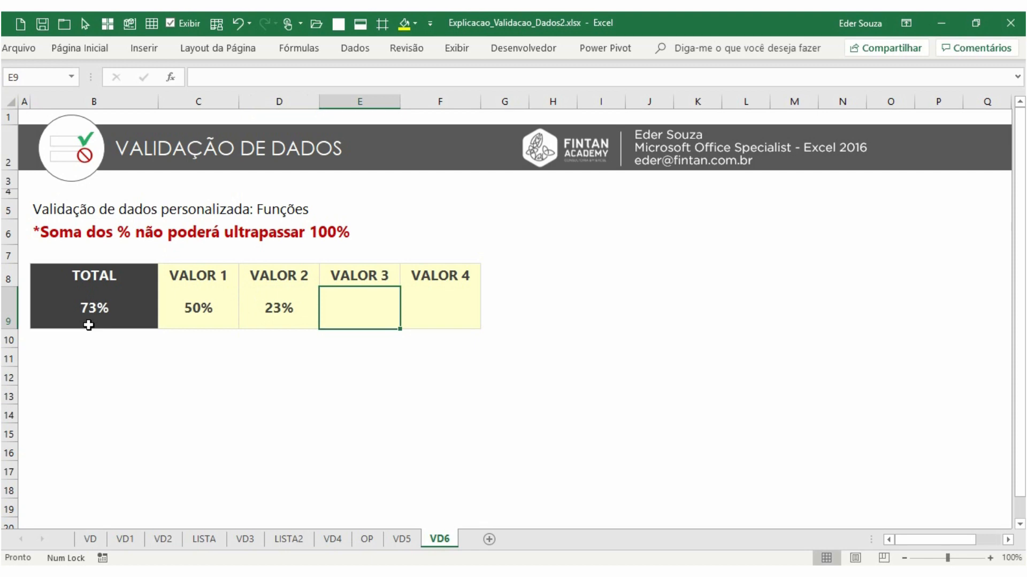
{"action": "type", "text": "6%"}
{"action": "key", "text": "Return"}
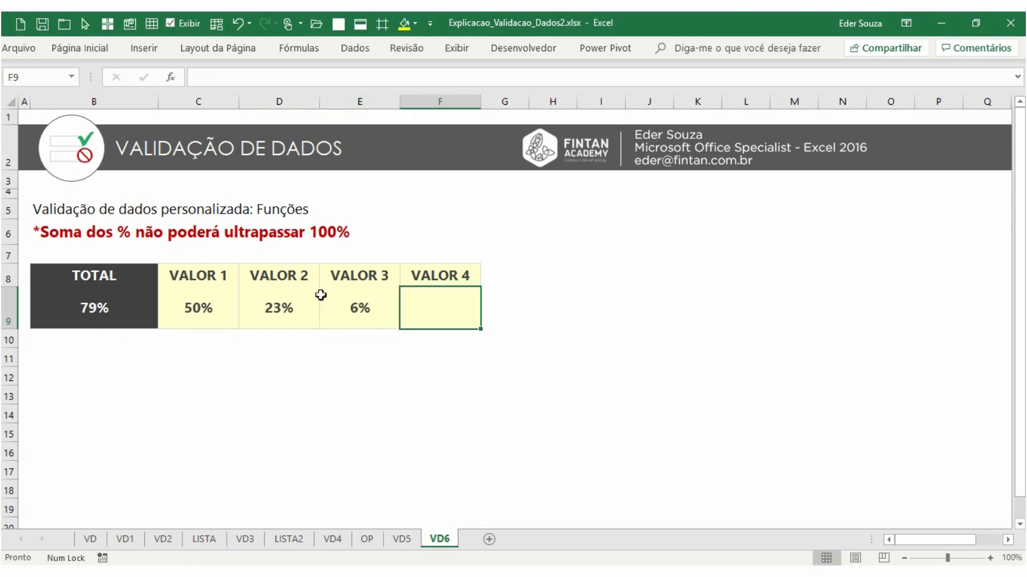
Try entering 96% in F9 and retry after the rejection
{"action": "type", "text": "96%"}
{"action": "key", "text": "Return"}
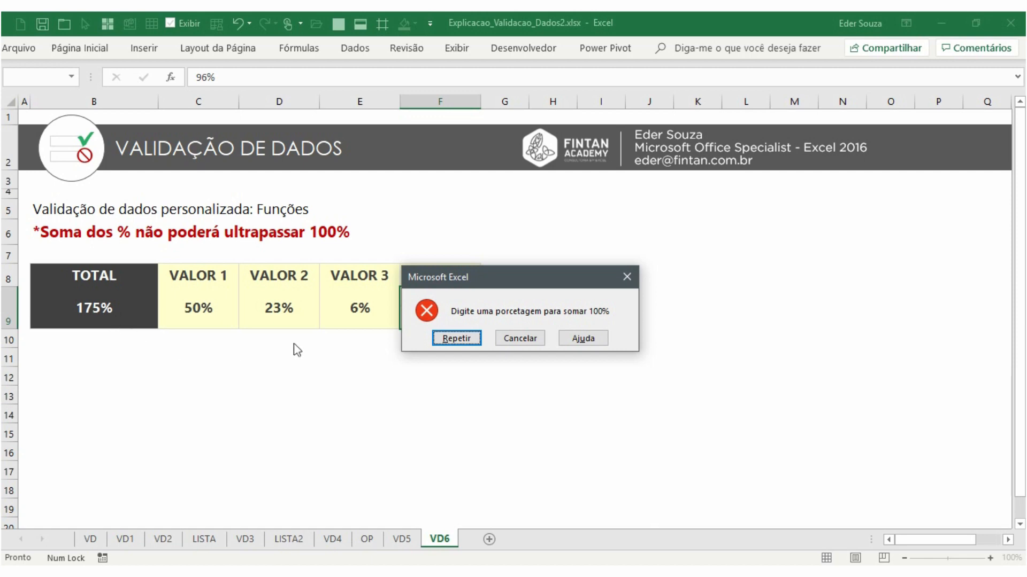
{"action": "left_click", "coordinate": [467, 341]}
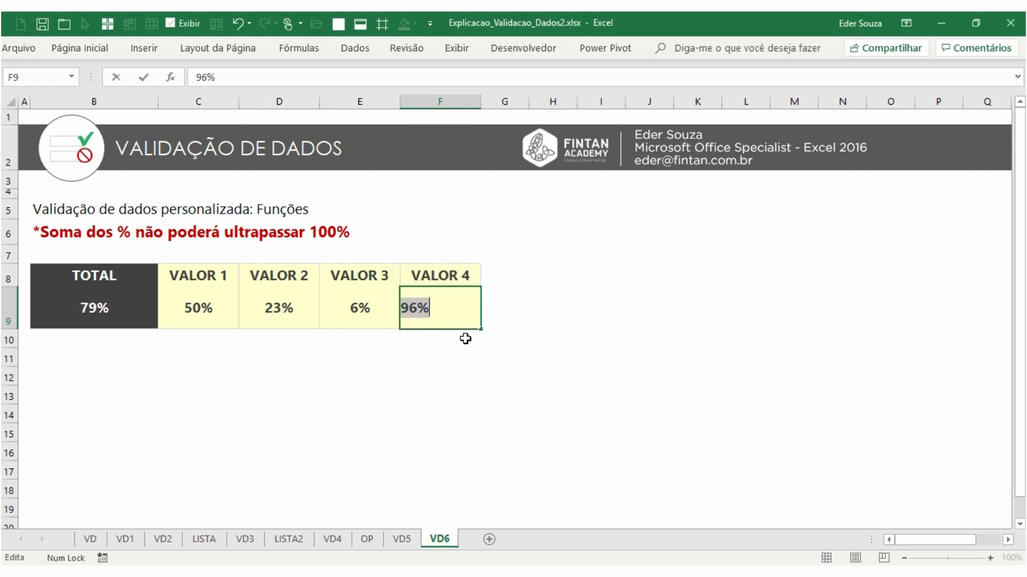
Replace the rejected F9 entry, cancelling the retry, and enter 3% in F9 instead
{"action": "type", "text": "2"}
{"action": "key", "text": "Return"}
{"action": "left_click", "coordinate": [518, 337]}
{"action": "type", "text": "3"}
{"action": "key", "text": "Return"}
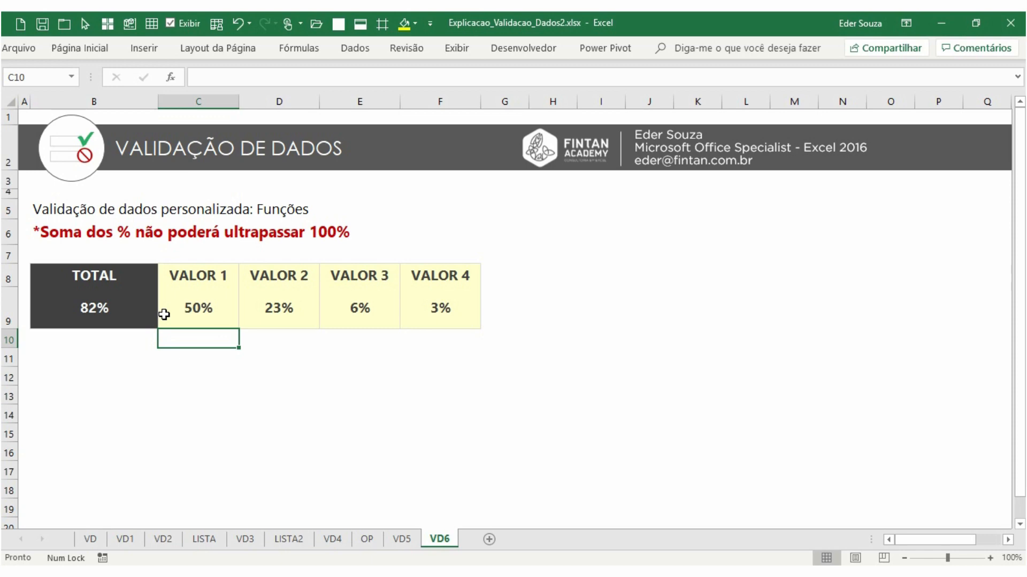
Switch to the VD sheet
{"action": "left_click", "coordinate": [89, 539]}
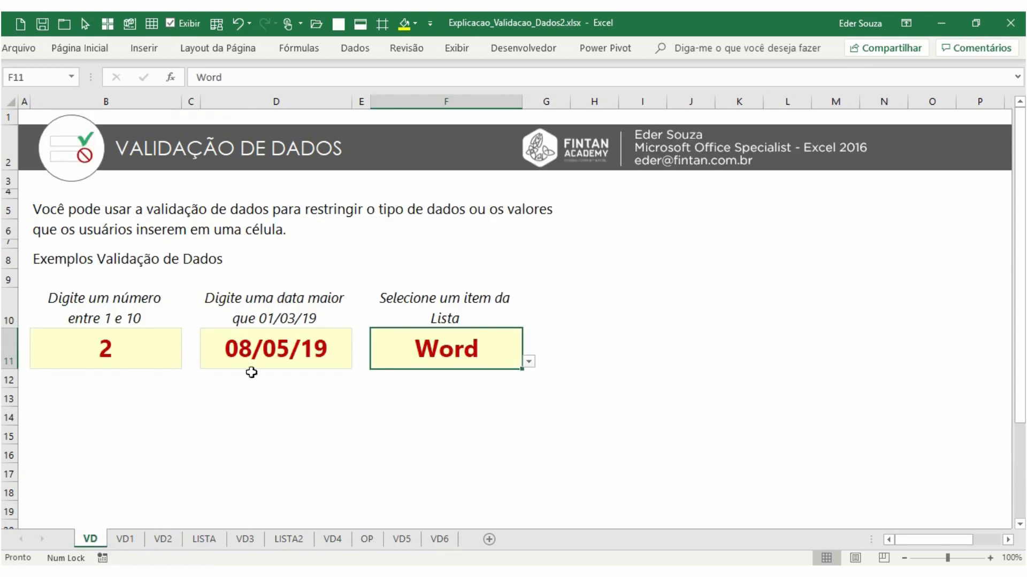